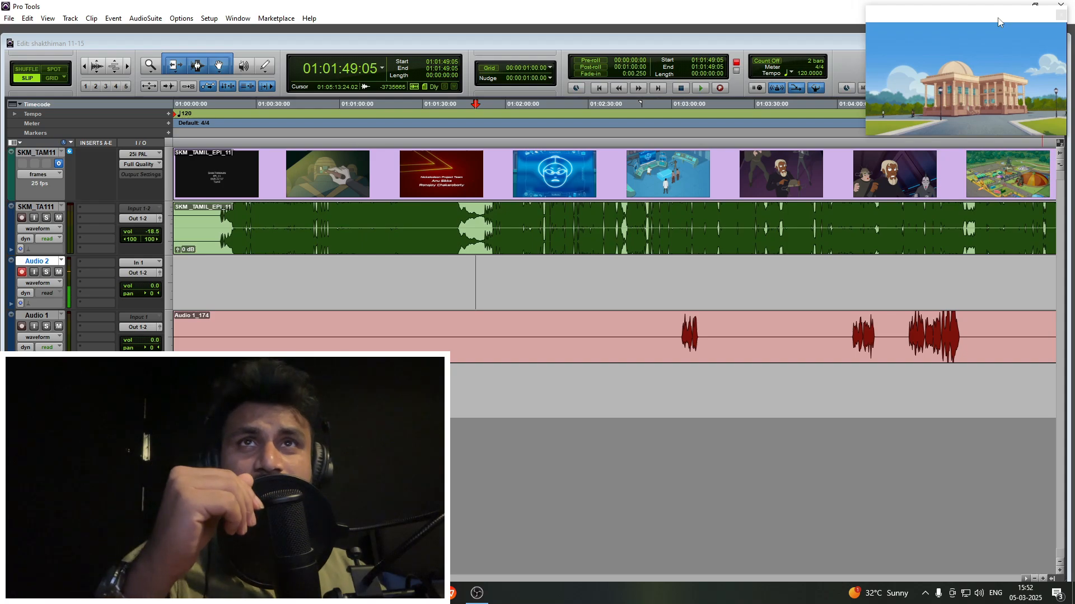
- Cue the Audio 2 track at 01:01:55:20, and enlarge and reposition the floating video window
{"action": "left_click", "coordinate": [492, 269]}
{"action": "key", "text": "ctrl+bracketright"}
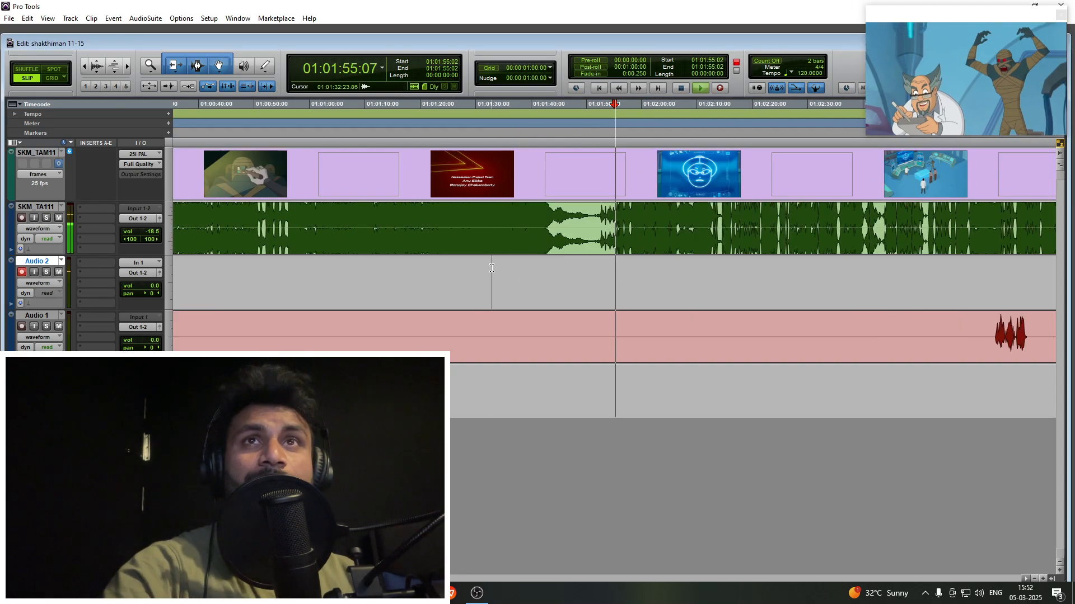
{"action": "left_click", "coordinate": [619, 271]}
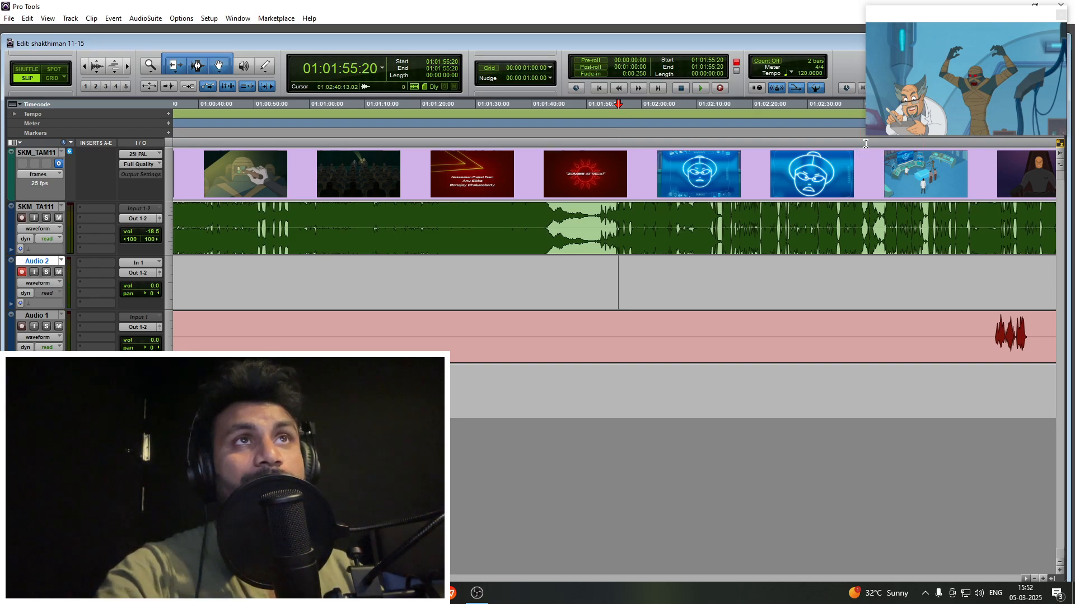
{"action": "left_click_drag", "start_coordinate": [867, 137], "coordinate": [741, 204]}
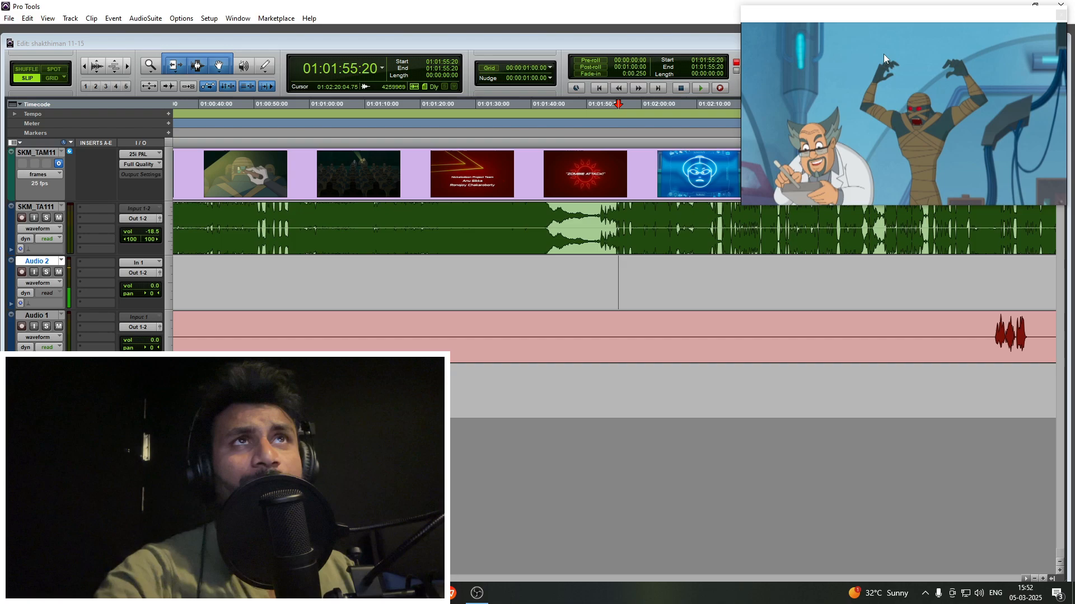
{"action": "left_click_drag", "start_coordinate": [906, 19], "coordinate": [919, 11]}
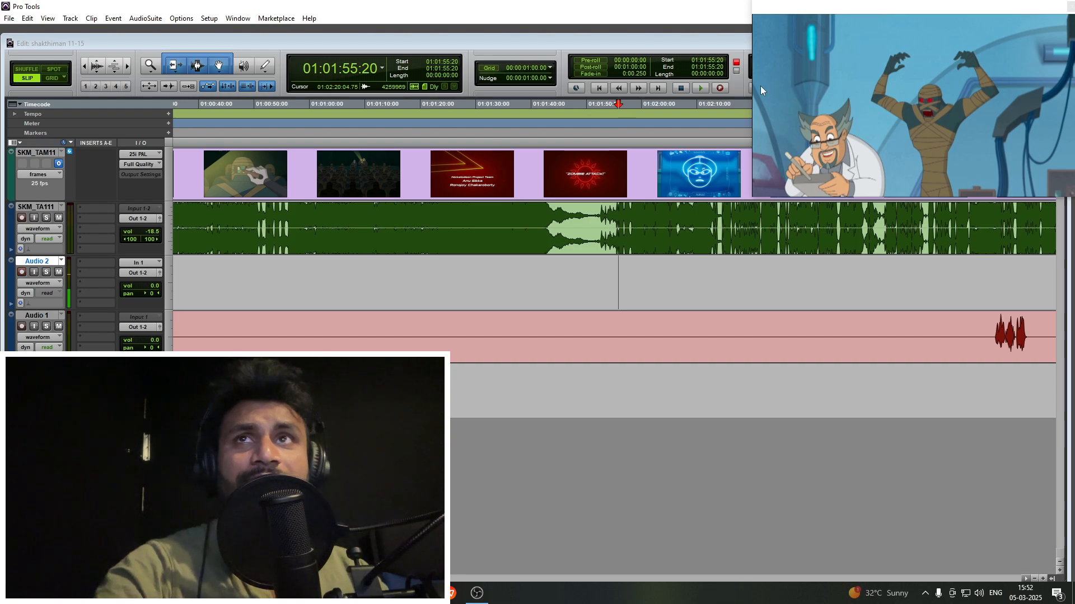
- Check the scene on Audio 2 from 01:00:45:20 to 01:00:51:17 by selecting that range
{"action": "left_click_drag", "start_coordinate": [231, 275], "coordinate": [263, 275]}
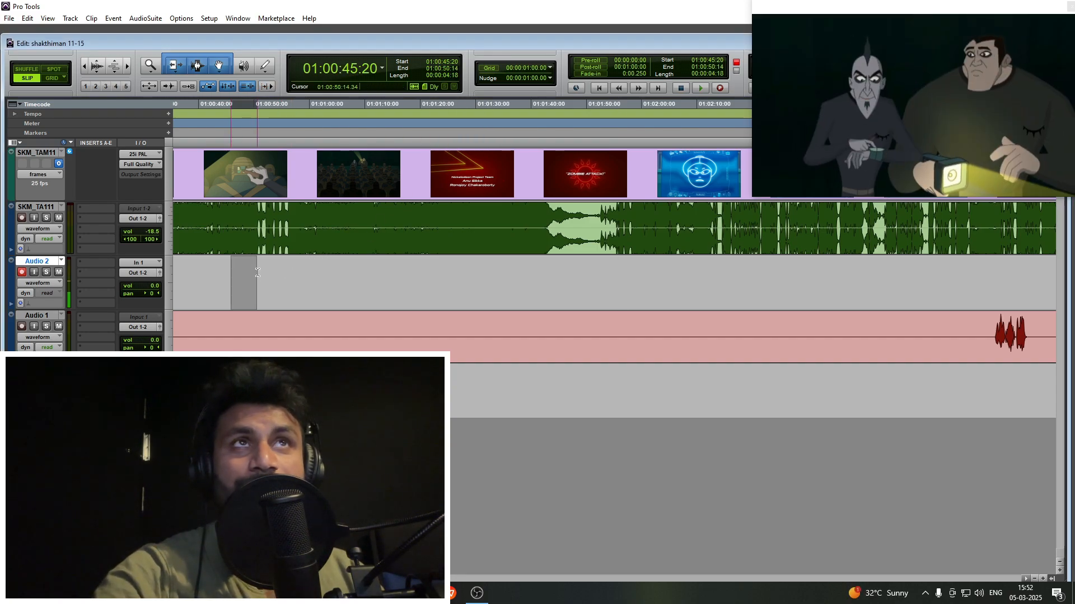
{"action": "scroll", "coordinate": [680, 226], "scroll_direction": "left", "scroll_amount": 3}
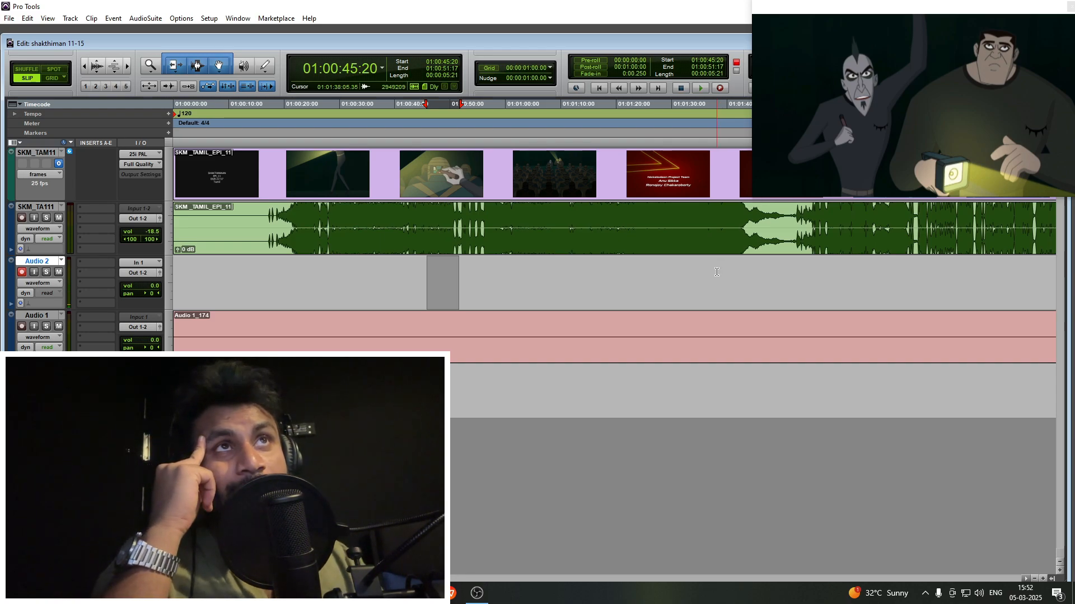
{"action": "key", "text": "shift+r"}
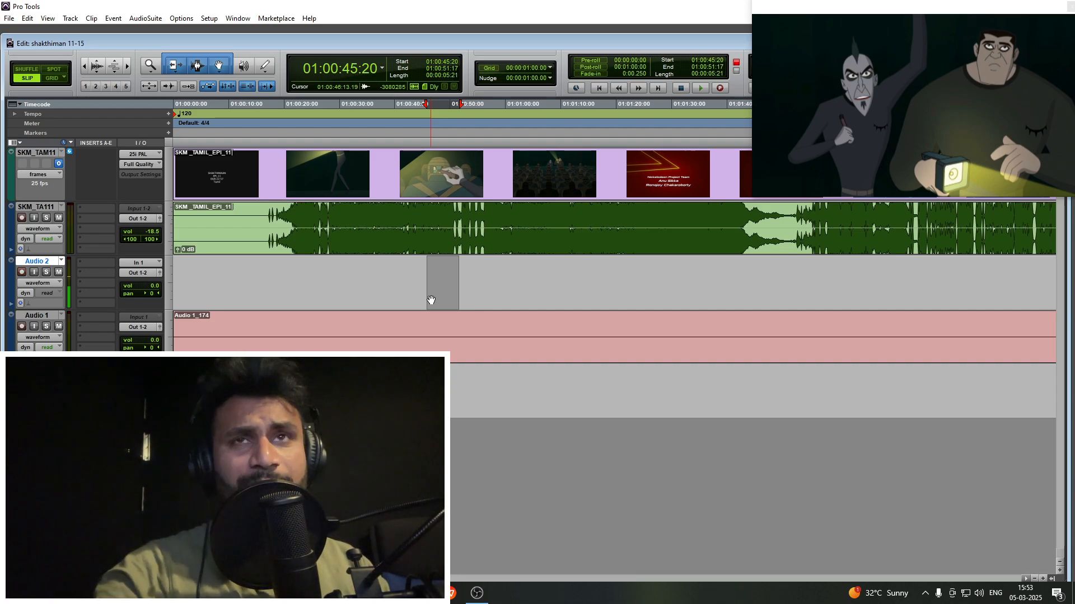
- Play the episode from 01:00:22:11 and set the SKM_TA111 guide track's volume to -20.7 dB
{"action": "left_click", "coordinate": [297, 272]}
{"action": "key", "text": "space"}
{"action": "key", "text": "ctrl+bracketright"}
{"action": "key", "text": "ctrl+bracketright"}
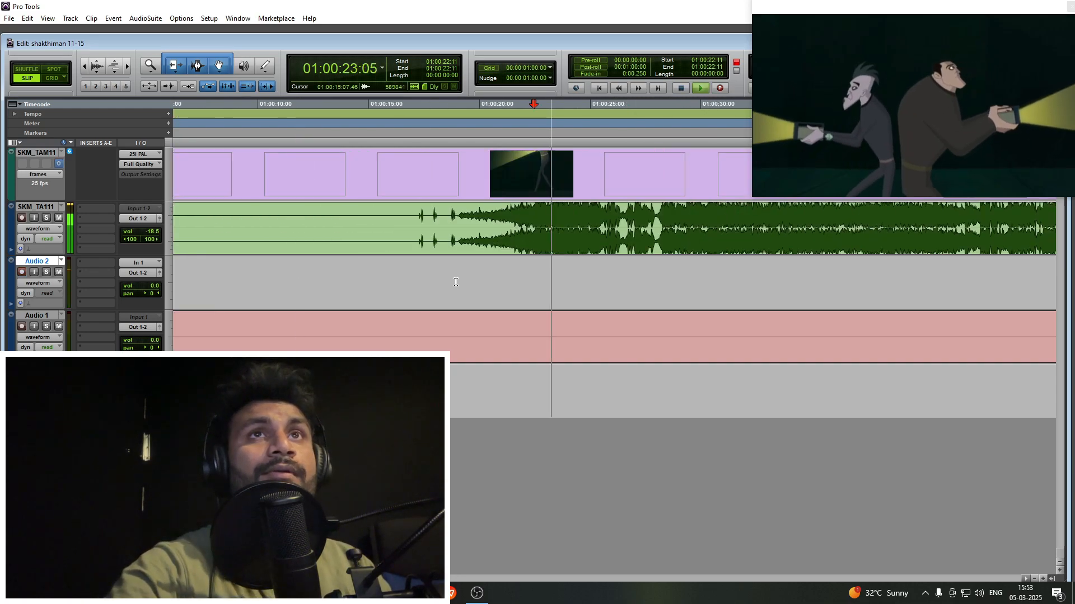
{"action": "left_click", "coordinate": [146, 233]}
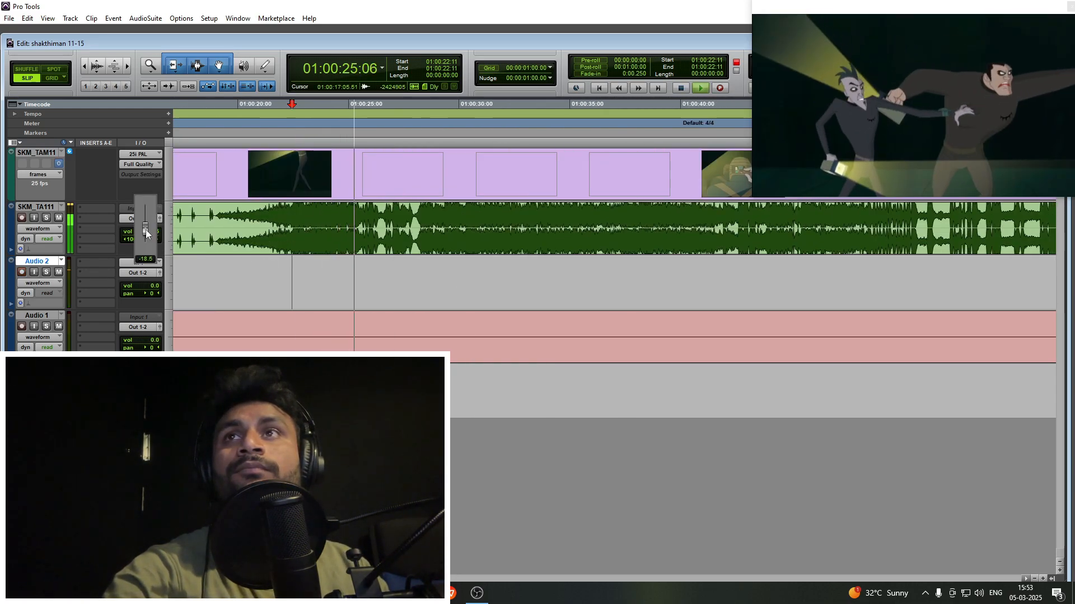
{"action": "left_click_drag", "start_coordinate": [146, 233], "coordinate": [146, 235]}
- Cue Audio 2 at 01:00:23:08 and record the first dialogue take there
{"action": "left_click", "coordinate": [327, 277]}
{"action": "key", "text": "ctrl+bracketright"}
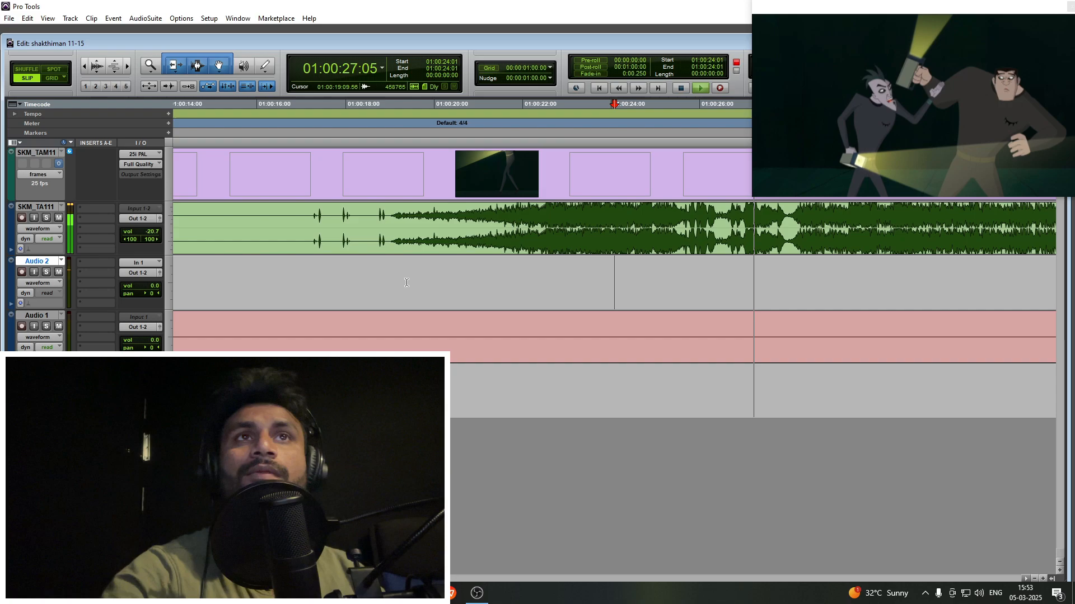
{"action": "key", "text": "shift+r"}
{"action": "left_click", "coordinate": [420, 279]}
{"action": "key", "text": "space"}
{"action": "key", "text": "ctrl+space"}
{"action": "key", "text": "ctrl+bracketright"}
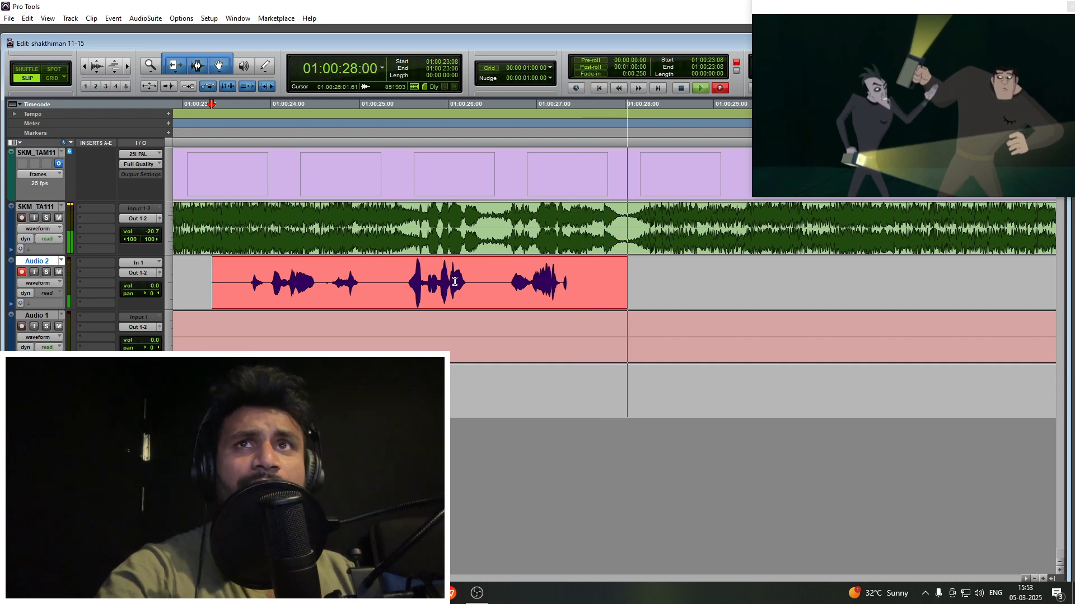
{"action": "key", "text": "space"}
- Shift the take's second part slightly later and remove the silence between its phrases, leaving separate clips on Audio 2
{"action": "left_click_drag", "start_coordinate": [431, 297], "coordinate": [443, 296]}
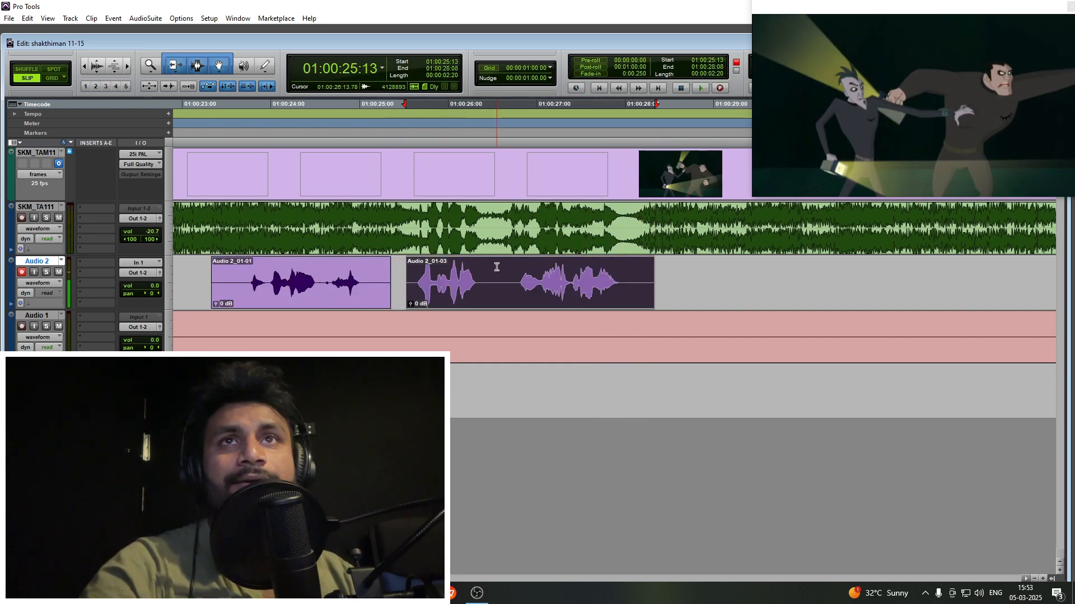
{"action": "left_click_drag", "start_coordinate": [497, 267], "coordinate": [490, 268]}
{"action": "key", "text": "Delete"}
{"action": "left_click", "coordinate": [516, 276]}
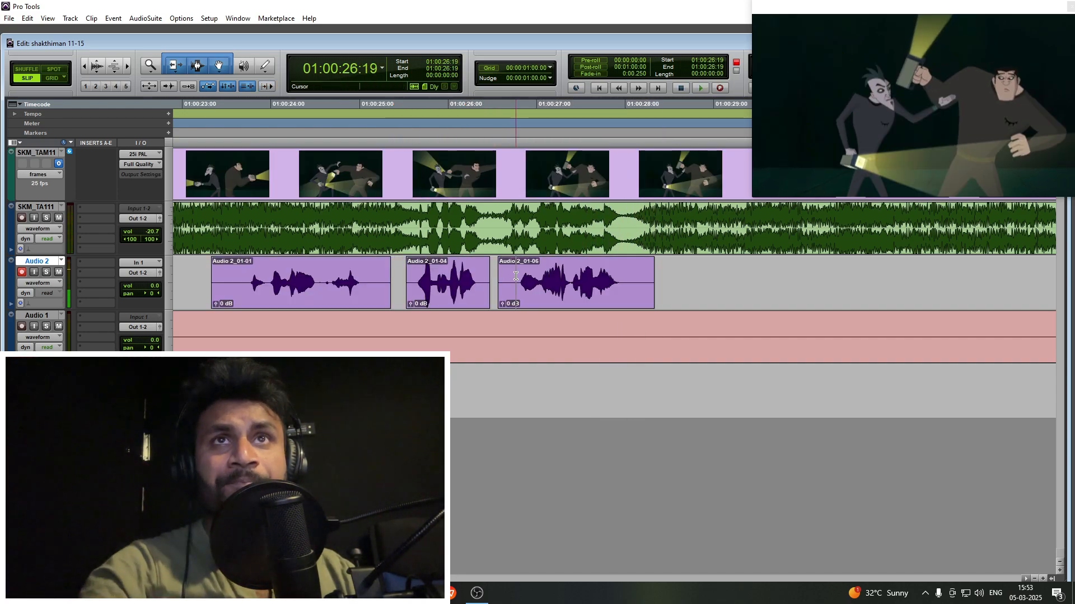
- Trim the silence from both ends of the third Audio 2 clip and shift it slightly earlier to 01:00:26:17
{"action": "key", "text": "a"}
{"action": "left_click", "coordinate": [629, 284]}
{"action": "key", "text": "s"}
{"action": "left_click_drag", "start_coordinate": [591, 295], "coordinate": [584, 296]}
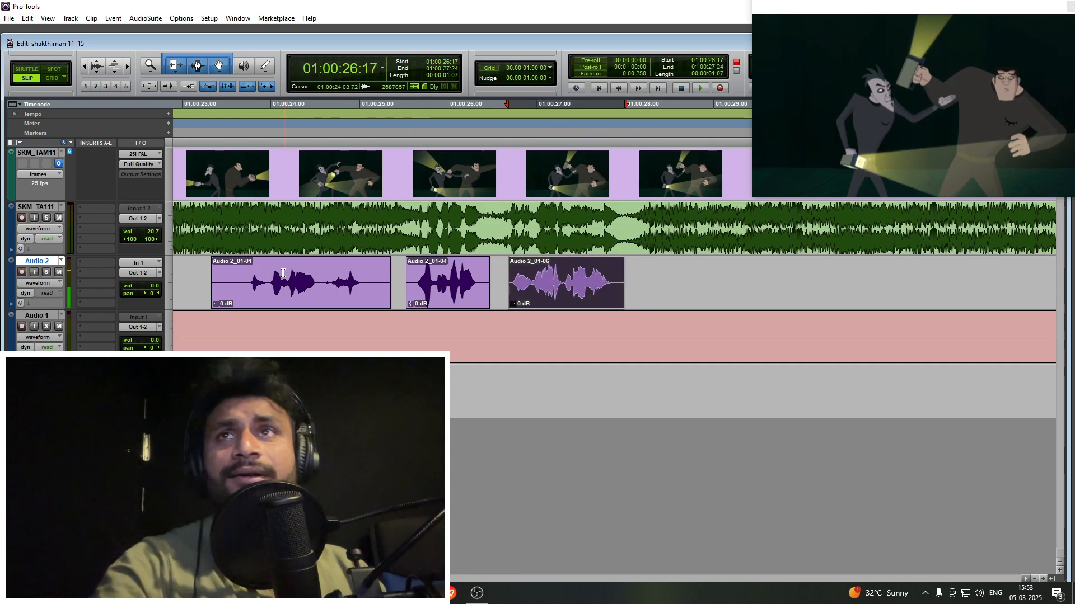
- Trim the silence from the start and end of the first Audio 2 clip
{"action": "left_click", "coordinate": [237, 268]}
{"action": "key", "text": "a"}
{"action": "left_click", "coordinate": [371, 263]}
{"action": "key", "text": "s"}
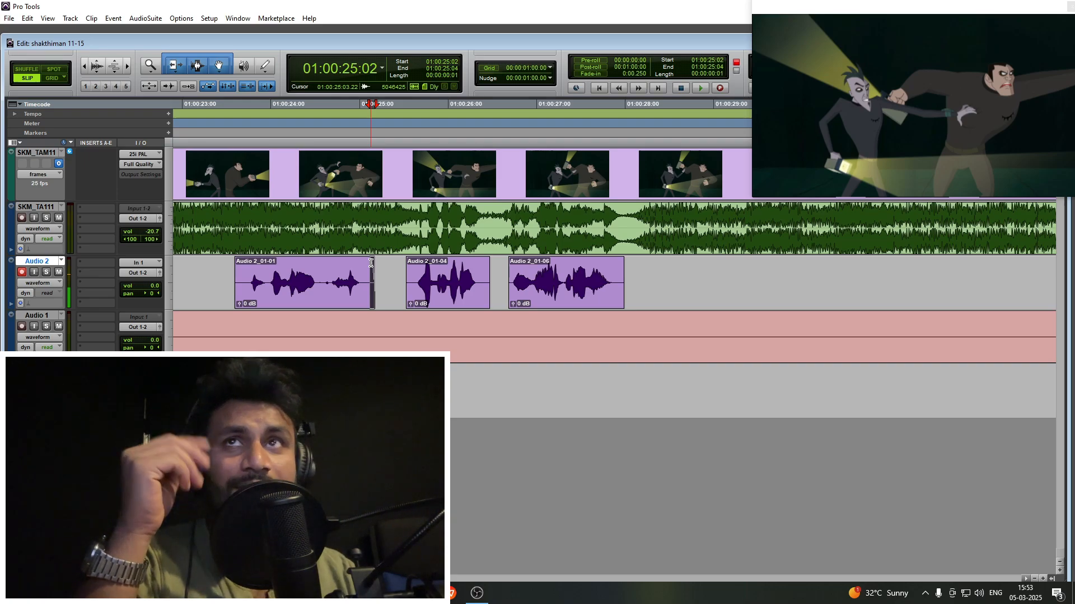
- Play the episode from 01:00:28:11, just after the recorded clips, and stop at 01:00:29:13
{"action": "key", "text": "r"}
{"action": "key", "text": "r"}
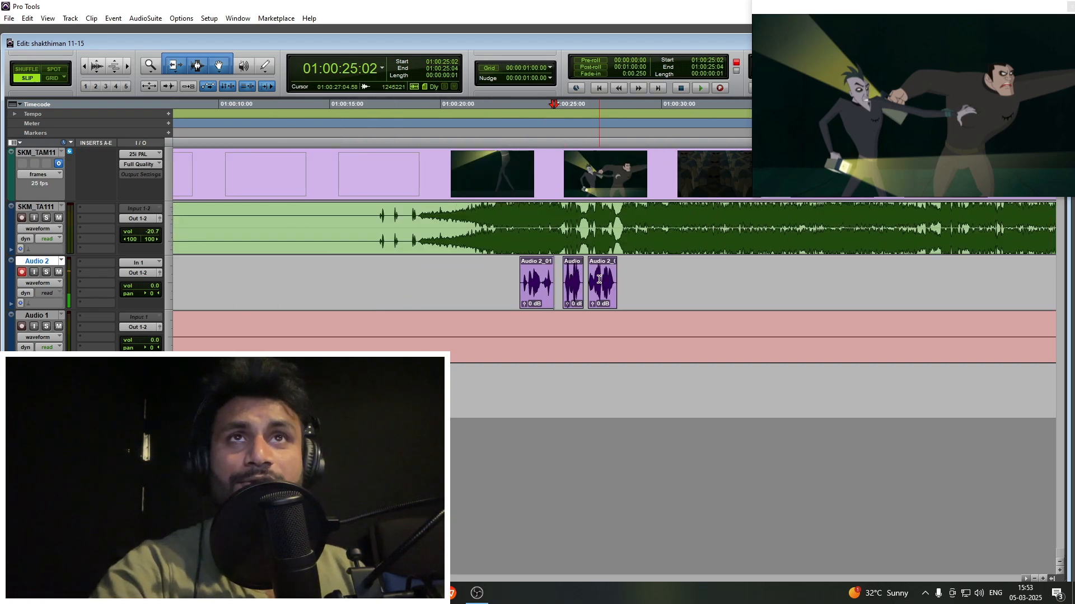
{"action": "left_click", "coordinate": [627, 269]}
{"action": "key", "text": "space"}
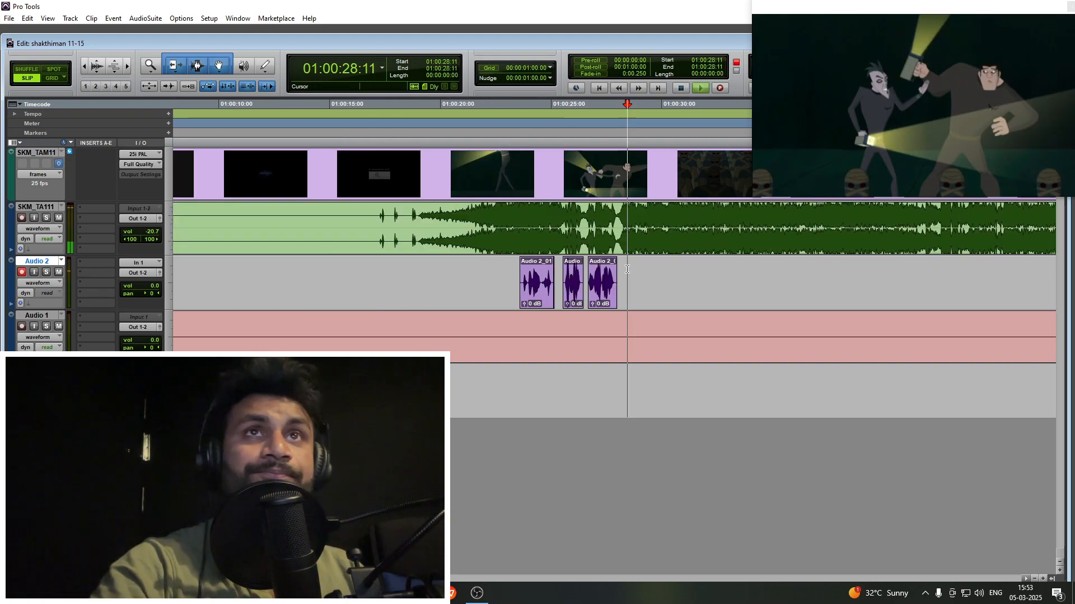
{"action": "key", "text": "t"}
{"action": "key", "text": "t"}
{"action": "key", "text": "r"}
{"action": "key", "text": "r"}
{"action": "key", "text": "space"}
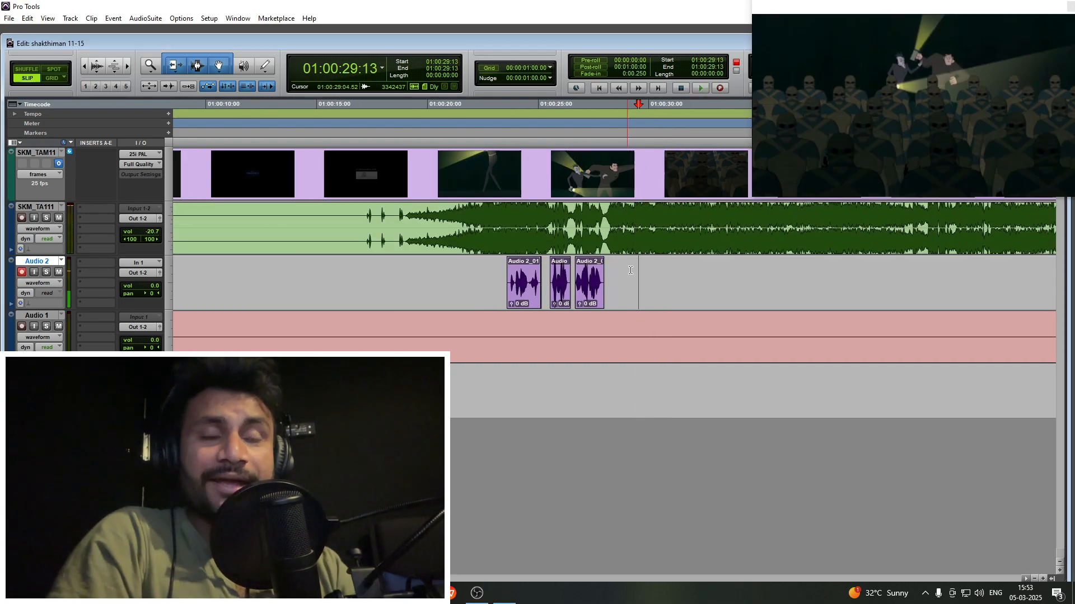
{"action": "scroll", "coordinate": [482, 272], "scroll_direction": "right", "scroll_amount": 3}
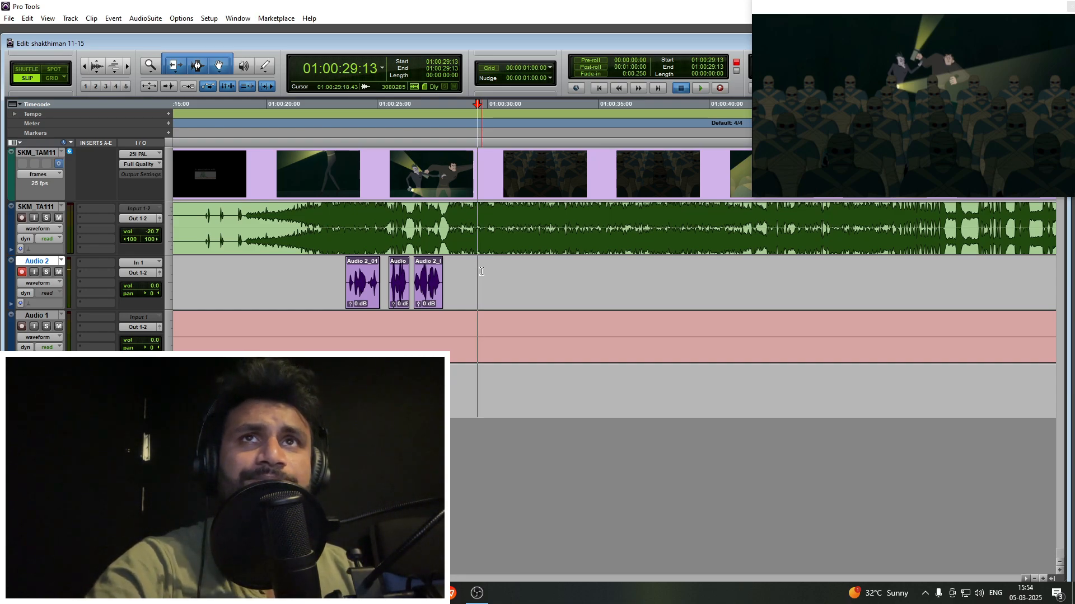
- Play the episode from 01:00:29:13 to find the next dialogue line, and cue Audio 2 at 01:00:42:01
{"action": "key", "text": "space"}
{"action": "key", "text": "t"}
{"action": "key", "text": "t"}
{"action": "key", "text": "r"}
{"action": "key", "text": "r"}
{"action": "left_click", "coordinate": [638, 270]}
{"action": "key", "text": "t"}
{"action": "scroll", "coordinate": [514, 288], "scroll_direction": "right", "scroll_amount": 4}
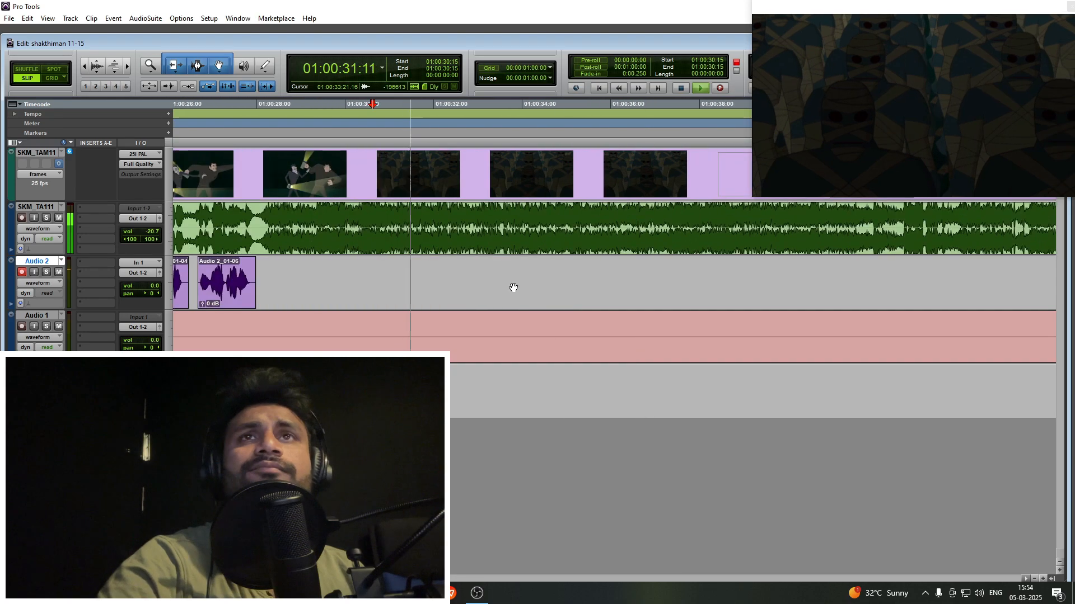
{"action": "key", "text": "r"}
{"action": "left_click", "coordinate": [521, 278]}
{"action": "key", "text": "t"}
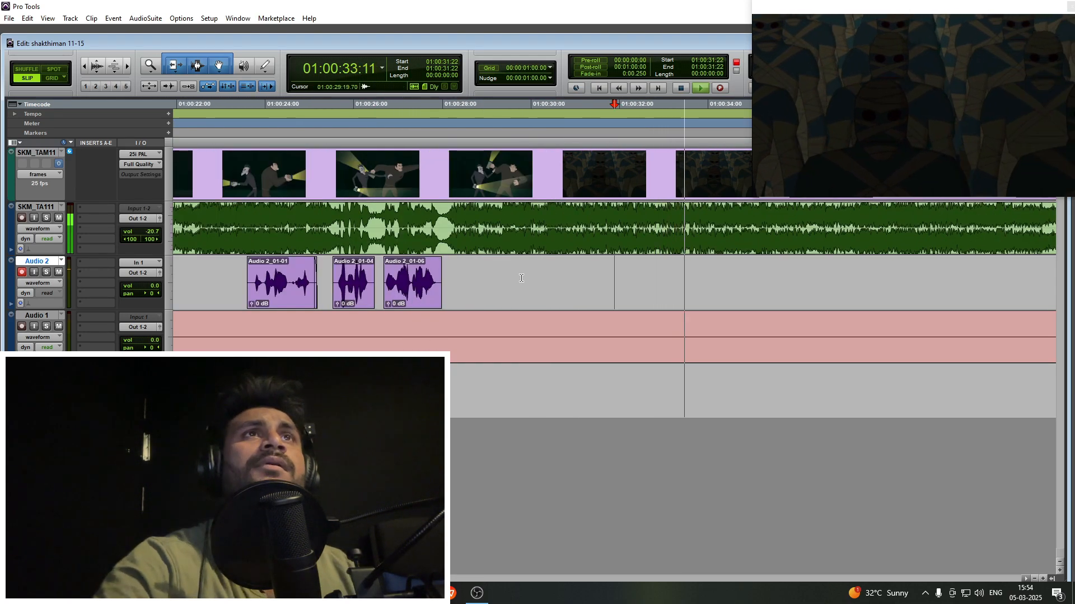
{"action": "key", "text": "r"}
{"action": "key", "text": "r"}
{"action": "left_click", "coordinate": [567, 274]}
{"action": "key", "text": "t"}
{"action": "scroll", "coordinate": [567, 273], "scroll_direction": "right", "scroll_amount": 4}
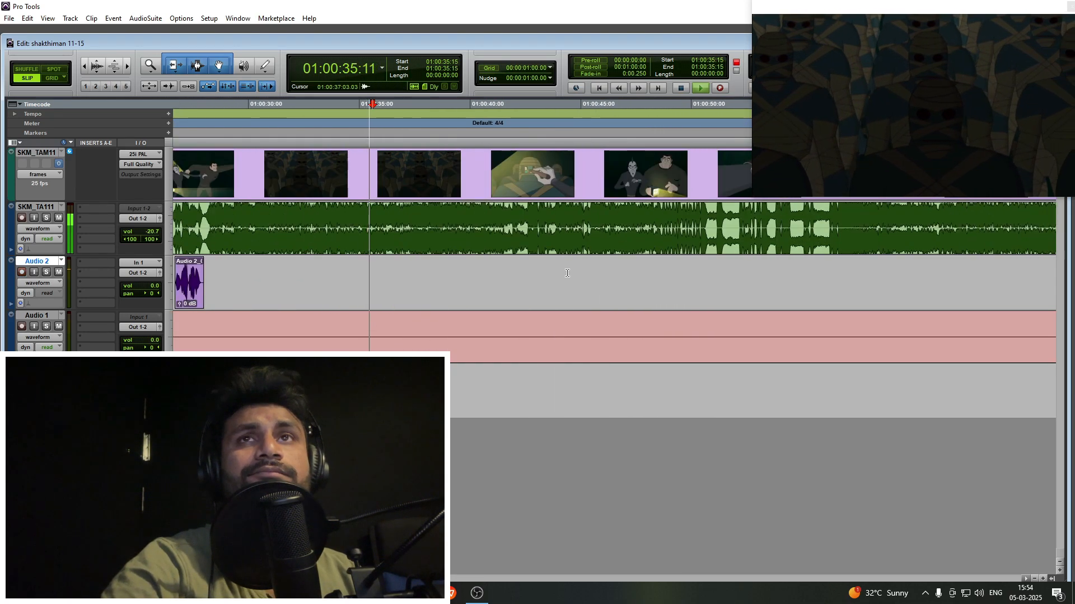
{"action": "key", "text": "r"}
{"action": "left_click", "coordinate": [504, 273]}
{"action": "key", "text": "t"}
{"action": "key", "text": "r"}
{"action": "key", "text": "r"}
{"action": "left_click", "coordinate": [597, 271]}
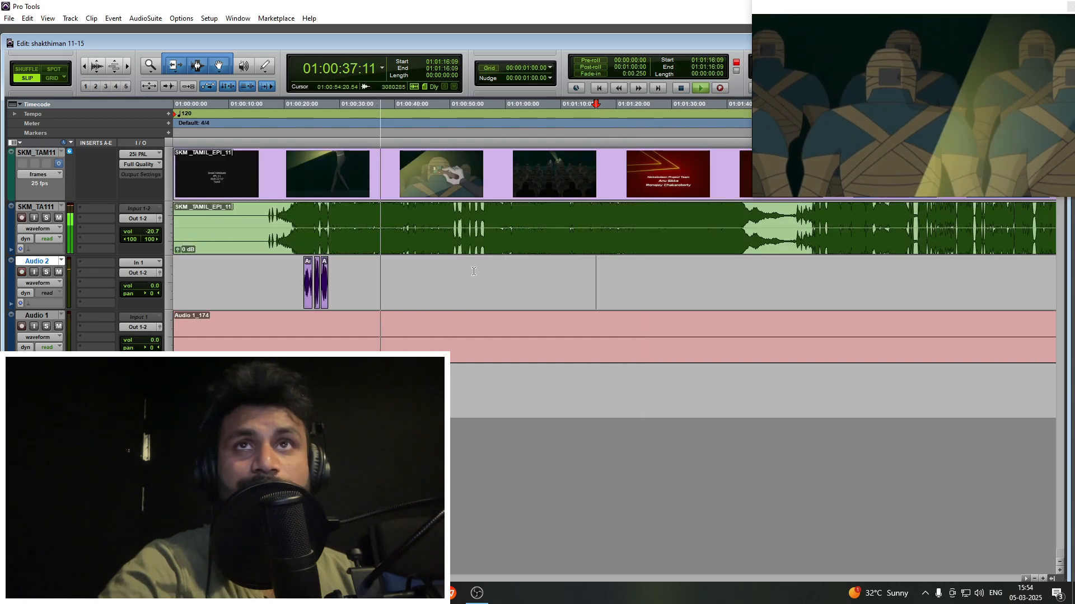
{"action": "left_click", "coordinate": [431, 272]}
{"action": "key", "text": "t"}
{"action": "key", "text": "r"}
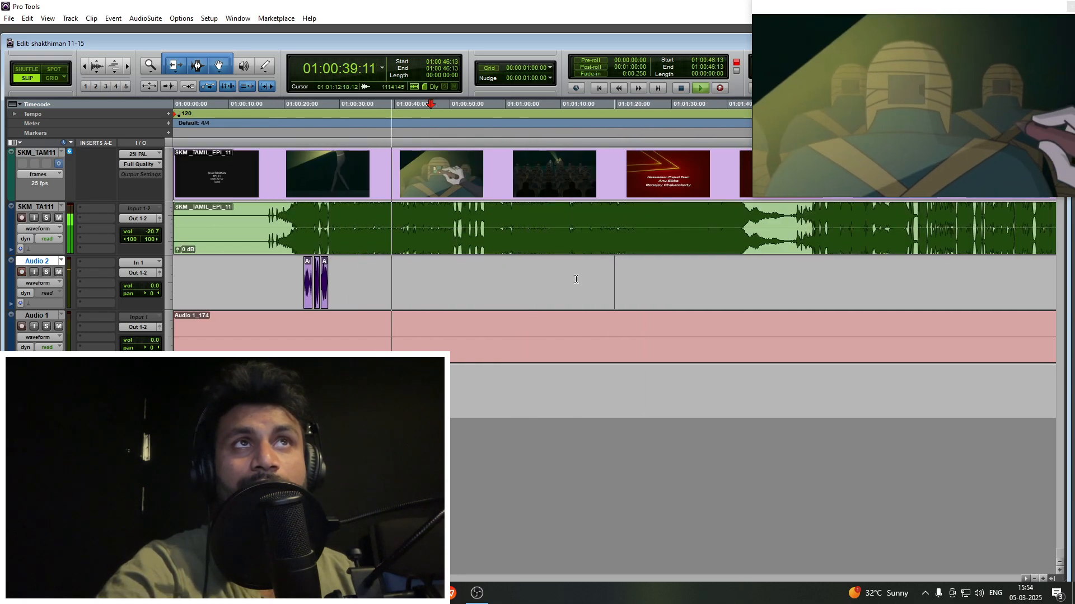
{"action": "left_click", "coordinate": [576, 279]}
{"action": "key", "text": "t"}
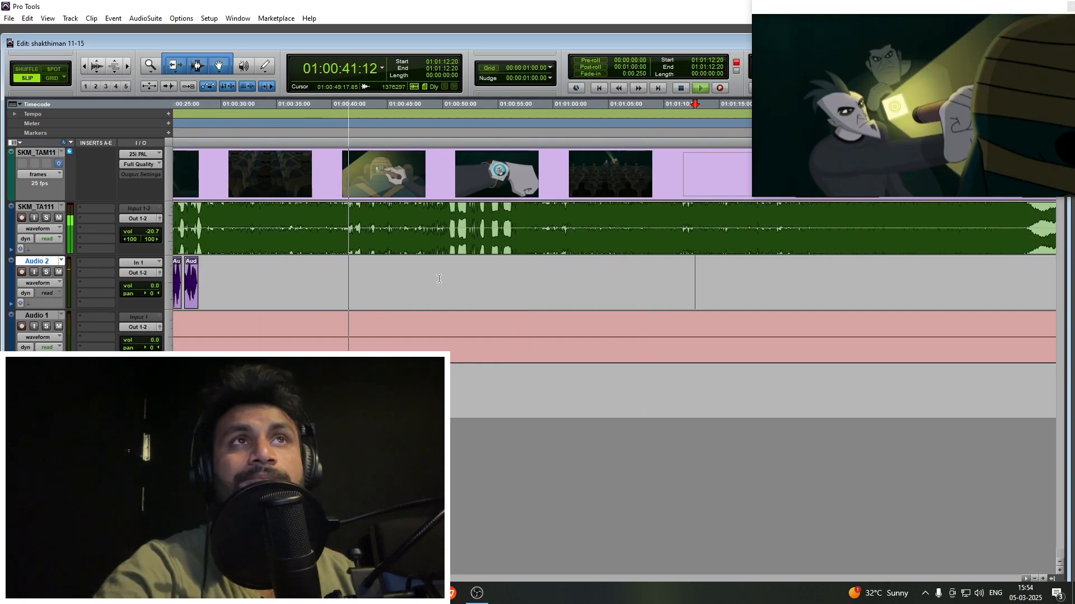
{"action": "left_click", "coordinate": [439, 278]}
{"action": "key", "text": "t"}
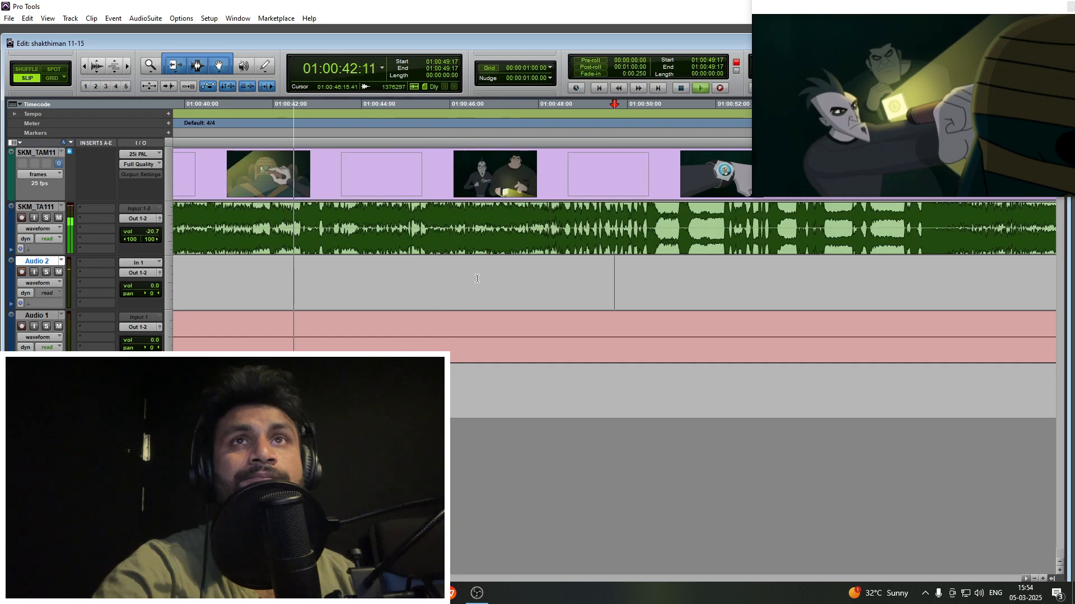
{"action": "left_click", "coordinate": [437, 272]}
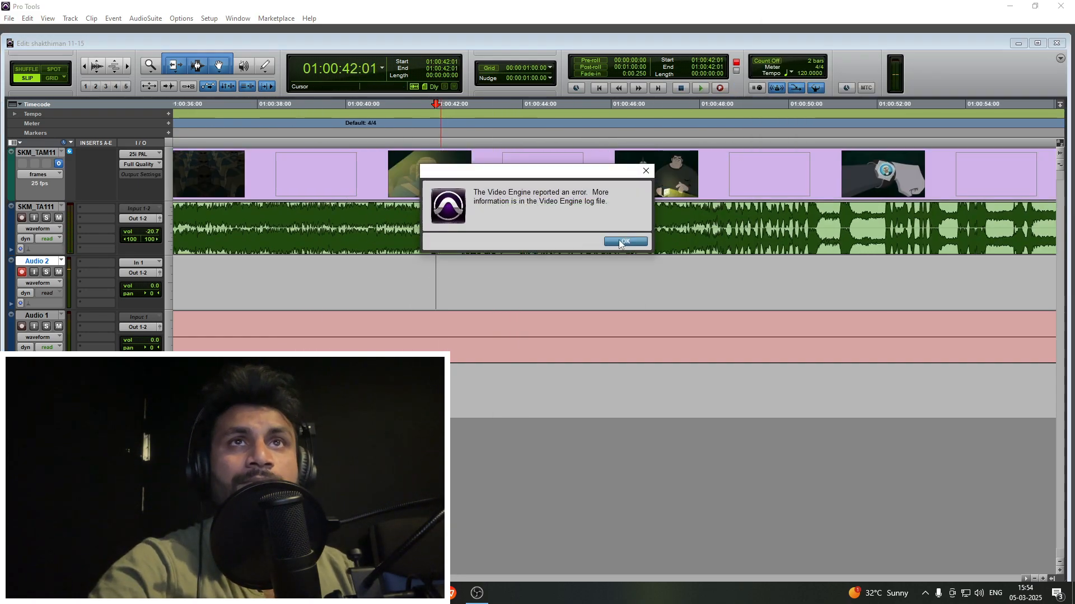
- Dismiss the Video Engine error, look over the available Playback Engine drivers, and close the settings
{"action": "left_click", "coordinate": [621, 242]}
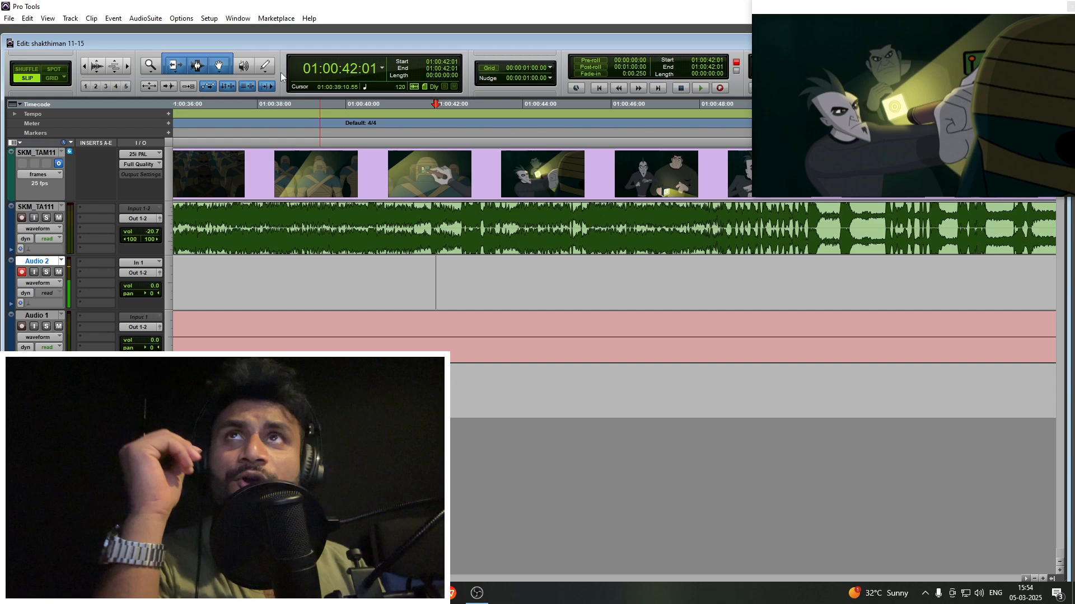
{"action": "left_click", "coordinate": [209, 18]}
{"action": "left_click", "coordinate": [227, 42]}
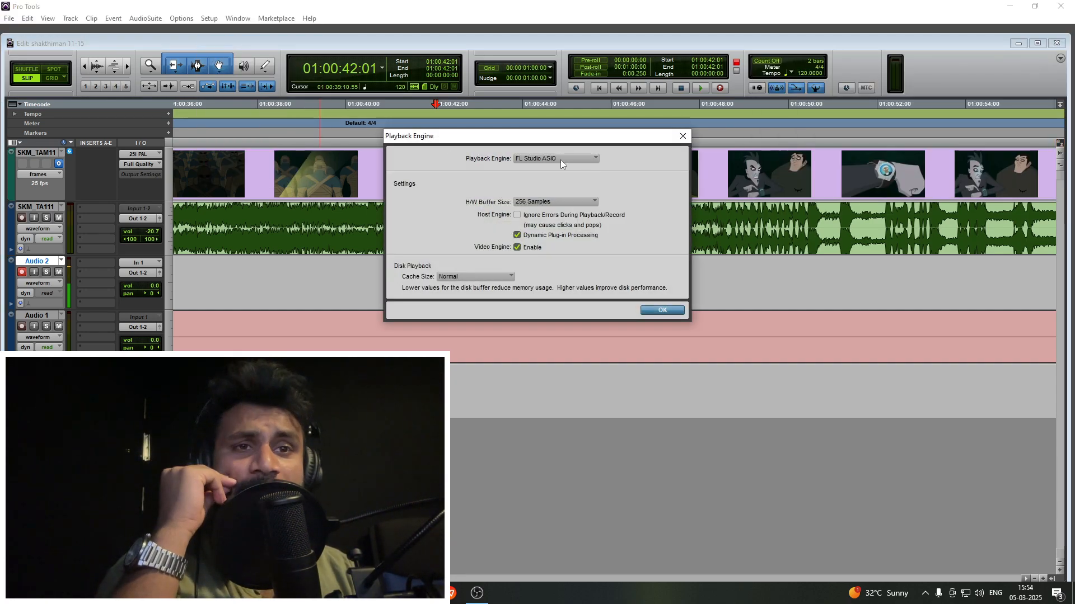
{"action": "left_click", "coordinate": [559, 159]}
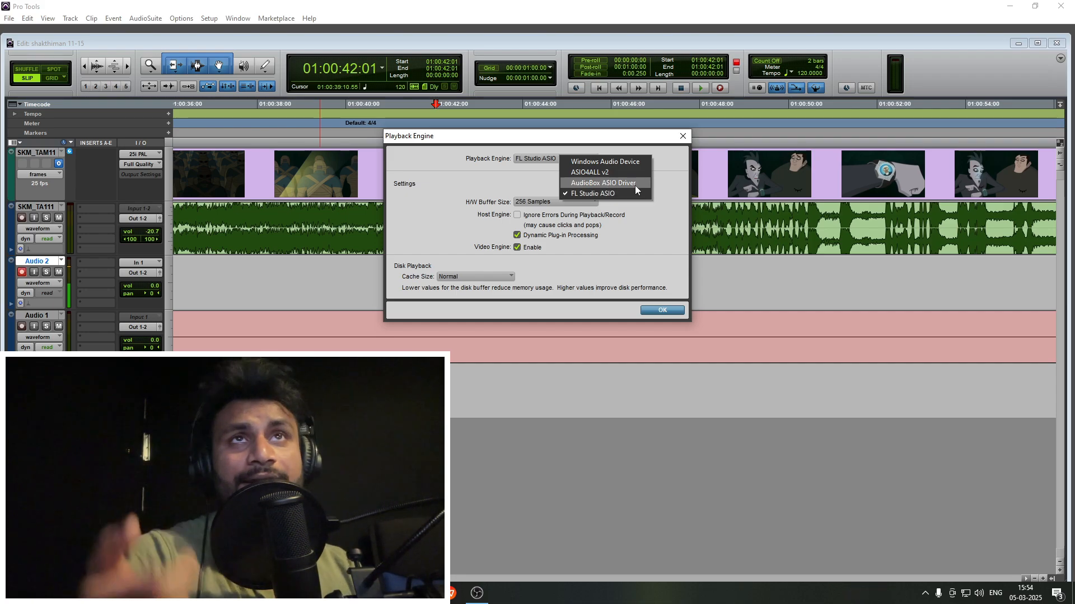
{"action": "left_click", "coordinate": [684, 140]}
{"action": "left_click", "coordinate": [683, 136]}
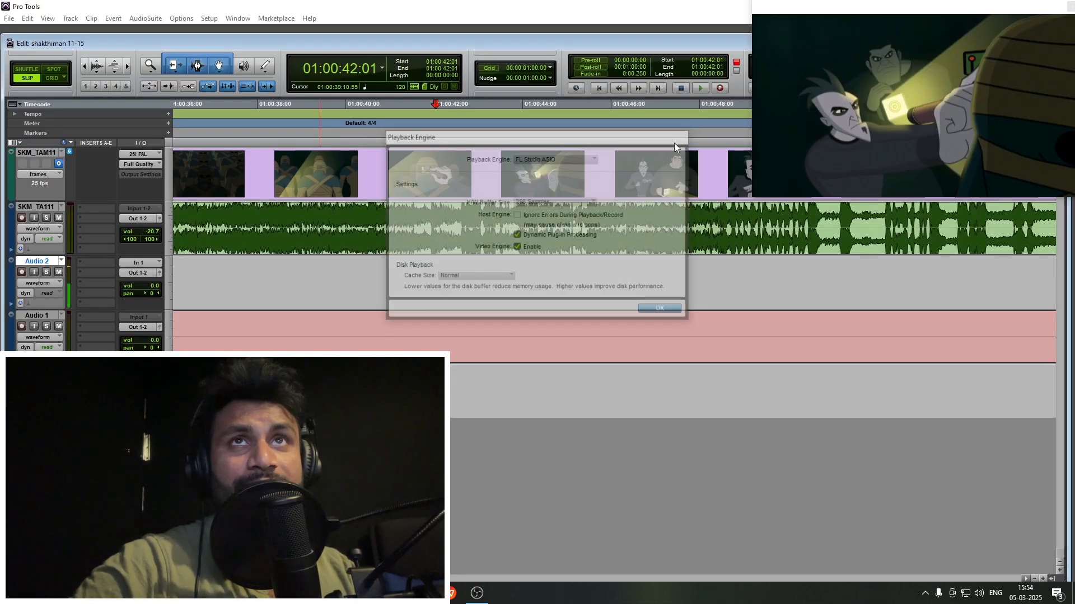
{"action": "left_click", "coordinate": [436, 272]}
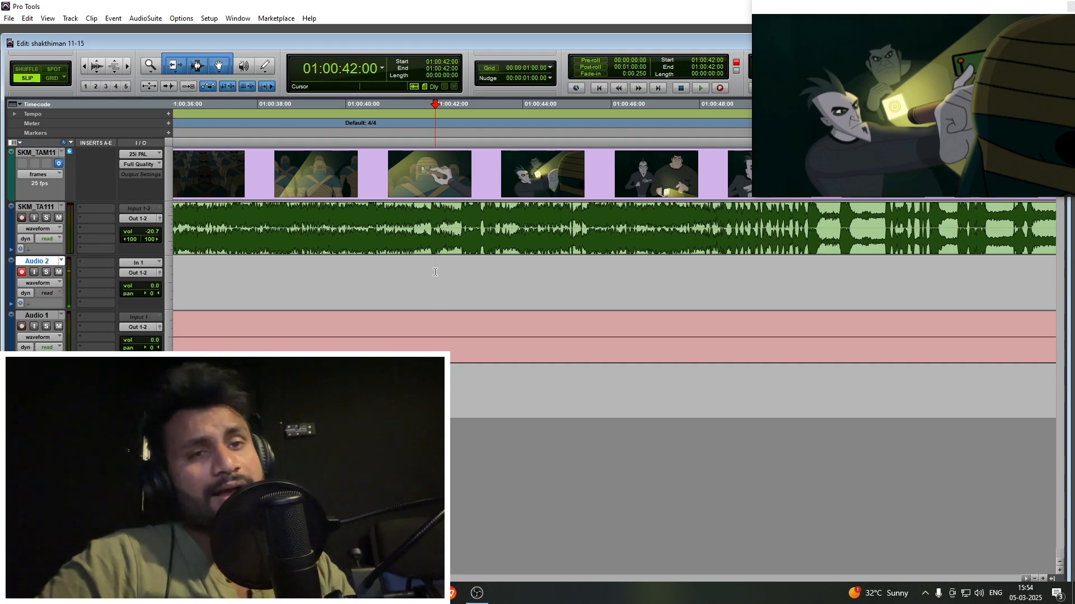
{"action": "left_click", "coordinate": [396, 280]}
{"action": "key", "text": "ctrl+space"}
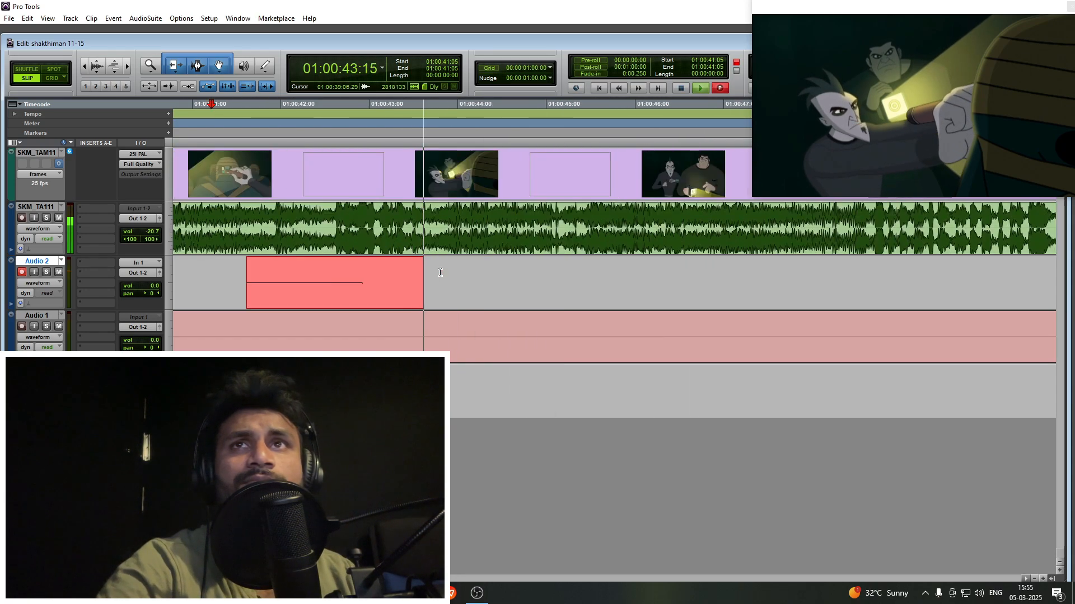
{"action": "key", "text": "space"}
{"action": "key", "text": "ctrl+z"}
- Record the next dialogue line on Audio 2 from the 01:00:41:15 cue point, stopping at 01:00:44:11
{"action": "key", "text": "ctrl+space"}
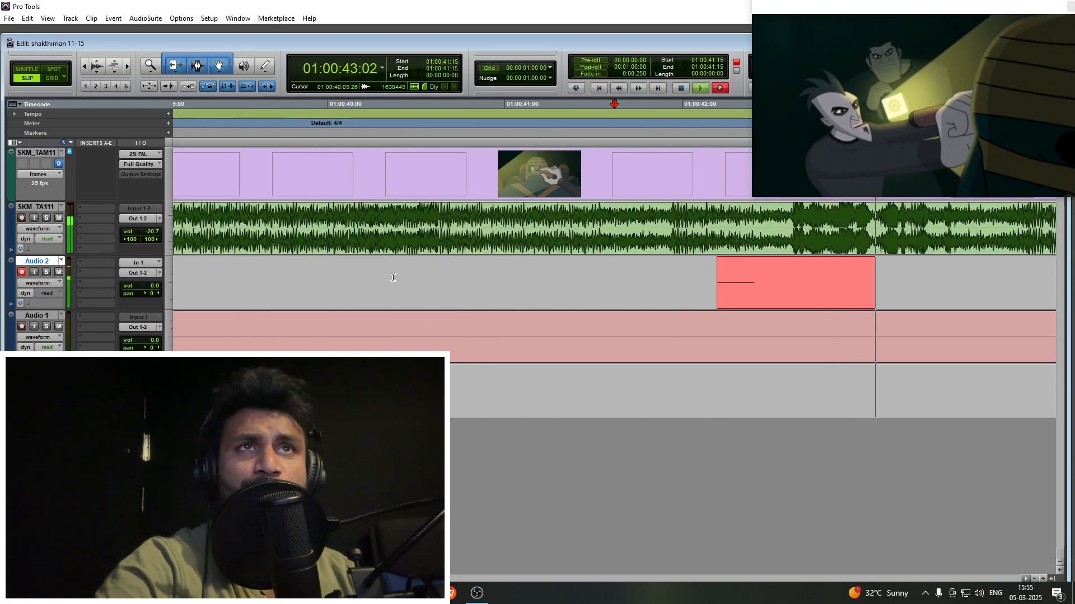
{"action": "key", "text": "space"}
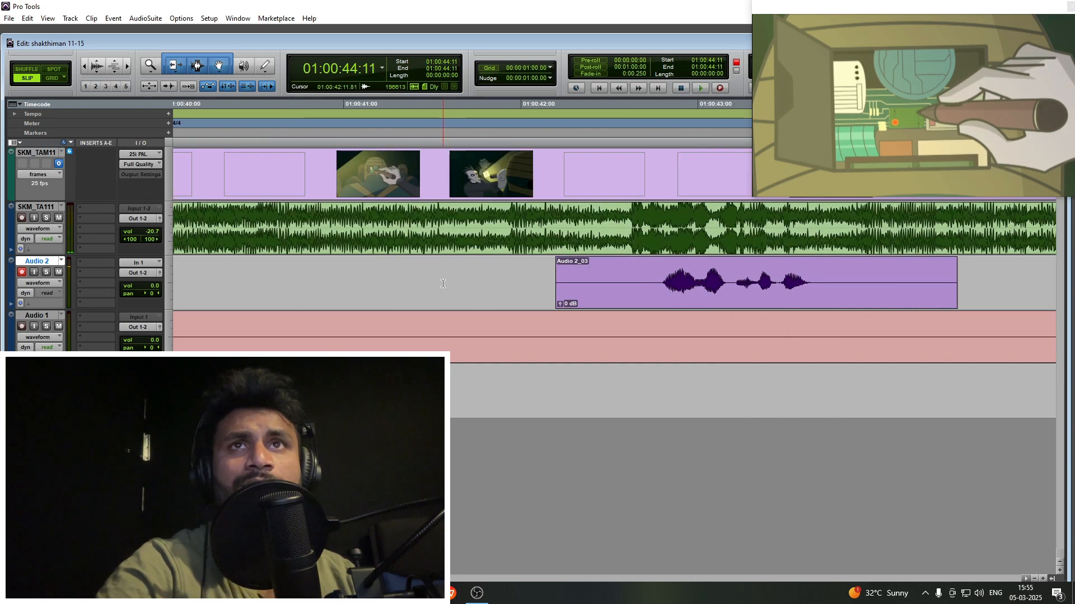
- Record the dialogue line again on Audio 2 from 01:00:42:04 and trim the silence from the clip's ends
{"action": "key", "text": "ctrl+space"}
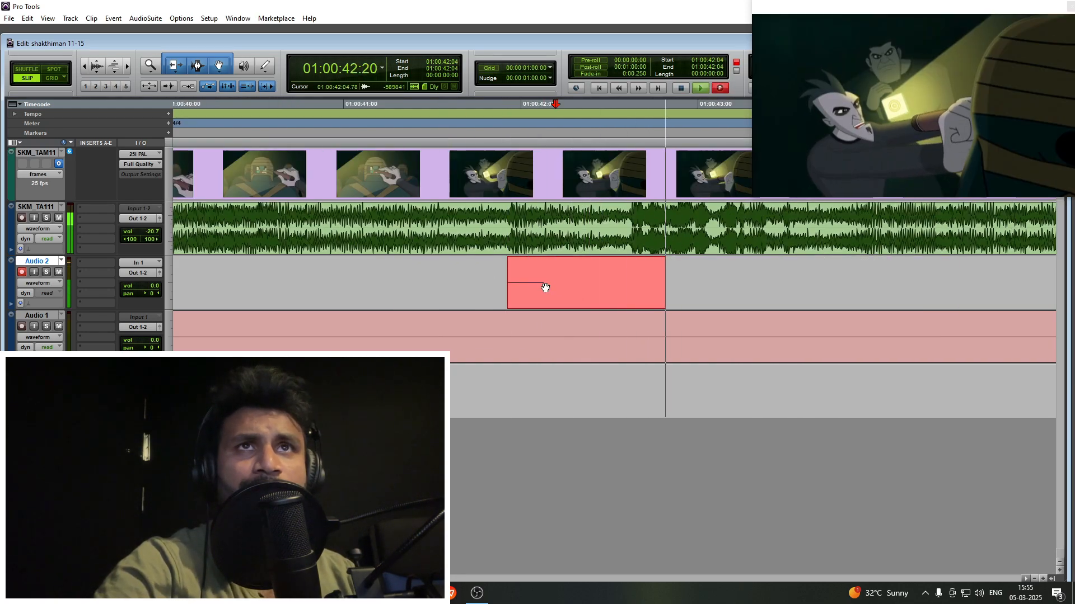
{"action": "key", "text": "space"}
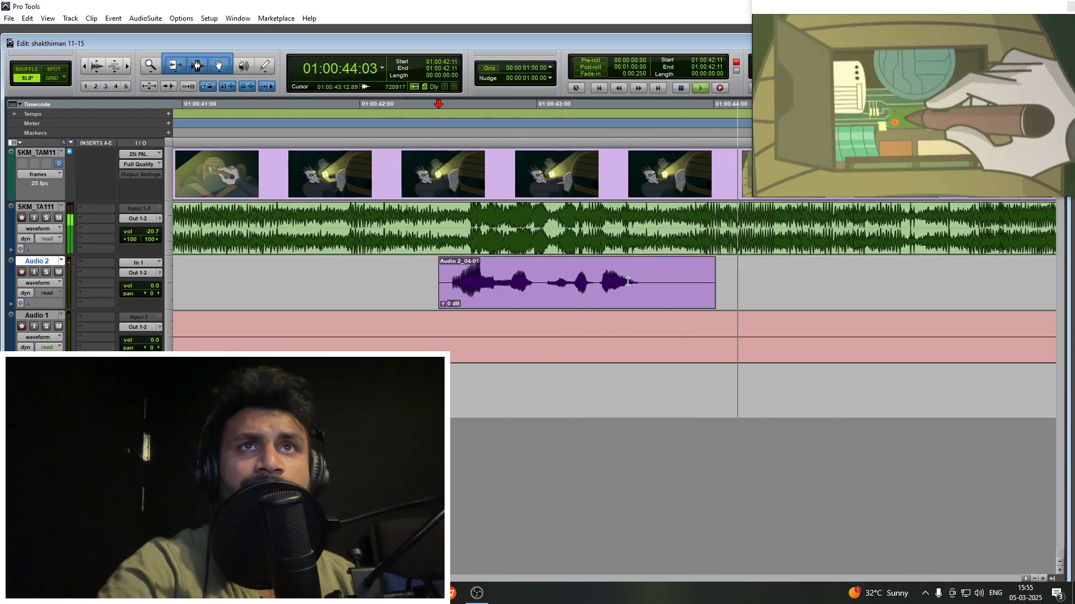
{"action": "left_click", "coordinate": [650, 267]}
{"action": "key", "text": "s"}
{"action": "left_click", "coordinate": [596, 293]}
- Play back the earlier Audio 2 clips from 01:00:25:14 and 01:00:26:12 to review them against the video
{"action": "key", "text": "r"}
{"action": "key", "text": "r"}
{"action": "key", "text": "r"}
{"action": "key", "text": "r"}
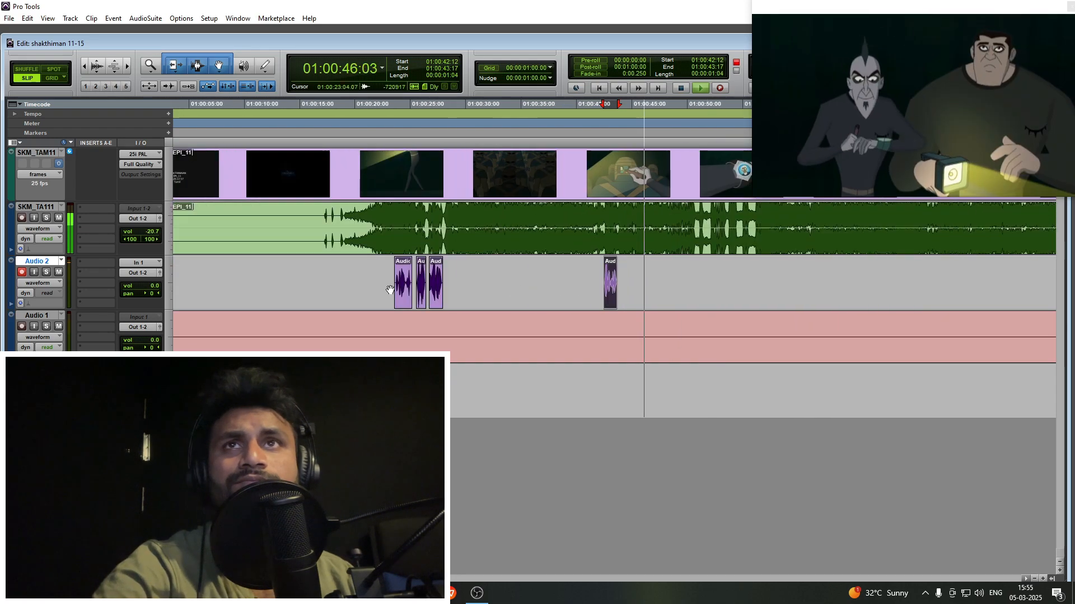
{"action": "key", "text": "space"}
{"action": "left_click", "coordinate": [416, 270]}
{"action": "key", "text": "t"}
{"action": "key", "text": "t"}
{"action": "key", "text": "t"}
{"action": "key", "text": "space"}
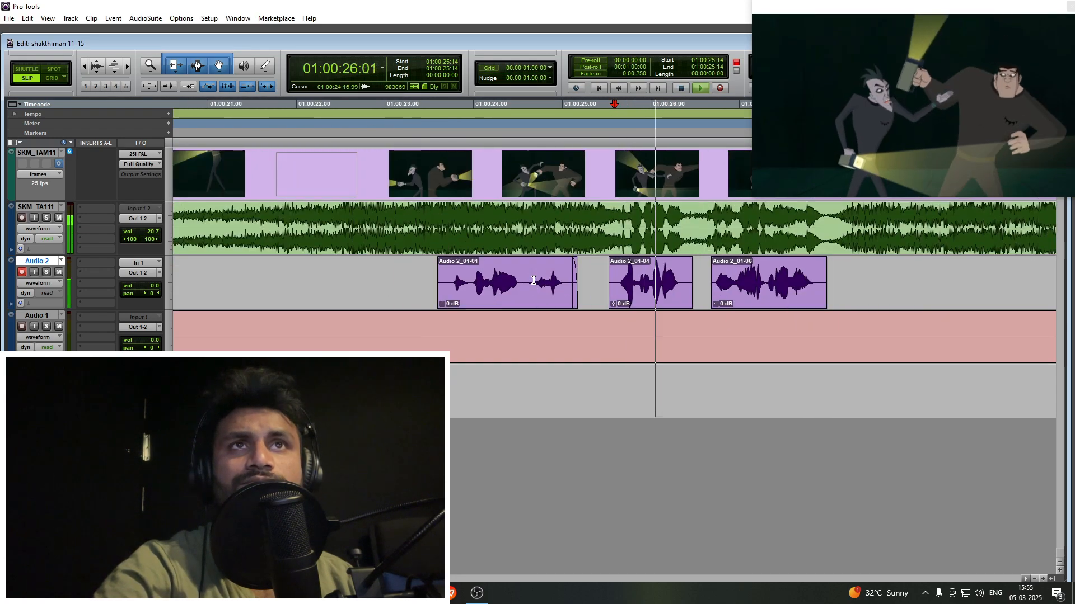
{"action": "scroll", "coordinate": [472, 277], "scroll_direction": "right", "scroll_amount": 2}
{"action": "key", "text": "space"}
{"action": "key", "text": "space"}
{"action": "scroll", "coordinate": [471, 277], "scroll_direction": "right", "scroll_amount": 2}
{"action": "scroll", "coordinate": [471, 282], "scroll_direction": "left", "scroll_amount": 3}
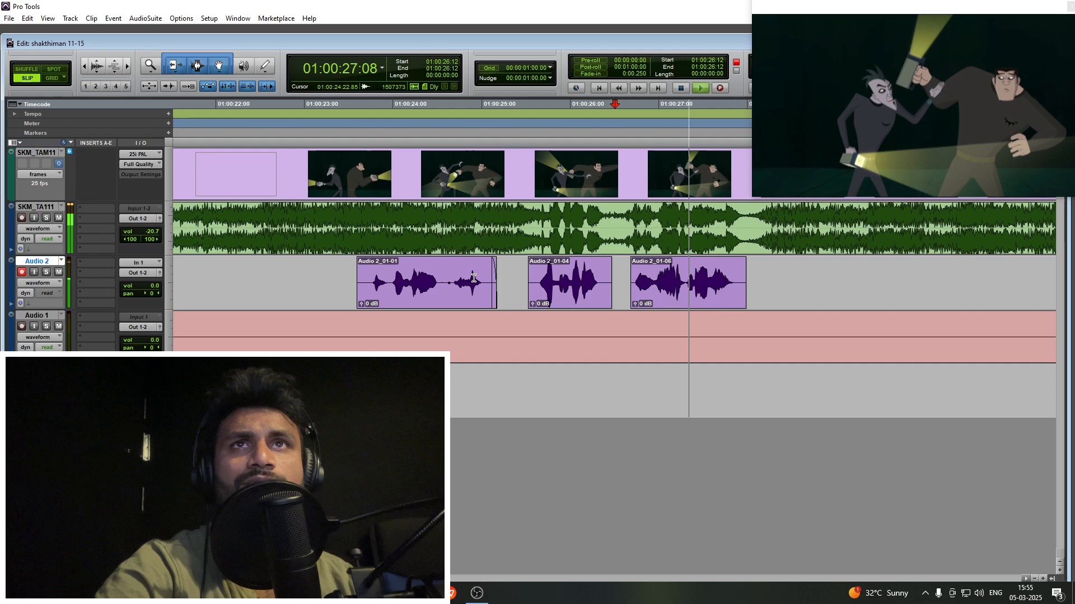
- Record a replacement take over the second and third Audio 2 clips, cued at 01:00:24:19 and stopped at 01:00:28:05, and dismiss the Video Engine error
{"action": "key", "text": "space"}
{"action": "left_click", "coordinate": [462, 271]}
{"action": "key", "text": "space"}
{"action": "key", "text": "ctrl+space"}
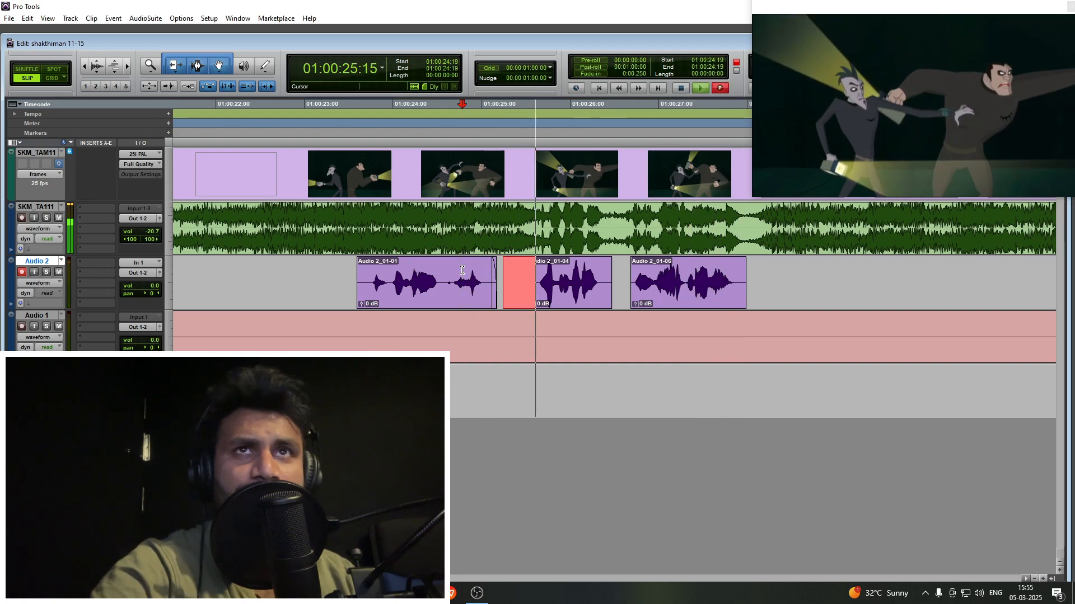
{"action": "scroll", "coordinate": [462, 270], "scroll_direction": "right", "scroll_amount": 2}
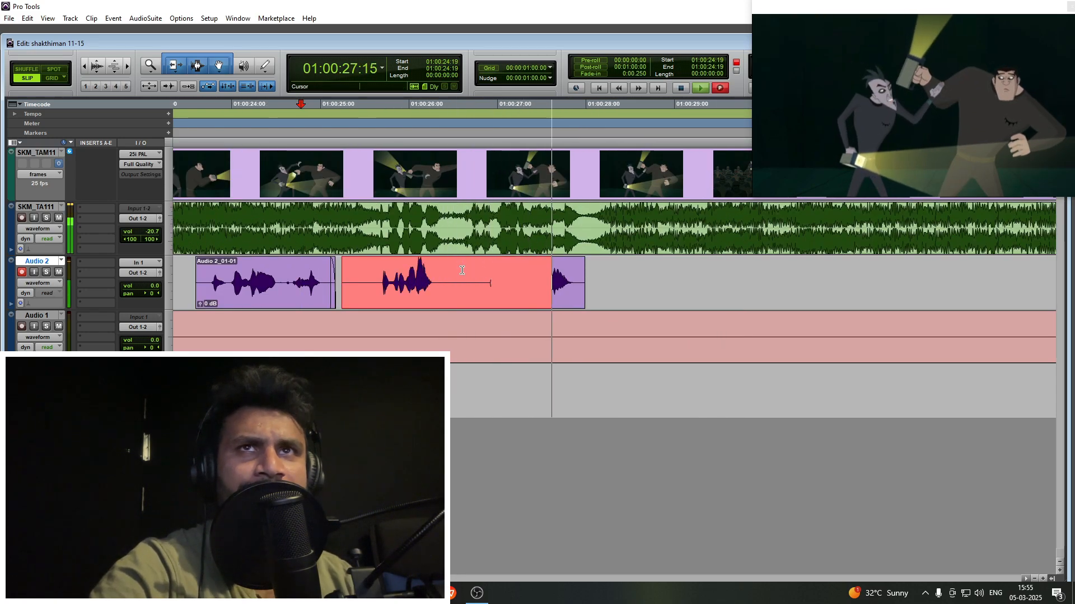
{"action": "key", "text": "ctrl+space"}
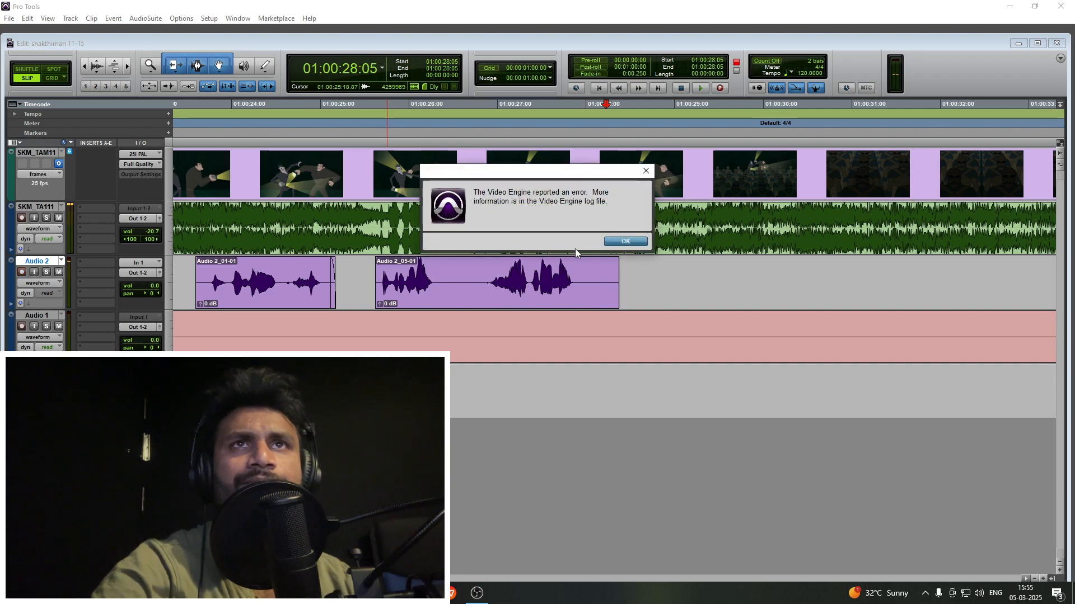
{"action": "left_click", "coordinate": [614, 245]}
- Delete the silent gap inside the new take and trim its second part to about 01:00:26:18 to 01:00:27:21
{"action": "left_click_drag", "start_coordinate": [471, 275], "coordinate": [455, 276]}
{"action": "key", "text": "Delete"}
{"action": "left_click", "coordinate": [480, 275]}
{"action": "key", "text": "a"}
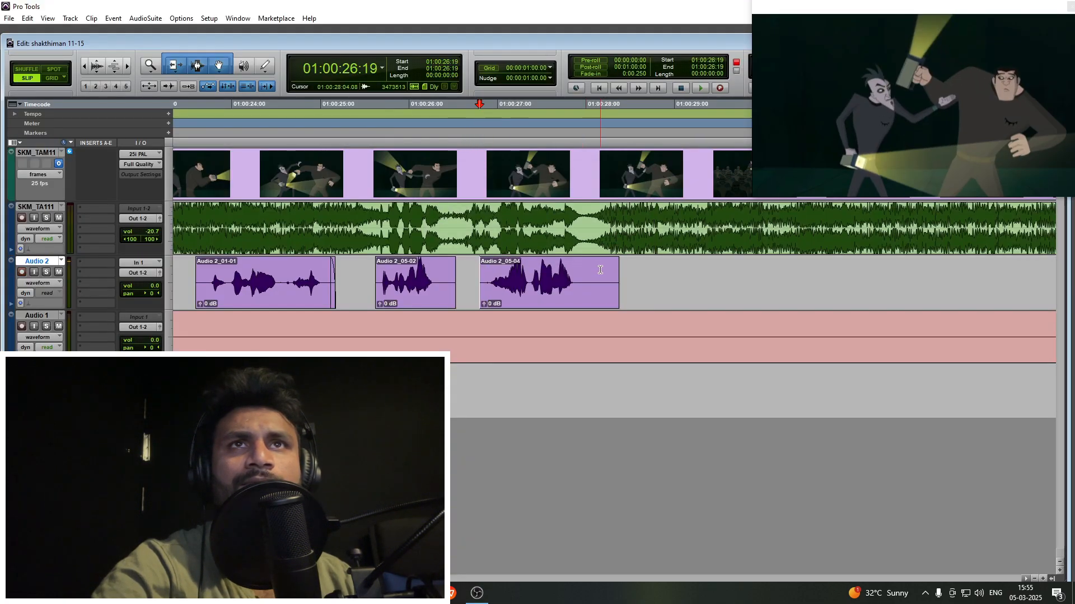
{"action": "left_click", "coordinate": [576, 277]}
{"action": "key", "text": "s"}
{"action": "left_click", "coordinate": [545, 297]}
- Play the episode from 01:00:45:02 to find the next dialogue line, cue Audio 2 at 01:00:47:24, and dismiss the Video Engine error
{"action": "key", "text": "r"}
{"action": "key", "text": "r"}
{"action": "key", "text": "r"}
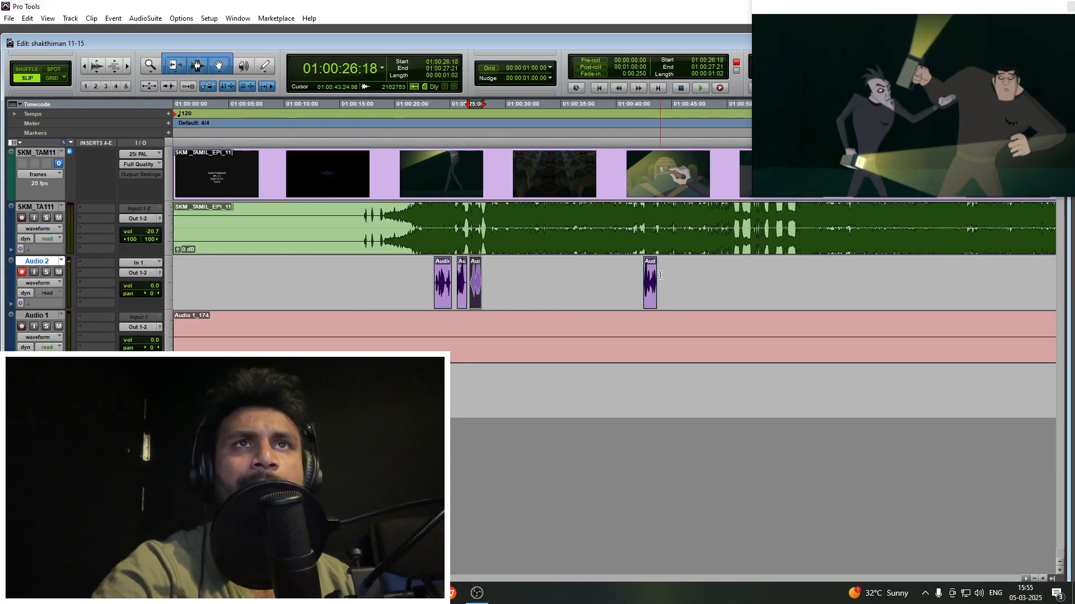
{"action": "left_click", "coordinate": [661, 276]}
{"action": "key", "text": "space"}
{"action": "key", "text": "t"}
{"action": "key", "text": "t"}
{"action": "key", "text": "r"}
{"action": "left_click", "coordinate": [638, 274]}
{"action": "key", "text": "t"}
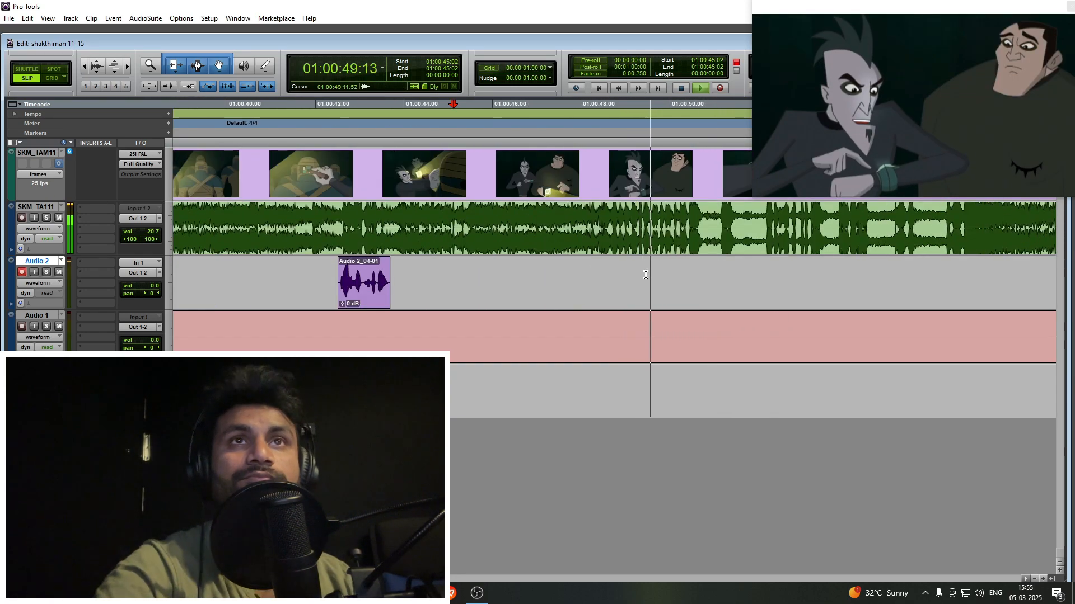
{"action": "key", "text": "space"}
{"action": "left_click", "coordinate": [486, 272]}
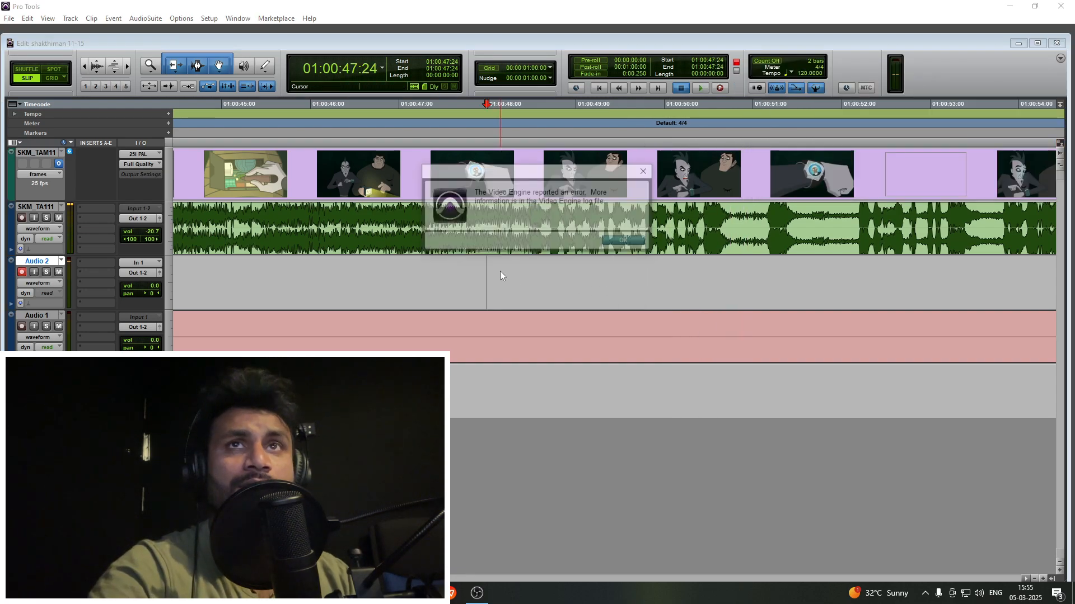
{"action": "left_click", "coordinate": [614, 242]}
{"action": "left_click", "coordinate": [457, 268]}
{"action": "key", "text": "n"}
{"action": "key", "text": "ctrl+space"}
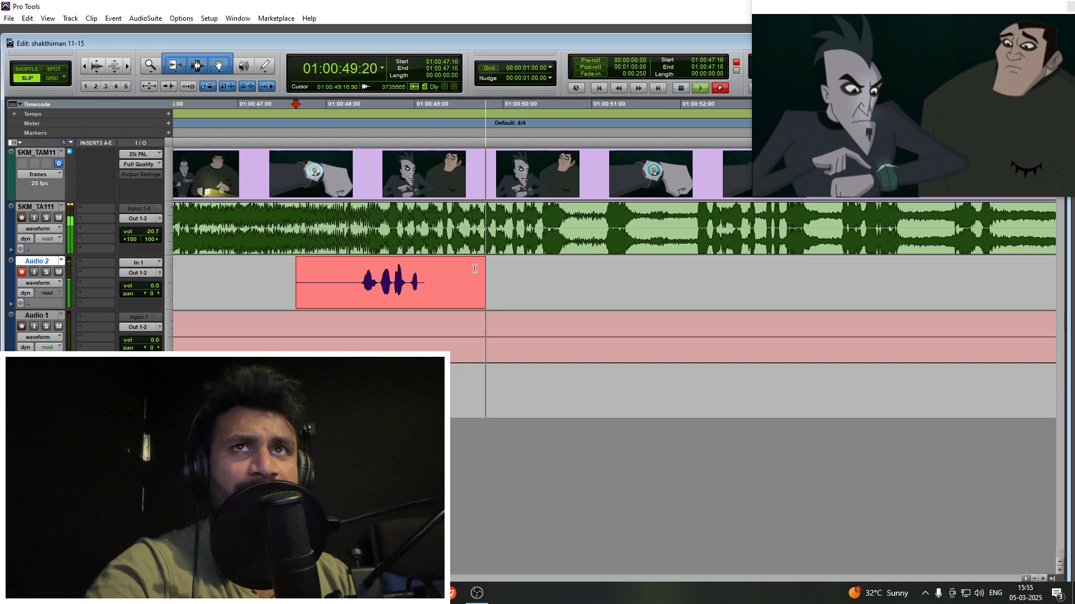
{"action": "key", "text": "ctrl+period"}
{"action": "left_click", "coordinate": [318, 272]}
{"action": "key", "text": "ctrl+space"}
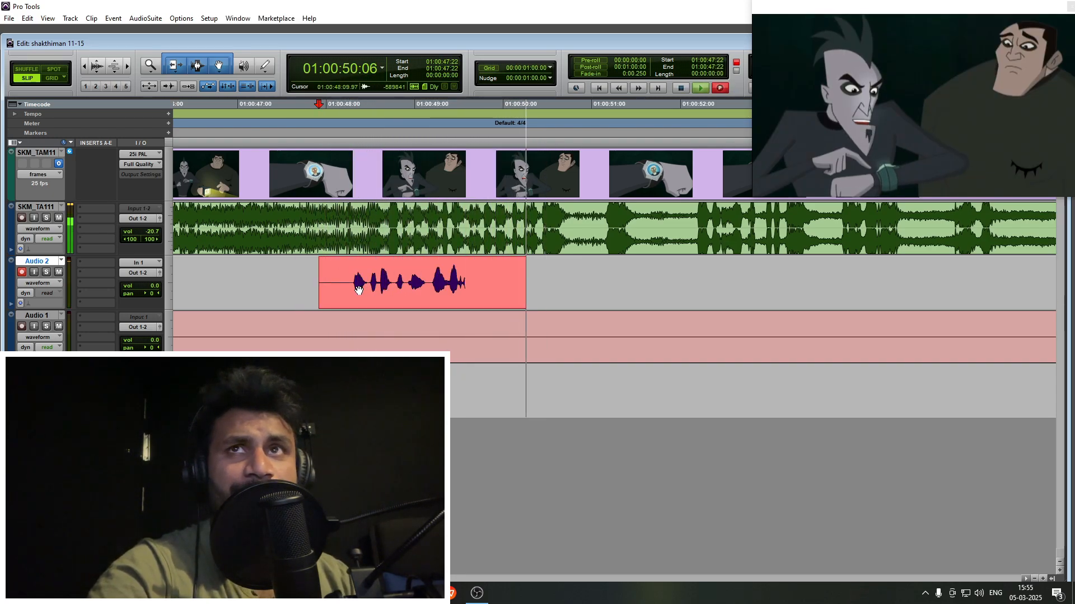
{"action": "key", "text": "ctrl+period"}
- Record the line on Audio 2 from 01:00:47:17 to 01:00:50:23 and trim the silence from the new clip's ends
{"action": "key", "text": "ctrl+space"}
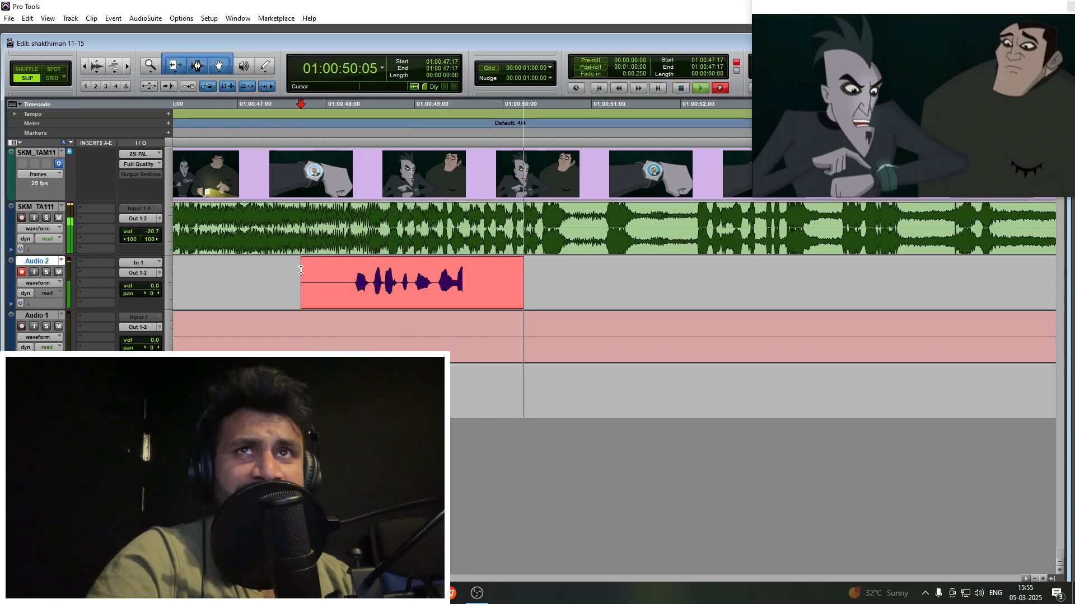
{"action": "key", "text": "space"}
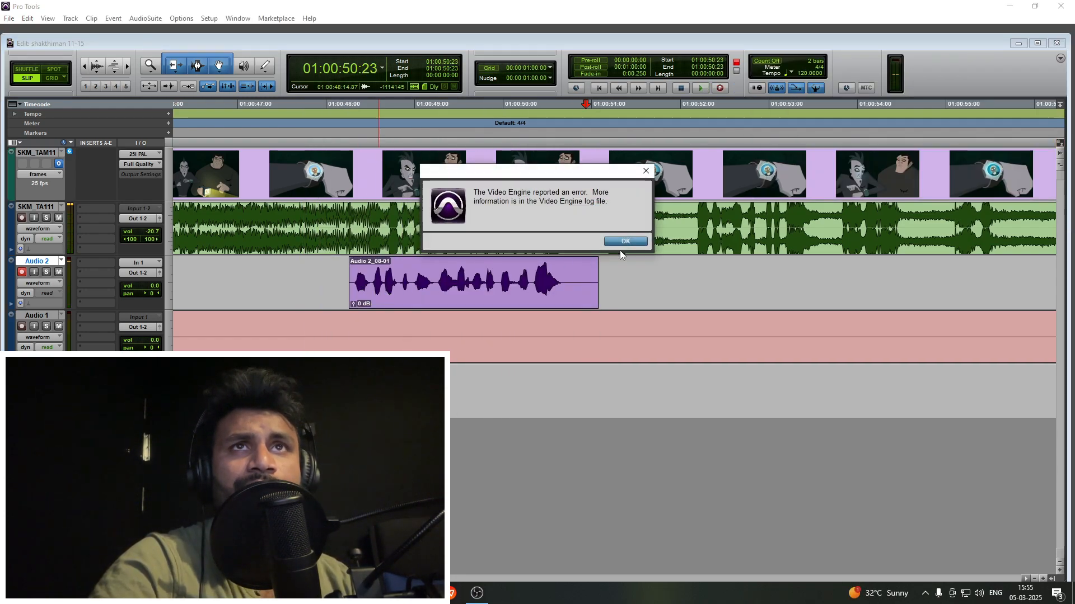
{"action": "left_click", "coordinate": [629, 242]}
{"action": "key", "text": "space"}
{"action": "left_click_drag", "start_coordinate": [598, 291], "coordinate": [550, 295]}
- Play the episode past the new clip, including from 01:00:53:06, to find the next line, and cue Audio 2 at 01:00:53:02
{"action": "key", "text": "r"}
{"action": "key", "text": "r"}
{"action": "key", "text": "r"}
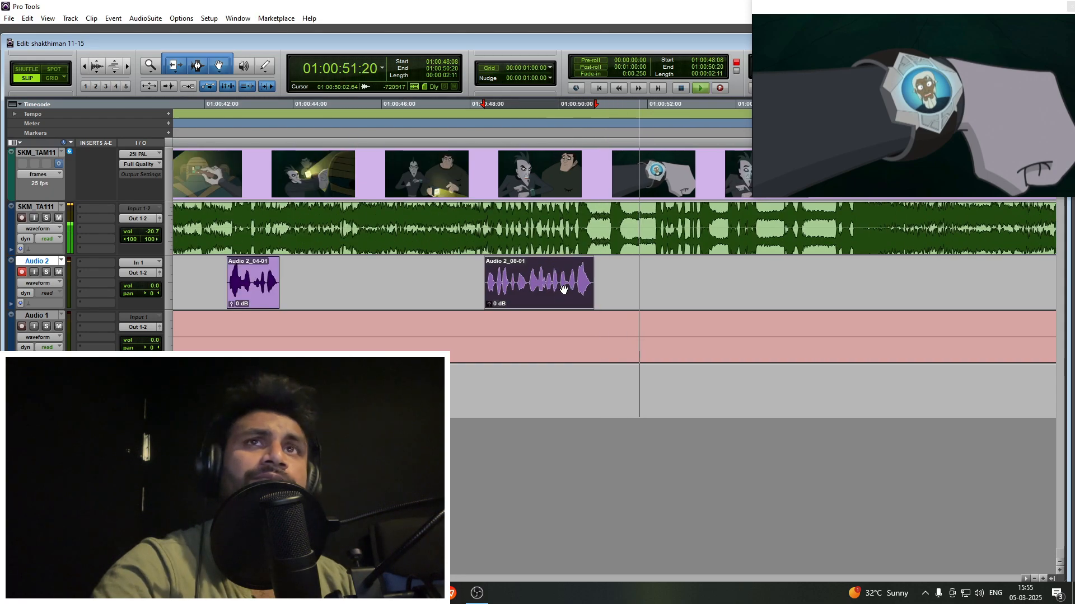
{"action": "left_click", "coordinate": [618, 276]}
{"action": "key", "text": "t"}
{"action": "key", "text": "t"}
{"action": "key", "text": "r"}
{"action": "key", "text": "r"}
{"action": "left_click", "coordinate": [632, 278]}
{"action": "key", "text": "t"}
{"action": "key", "text": "t"}
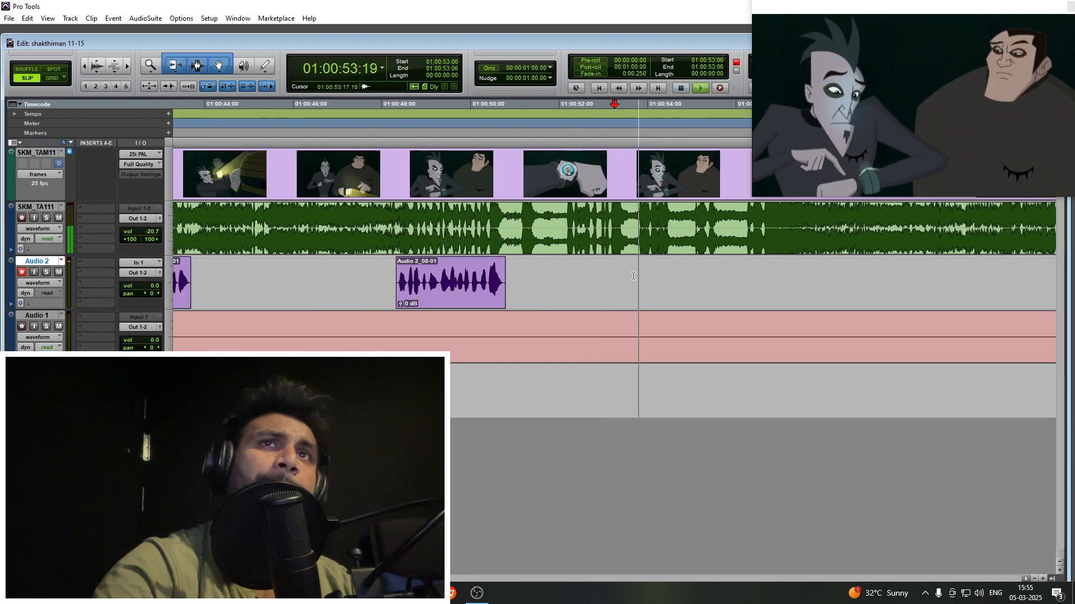
{"action": "scroll", "coordinate": [598, 278], "scroll_direction": "right", "scroll_amount": 3}
{"action": "left_click", "coordinate": [516, 277]}
{"action": "key", "text": "t"}
{"action": "left_click", "coordinate": [485, 276]}
{"action": "key", "text": "space"}
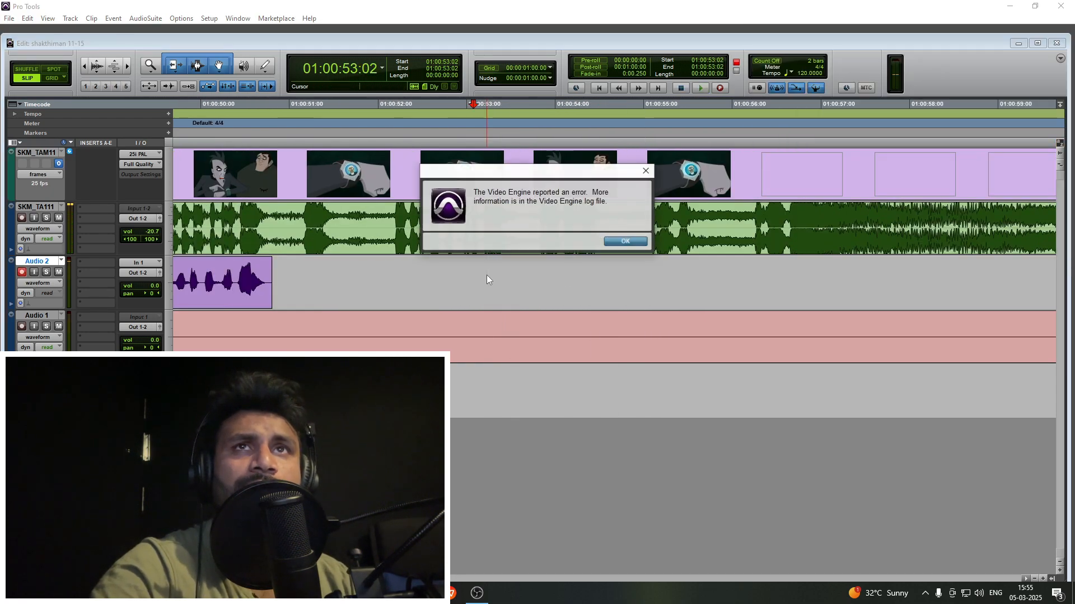
{"action": "left_click", "coordinate": [614, 243]}
- Record the next dialogue line on Audio 2 from the 01:00:52:20 cue point
{"action": "left_click", "coordinate": [450, 273]}
{"action": "key", "text": "ctrl+space"}
{"action": "key", "text": "t"}
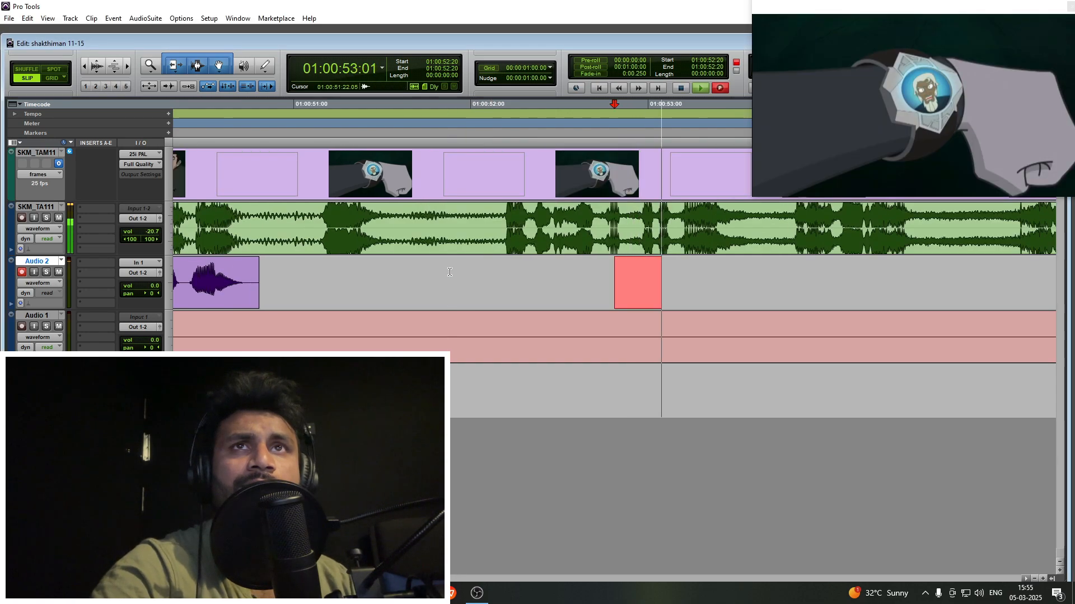
{"action": "scroll", "coordinate": [450, 273], "scroll_direction": "right", "scroll_amount": 3}
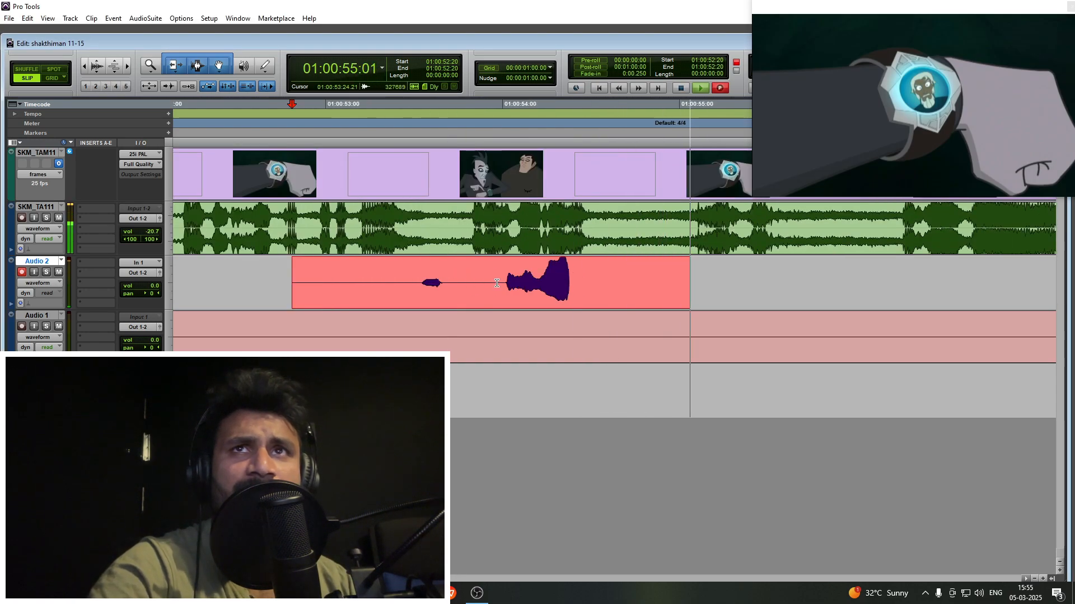
{"action": "key", "text": "space"}
- Cut the silence around the new take's two spoken parts and shift the second part slightly earlier, ending it at 01:00:54:15
{"action": "left_click", "coordinate": [405, 267]}
{"action": "key", "text": "a"}
{"action": "left_click", "coordinate": [451, 295]}
{"action": "left_click", "coordinate": [472, 276]}
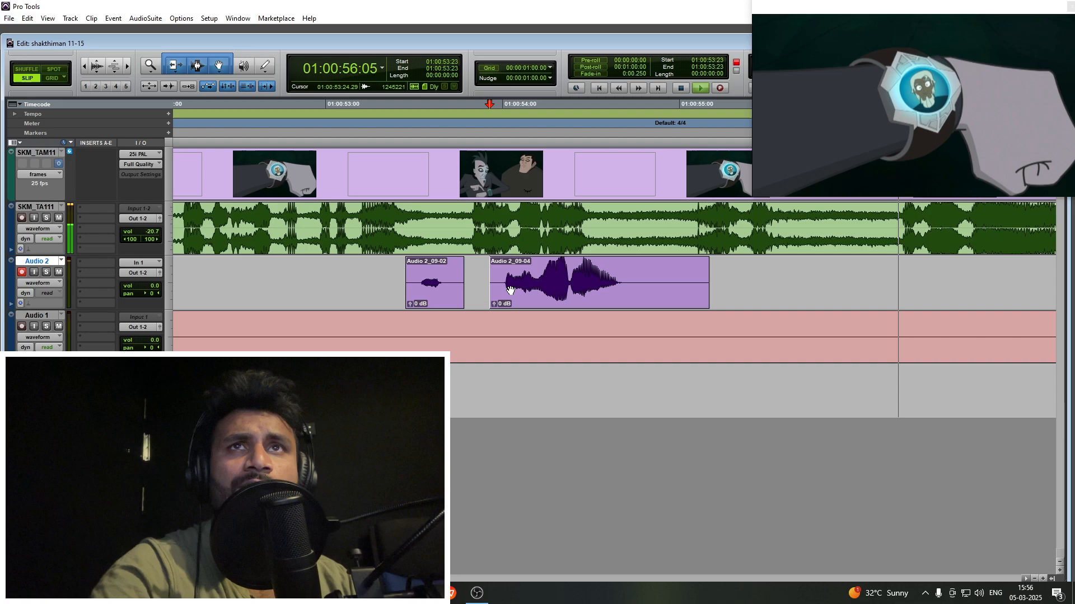
{"action": "left_click_drag", "start_coordinate": [511, 290], "coordinate": [486, 290]}
{"action": "left_click", "coordinate": [472, 274]}
{"action": "key", "text": "a"}
{"action": "left_click", "coordinate": [610, 272]}
{"action": "key", "text": "s"}
- Play the episode beyond the last recorded clip, checking around 01:00:58:06 for further dialogue
{"action": "key", "text": "r"}
{"action": "key", "text": "r"}
{"action": "key", "text": "r"}
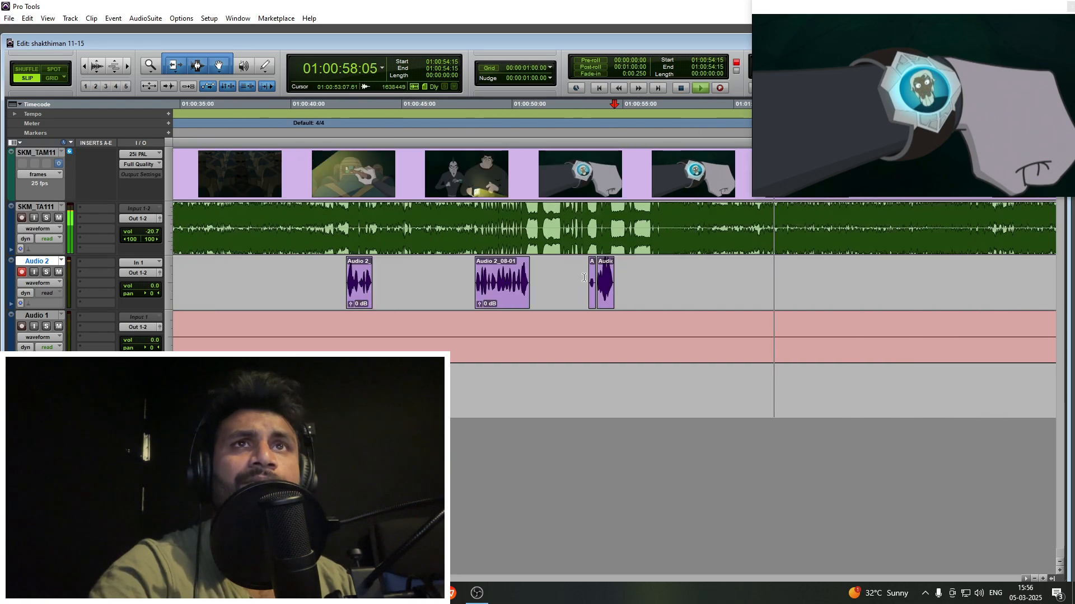
{"action": "left_click", "coordinate": [695, 272]}
{"action": "key", "text": "t"}
{"action": "key", "text": "t"}
{"action": "key", "text": "r"}
{"action": "key", "text": "r"}
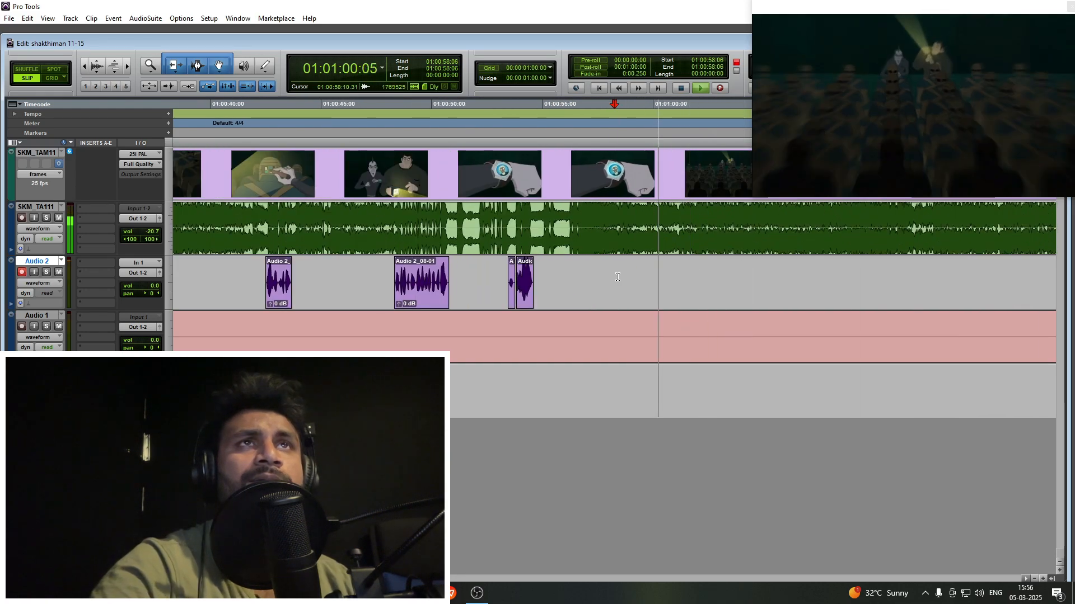
{"action": "left_click", "coordinate": [617, 277]}
{"action": "key", "text": "t"}
{"action": "key", "text": "r"}
- Continue playing through the zombie scene while scanning the timeline from 01:01:00:15 to 01:01:16:19, and stop at 01:01:08:07
{"action": "key", "text": "r"}
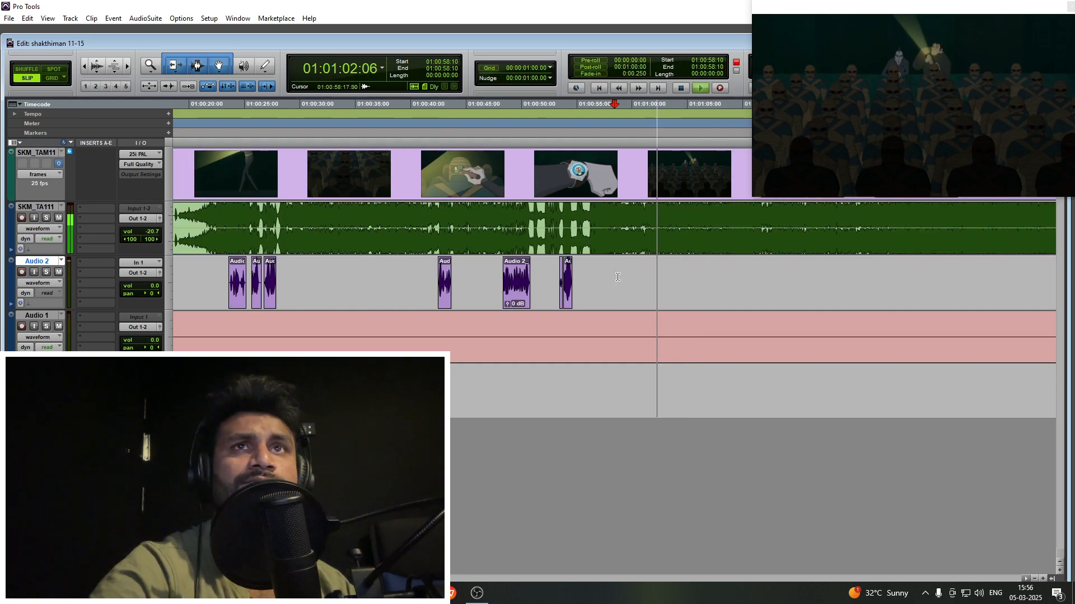
{"action": "left_click", "coordinate": [639, 277]}
{"action": "key", "text": "t"}
{"action": "scroll", "coordinate": [639, 277], "scroll_direction": "right", "scroll_amount": 3}
{"action": "key", "text": "r"}
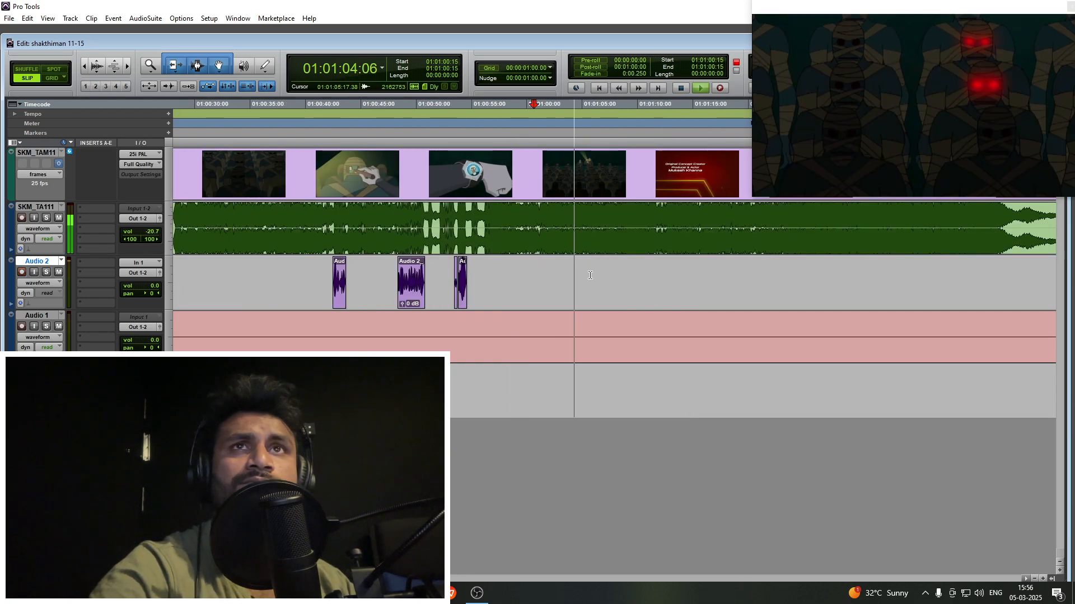
{"action": "key", "text": "r"}
{"action": "left_click", "coordinate": [598, 273]}
{"action": "key", "text": "t"}
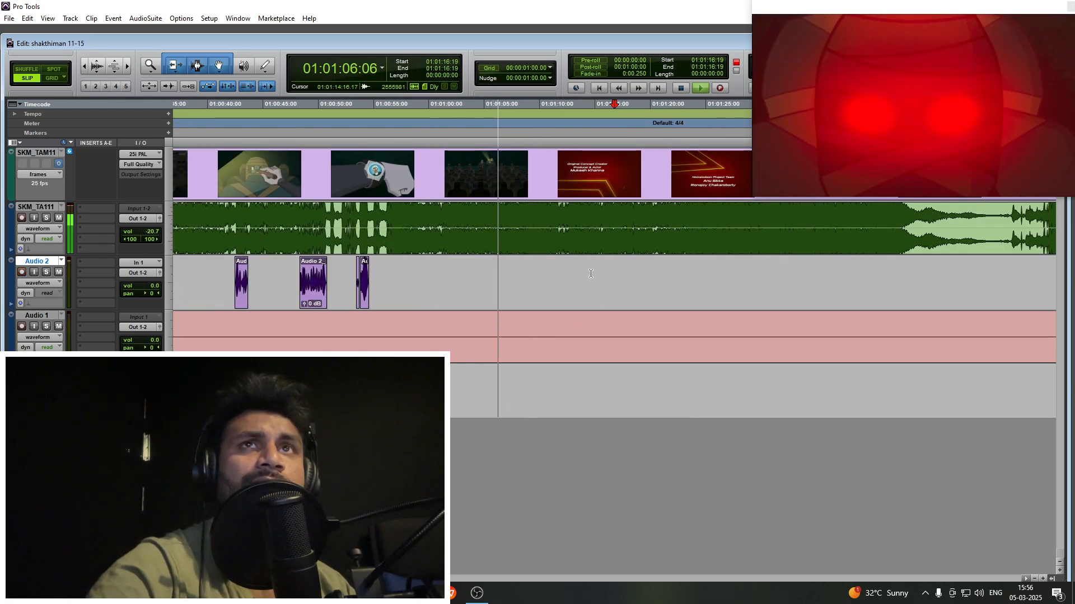
{"action": "key", "text": "r"}
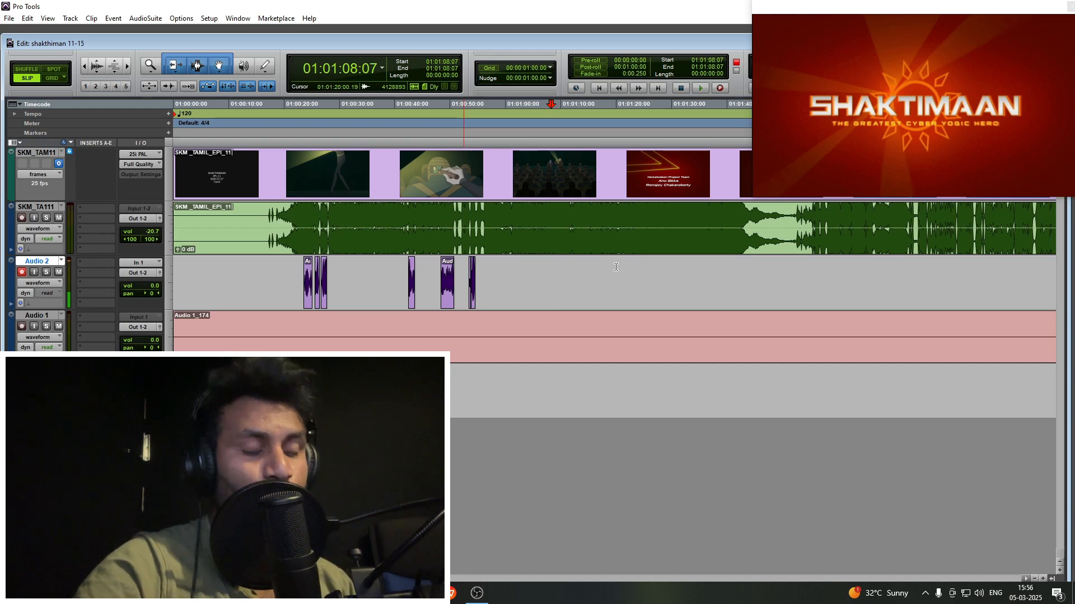
- Fast-forward through the opening credits from 01:01:08:07 and reposition the video window slightly
{"action": "key", "text": "KP_2"}
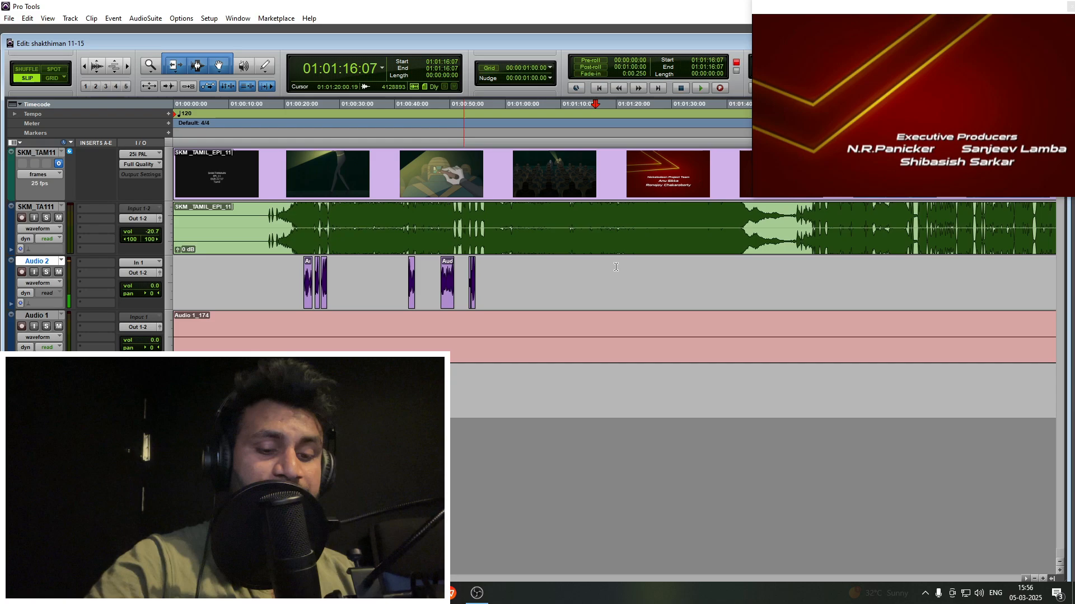
{"action": "key", "text": "KP_2"}
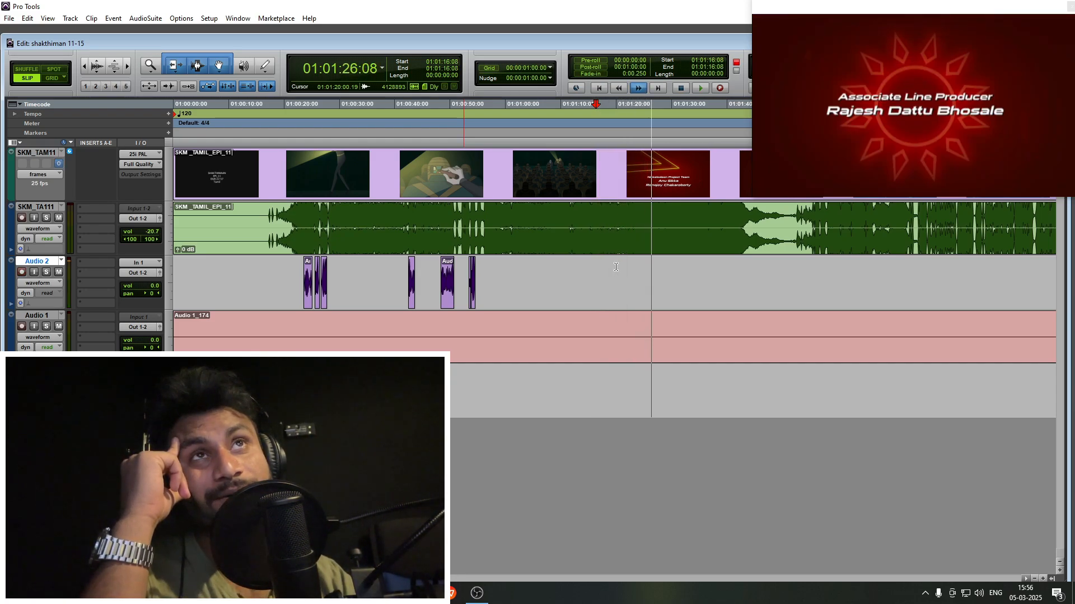
{"action": "left_click_drag", "start_coordinate": [805, 11], "coordinate": [772, 11]}
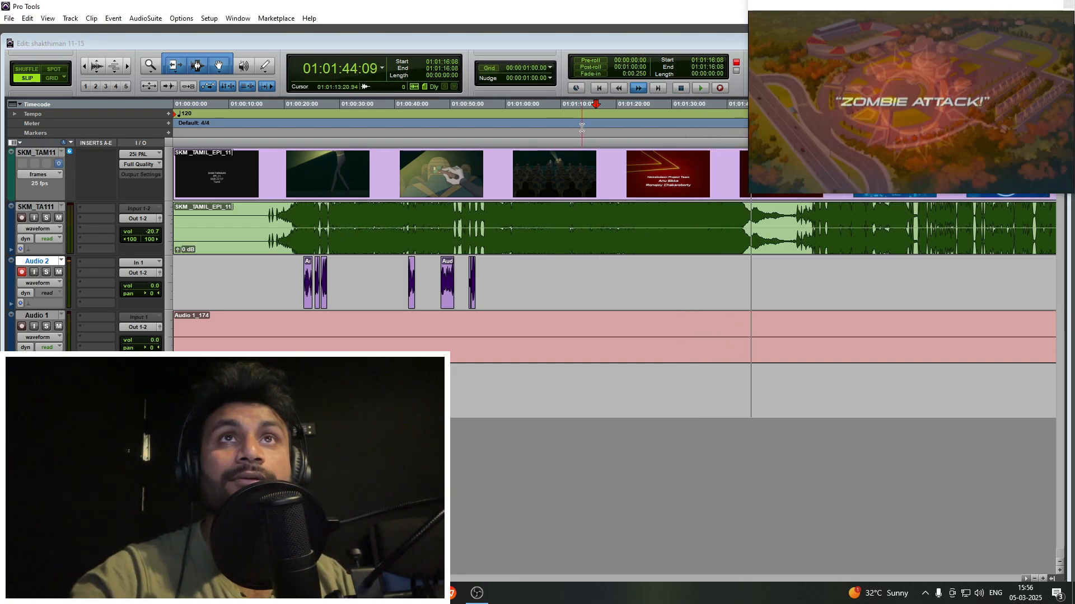
- Fast-forward from the "Zombie Attack!" title through the laboratory scene to about 01:03:14, scanning the timeline for the next dialogue
{"action": "left_click", "coordinate": [581, 125]}
{"action": "key", "text": "r"}
{"action": "key", "text": "r"}
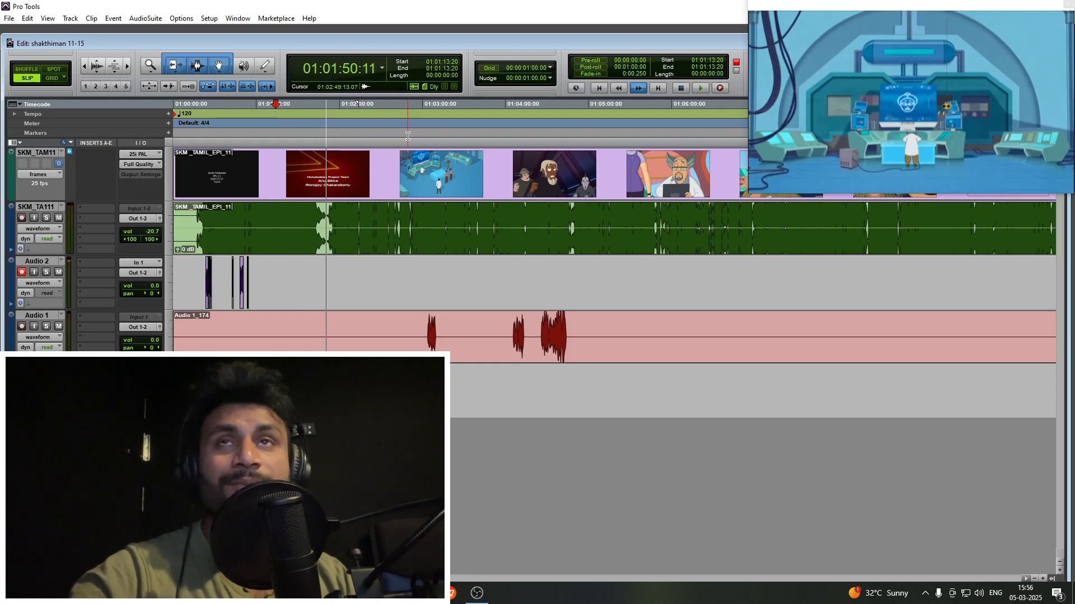
{"action": "key", "text": "t"}
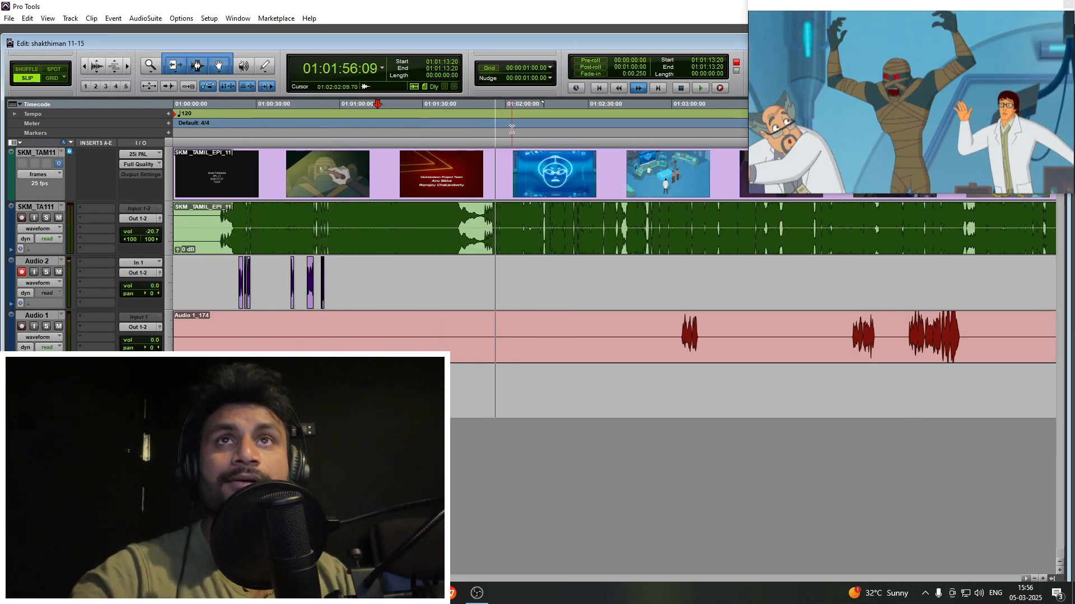
{"action": "key", "text": "t"}
{"action": "key", "text": "t"}
{"action": "key", "text": "r"}
{"action": "key", "text": "r"}
{"action": "key", "text": "r"}
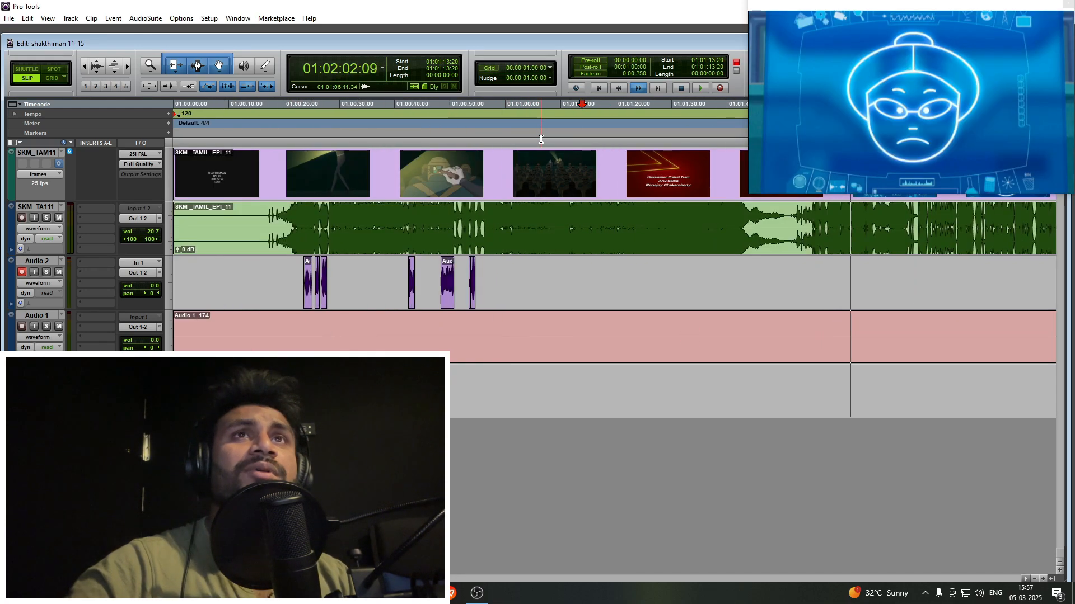
{"action": "key", "text": "t"}
{"action": "key", "text": "t"}
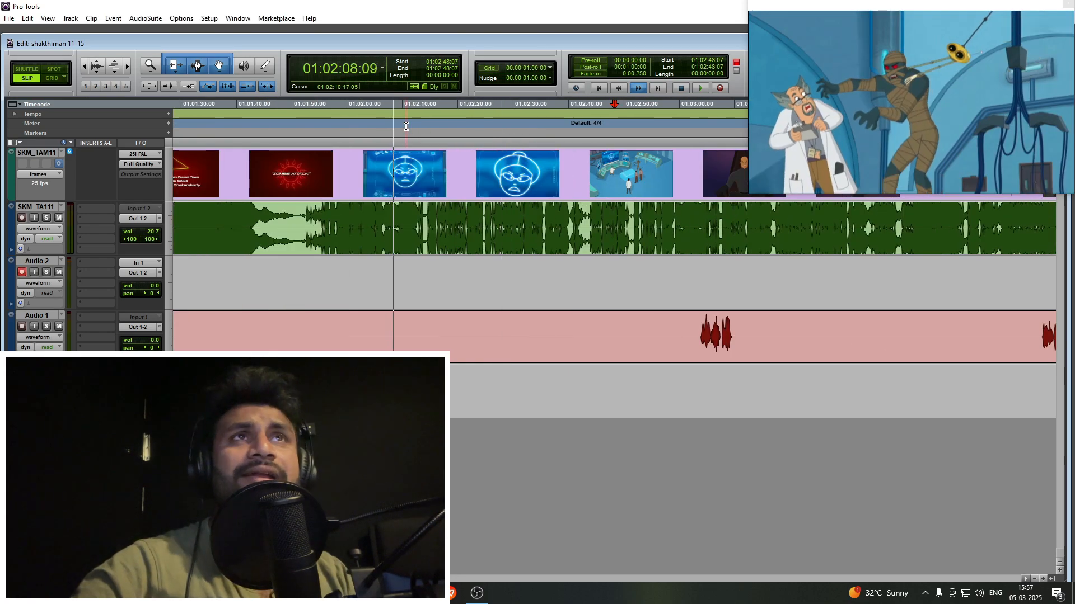
{"action": "scroll", "coordinate": [435, 169], "scroll_direction": "right", "scroll_amount": 3}
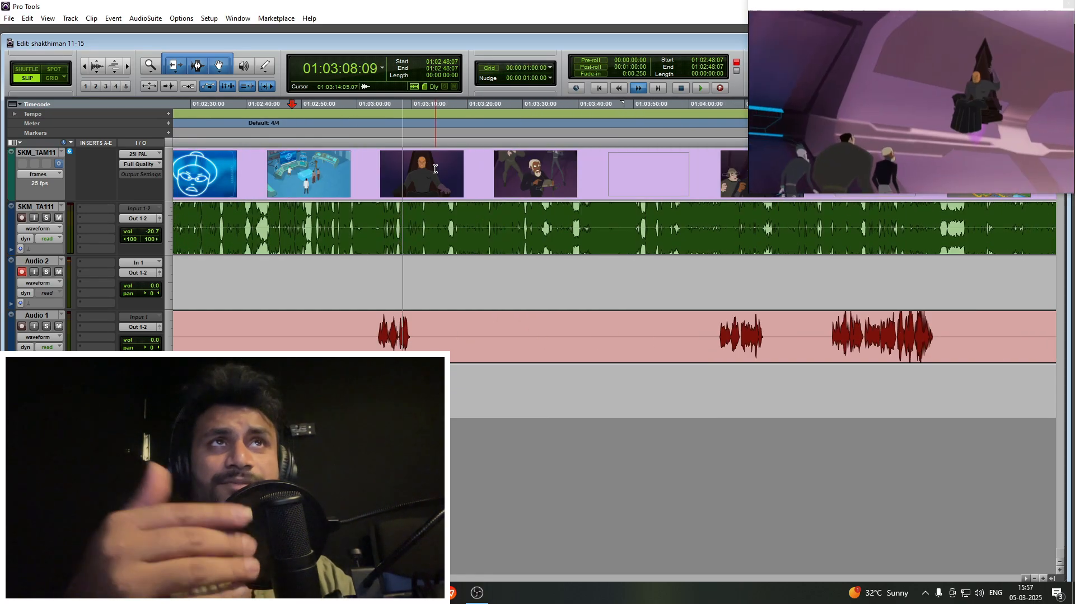
{"action": "scroll", "coordinate": [435, 169], "scroll_direction": "down", "scroll_amount": 1}
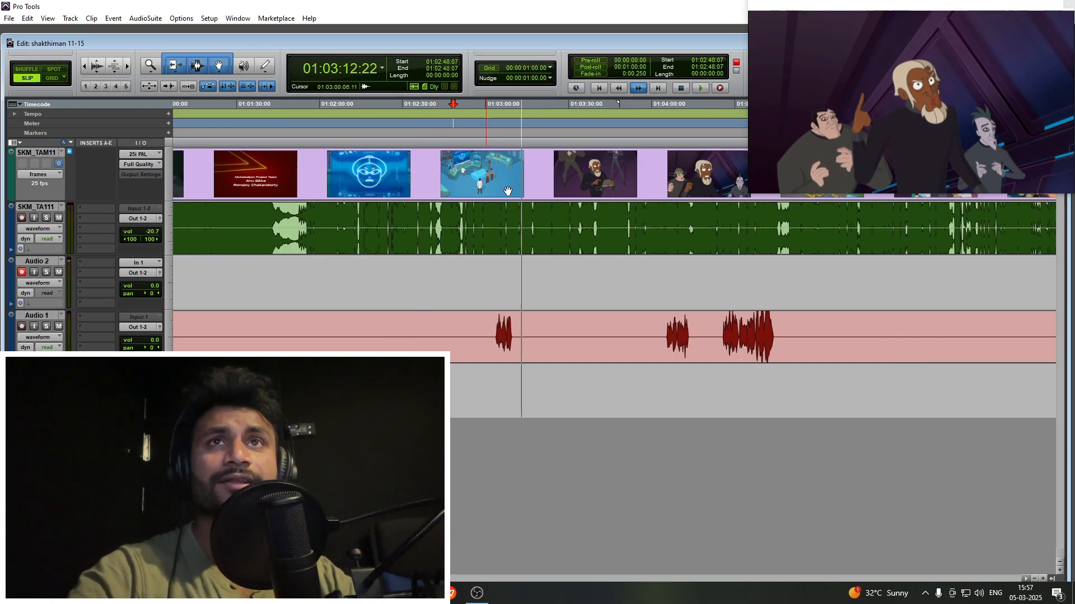
- Stop the fast-forward just after 01:03:20 and select the Audio 2 range from 01:03:02:24 to 01:03:14:02
{"action": "left_click", "coordinate": [525, 269]}
{"action": "scroll", "coordinate": [526, 269], "scroll_direction": "up", "scroll_amount": 2}
{"action": "scroll", "coordinate": [577, 276], "scroll_direction": "down", "scroll_amount": 2}
{"action": "left_click", "coordinate": [593, 276]}
{"action": "scroll", "coordinate": [530, 279], "scroll_direction": "up", "scroll_amount": 1}
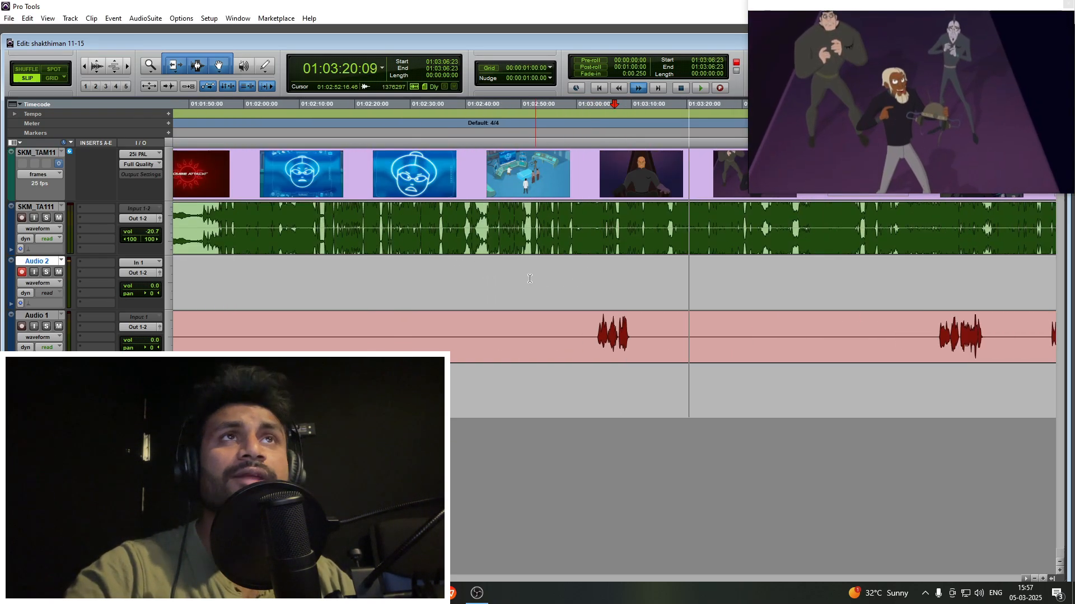
{"action": "key", "text": "space"}
{"action": "left_click_drag", "start_coordinate": [592, 279], "coordinate": [655, 278]}
{"action": "scroll", "coordinate": [620, 278], "scroll_direction": "right", "scroll_amount": 3}
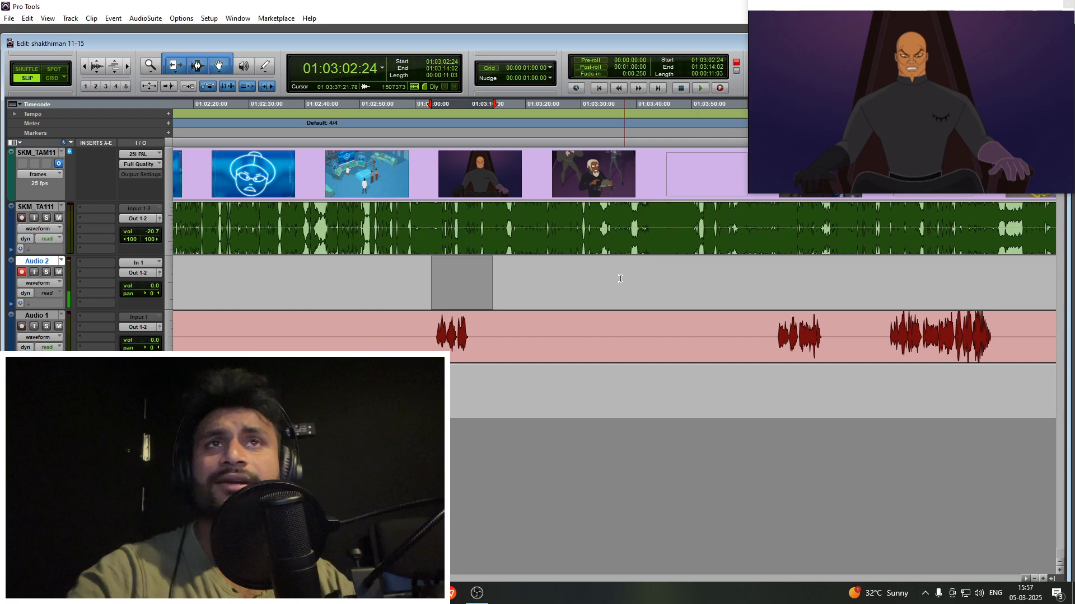
- Cue Audio 2 to 01:03:02:13 to check the bald villain's shot against the guide audio
{"action": "left_click", "coordinate": [441, 273]}
{"action": "scroll", "coordinate": [439, 272], "scroll_direction": "up", "scroll_amount": 1}
{"action": "left_click", "coordinate": [352, 270]}
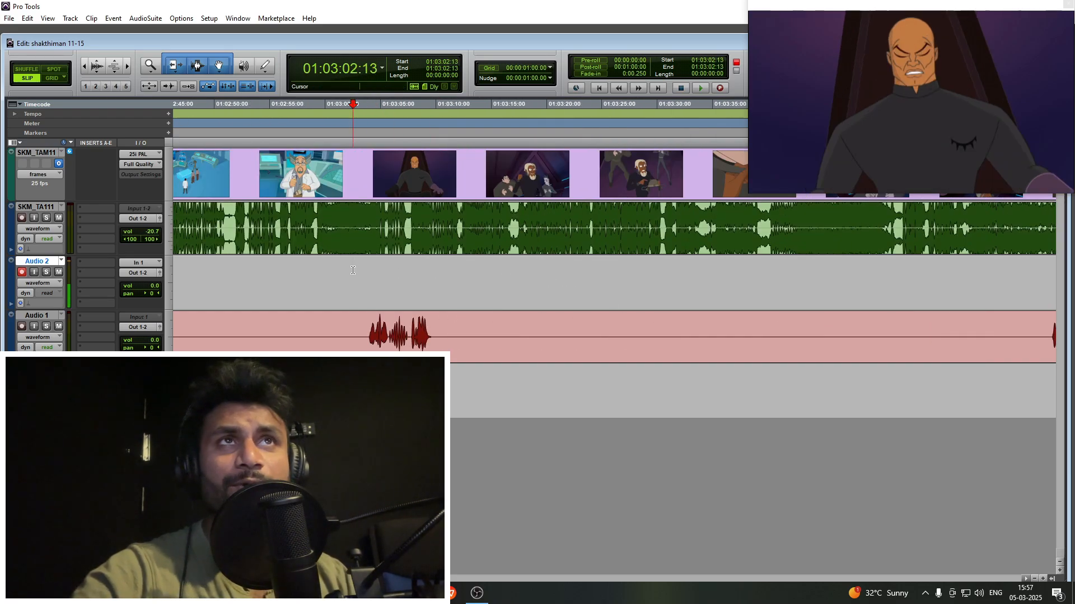
{"action": "key", "text": "r"}
{"action": "key", "text": "t"}
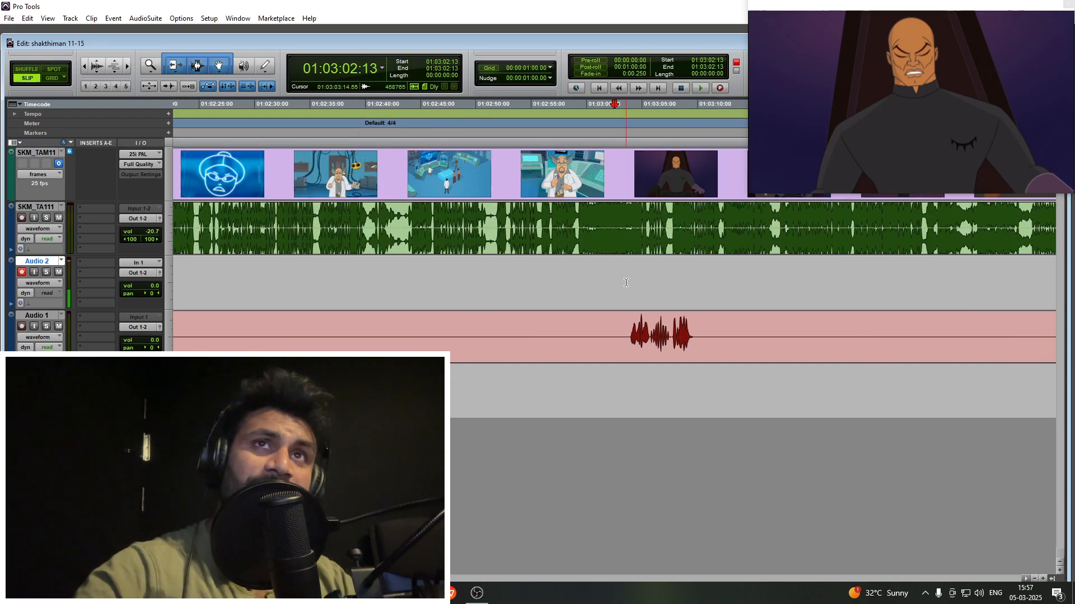
{"action": "key", "text": "r"}
{"action": "key", "text": "r"}
- Cue Audio 2 to 01:03:00:21 and examine the waveforms around the start of the villain's scene
{"action": "left_click", "coordinate": [610, 279]}
{"action": "key", "text": "t"}
{"action": "key", "text": "t"}
{"action": "key", "text": "r"}
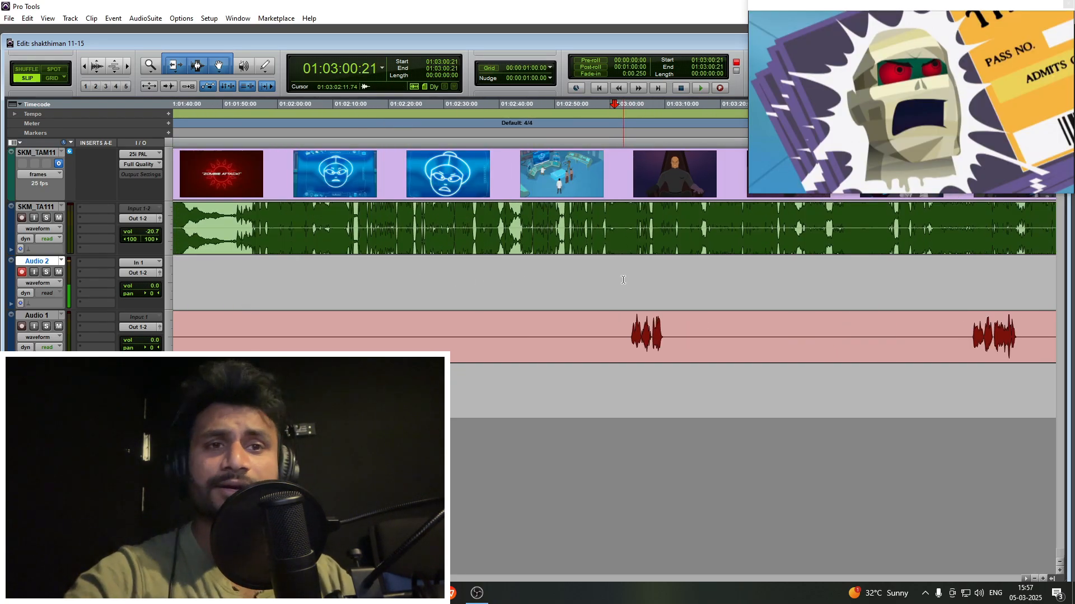
{"action": "key", "text": "r"}
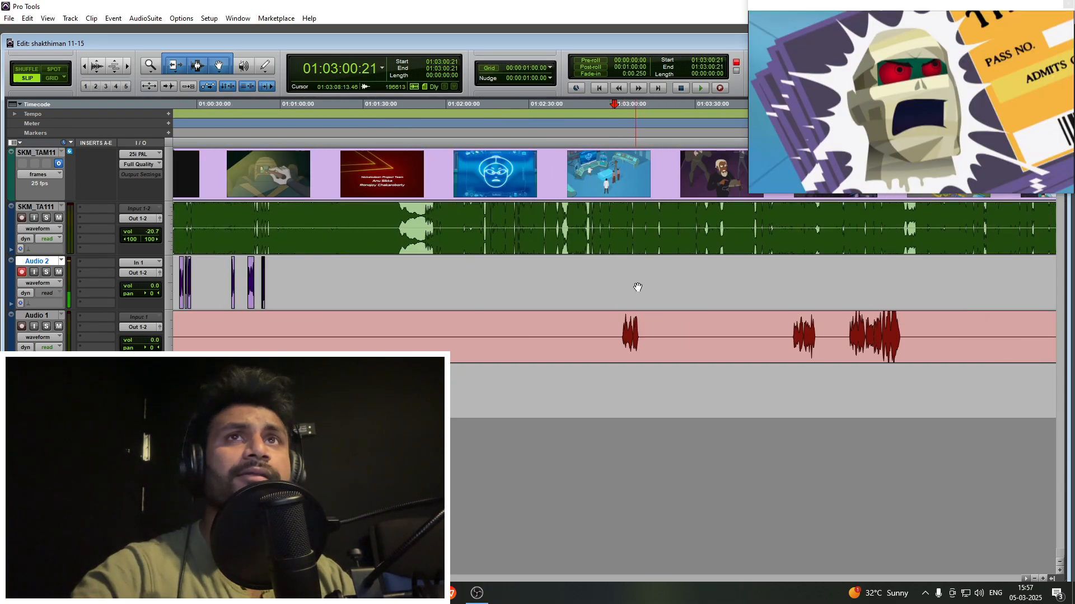
{"action": "key", "text": "r"}
{"action": "key", "text": "t"}
{"action": "key", "text": "t"}
{"action": "key", "text": "t"}
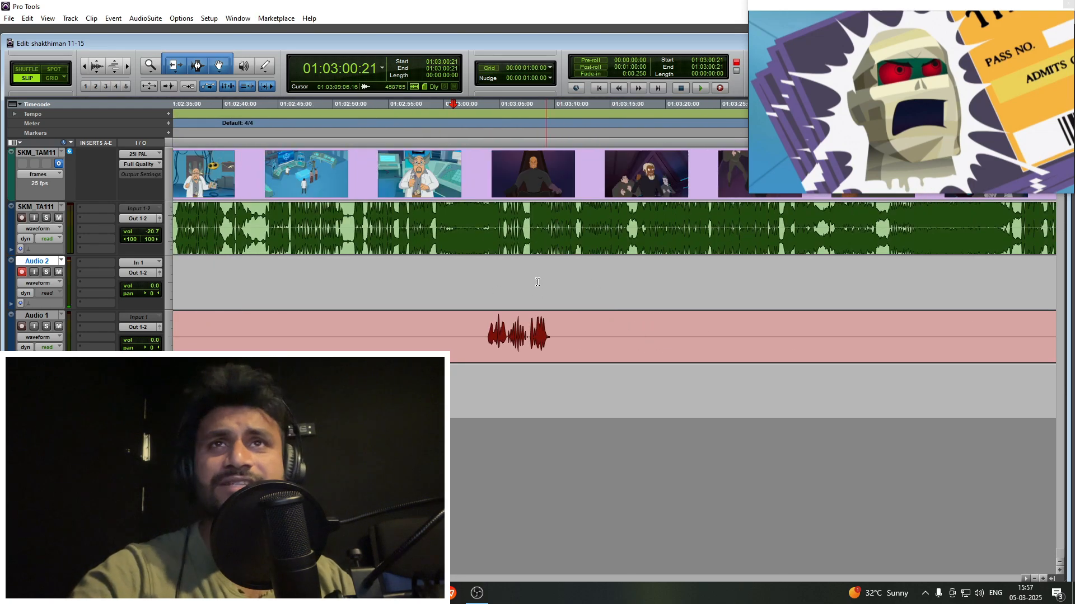
- Check the video frames at 01:03:11:14 and 01:03:08:23, then start playback from 01:03:10:22
{"action": "left_click_drag", "start_coordinate": [513, 277], "coordinate": [591, 276]}
{"action": "left_click", "coordinate": [571, 272]}
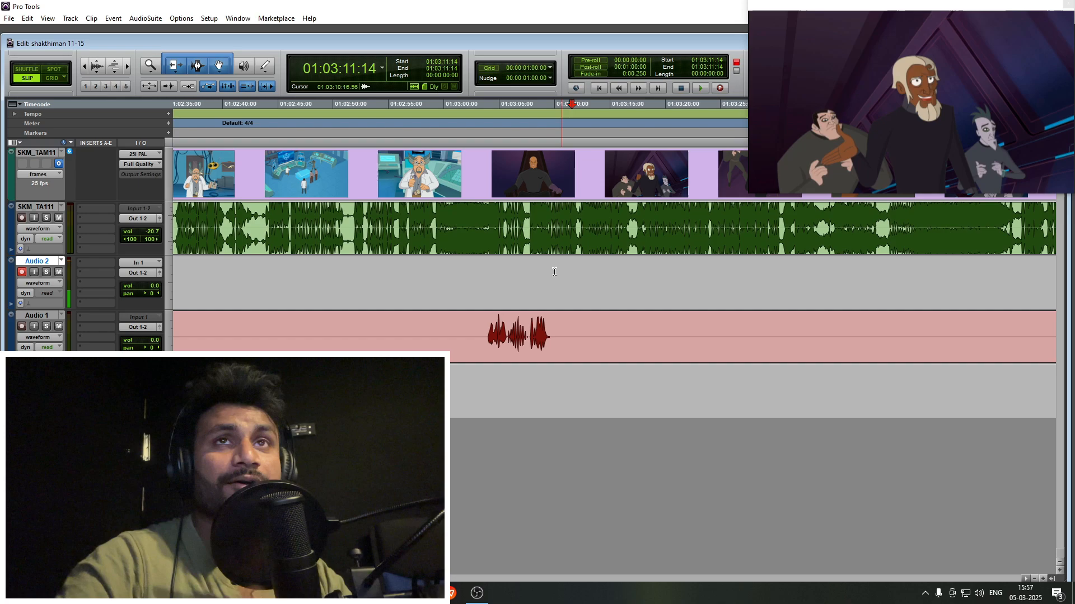
{"action": "left_click_drag", "start_coordinate": [543, 274], "coordinate": [574, 276]}
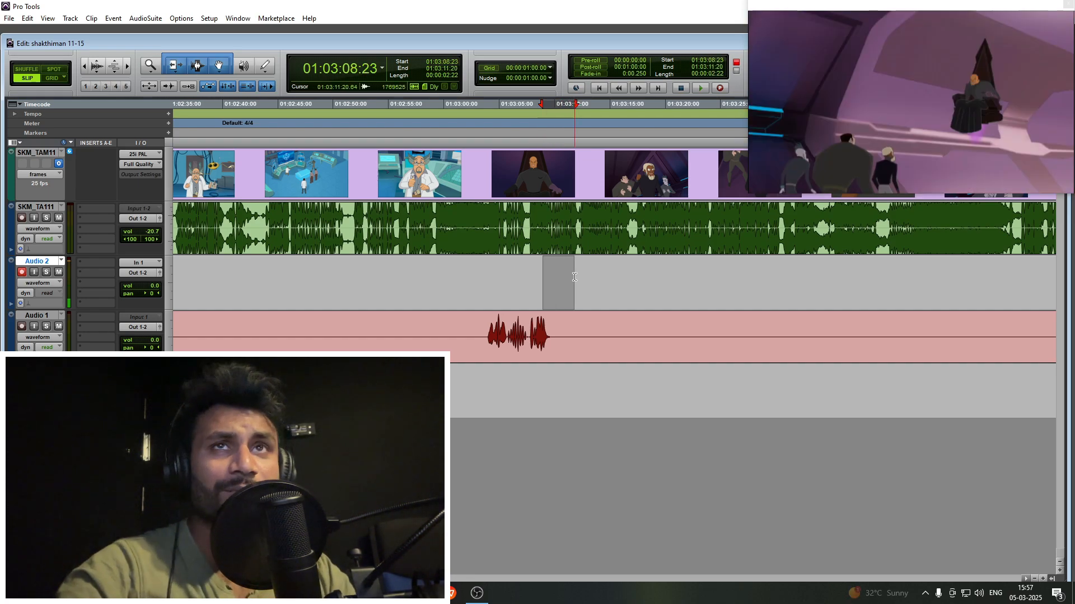
{"action": "left_click", "coordinate": [565, 273]}
{"action": "key", "text": "t"}
{"action": "key", "text": "space"}
{"action": "scroll", "coordinate": [545, 275], "scroll_direction": "right", "scroll_amount": 2}
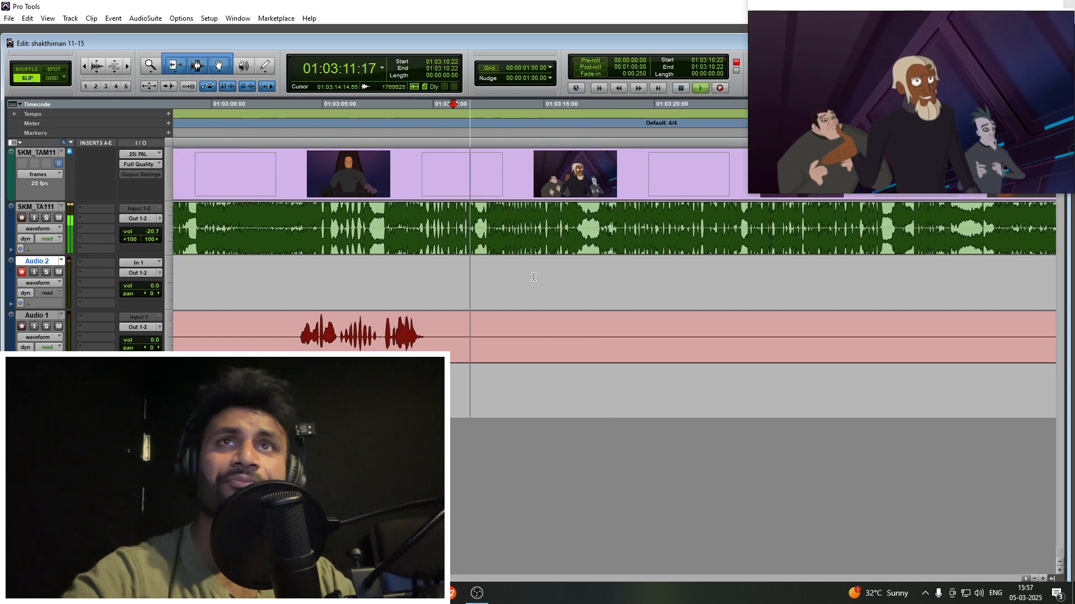
- Keep playing the white-haired character's dialogue and place the Audio 2 cursor at 01:03:13:07
{"action": "left_click", "coordinate": [527, 276]}
{"action": "key", "text": "t"}
{"action": "key", "text": "r"}
{"action": "key", "text": "r"}
{"action": "left_click", "coordinate": [602, 276]}
{"action": "key", "text": "t"}
{"action": "scroll", "coordinate": [599, 277], "scroll_direction": "right", "scroll_amount": 3}
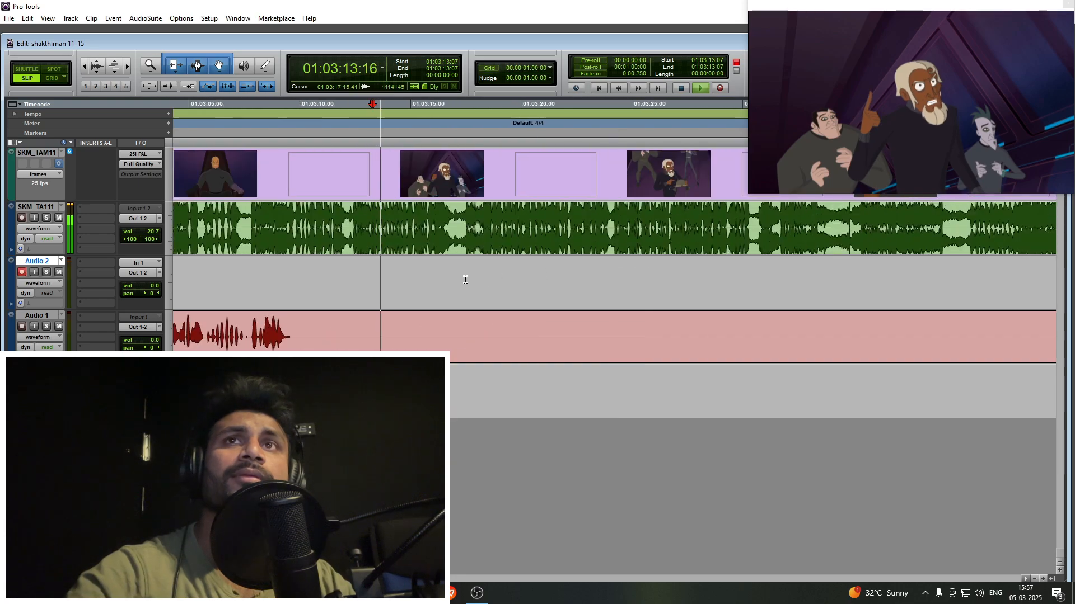
- Select the Audio 2 range from 01:03:14:11 to 01:03:29:23, then play the episode from 01:03:28:17
{"action": "key", "text": "r"}
{"action": "left_click_drag", "start_coordinate": [507, 278], "coordinate": [677, 279]}
{"action": "scroll", "coordinate": [536, 290], "scroll_direction": "right", "scroll_amount": 3}
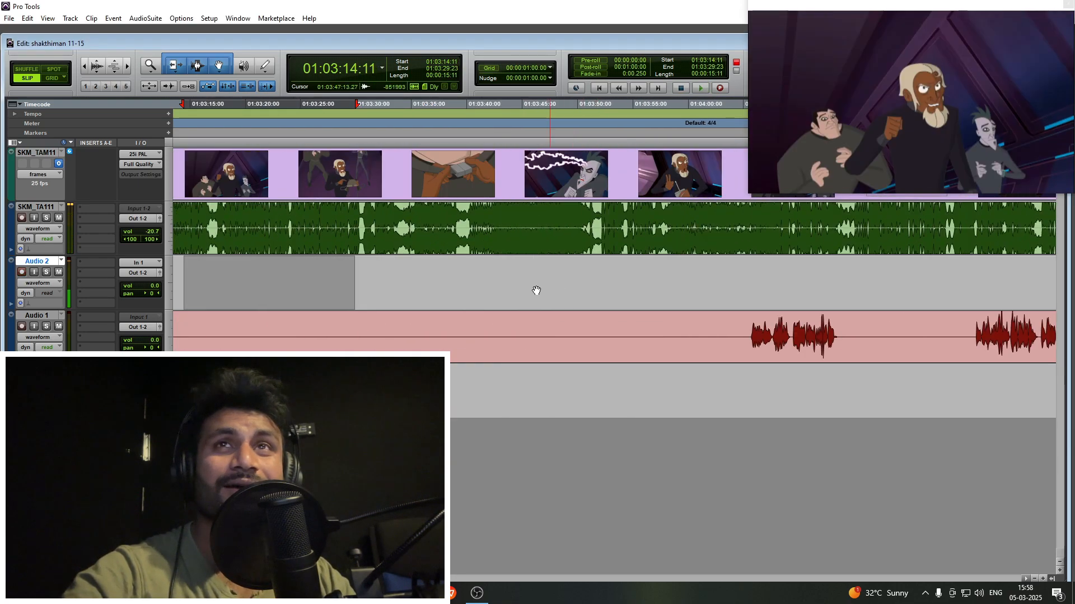
{"action": "left_click", "coordinate": [341, 271]}
{"action": "key", "text": "space"}
{"action": "key", "text": "t"}
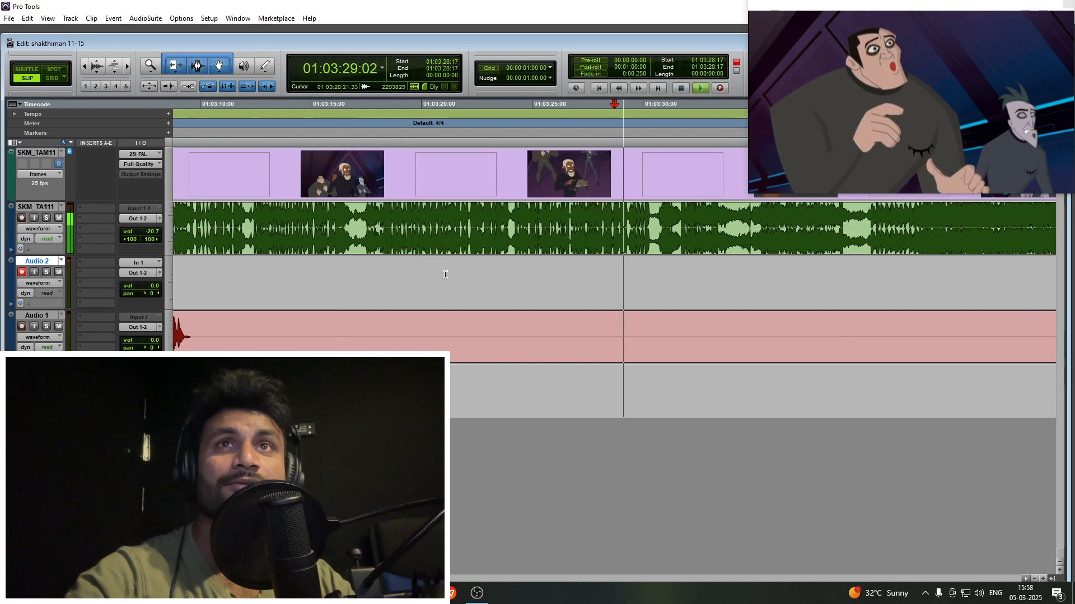
- Listen on through the helmet scene, placing the Audio 2 cursor at 01:03:26:21 and at 01:03:29:19
{"action": "left_click", "coordinate": [574, 275]}
{"action": "key", "text": "t"}
{"action": "scroll", "coordinate": [573, 275], "scroll_direction": "right", "scroll_amount": 3}
{"action": "key", "text": "r"}
{"action": "scroll", "coordinate": [573, 275], "scroll_direction": "right", "scroll_amount": 2}
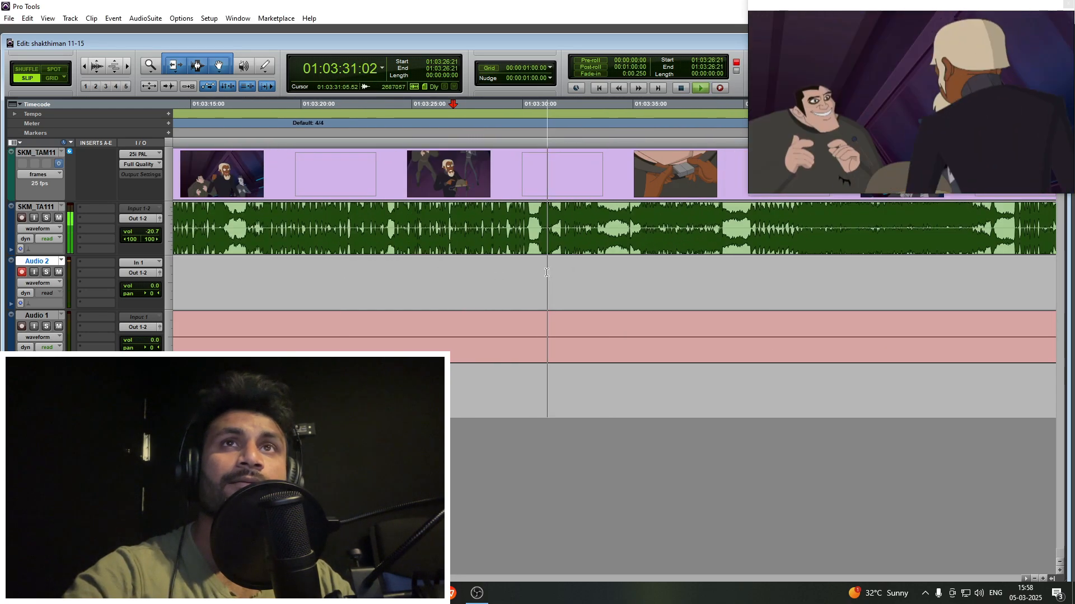
{"action": "left_click", "coordinate": [517, 272]}
{"action": "key", "text": "t"}
{"action": "scroll", "coordinate": [517, 272], "scroll_direction": "right", "scroll_amount": 4}
{"action": "key", "text": "r"}
{"action": "scroll", "coordinate": [521, 275], "scroll_direction": "right", "scroll_amount": 2}
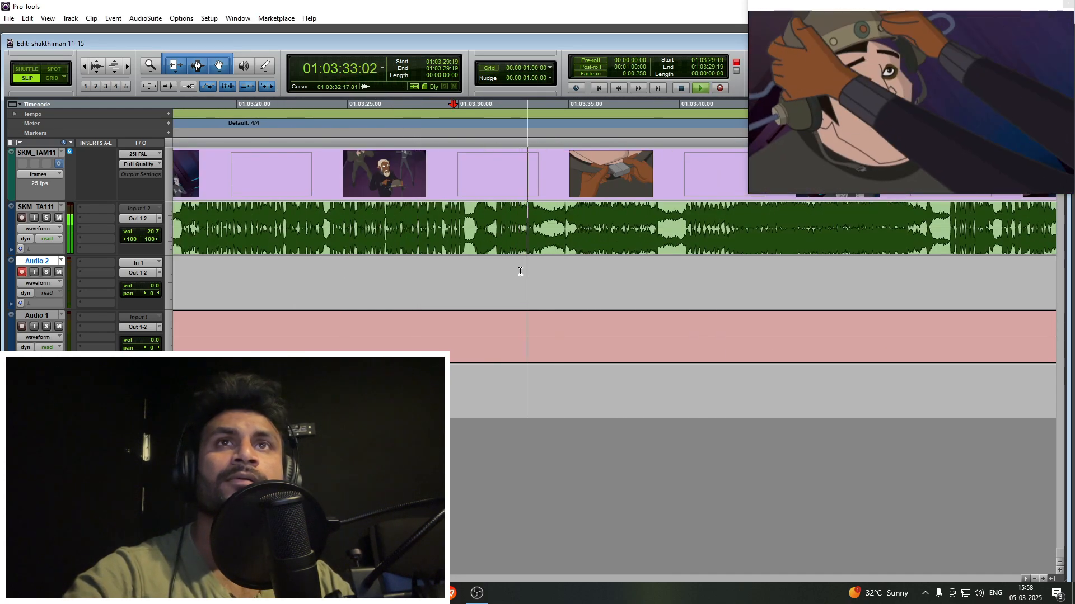
- Continue listening and place the Audio 2 cursor at 01:03:33:18, scanning the guide waveform ahead
{"action": "left_click", "coordinate": [566, 288]}
{"action": "key", "text": "t"}
{"action": "key", "text": "r"}
{"action": "key", "text": "r"}
{"action": "left_click", "coordinate": [601, 274]}
{"action": "key", "text": "t"}
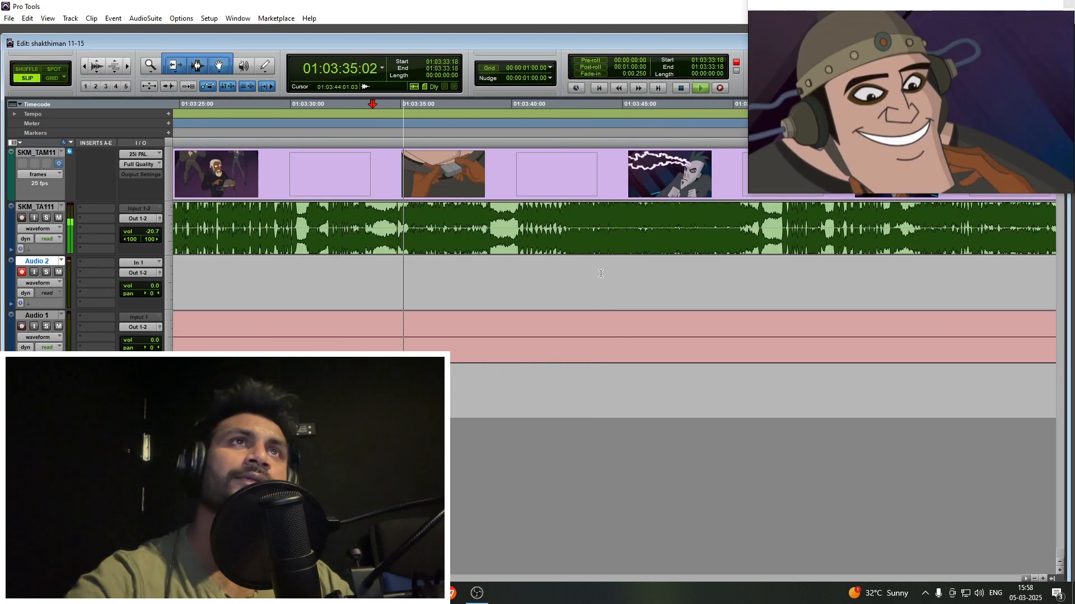
{"action": "scroll", "coordinate": [595, 274], "scroll_direction": "right", "scroll_amount": 1}
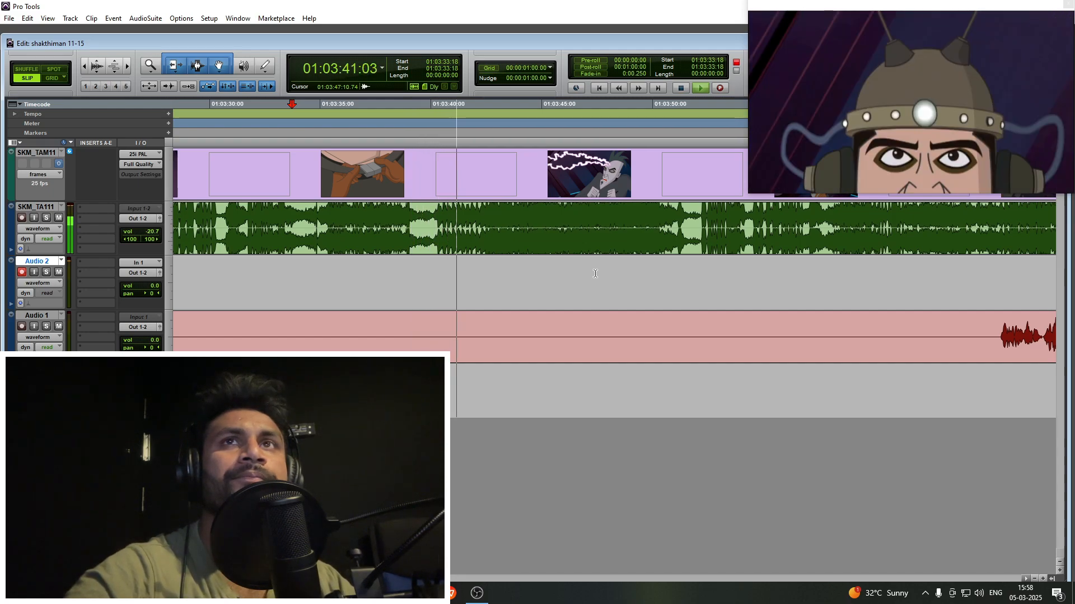
- Place the Audio 2 cursor at 01:03:43:10, near the start of the lightning shot, while playback continues
{"action": "key", "text": "r"}
{"action": "left_click", "coordinate": [567, 274]}
{"action": "key", "text": "t"}
- Punch in a new Audio 2 take at about 01:03:45, stop after the line, and extend the clip's start to 01:03:44:10
{"action": "key", "text": "t"}
{"action": "key", "text": "r"}
{"action": "key", "text": "r"}
{"action": "left_click", "coordinate": [608, 276]}
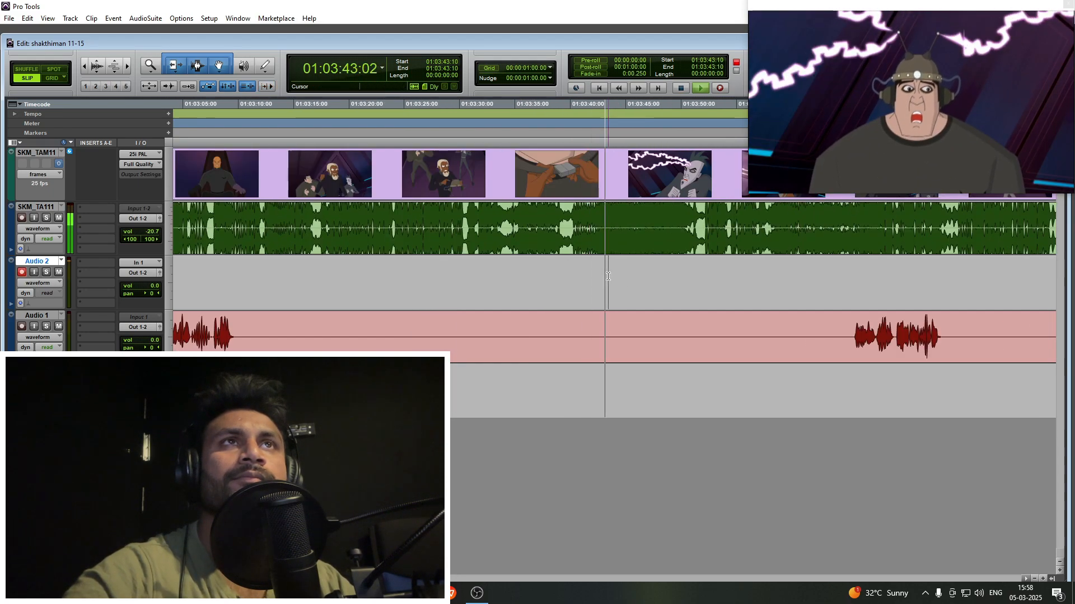
{"action": "key", "text": "t"}
{"action": "key", "text": "r"}
{"action": "left_click", "coordinate": [611, 277]}
{"action": "key", "text": "t"}
{"action": "key", "text": "n"}
{"action": "key", "text": "F12"}
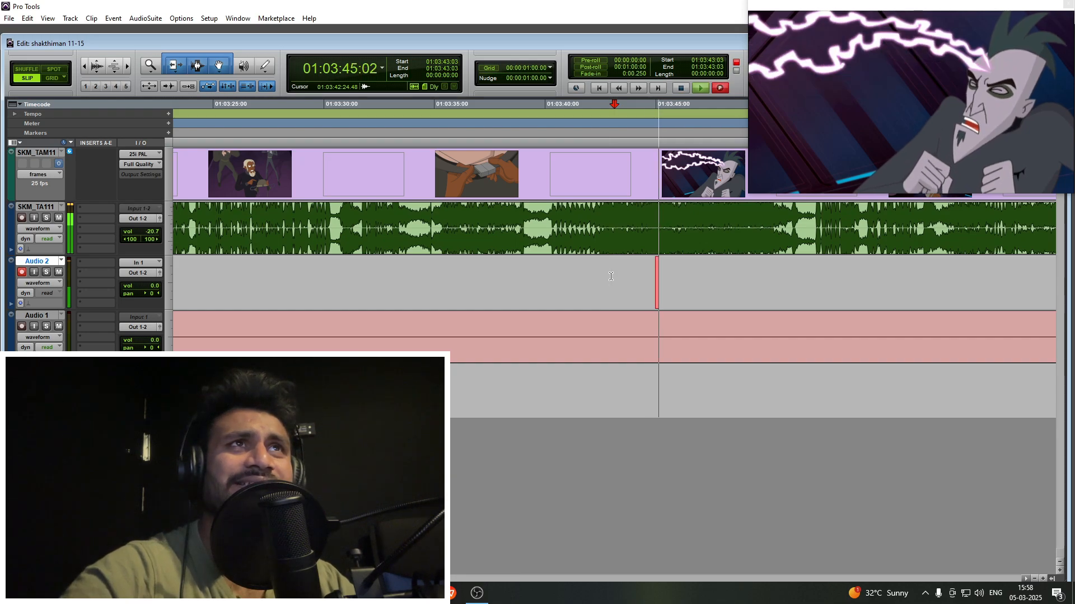
{"action": "key", "text": "t"}
{"action": "scroll", "coordinate": [610, 276], "scroll_direction": "right", "scroll_amount": 3}
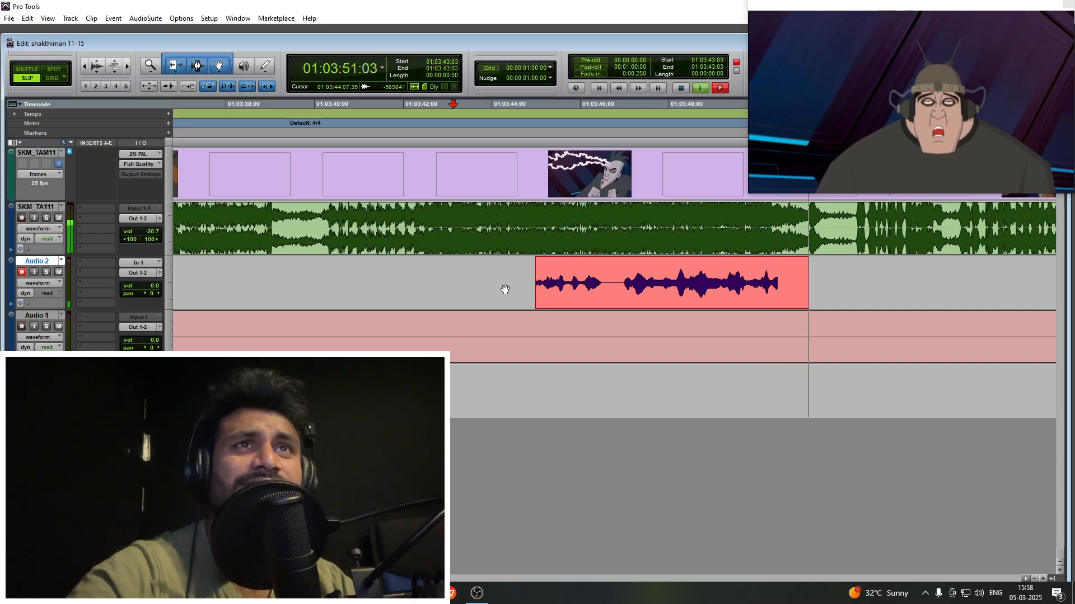
{"action": "key", "text": "space"}
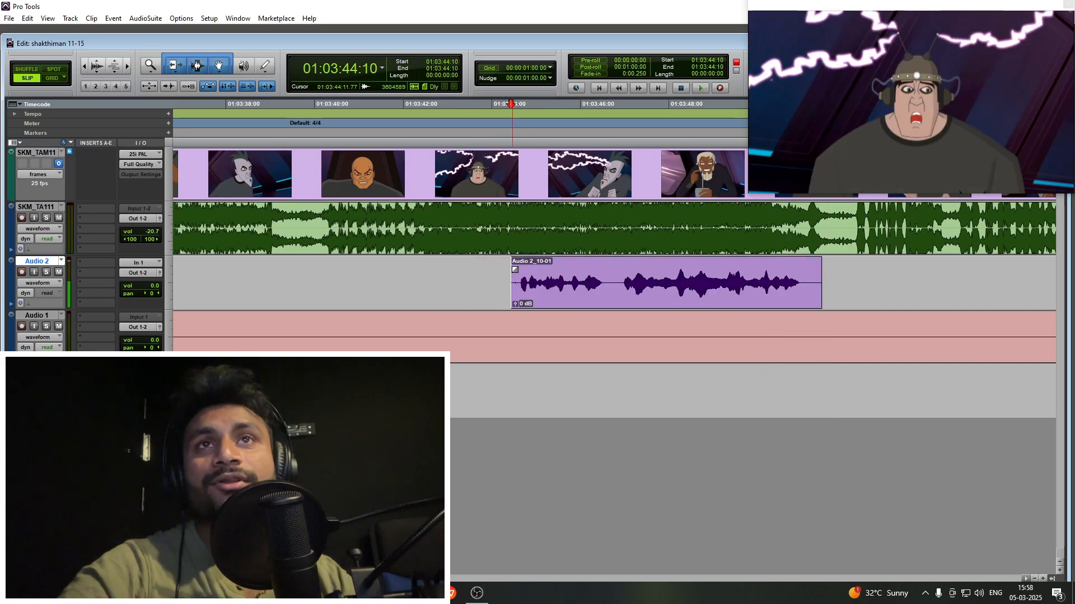
- Add a short fade-in at the start of the new Audio 2 clip and check the guide audio at 01:03:50:09
{"action": "key", "text": "t"}
{"action": "left_click_drag", "start_coordinate": [637, 299], "coordinate": [604, 284]}
{"action": "left_click_drag", "start_coordinate": [605, 268], "coordinate": [612, 274]}
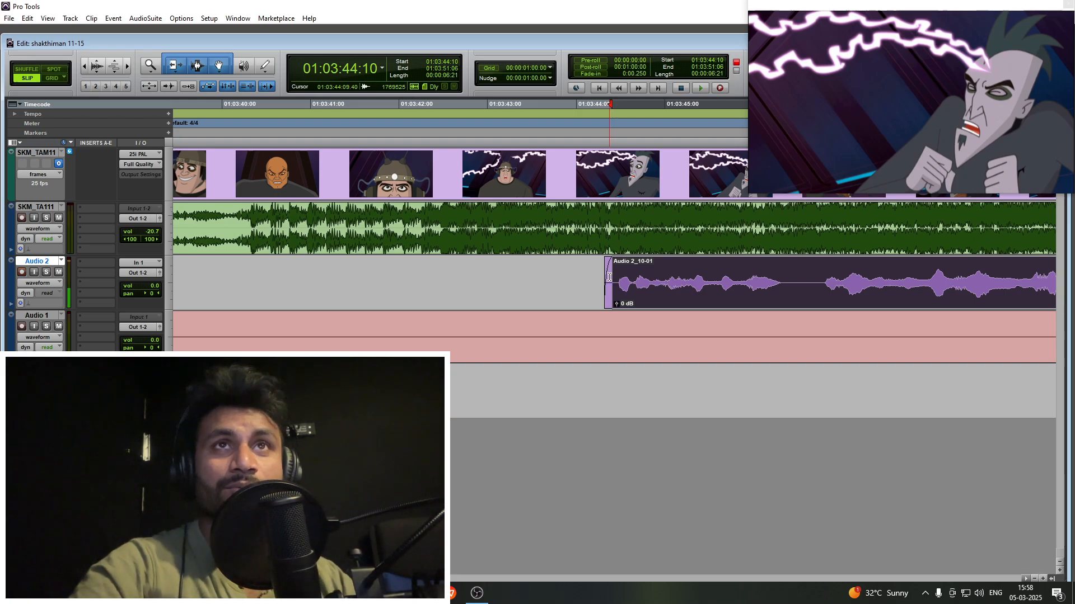
{"action": "scroll", "coordinate": [449, 269], "scroll_direction": "right", "scroll_amount": 3}
{"action": "key", "text": "r"}
{"action": "left_click", "coordinate": [755, 221]}
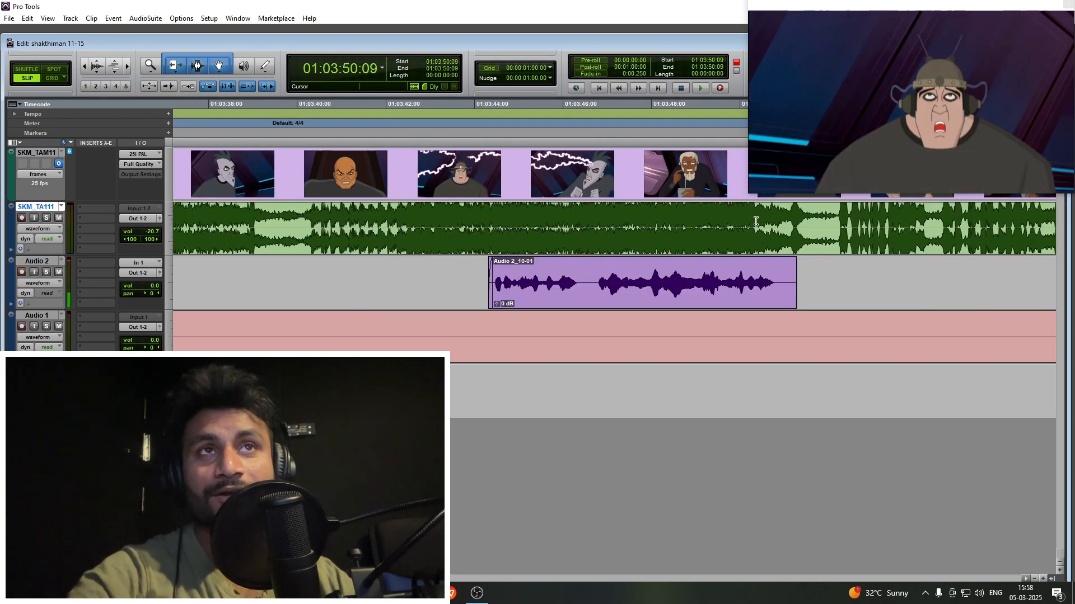
- Cut the new take in its pause from 01:03:46:10 and trim the second part to start at 01:03:46:14
{"action": "left_click", "coordinate": [600, 267]}
{"action": "key", "text": "t"}
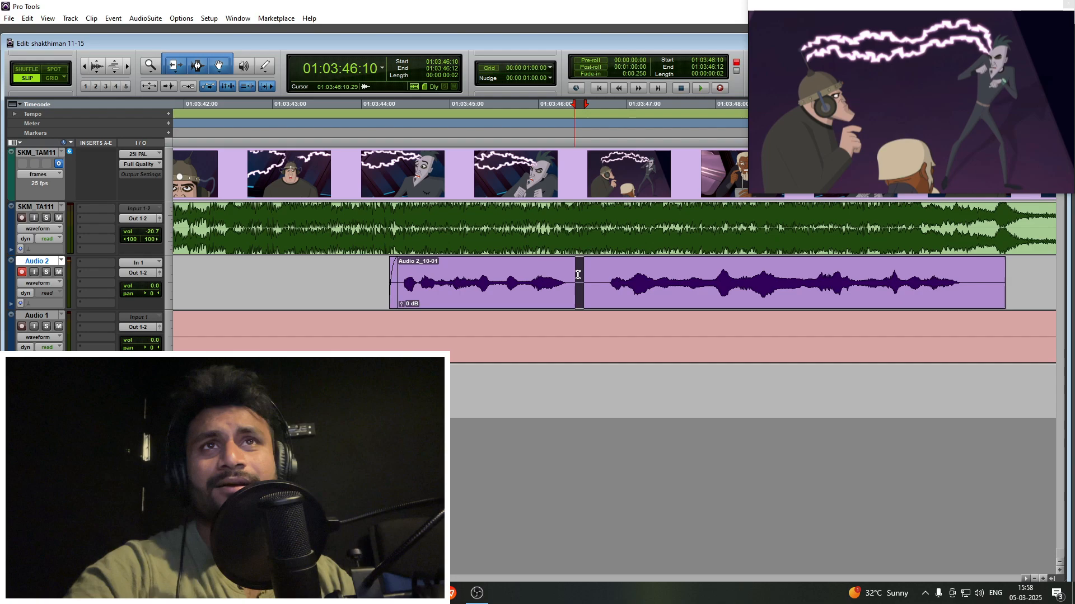
{"action": "key", "text": "Delete"}
{"action": "left_click", "coordinate": [601, 275]}
{"action": "key", "text": "a"}
{"action": "left_click_drag", "start_coordinate": [614, 289], "coordinate": [604, 289]}
{"action": "scroll", "coordinate": [604, 289], "scroll_direction": "right", "scroll_amount": 3}
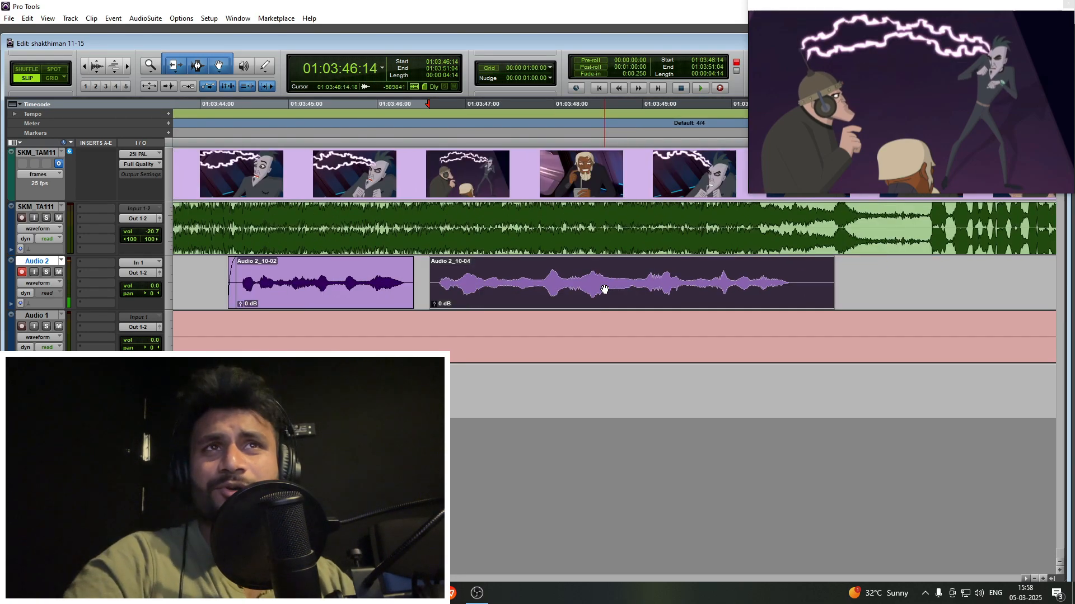
- Trim the silent tail off the take's second part and add a short fade-out at its end
{"action": "scroll", "coordinate": [605, 289], "scroll_direction": "right", "scroll_amount": 3}
{"action": "left_click", "coordinate": [561, 269]}
{"action": "key", "text": "s"}
{"action": "left_click", "coordinate": [557, 270]}
{"action": "key", "text": "g"}
{"action": "key", "text": "r"}
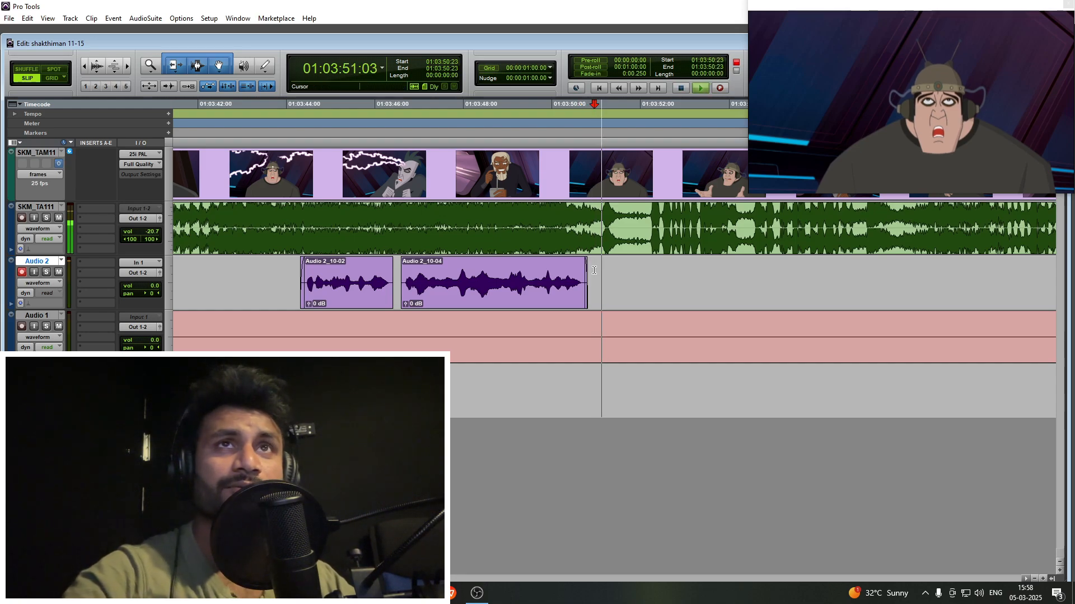
- Play on beyond the trimmed take and place the Audio 2 cursor at 01:03:53:24
{"action": "key", "text": "r"}
{"action": "left_click", "coordinate": [636, 283]}
{"action": "key", "text": "t"}
{"action": "key", "text": "t"}
{"action": "key", "text": "r"}
{"action": "key", "text": "r"}
{"action": "left_click", "coordinate": [649, 274]}
{"action": "key", "text": "t"}
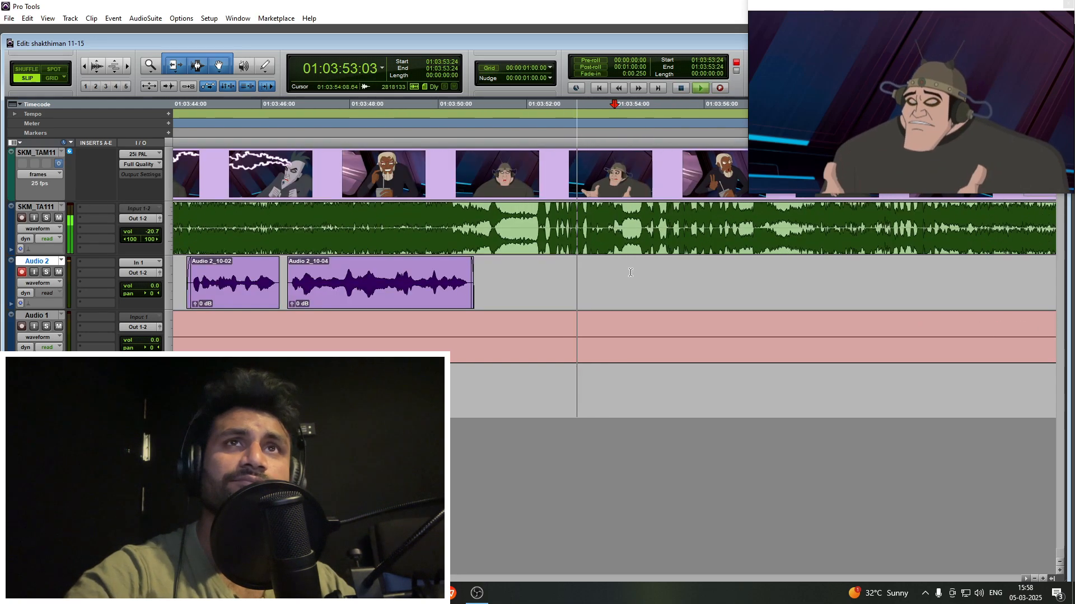
- Keep listening to the helmeted character's dialogue and move the Audio 2 cursor to 01:03:54:24
{"action": "key", "text": "t"}
{"action": "key", "text": "r"}
{"action": "left_click", "coordinate": [641, 274]}
{"action": "left_click", "coordinate": [658, 278]}
{"action": "key", "text": "t"}
{"action": "scroll", "coordinate": [616, 283], "scroll_direction": "right", "scroll_amount": 2}
{"action": "key", "text": "r"}
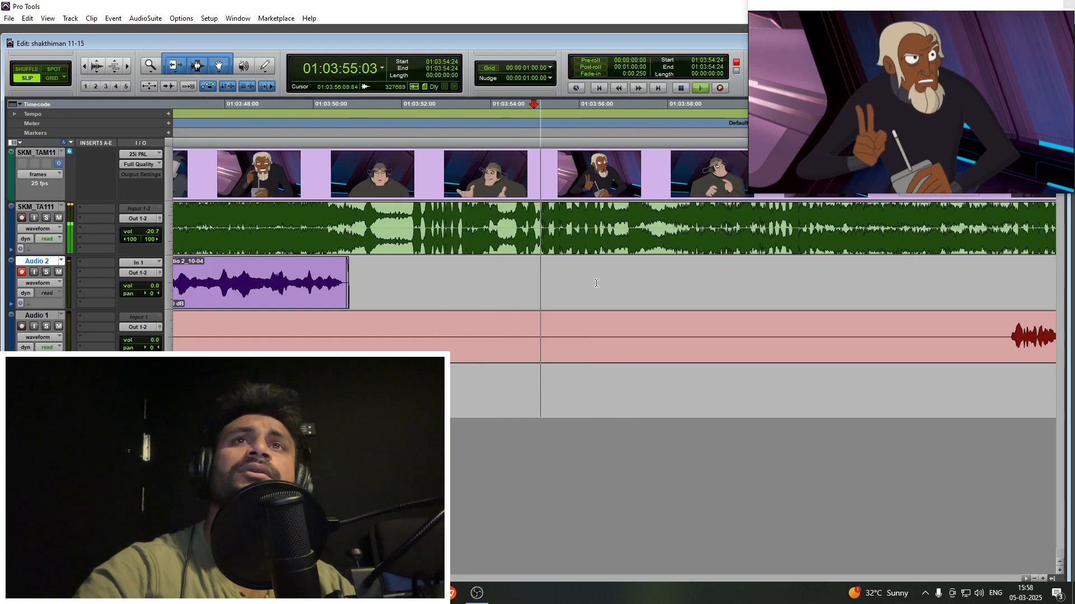
- Scan the guide waveform further ahead and place the Audio 2 cursor at 01:04:01:02 during playback
{"action": "left_click", "coordinate": [620, 282]}
{"action": "key", "text": "t"}
{"action": "scroll", "coordinate": [616, 281], "scroll_direction": "right", "scroll_amount": 1}
{"action": "key", "text": "r"}
{"action": "scroll", "coordinate": [602, 279], "scroll_direction": "right", "scroll_amount": 2}
{"action": "left_click", "coordinate": [597, 275]}
{"action": "key", "text": "t"}
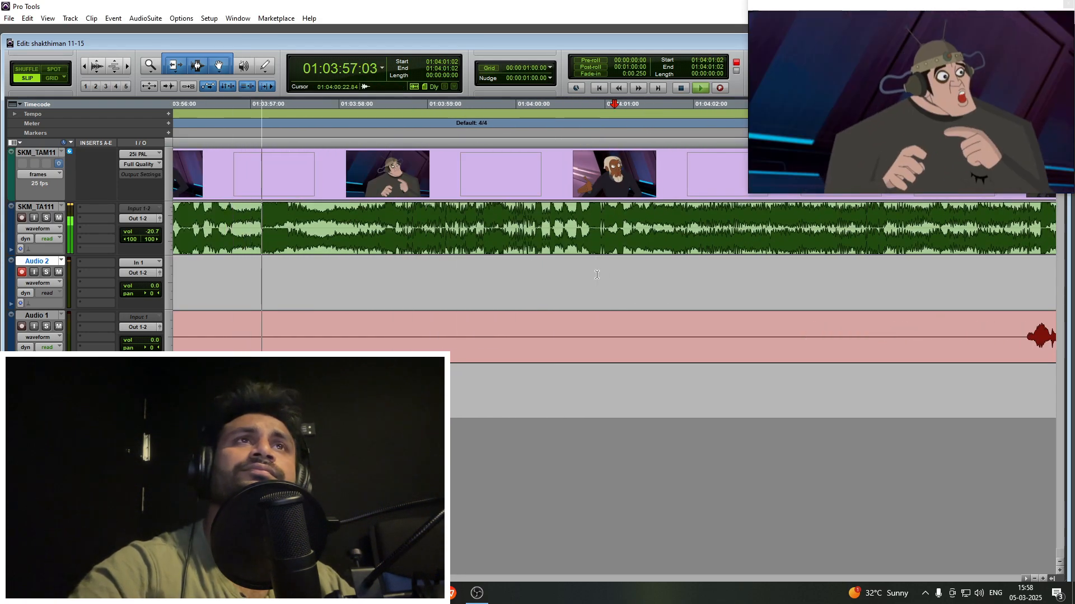
- Preview the white-bearded character's dialogue and place the Audio 2 cursor at 01:04:01:22 during playback
{"action": "key", "text": "r"}
{"action": "left_click", "coordinate": [624, 274]}
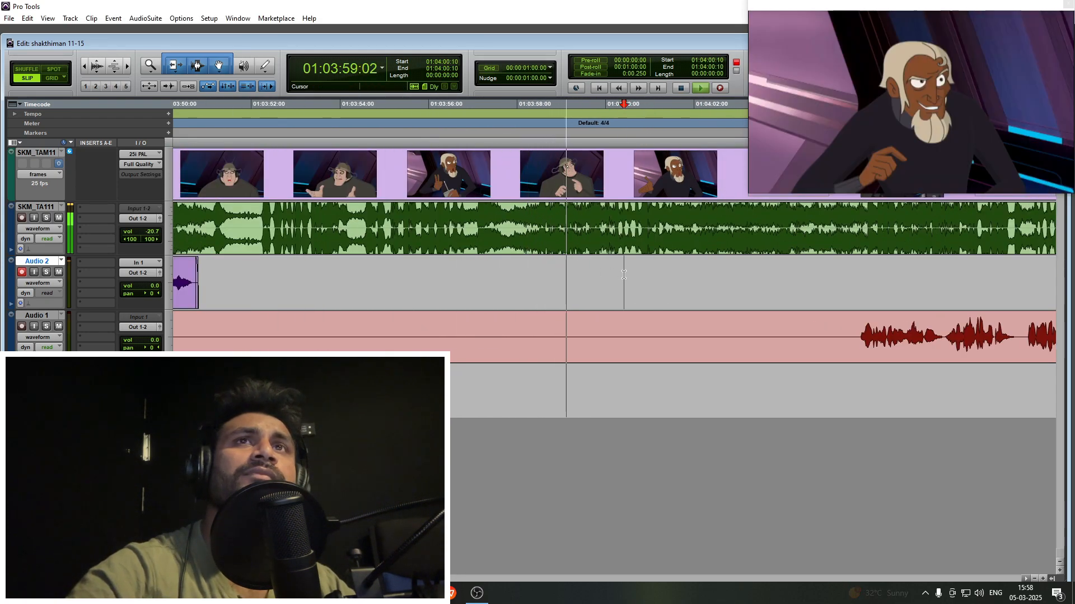
{"action": "key", "text": "t"}
{"action": "key", "text": "r"}
{"action": "scroll", "coordinate": [617, 276], "scroll_direction": "right", "scroll_amount": 2}
{"action": "left_click", "coordinate": [599, 279]}
{"action": "key", "text": "t"}
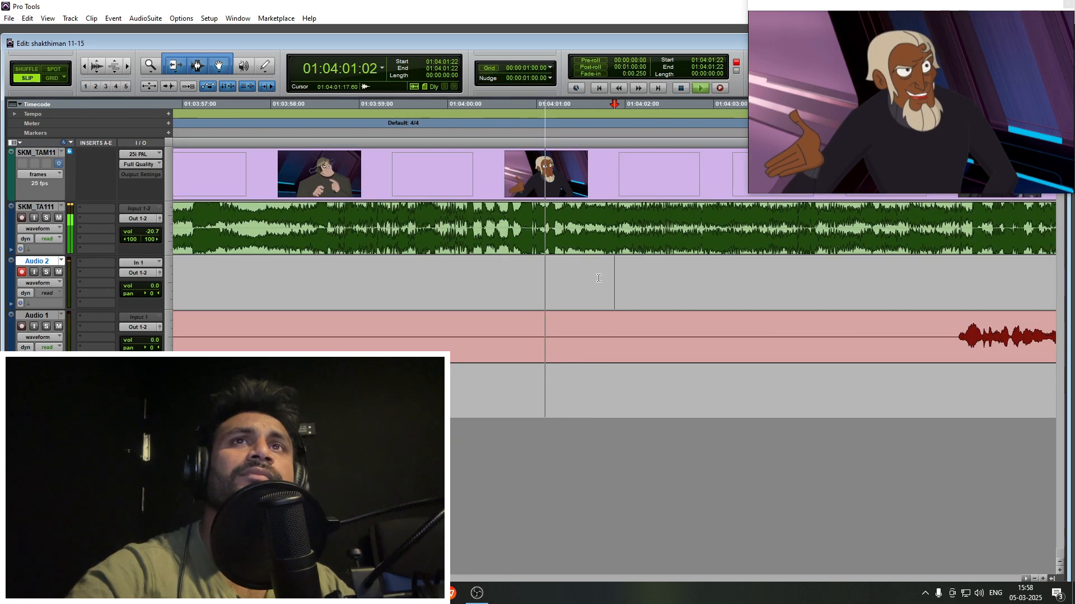
- Follow the guide audio into the lightning shot and move the Audio 2 cursor to 01:04:02:06
{"action": "key", "text": "r"}
{"action": "key", "text": "r"}
{"action": "left_click", "coordinate": [617, 276]}
{"action": "key", "text": "t"}
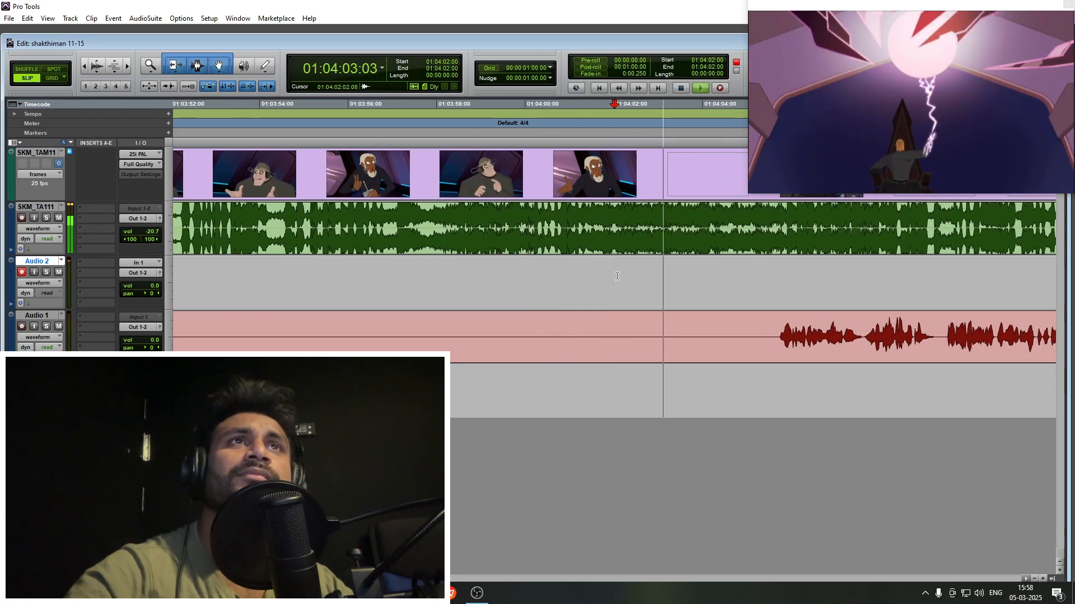
{"action": "key", "text": "r"}
{"action": "left_click", "coordinate": [620, 276]}
{"action": "key", "text": "t"}
{"action": "key", "text": "r"}
{"action": "scroll", "coordinate": [619, 275], "scroll_direction": "right", "scroll_amount": 2}
{"action": "key", "text": "space"}
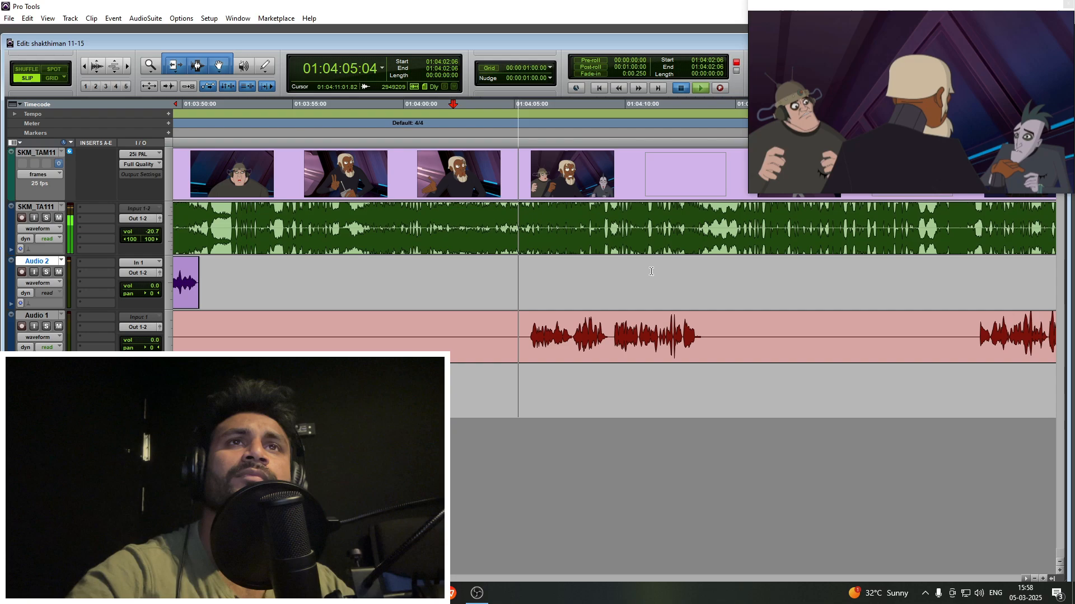
- Skip ahead to 01:04:11:21 on Audio 2 and play the scene from there
{"action": "left_click", "coordinate": [666, 272]}
{"action": "key", "text": "t"}
{"action": "scroll", "coordinate": [658, 270], "scroll_direction": "right", "scroll_amount": 2}
{"action": "key", "text": "space"}
{"action": "key", "text": "r"}
{"action": "key", "text": "r"}
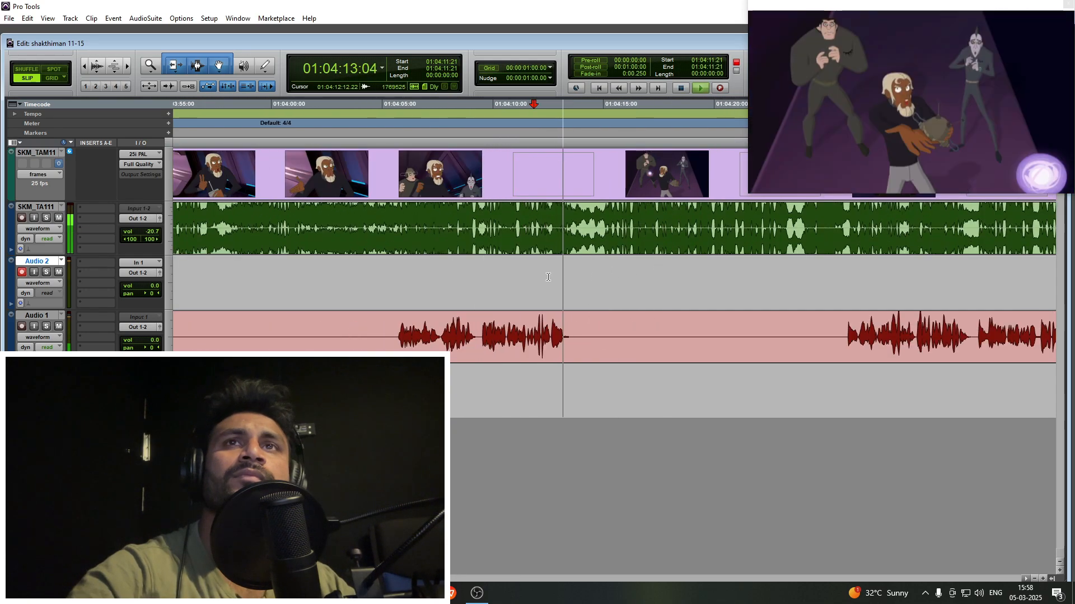
- Preview the glowing-orb shot from 01:04:13:20 and 01:04:16:06, stopping playback at 01:04:19:15
{"action": "left_click", "coordinate": [596, 272]}
{"action": "key", "text": "t"}
{"action": "key", "text": "t"}
{"action": "scroll", "coordinate": [595, 272], "scroll_direction": "right", "scroll_amount": 2}
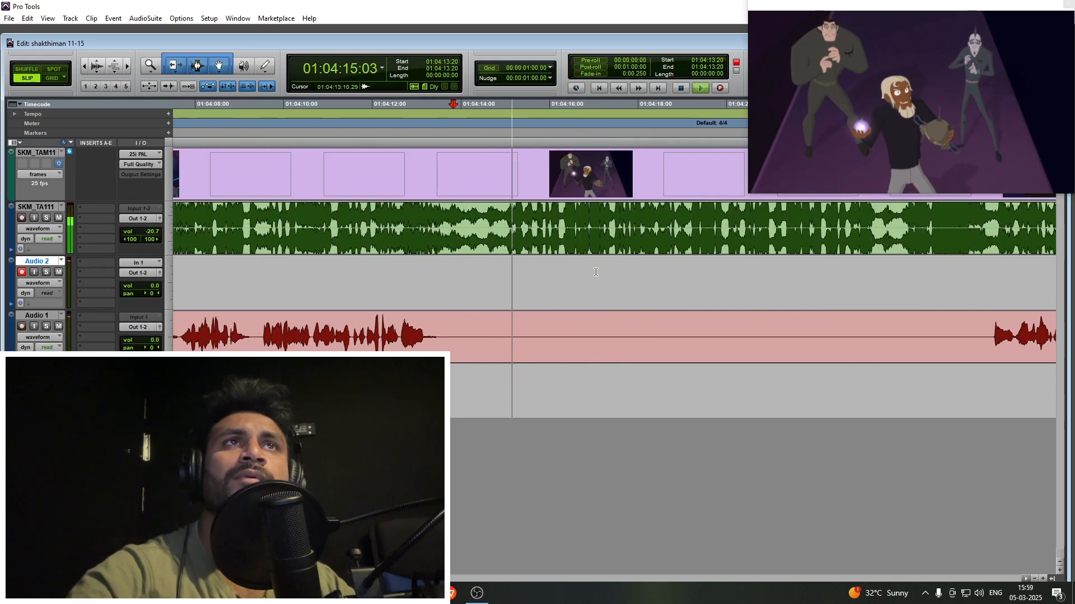
{"action": "key", "text": "r"}
{"action": "key", "text": "r"}
{"action": "left_click", "coordinate": [600, 271]}
{"action": "key", "text": "t"}
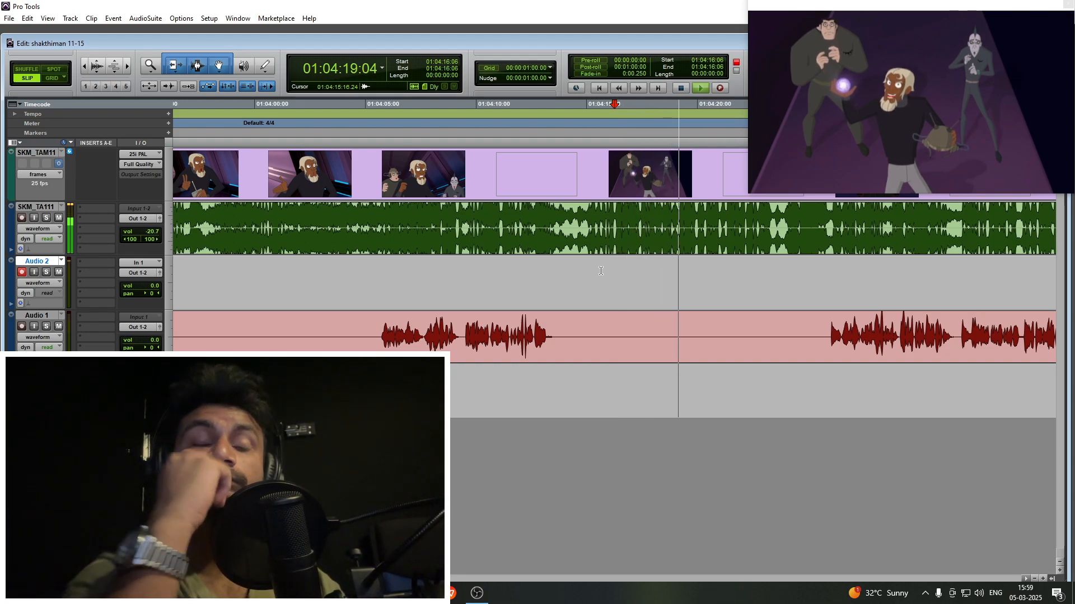
{"action": "key", "text": "space"}
{"action": "key", "text": "shift+r"}
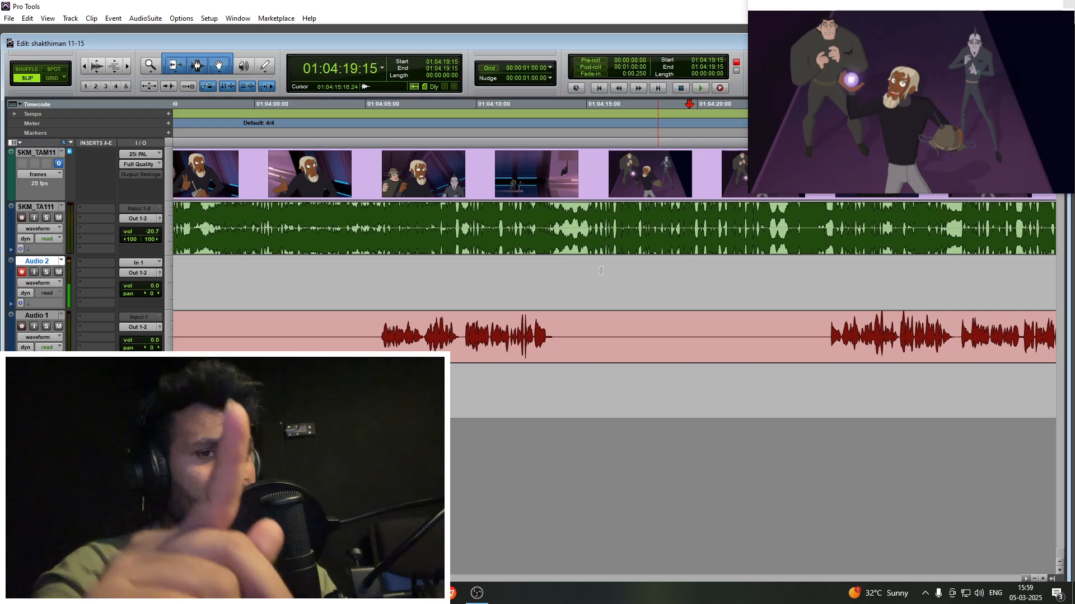
{"action": "key", "text": "alt+Tab"}
{"action": "left_click", "coordinate": [984, 38]}
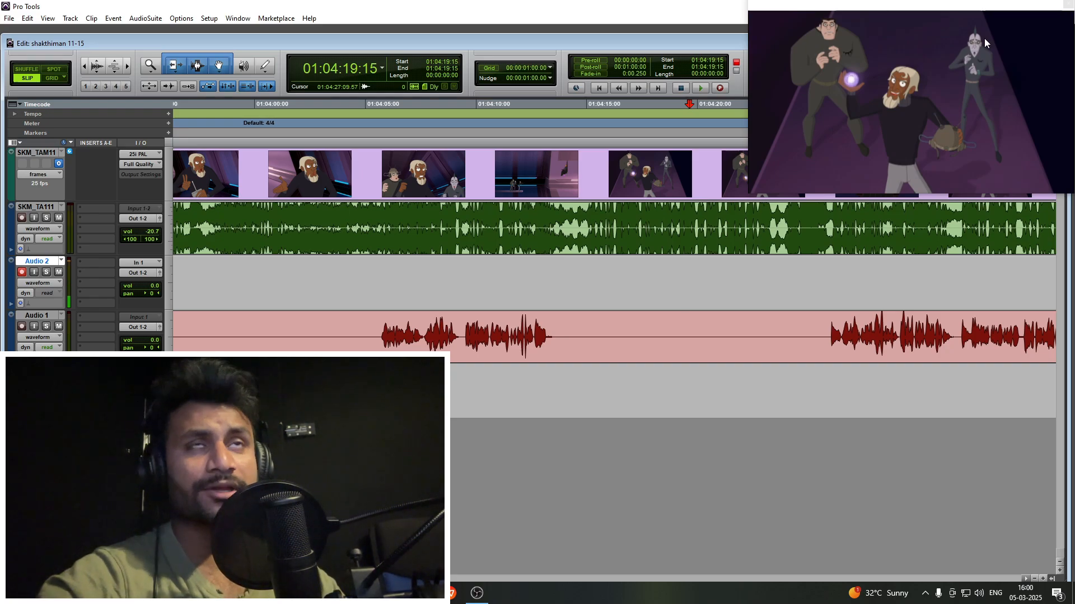
- Resume playback from 01:04:19:15 and move the Audio 2 cursor on to the seated bald villain's shot at 01:04:26:19
{"action": "key", "text": "space"}
{"action": "key", "text": "r"}
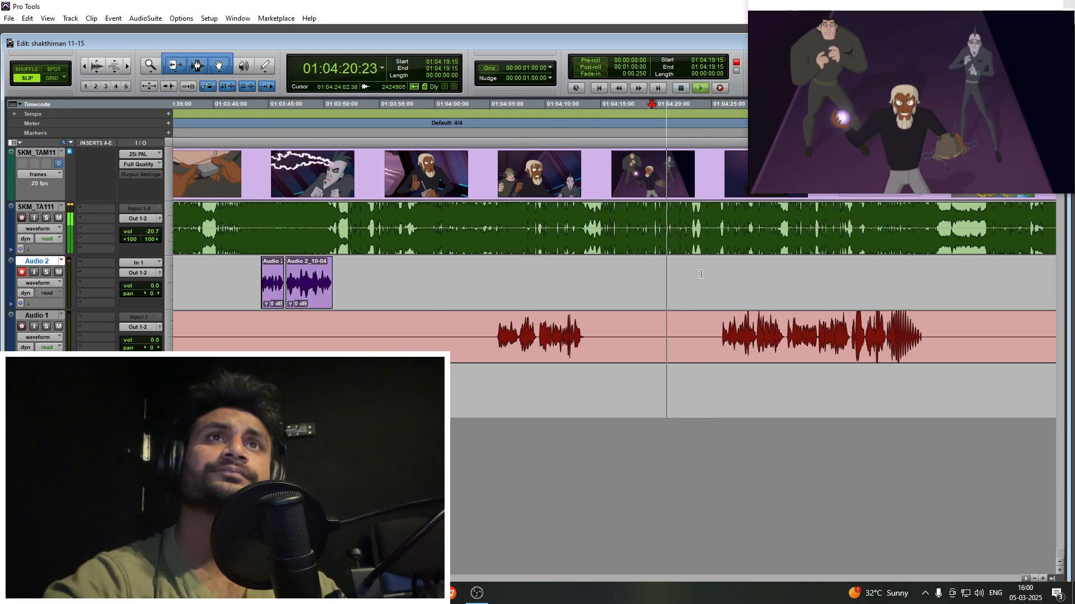
{"action": "left_click", "coordinate": [701, 274]}
{"action": "key", "text": "t"}
{"action": "key", "text": "t"}
{"action": "scroll", "coordinate": [701, 274], "scroll_direction": "right", "scroll_amount": 2}
{"action": "key", "text": "r"}
{"action": "left_click", "coordinate": [592, 280]}
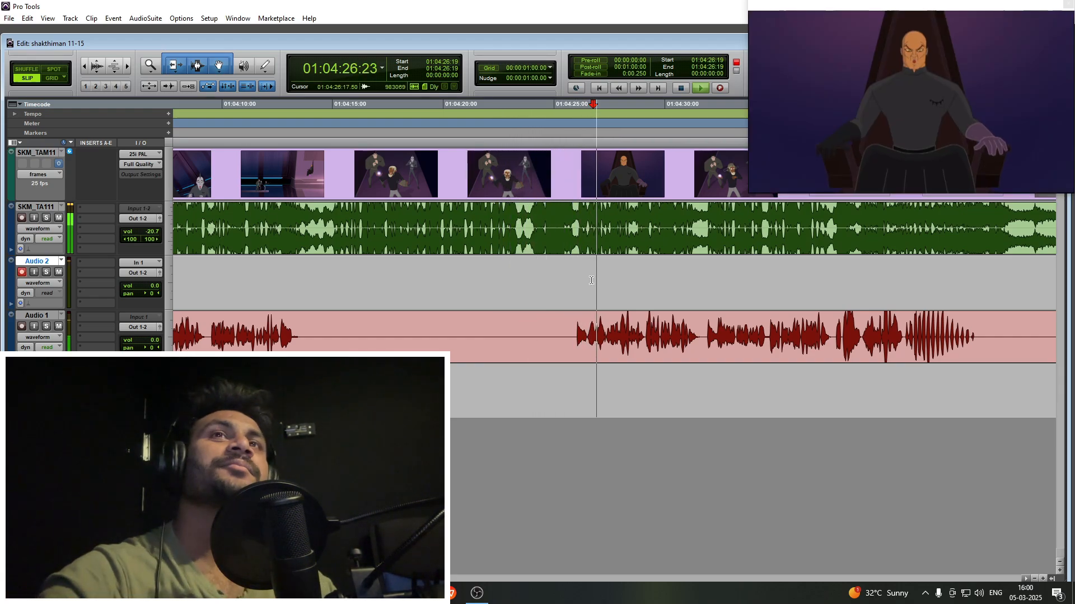
- Audition the end of the bald villain's scene and stop playback at 01:04:36:07
{"action": "scroll", "coordinate": [591, 281], "scroll_direction": "right", "scroll_amount": 3}
{"action": "key", "text": "r"}
{"action": "key", "text": "n"}
{"action": "key", "text": "space"}
{"action": "left_click_drag", "start_coordinate": [454, 277], "coordinate": [540, 276]}
{"action": "key", "text": "n"}
{"action": "left_click", "coordinate": [541, 276]}
{"action": "key", "text": "t"}
{"action": "key", "text": "space"}
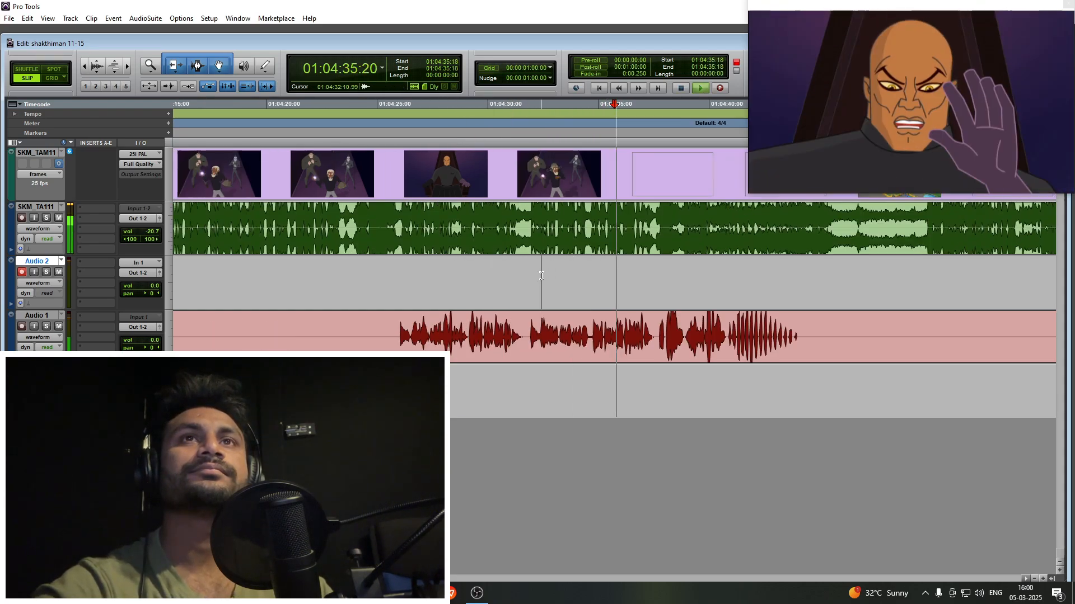
- Scan the upcoming scenes by selecting successive Audio 2 ranges, ending with 01:06:19:07 to 01:07:07:01
{"action": "scroll", "coordinate": [541, 276], "scroll_direction": "right", "scroll_amount": 3}
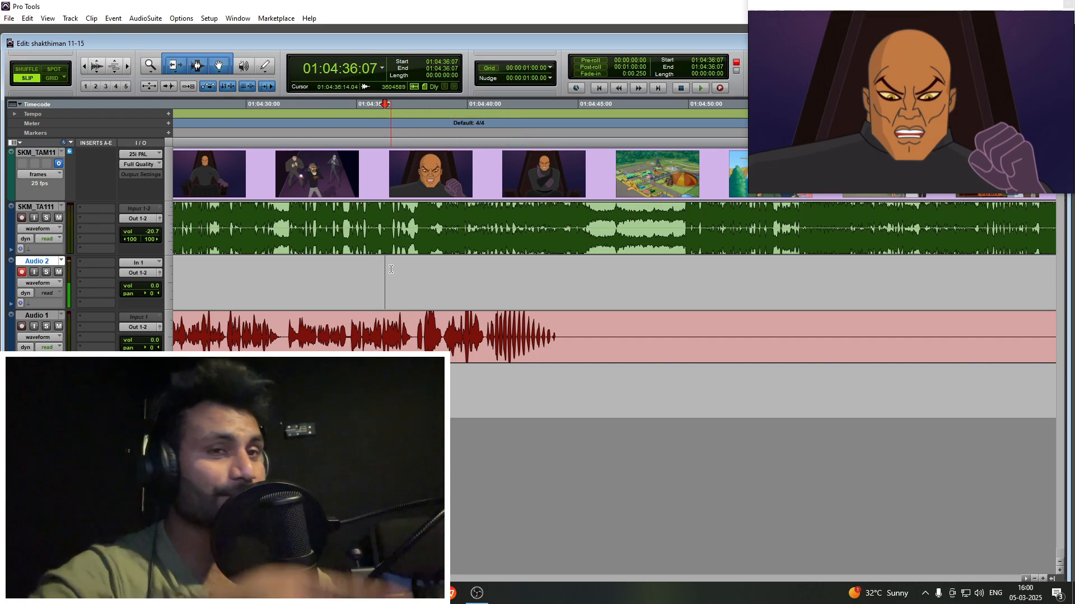
{"action": "left_click_drag", "start_coordinate": [390, 269], "coordinate": [674, 275]}
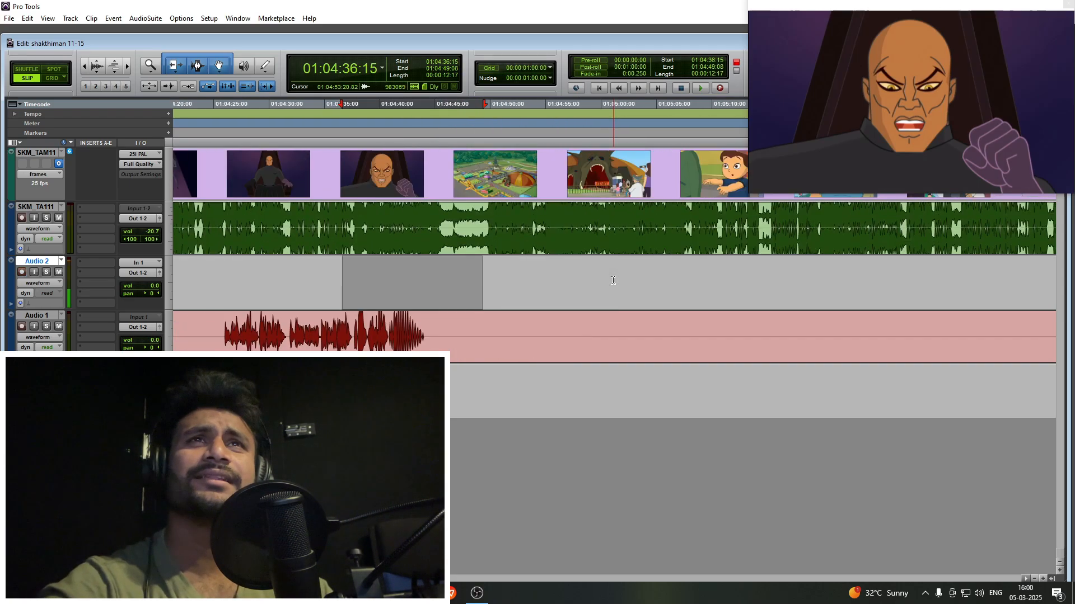
{"action": "scroll", "coordinate": [613, 281], "scroll_direction": "right", "scroll_amount": 2}
{"action": "key", "text": "n"}
{"action": "left_click_drag", "start_coordinate": [328, 273], "coordinate": [738, 272]}
{"action": "scroll", "coordinate": [576, 279], "scroll_direction": "right", "scroll_amount": 3}
{"action": "scroll", "coordinate": [577, 279], "scroll_direction": "left", "scroll_amount": 4}
{"action": "left_click_drag", "start_coordinate": [461, 271], "coordinate": [679, 276]}
{"action": "scroll", "coordinate": [648, 278], "scroll_direction": "right", "scroll_amount": 3}
{"action": "scroll", "coordinate": [647, 278], "scroll_direction": "down", "scroll_amount": 1}
{"action": "left_click_drag", "start_coordinate": [538, 269], "coordinate": [698, 268]}
{"action": "scroll", "coordinate": [698, 267], "scroll_direction": "right", "scroll_amount": 8}
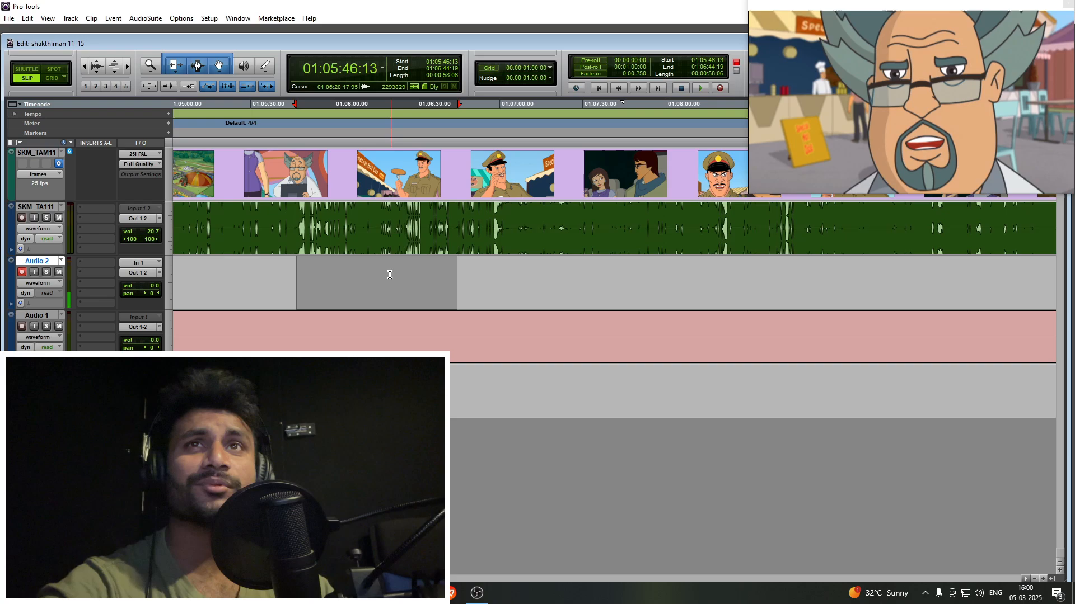
{"action": "left_click_drag", "start_coordinate": [387, 271], "coordinate": [519, 273]}
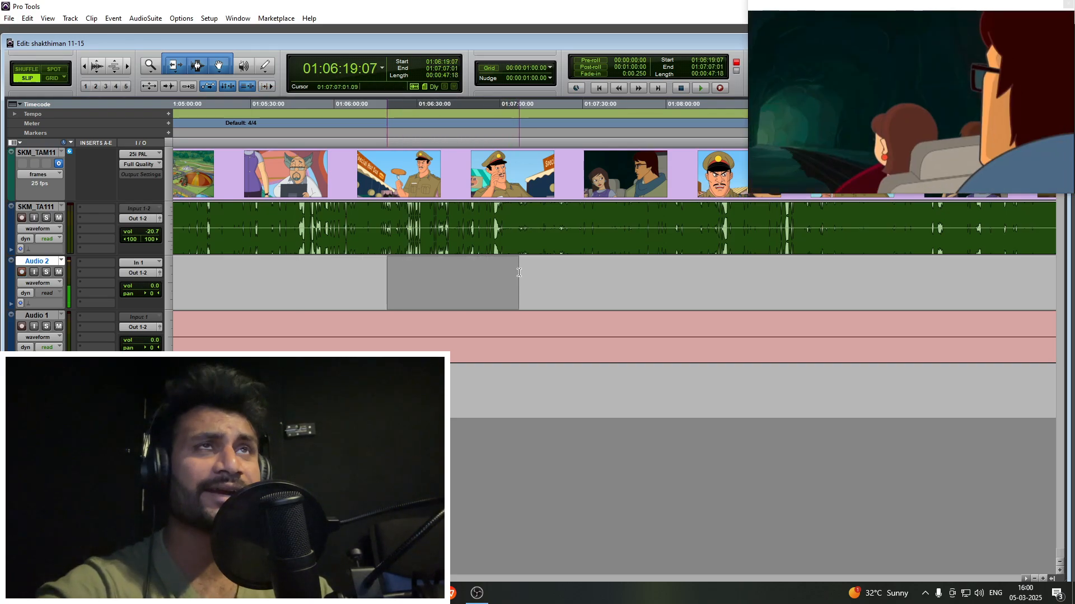
- Place the Audio 2 cursor at 01:08:53:06 on the police officer's shot and add a memory location marker there
{"action": "scroll", "coordinate": [518, 272], "scroll_direction": "down", "scroll_amount": 1}
{"action": "scroll", "coordinate": [518, 273], "scroll_direction": "right", "scroll_amount": 8}
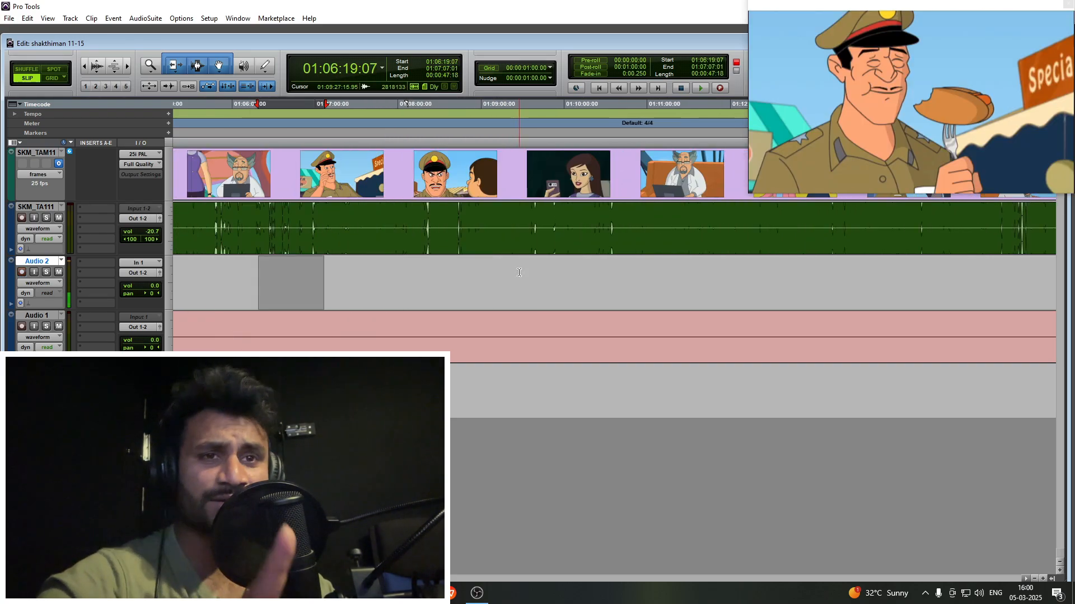
{"action": "scroll", "coordinate": [512, 277], "scroll_direction": "down", "scroll_amount": 3}
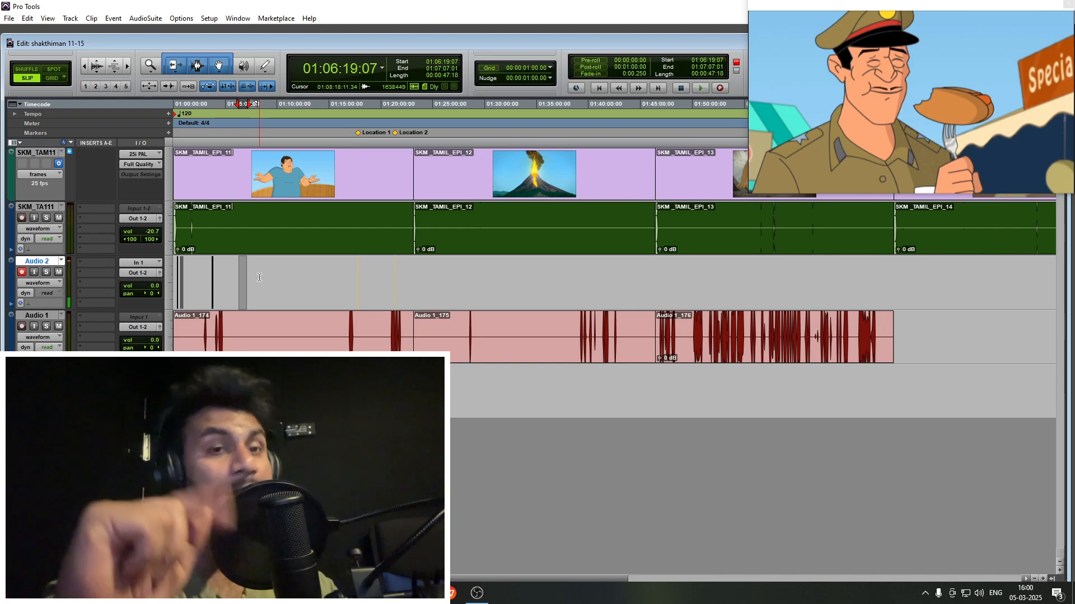
{"action": "scroll", "coordinate": [259, 277], "scroll_direction": "up", "scroll_amount": 3}
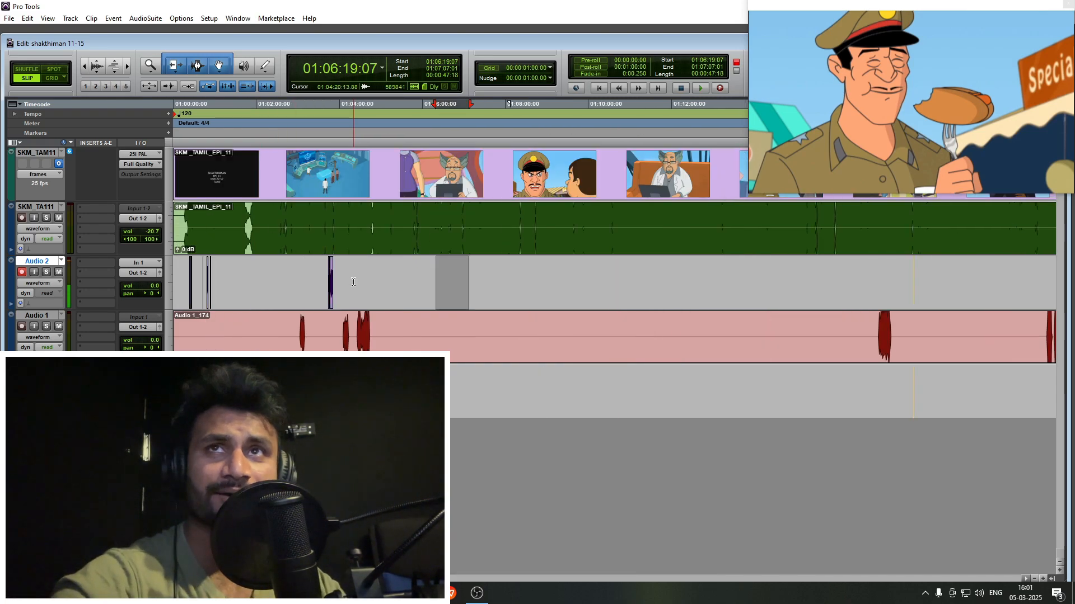
{"action": "left_click_drag", "start_coordinate": [223, 272], "coordinate": [300, 273]}
{"action": "left_click", "coordinate": [300, 273]}
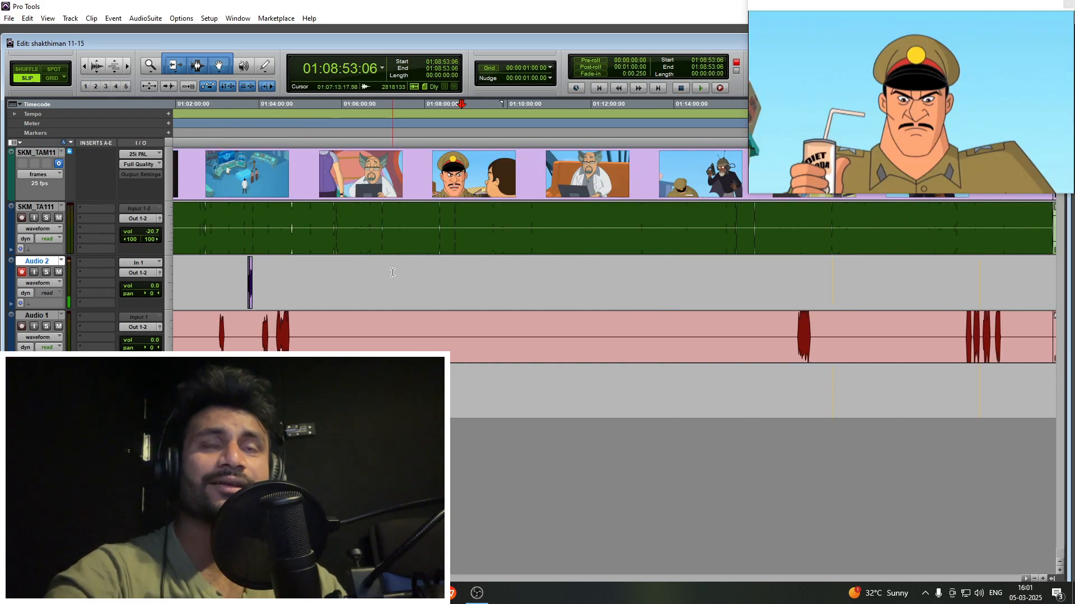
{"action": "key", "text": "KP_Enter"}
{"action": "key", "text": "Return"}
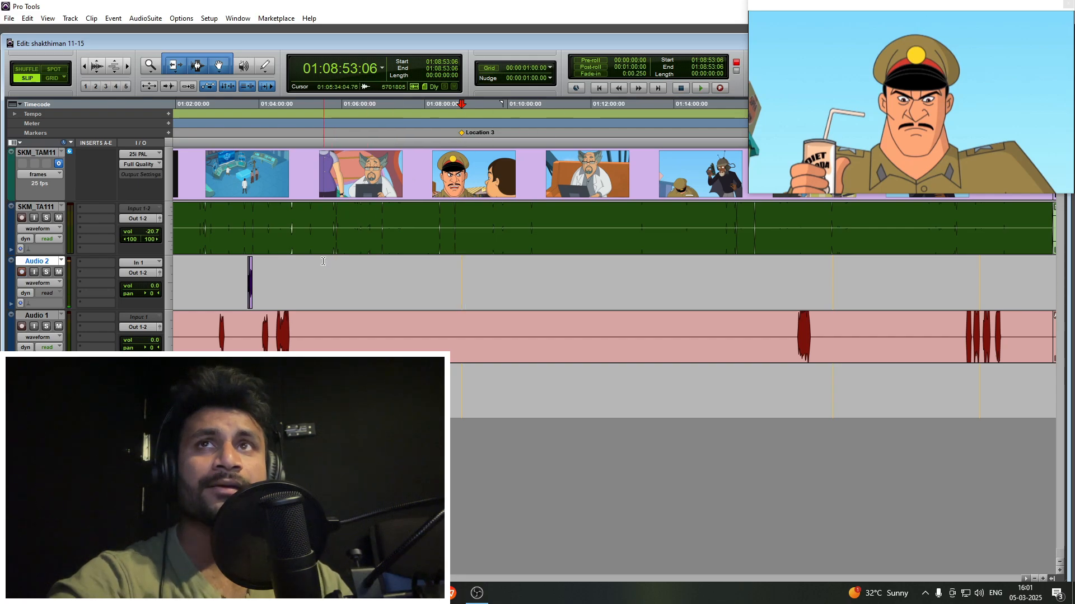
- Check the footage before the new marker from 01:05:30:23 to 01:07:50:23, and place the cursor at 01:08:37:11
{"action": "left_click_drag", "start_coordinate": [323, 261], "coordinate": [418, 275]}
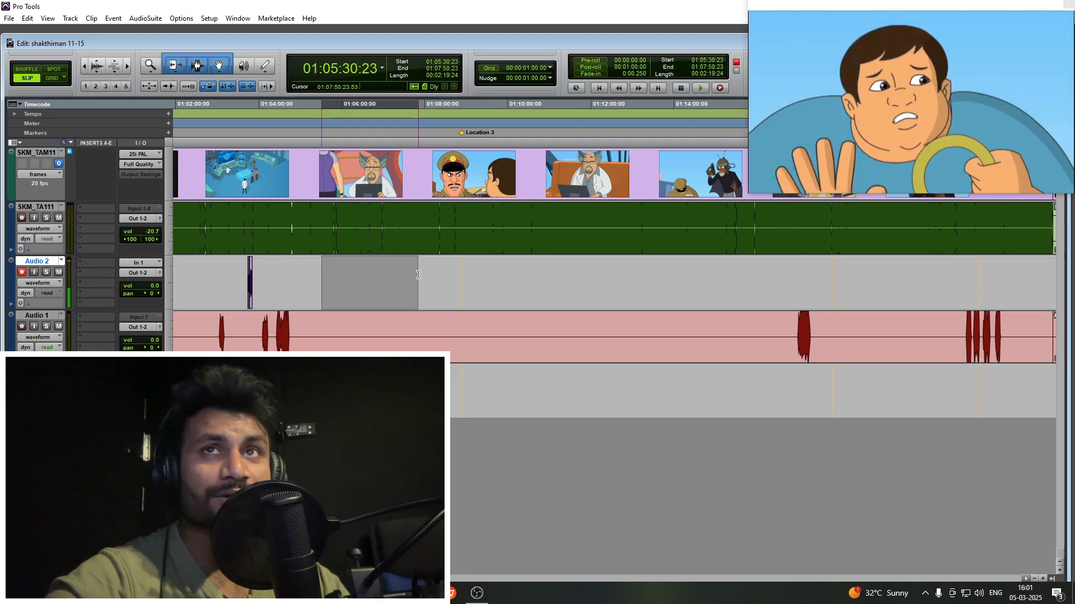
{"action": "key", "text": "n"}
{"action": "left_click", "coordinate": [418, 275]}
{"action": "key", "text": "t"}
{"action": "scroll", "coordinate": [420, 275], "scroll_direction": "right", "scroll_amount": 3}
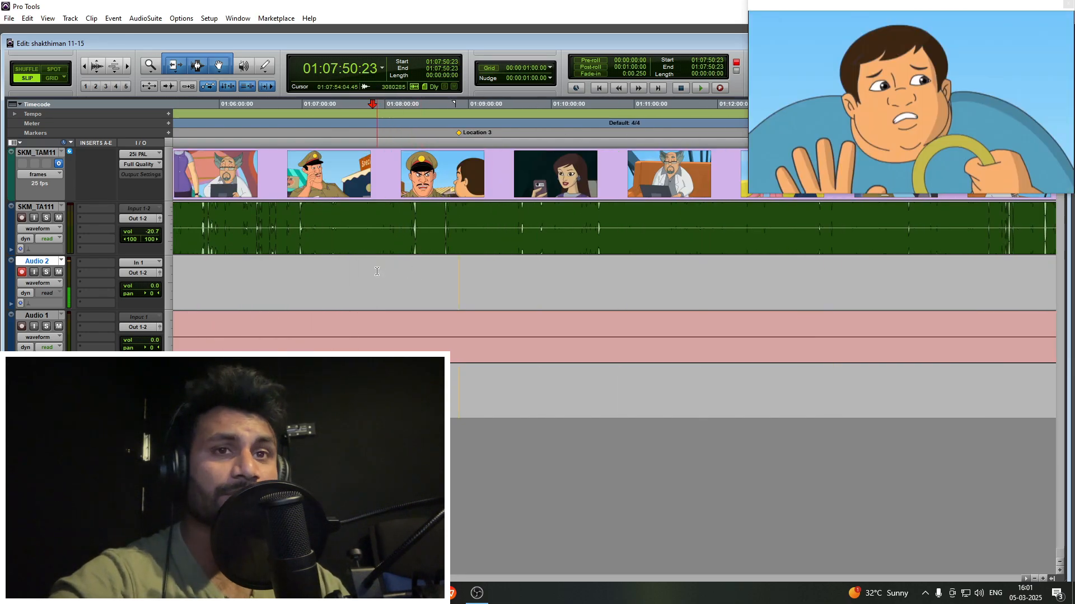
{"action": "left_click_drag", "start_coordinate": [377, 272], "coordinate": [436, 275]}
{"action": "left_click", "coordinate": [437, 275]}
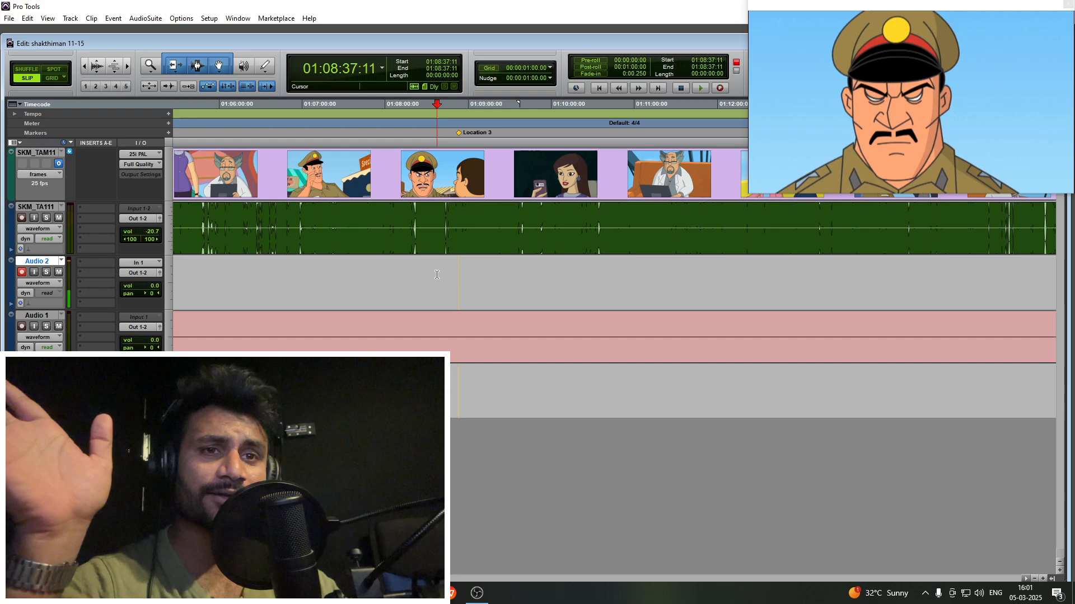
{"action": "key", "text": "shift+r"}
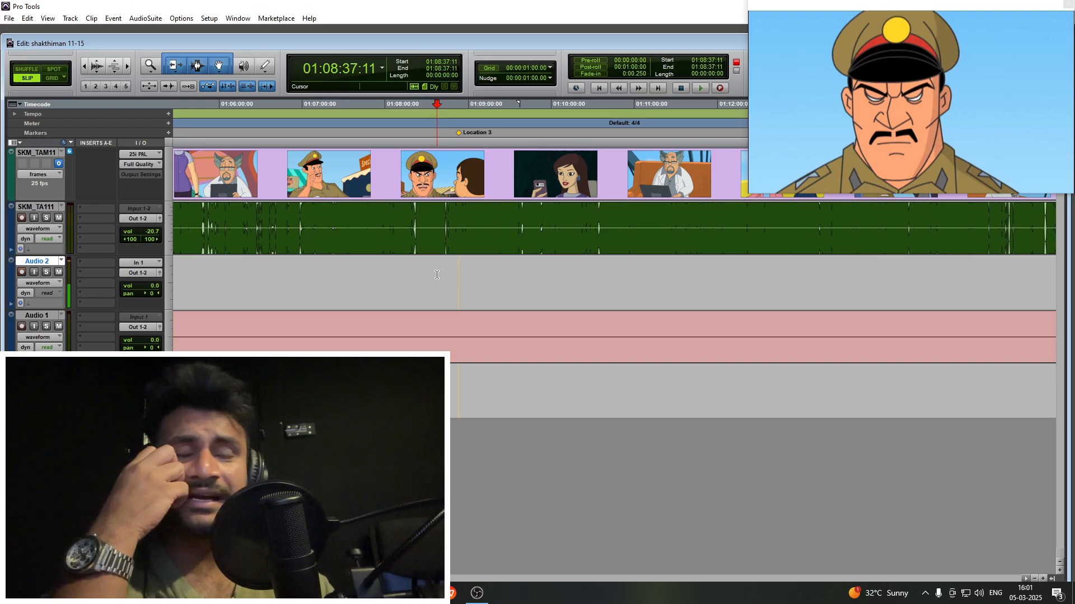
{"action": "key", "text": "shift+r"}
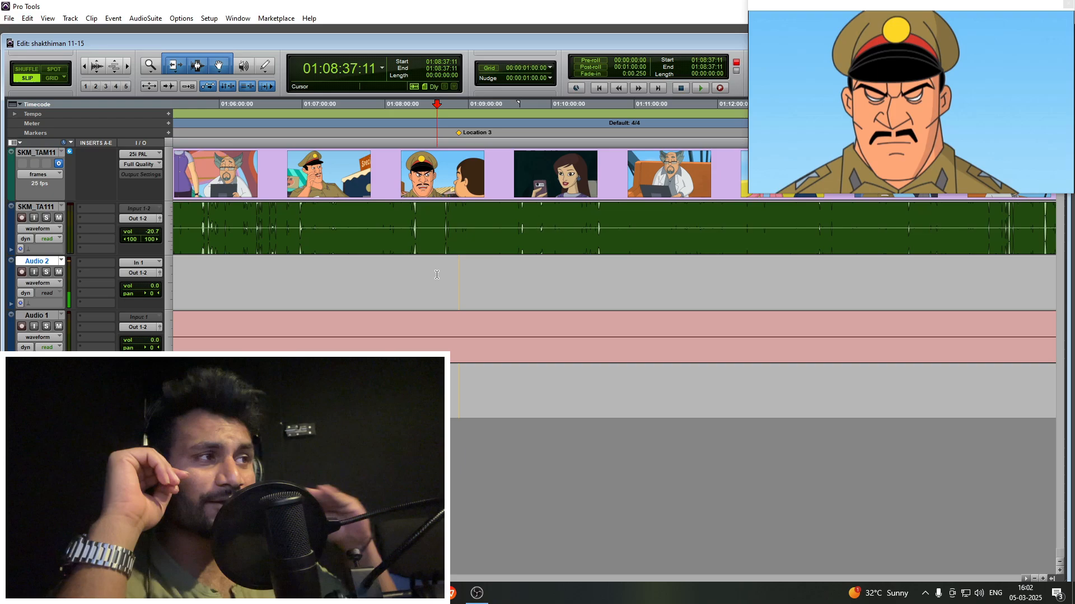
{"action": "left_click", "coordinate": [437, 274]}
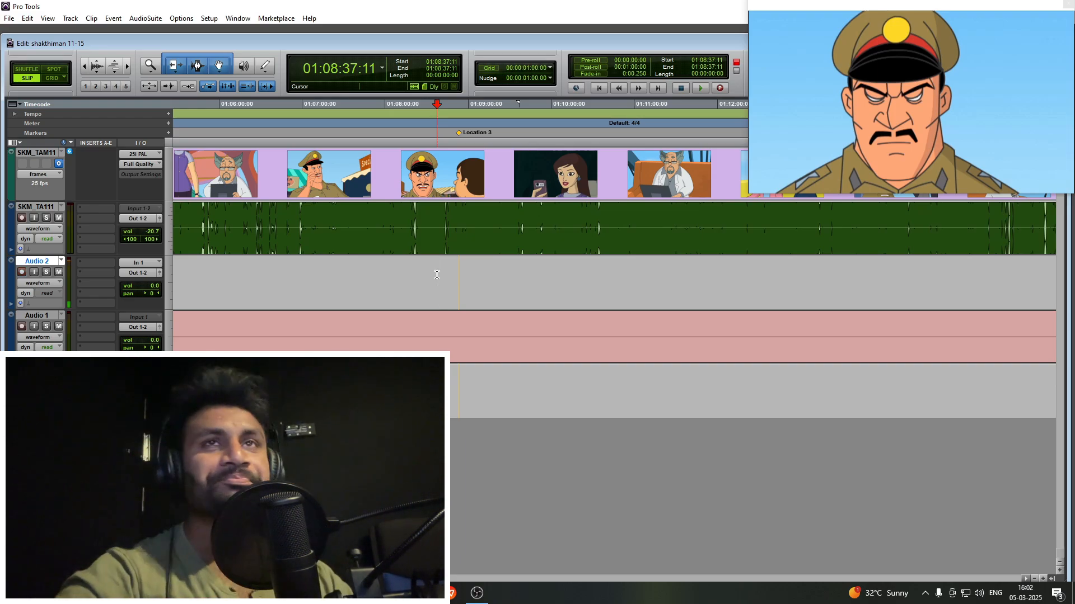
- Place the Audio 2 cursor at 01:08:46:11 on the shouting boy's shot, shortly before the new marker
{"action": "scroll", "coordinate": [436, 275], "scroll_direction": "right", "scroll_amount": 3}
{"action": "scroll", "coordinate": [437, 275], "scroll_direction": "up", "scroll_amount": 1}
{"action": "scroll", "coordinate": [504, 279], "scroll_direction": "right", "scroll_amount": 2}
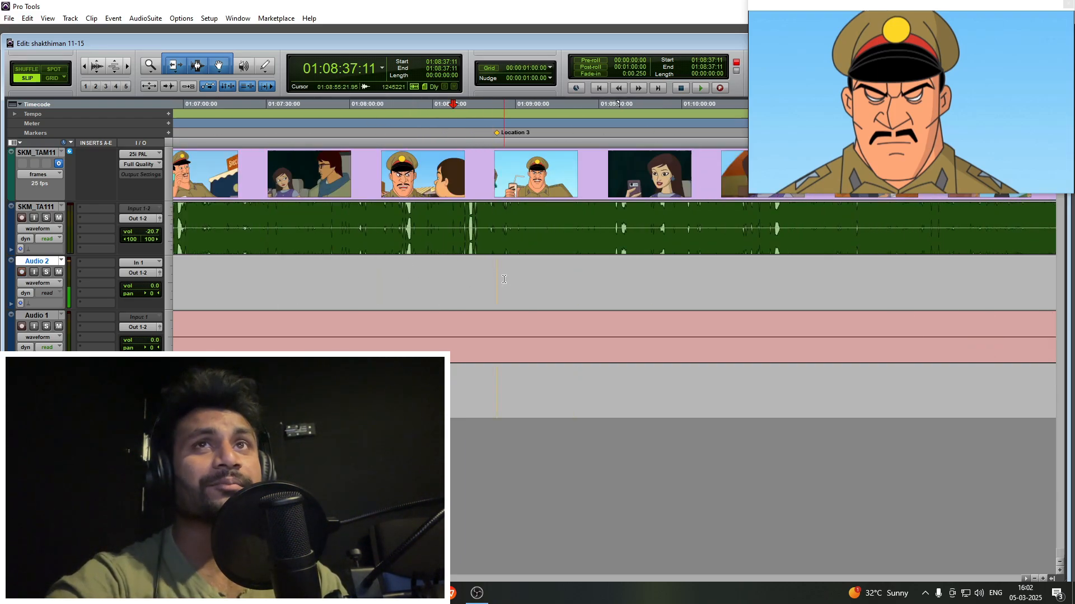
{"action": "scroll", "coordinate": [480, 273], "scroll_direction": "up", "scroll_amount": 1}
{"action": "left_click_drag", "start_coordinate": [516, 272], "coordinate": [544, 272]}
{"action": "left_click", "coordinate": [583, 272]}
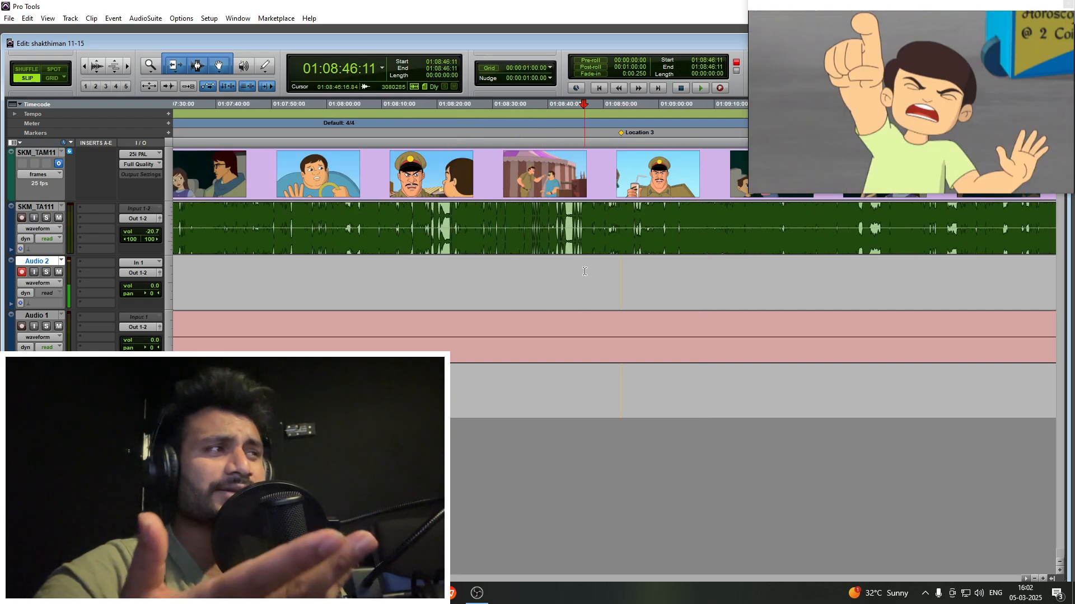
{"action": "key", "text": "shift+r"}
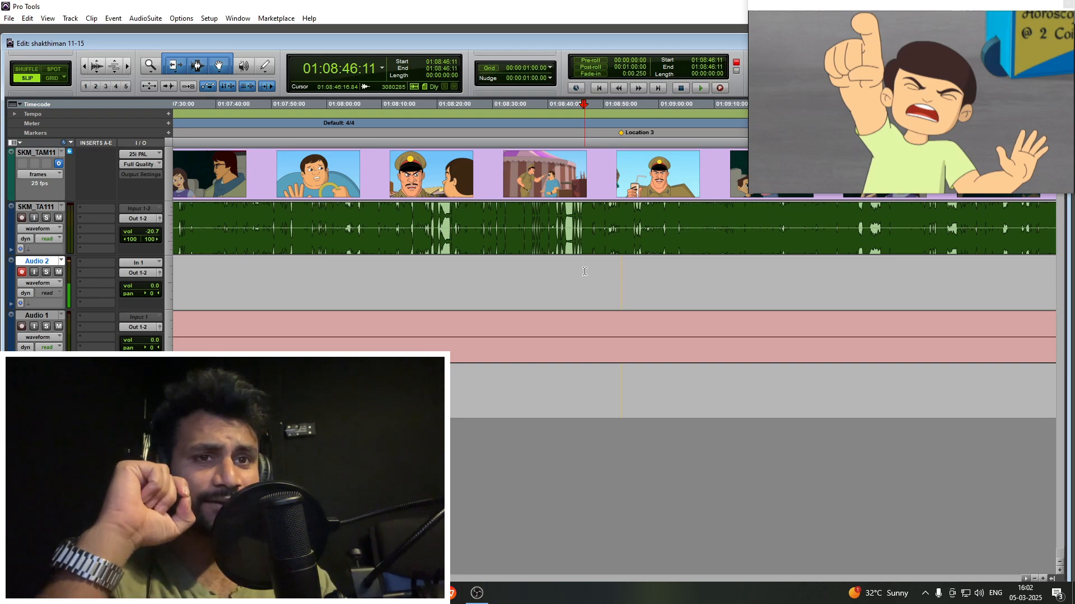
{"action": "left_click", "coordinate": [584, 272]}
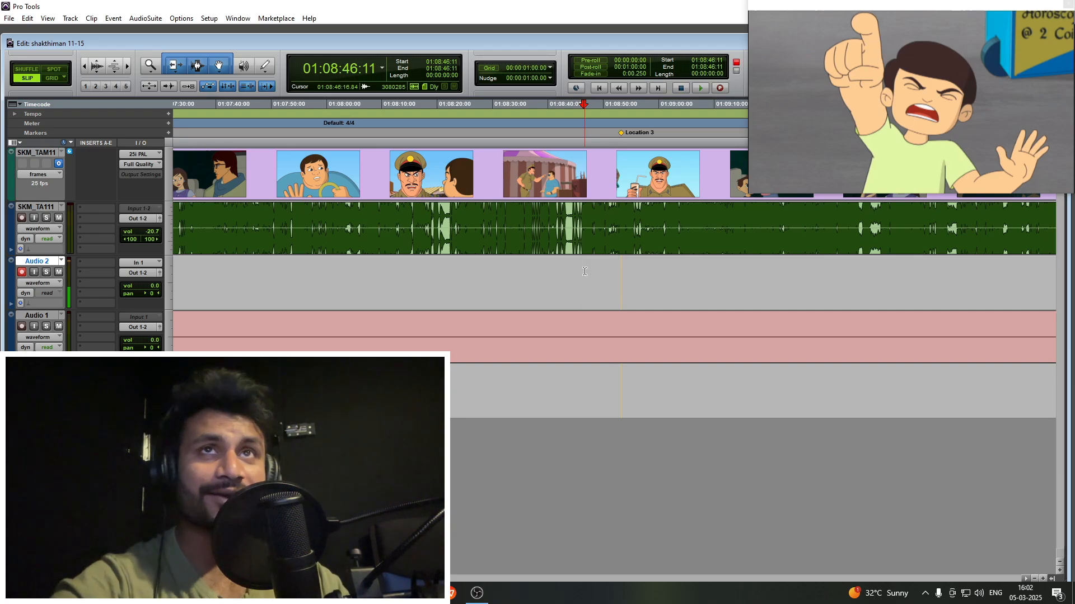
- Examine the marker layout across the episodes and the detailed guide waveform around 01:08:46:11
{"action": "scroll", "coordinate": [585, 271], "scroll_direction": "right", "scroll_amount": 3}
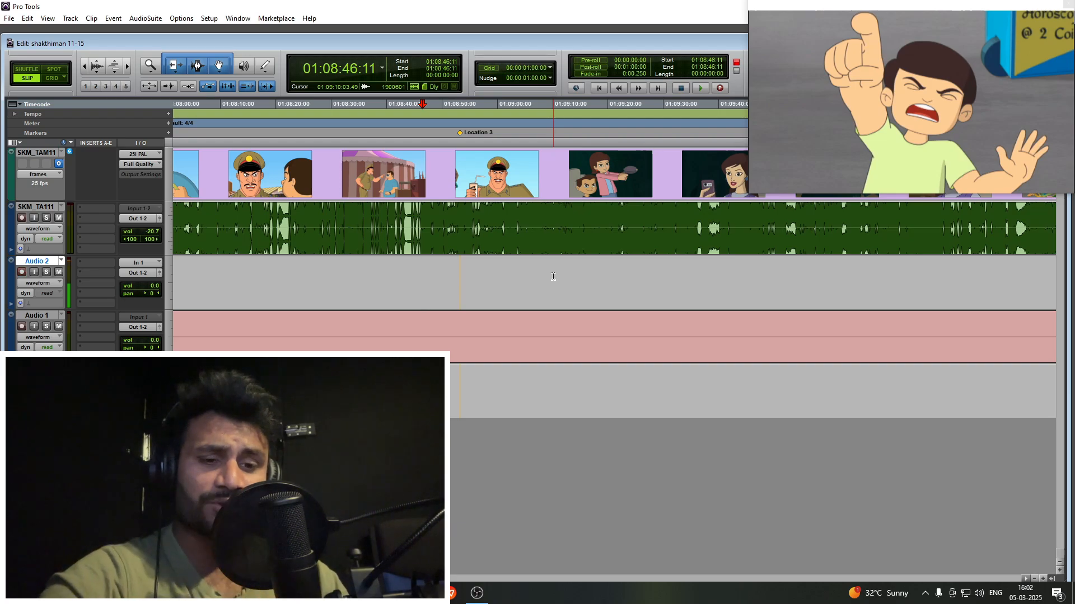
{"action": "key", "text": "r"}
{"action": "key", "text": "r"}
{"action": "key", "text": "r"}
{"action": "key", "text": "r"}
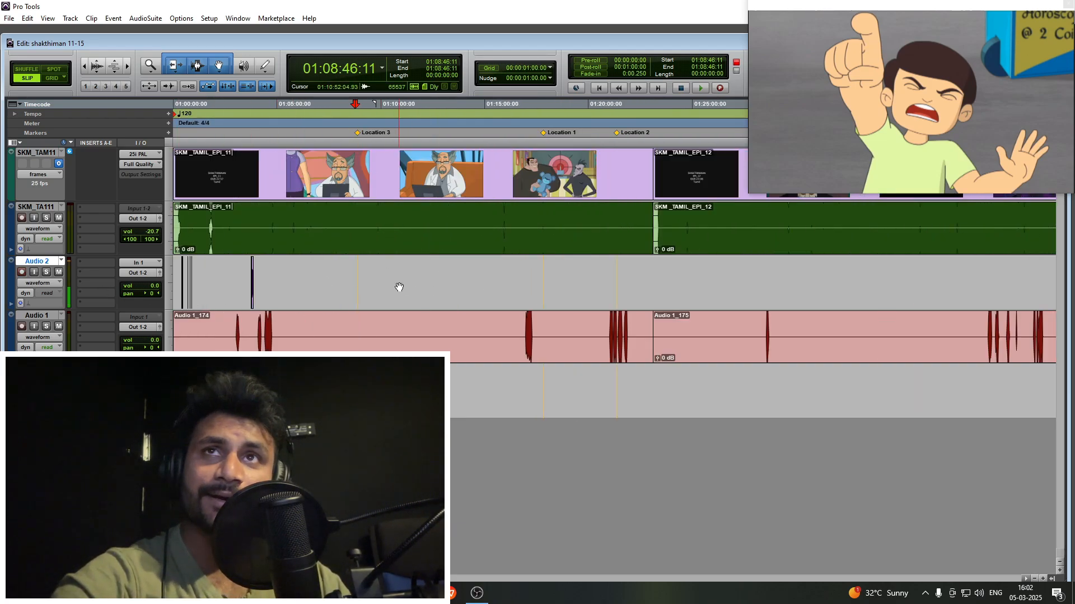
{"action": "key", "text": "t"}
{"action": "key", "text": "t"}
{"action": "key", "text": "t"}
{"action": "key", "text": "t"}
{"action": "key", "text": "t"}
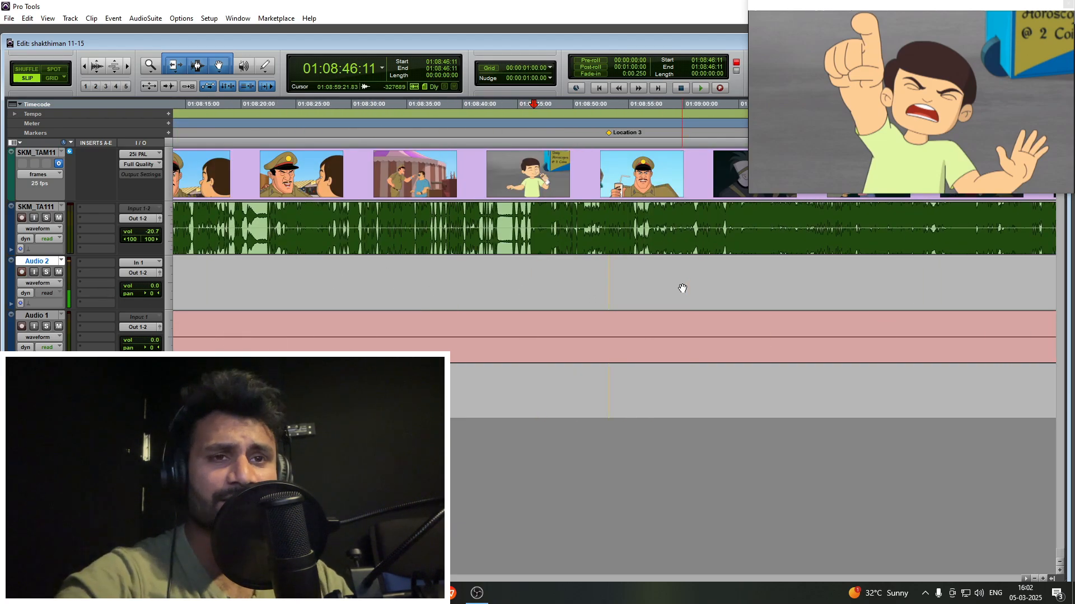
{"action": "key", "text": "shift+r"}
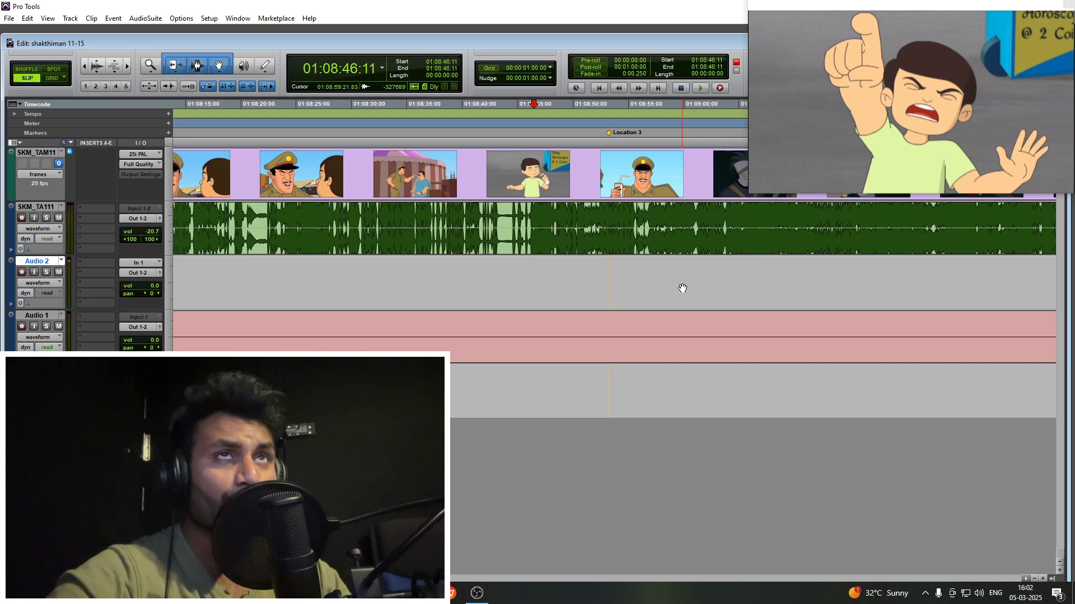
{"action": "key", "text": "t"}
{"action": "key", "text": "t"}
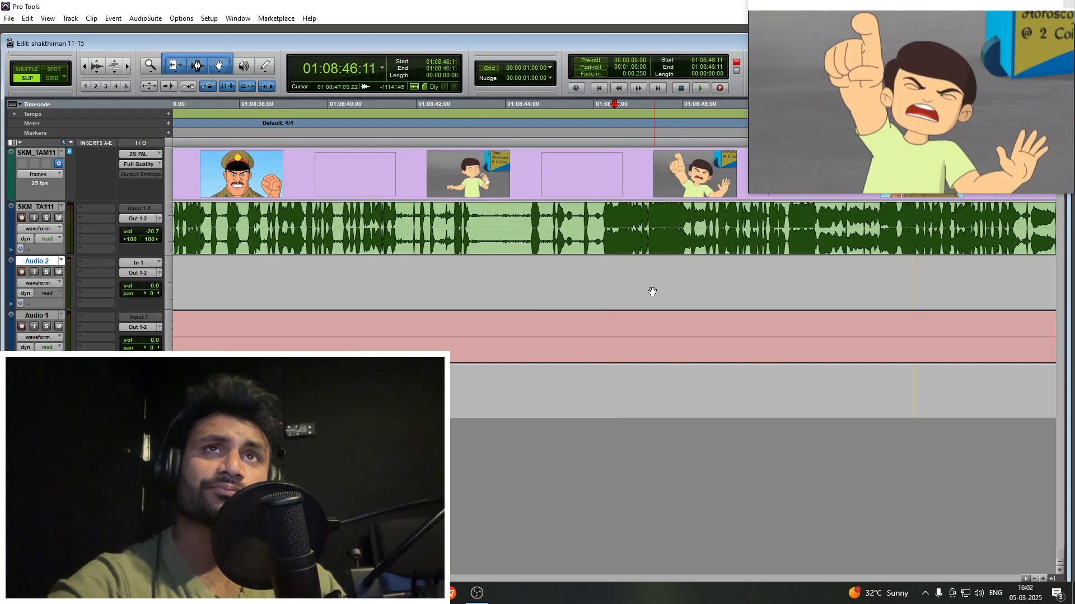
- Preview the footage from the shouting boy's shot at 01:08:47:01 through the police officer's shot at 01:08:54:05
{"action": "left_click", "coordinate": [641, 271]}
{"action": "key", "text": "r"}
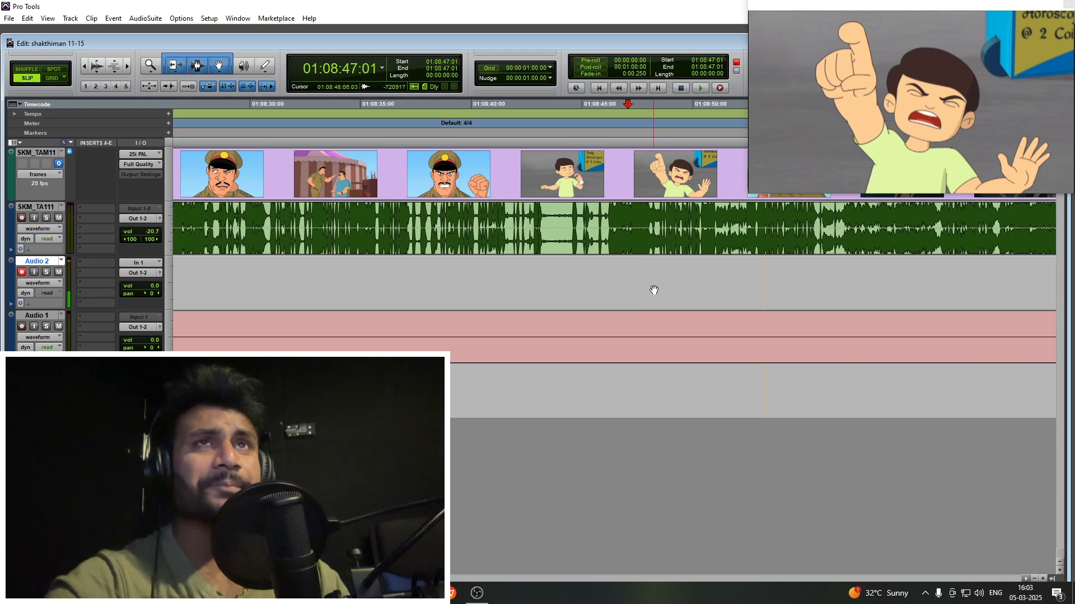
{"action": "key", "text": "space"}
{"action": "key", "text": "t"}
{"action": "scroll", "coordinate": [659, 288], "scroll_direction": "right", "scroll_amount": 2}
{"action": "left_click_drag", "start_coordinate": [545, 280], "coordinate": [651, 279]}
{"action": "left_click", "coordinate": [651, 280]}
{"action": "key", "text": "space"}
{"action": "scroll", "coordinate": [651, 279], "scroll_direction": "right", "scroll_amount": 1}
{"action": "left_click", "coordinate": [653, 279]}
{"action": "key", "text": "r"}
{"action": "scroll", "coordinate": [649, 277], "scroll_direction": "right", "scroll_amount": 2}
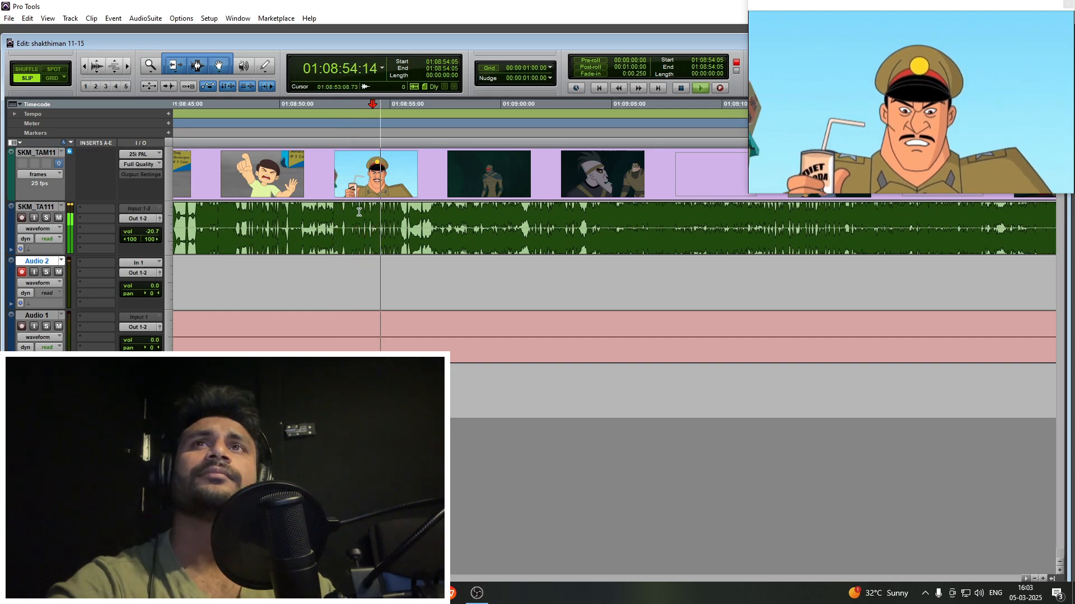
- Place the Audio 2 cursor at 01:08:54:09 on the officer's soda shot and add a memory location marker there
{"action": "key", "text": "space"}
{"action": "left_click", "coordinate": [375, 276]}
{"action": "key", "text": "KP_Enter"}
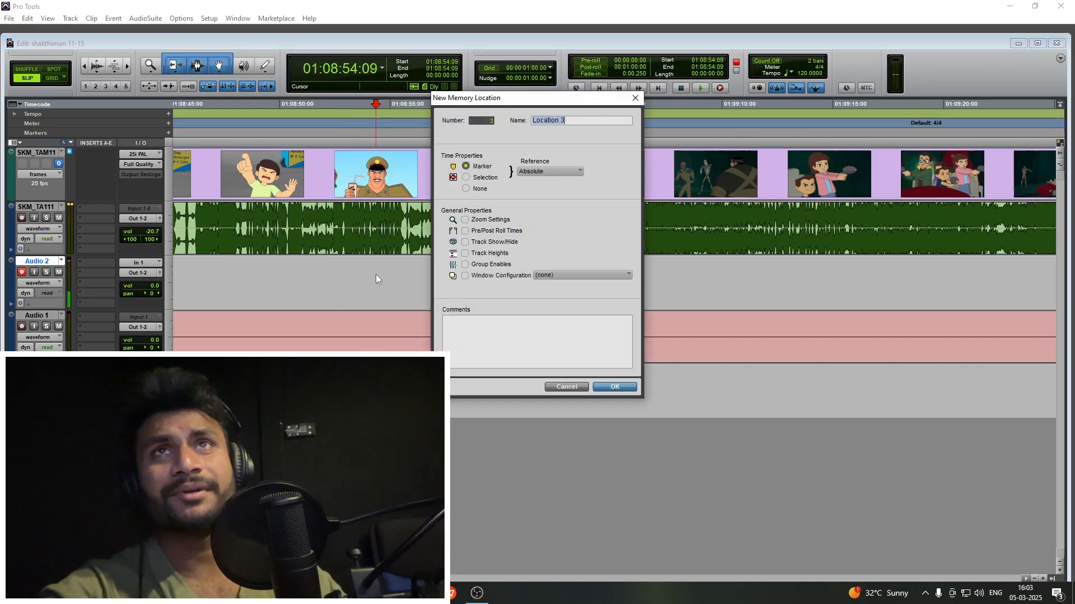
{"action": "key", "text": "Return"}
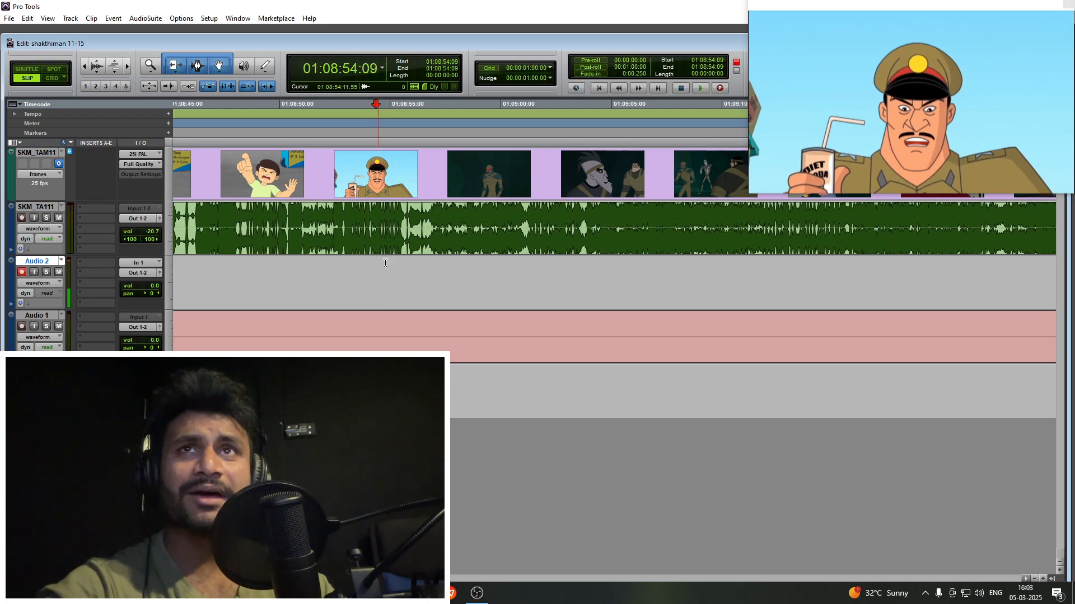
- Preview the footage from the circus tent shot at 01:08:55:13 into the mummies' cave scene, up to 01:09:04:10
{"action": "left_click", "coordinate": [401, 269]}
{"action": "key", "text": "space"}
{"action": "key", "text": "t"}
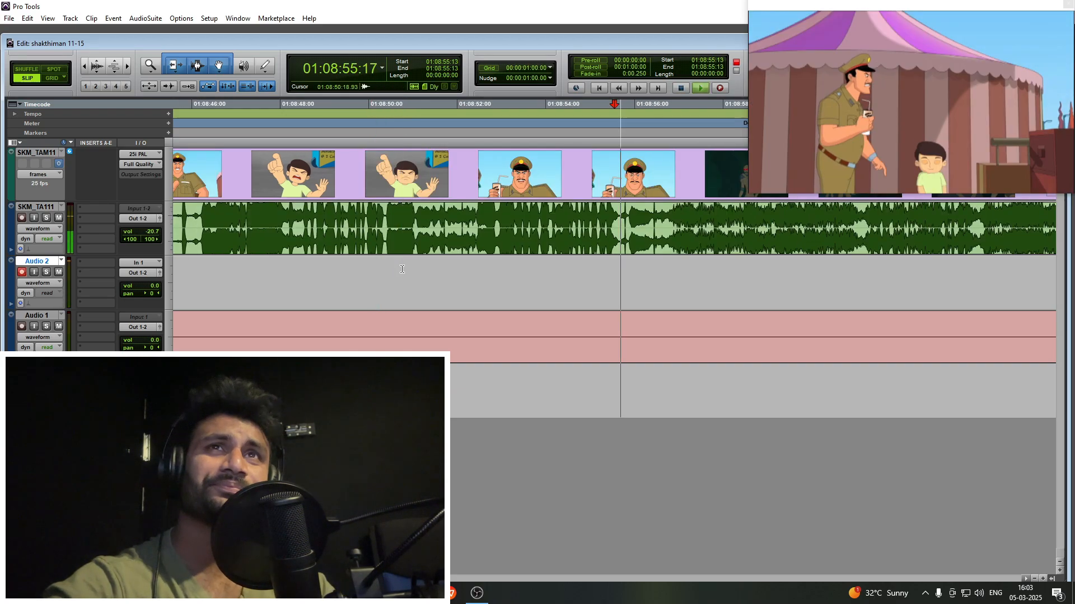
{"action": "scroll", "coordinate": [402, 271], "scroll_direction": "right", "scroll_amount": 4}
{"action": "key", "text": "r"}
{"action": "key", "text": "r"}
{"action": "left_click", "coordinate": [546, 272]}
{"action": "key", "text": "t"}
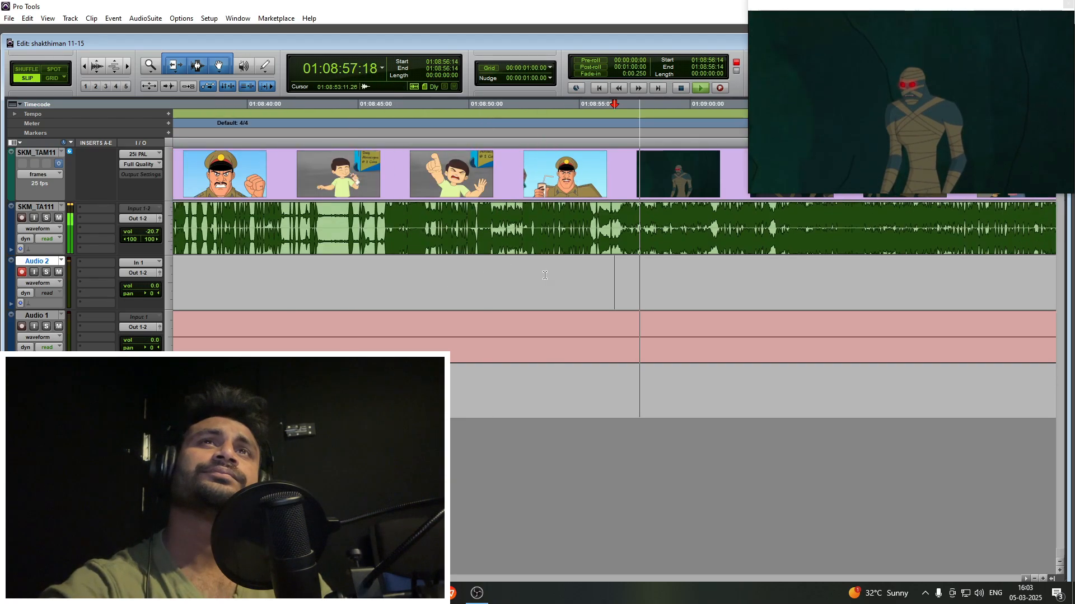
{"action": "key", "text": "t"}
{"action": "scroll", "coordinate": [460, 272], "scroll_direction": "right", "scroll_amount": 1}
{"action": "key", "text": "r"}
{"action": "scroll", "coordinate": [463, 276], "scroll_direction": "right", "scroll_amount": 4}
{"action": "left_click", "coordinate": [466, 279]}
{"action": "key", "text": "r"}
{"action": "scroll", "coordinate": [498, 275], "scroll_direction": "right", "scroll_amount": 1}
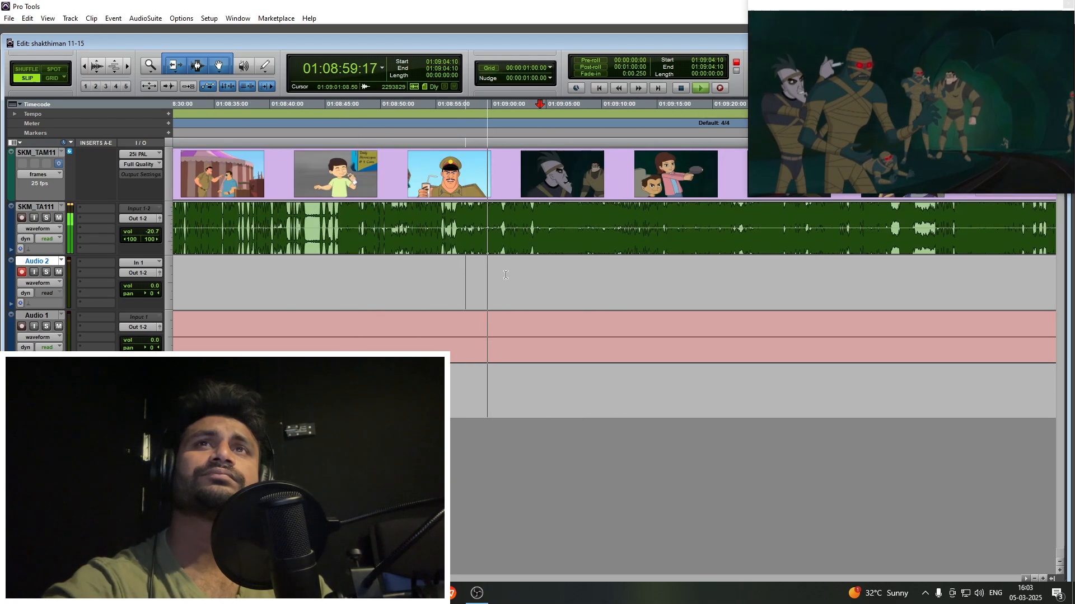
- Locate the start of the masked villain's line between 01:09:00:11 and 01:09:02:23 in the cave scene
{"action": "left_click", "coordinate": [503, 275]}
{"action": "key", "text": "t"}
{"action": "scroll", "coordinate": [504, 275], "scroll_direction": "right", "scroll_amount": 3}
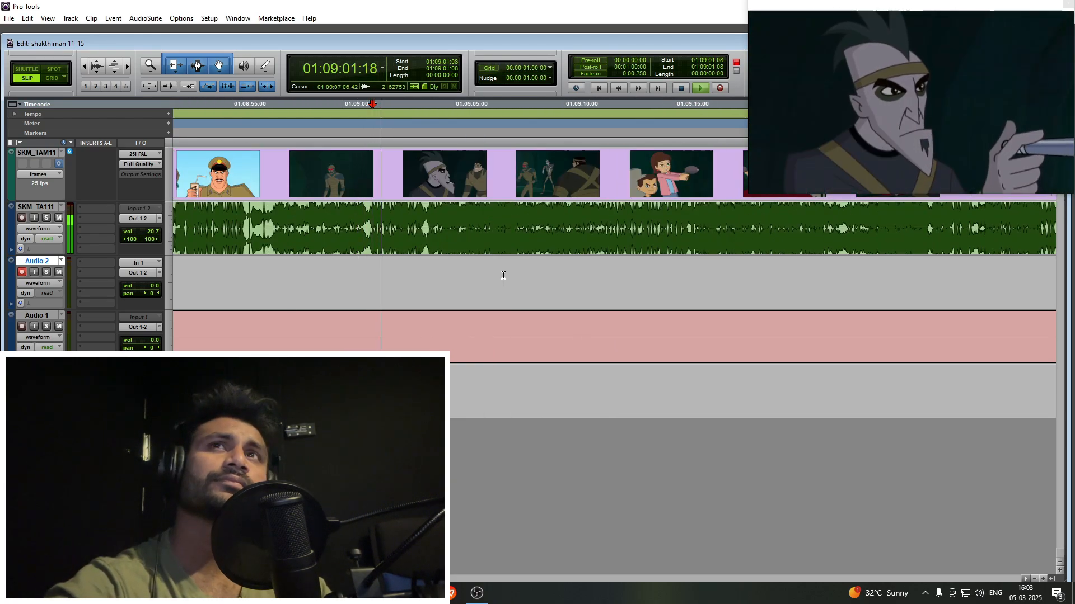
{"action": "left_click", "coordinate": [407, 275]}
{"action": "key", "text": "t"}
{"action": "scroll", "coordinate": [537, 276], "scroll_direction": "right", "scroll_amount": 2}
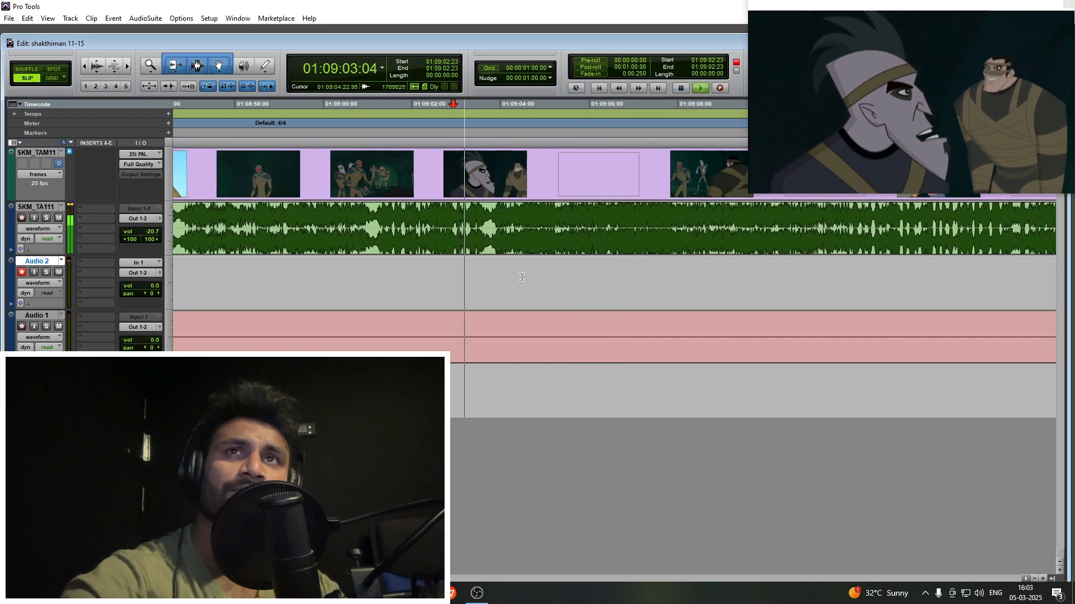
{"action": "left_click", "coordinate": [344, 277]}
{"action": "key", "text": "t"}
{"action": "left_click", "coordinate": [617, 245]}
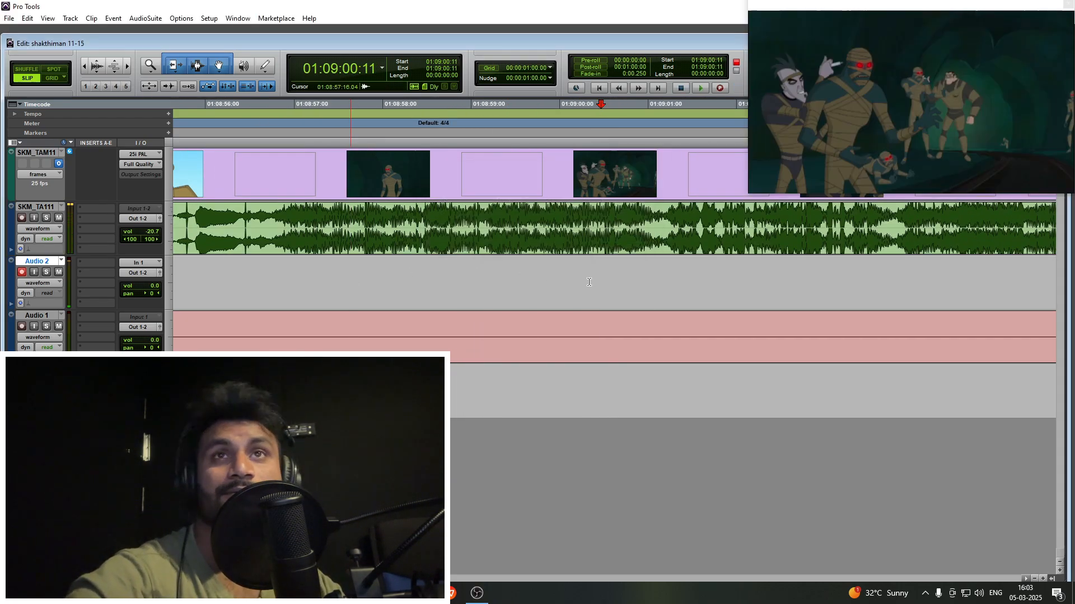
- Record the masked villain's line on Audio 2 from 01:09:00:15
{"action": "scroll", "coordinate": [587, 278], "scroll_direction": "right", "scroll_amount": 3}
{"action": "left_click", "coordinate": [452, 281]}
{"action": "key", "text": "ctrl+space"}
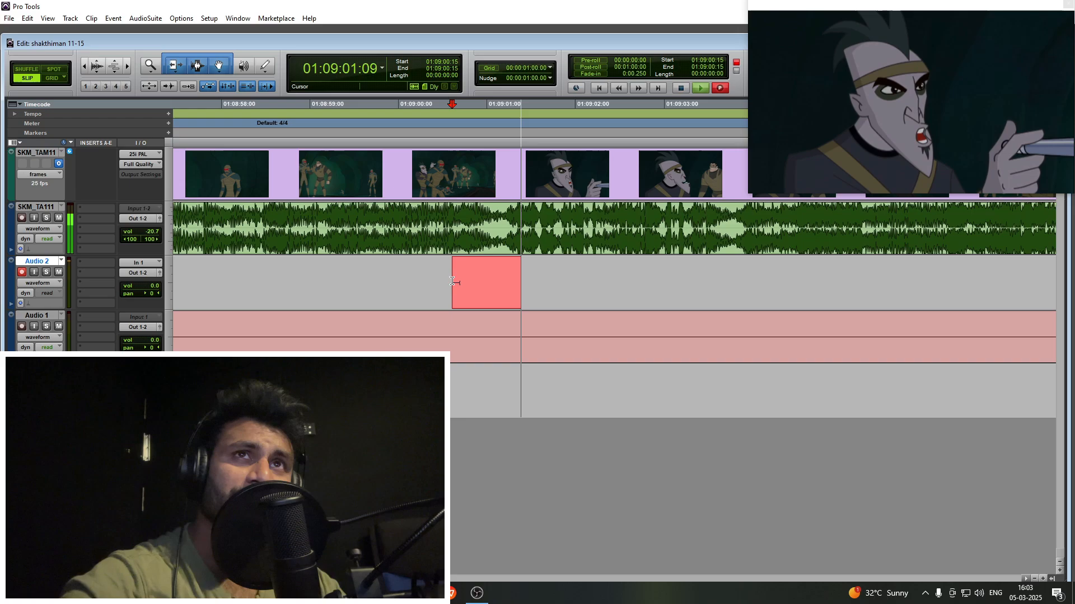
{"action": "key", "text": "t"}
{"action": "scroll", "coordinate": [527, 290], "scroll_direction": "right", "scroll_amount": 4}
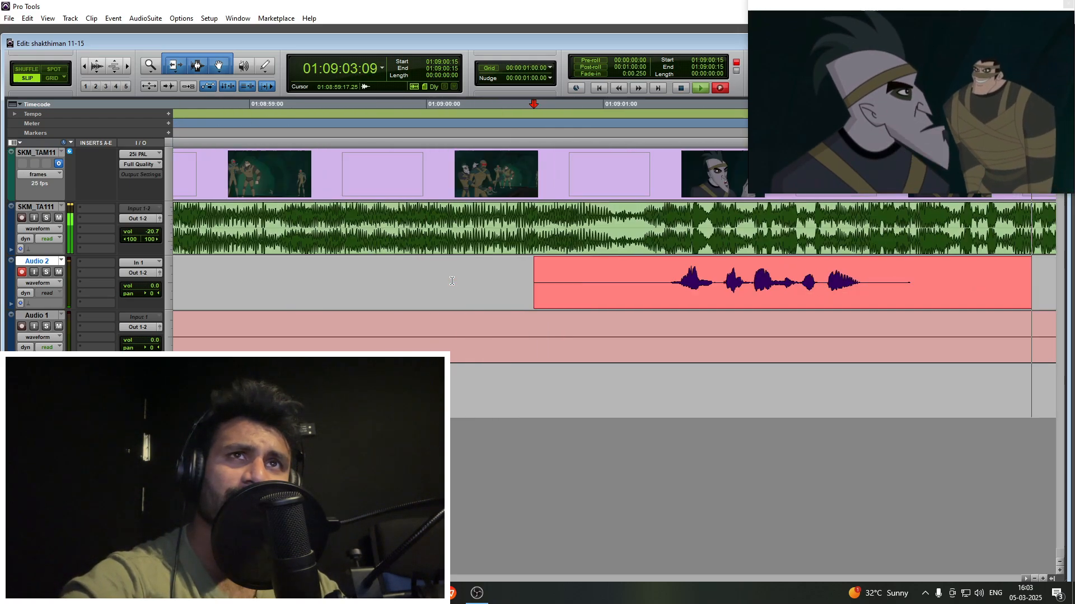
{"action": "key", "text": "space"}
- Trim the silent start of the villain's take on Audio 2 and shift the clip slightly earlier
{"action": "left_click", "coordinate": [412, 270]}
{"action": "key", "text": "a"}
{"action": "left_click_drag", "start_coordinate": [461, 302], "coordinate": [439, 302]}
- Punch in the villain's next line on Audio 2 from 01:09:01:15 and trim the first take's end at 01:09:02:10
{"action": "left_click", "coordinate": [469, 279]}
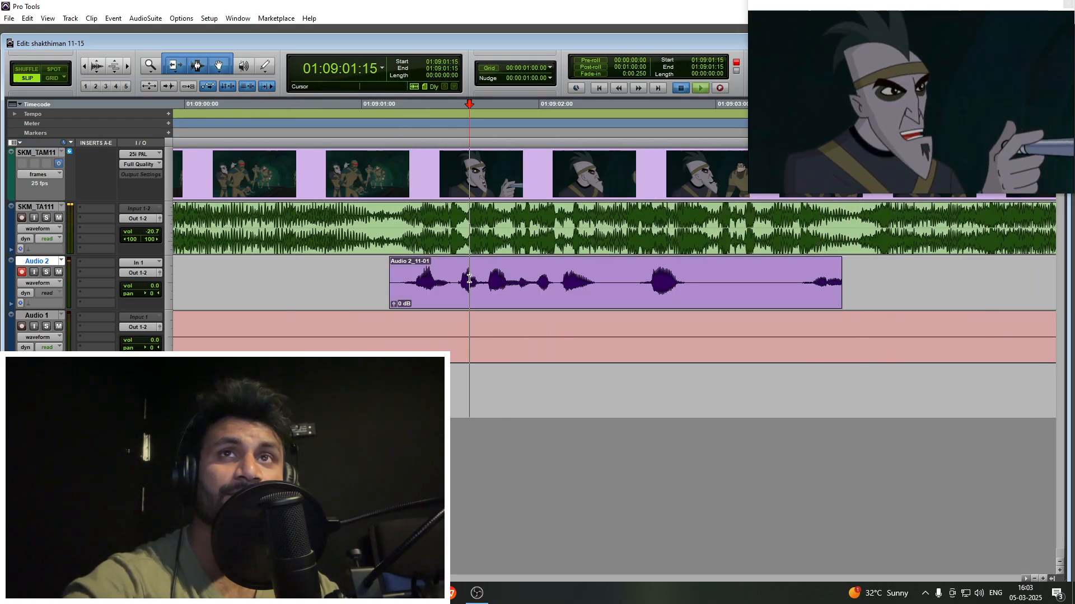
{"action": "key", "text": "F12"}
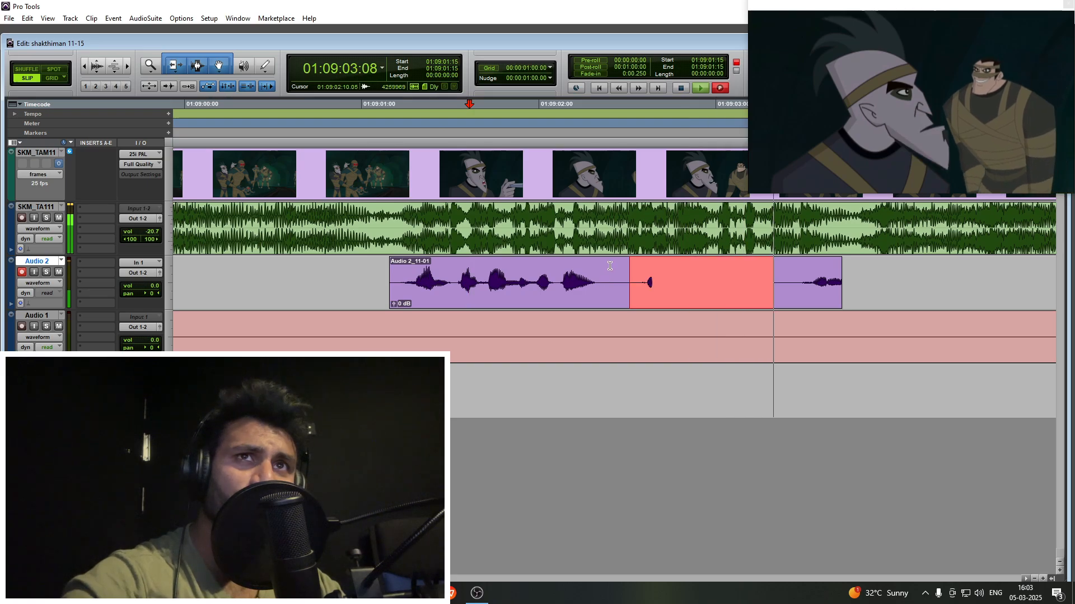
{"action": "left_click", "coordinate": [610, 266]}
{"action": "key", "text": "s"}
{"action": "scroll", "coordinate": [603, 268], "scroll_direction": "right", "scroll_amount": 3}
{"action": "key", "text": "F12"}
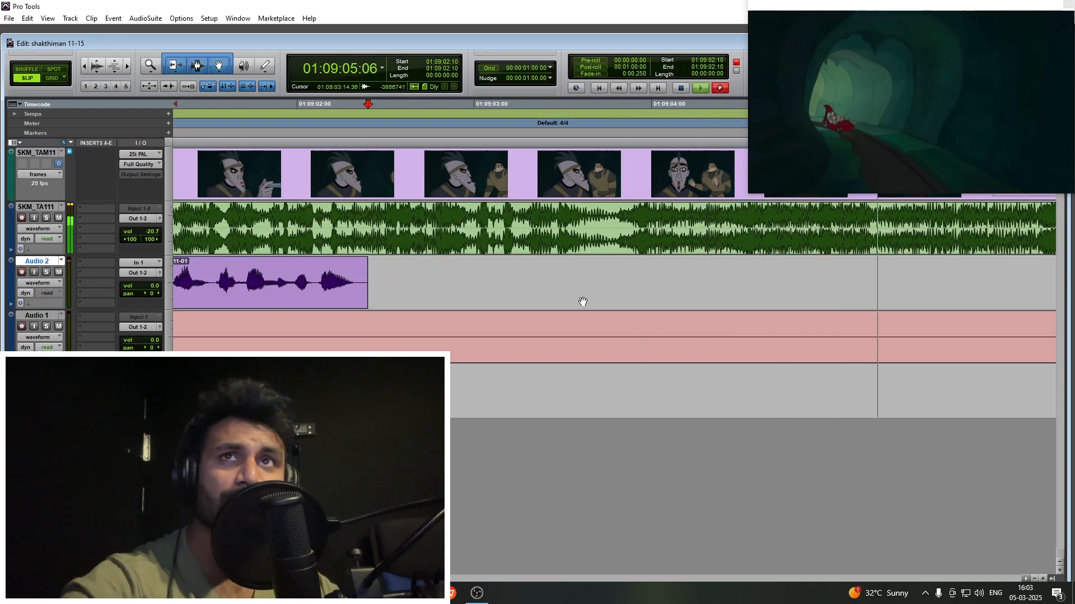
- Shift the new villain take slightly earlier, remove its unwanted stretch and trim the short closing clip near 01:09:04:01
{"action": "left_click_drag", "start_coordinate": [587, 301], "coordinate": [566, 301]}
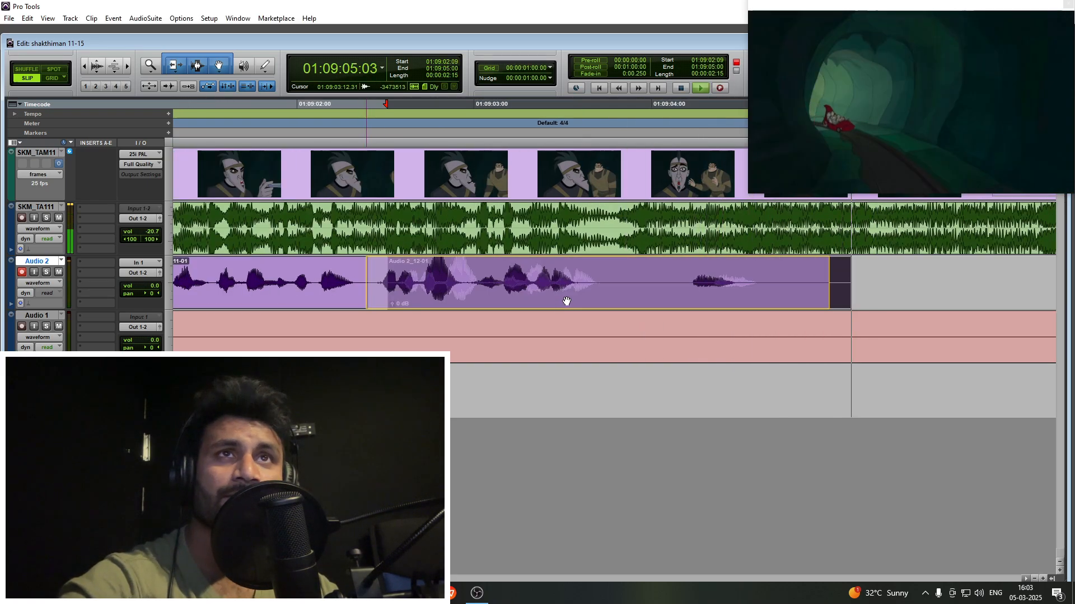
{"action": "left_click_drag", "start_coordinate": [637, 274], "coordinate": [670, 291]}
{"action": "key", "text": "Delete"}
{"action": "left_click", "coordinate": [635, 274]}
{"action": "key", "text": "a"}
{"action": "left_click", "coordinate": [704, 273]}
{"action": "key", "text": "r"}
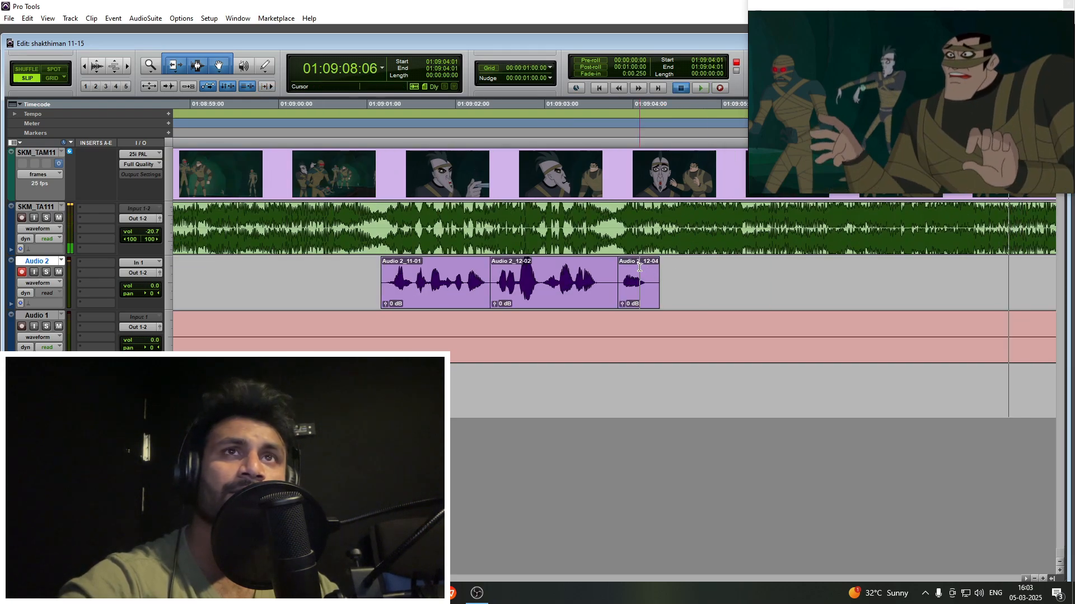
- Record the next lines on Audio 2, starting from 01:09:04:00
{"action": "left_click", "coordinate": [635, 274]}
{"action": "key", "text": "space"}
{"action": "key", "text": "ctrl+space"}
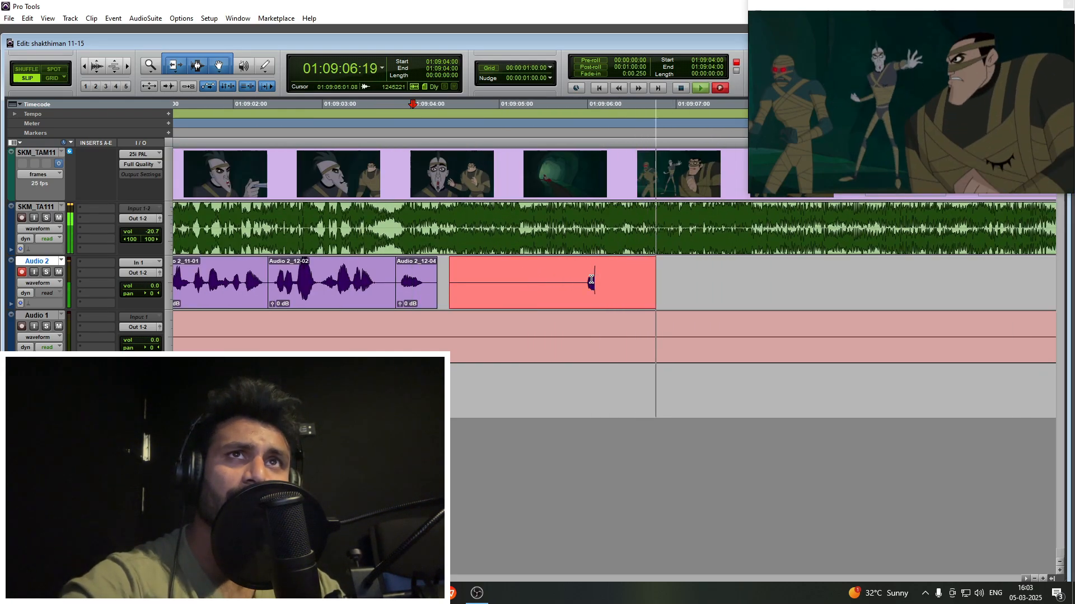
{"action": "key", "text": "space"}
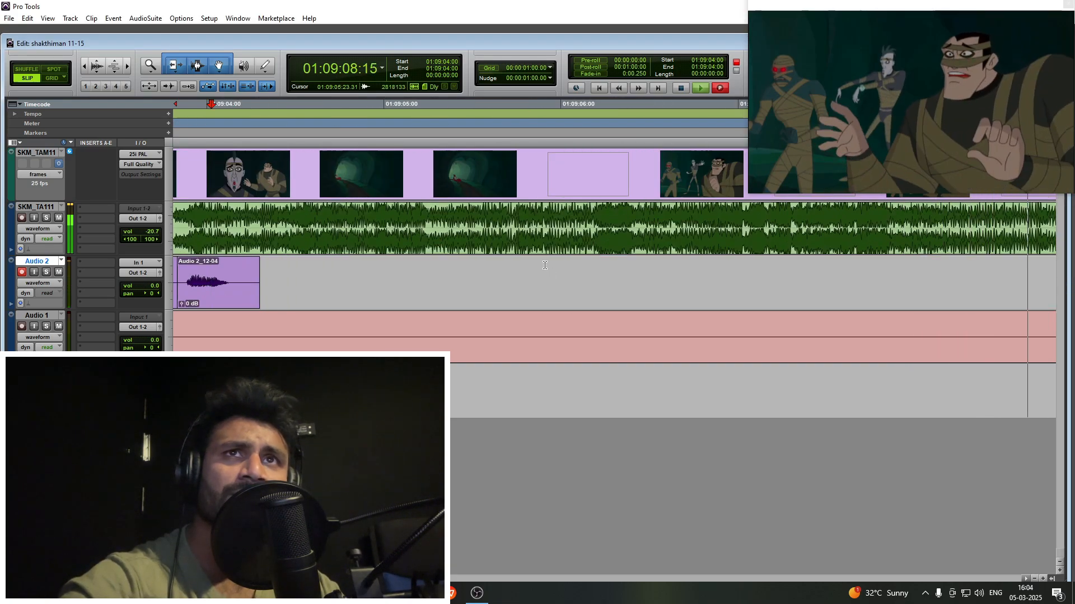
- Delete the silent parts of the new recording and trim the ends of its clips at 01:09:06:13 and 01:09:07:21
{"action": "key", "text": "Delete"}
{"action": "left_click_drag", "start_coordinate": [686, 272], "coordinate": [629, 291]}
{"action": "key", "text": "space"}
{"action": "scroll", "coordinate": [701, 300], "scroll_direction": "right", "scroll_amount": 3}
{"action": "left_click_drag", "start_coordinate": [660, 273], "coordinate": [646, 270]}
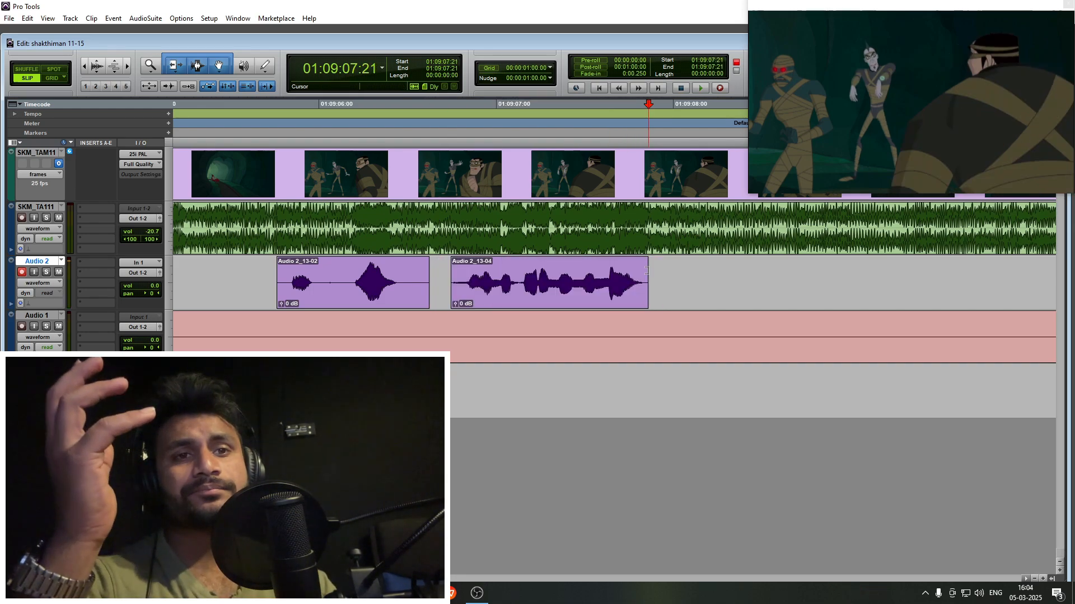
{"action": "left_click_drag", "start_coordinate": [341, 275], "coordinate": [385, 272]}
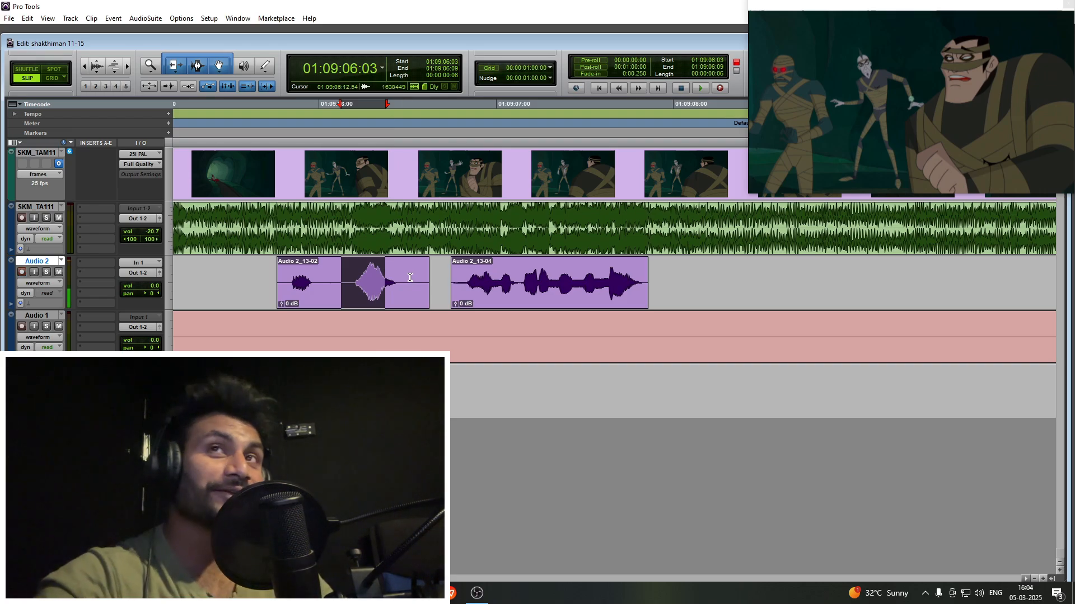
{"action": "key", "text": "space"}
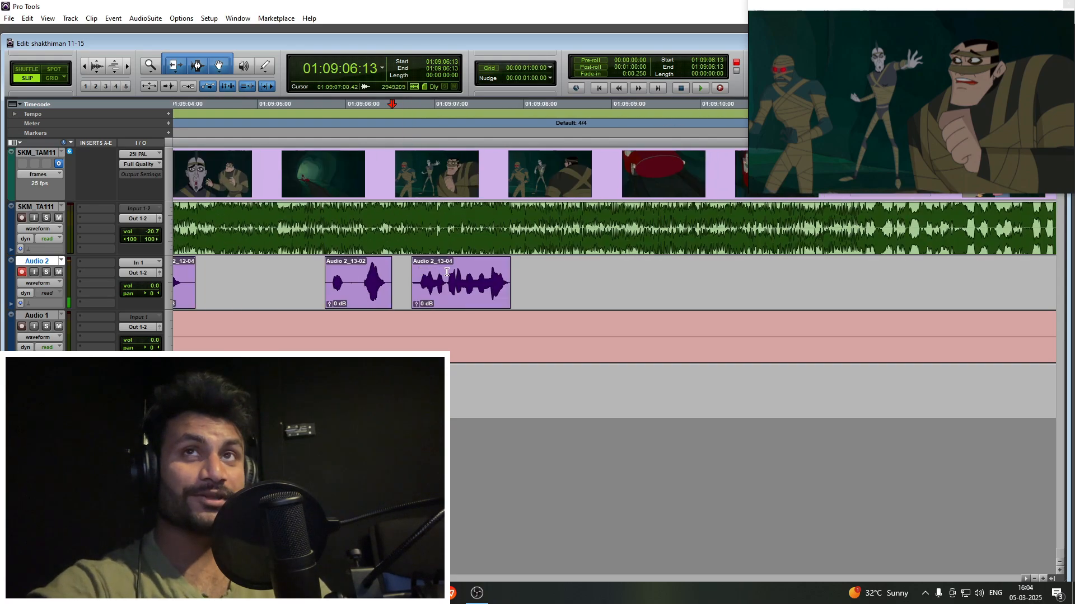
- Preview the red car scene from 01:09:10:06 and place the cursor at 01:09:12:01 on the girl's aiming shot
{"action": "key", "text": "t"}
{"action": "key", "text": "r"}
{"action": "key", "text": "r"}
{"action": "key", "text": "r"}
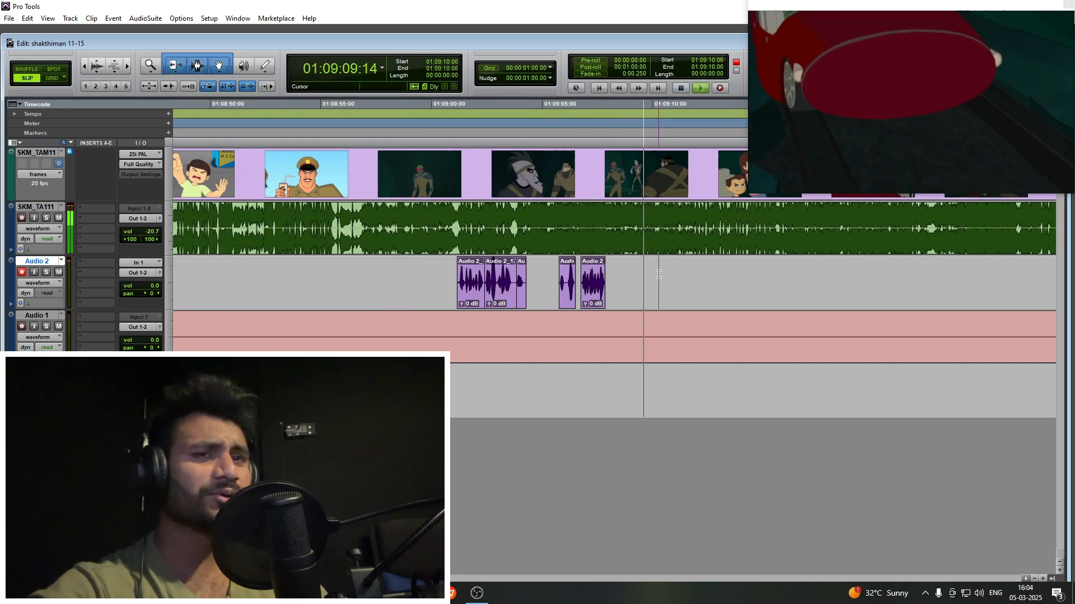
{"action": "left_click", "coordinate": [658, 274]}
{"action": "key", "text": "t"}
{"action": "key", "text": "space"}
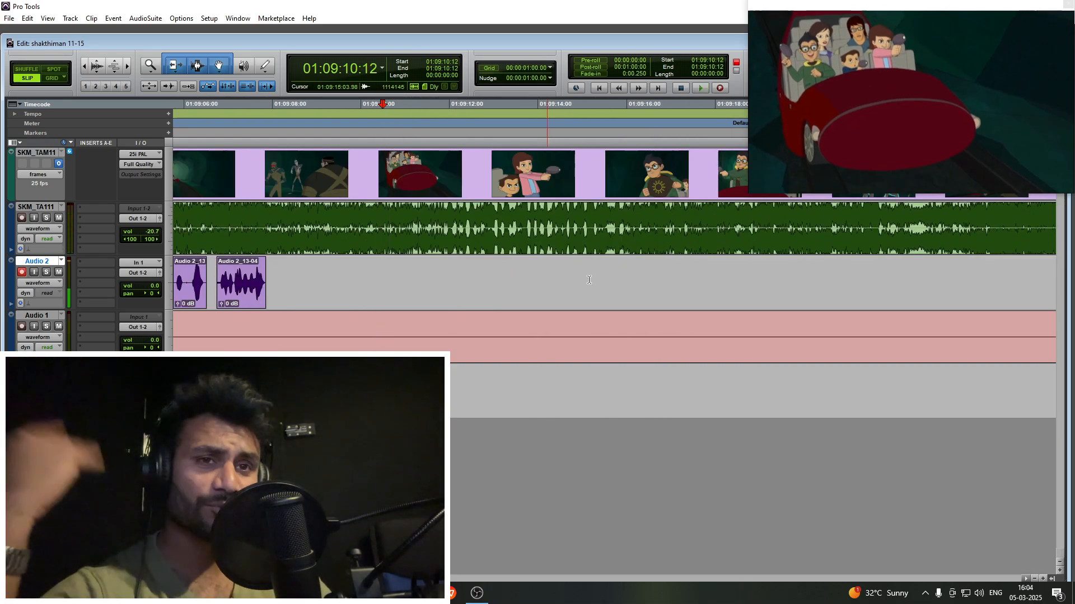
{"action": "key", "text": "shift+r"}
{"action": "key", "text": "space"}
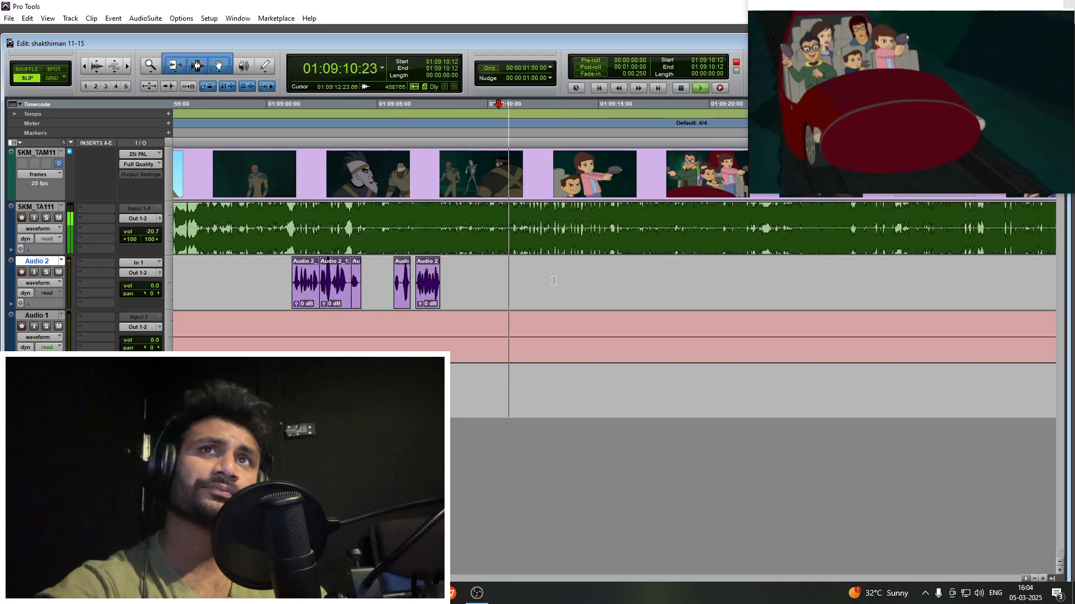
- Play from 01:09:11:10 and record a take on Audio 2 over the car and glowing mummies scene
{"action": "left_click", "coordinate": [209, 19]}
{"action": "mouse_move", "coordinate": [189, 19]}
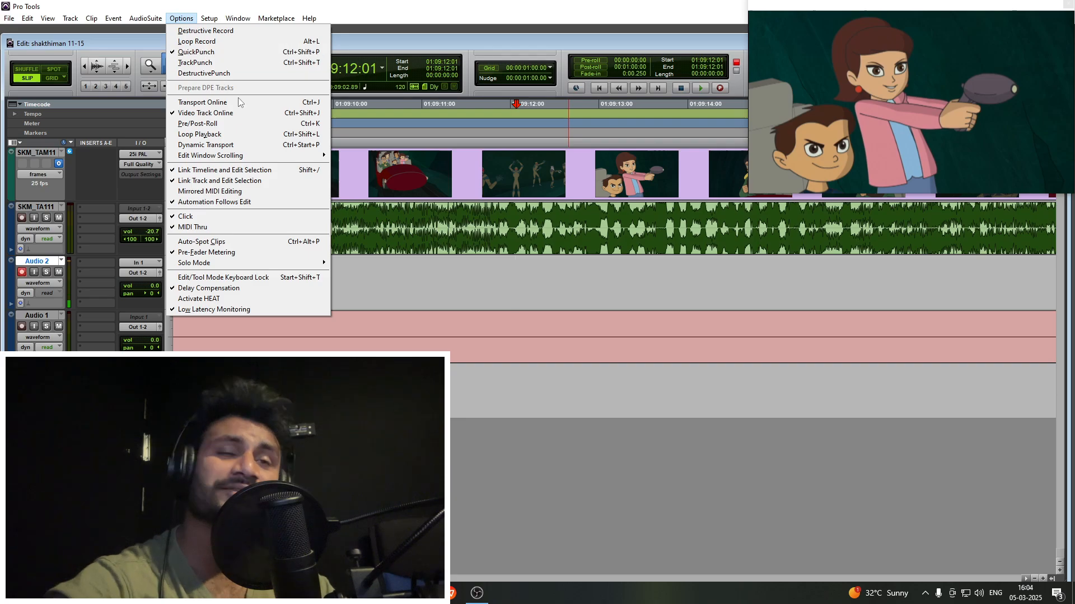
{"action": "left_click", "coordinate": [455, 294]}
{"action": "key", "text": "space"}
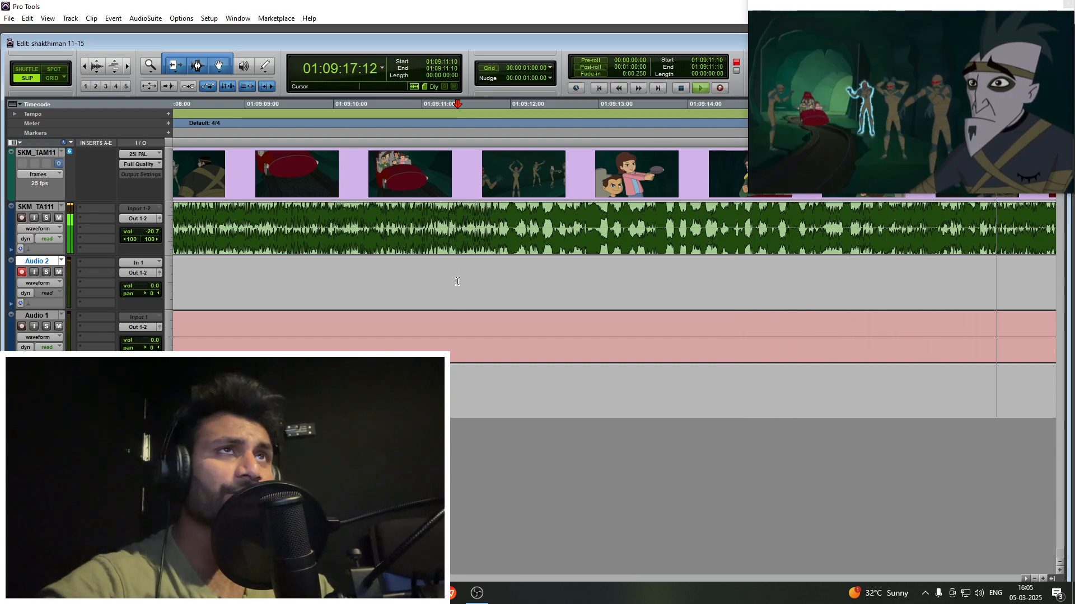
{"action": "key", "text": "F12"}
{"action": "scroll", "coordinate": [457, 282], "scroll_direction": "right", "scroll_amount": 3}
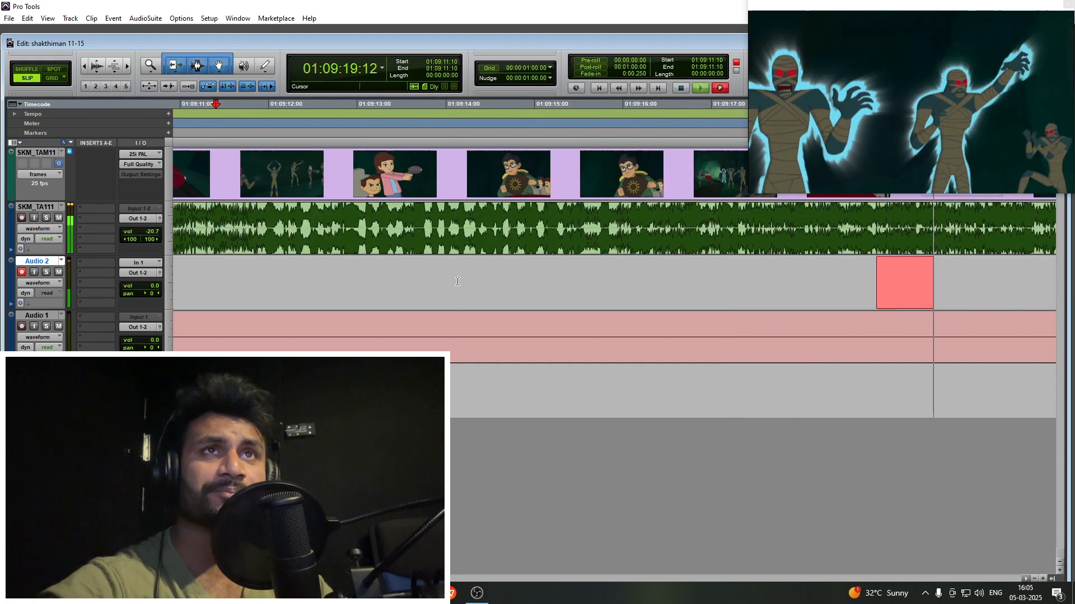
{"action": "key", "text": "r"}
{"action": "key", "text": "space"}
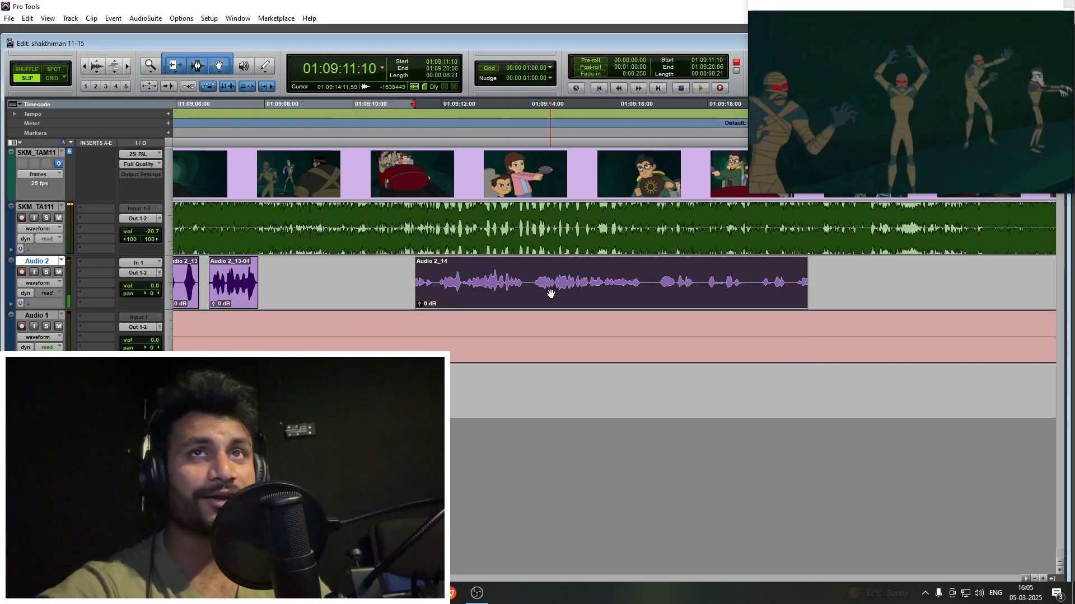
- Solo Audio 2 and listen to the new take from 01:09:12:21, then unsolo it and re-arm the track
{"action": "left_click", "coordinate": [478, 271]}
{"action": "key", "text": "shift+s"}
{"action": "key", "text": "space"}
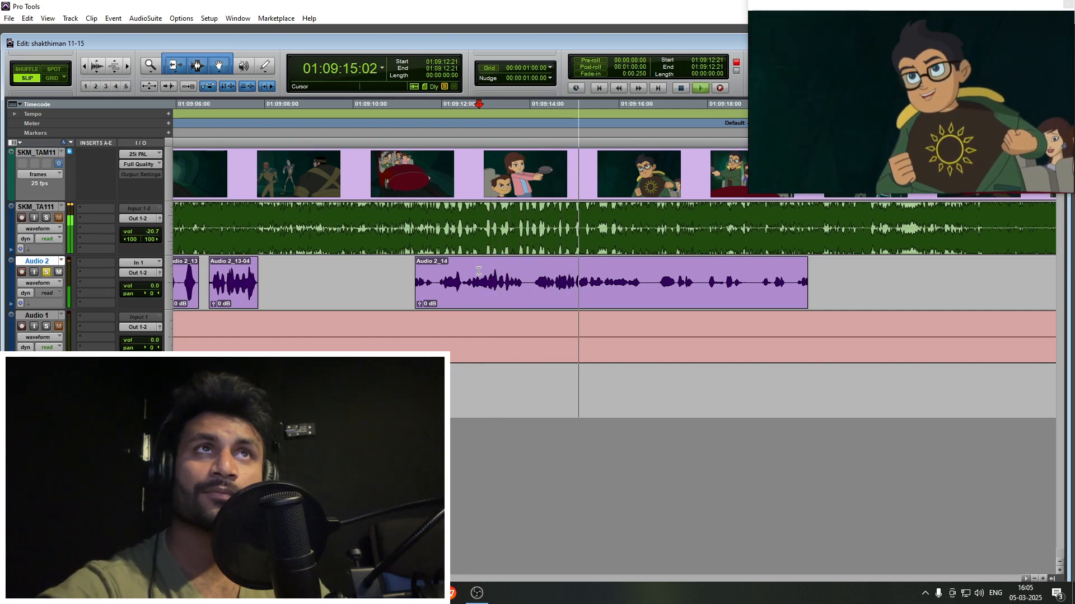
{"action": "key", "text": "shift+s"}
{"action": "key", "text": "shift+r"}
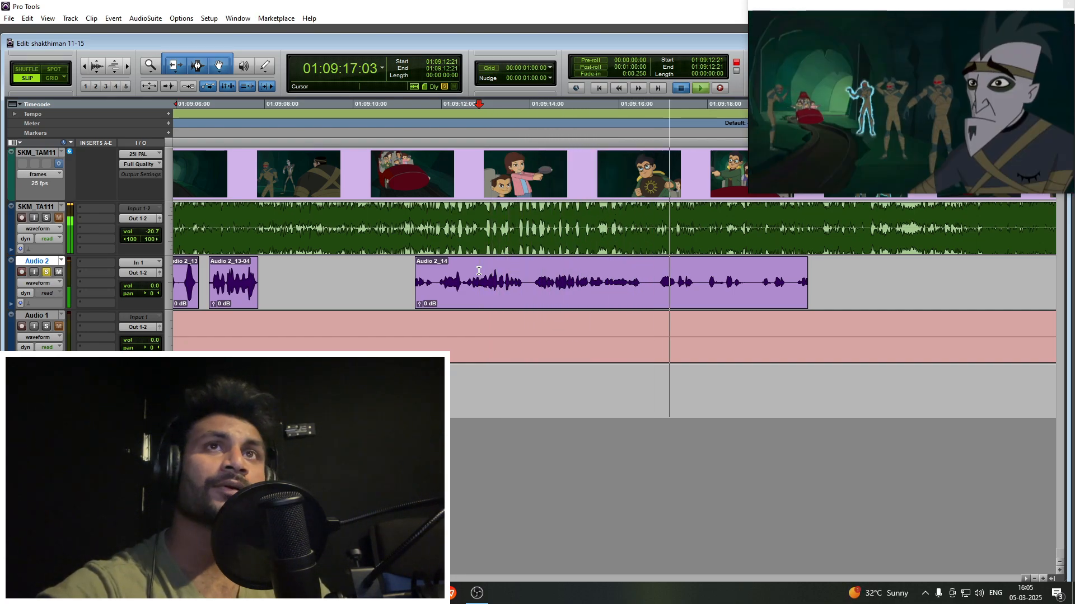
{"action": "key", "text": "space"}
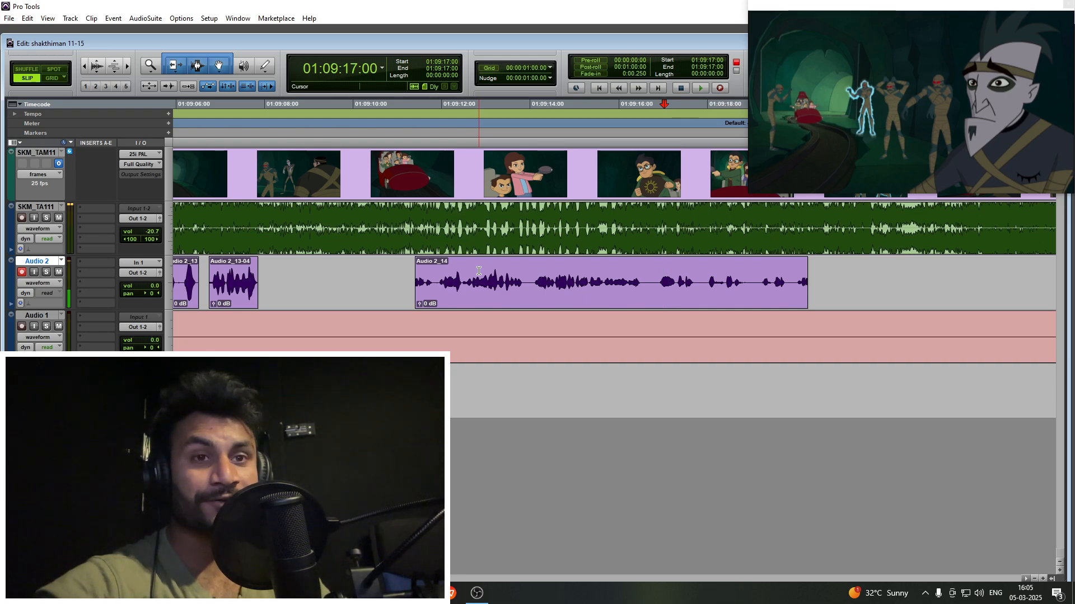
- Undo the last clip change and delete the remaining take of the glowing mummies scene from Audio 2
{"action": "left_click", "coordinate": [501, 298]}
{"action": "key", "text": "ctrl+z"}
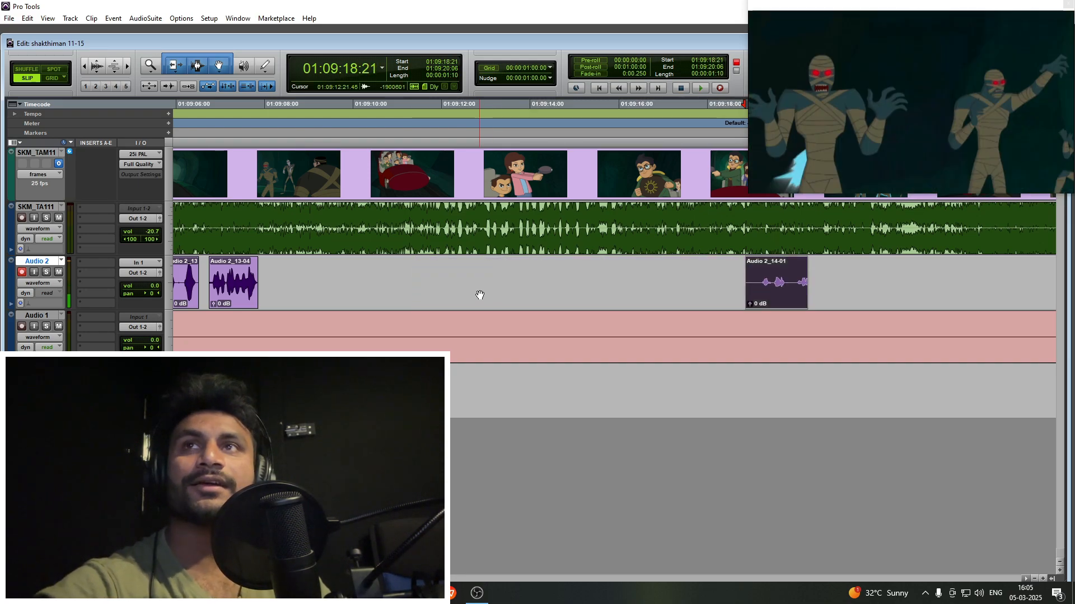
{"action": "key", "text": "Delete"}
- Place the Audio 2 cursor at 01:09:12:07 on the girl's aiming shot and dismiss the video engine error
{"action": "left_click_drag", "start_coordinate": [713, 272], "coordinate": [504, 270]}
{"action": "left_click", "coordinate": [506, 270]}
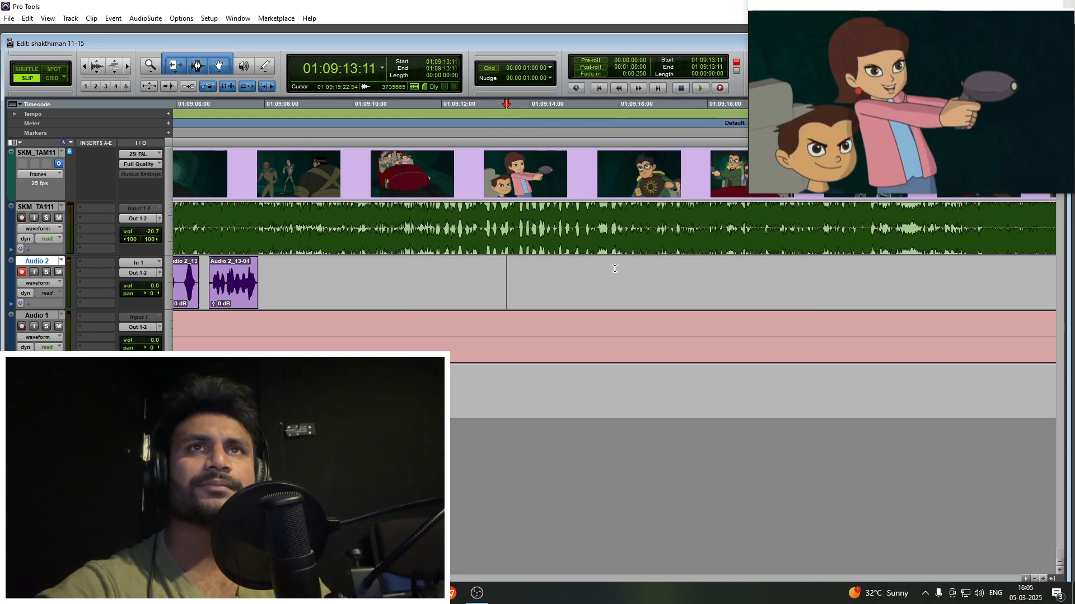
{"action": "left_click", "coordinate": [614, 269]}
{"action": "left_click", "coordinate": [459, 271]}
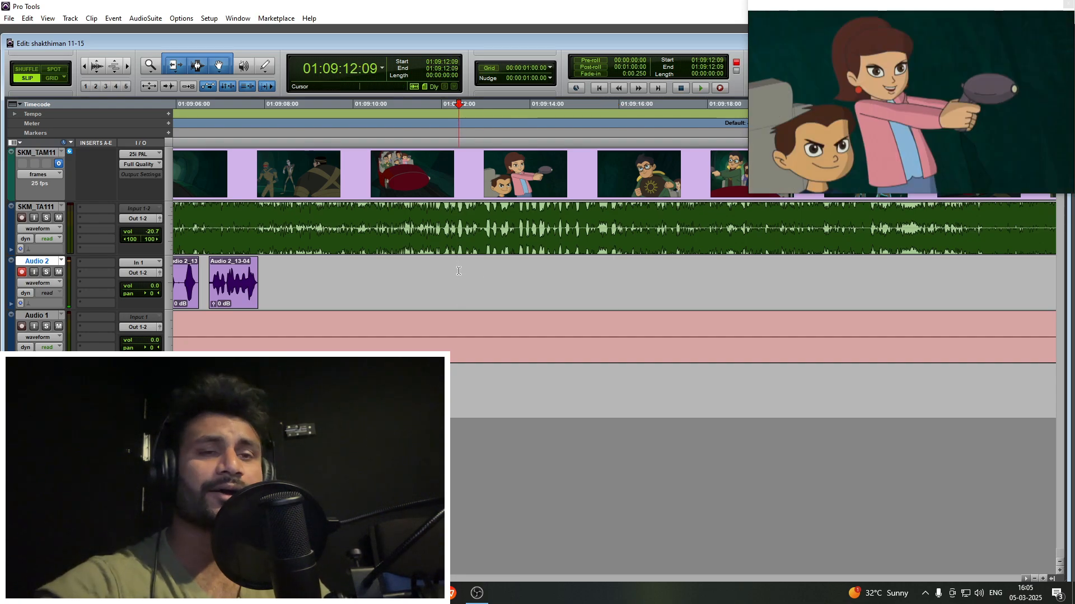
{"action": "key", "text": "n"}
{"action": "key", "text": "space"}
{"action": "left_click", "coordinate": [626, 242]}
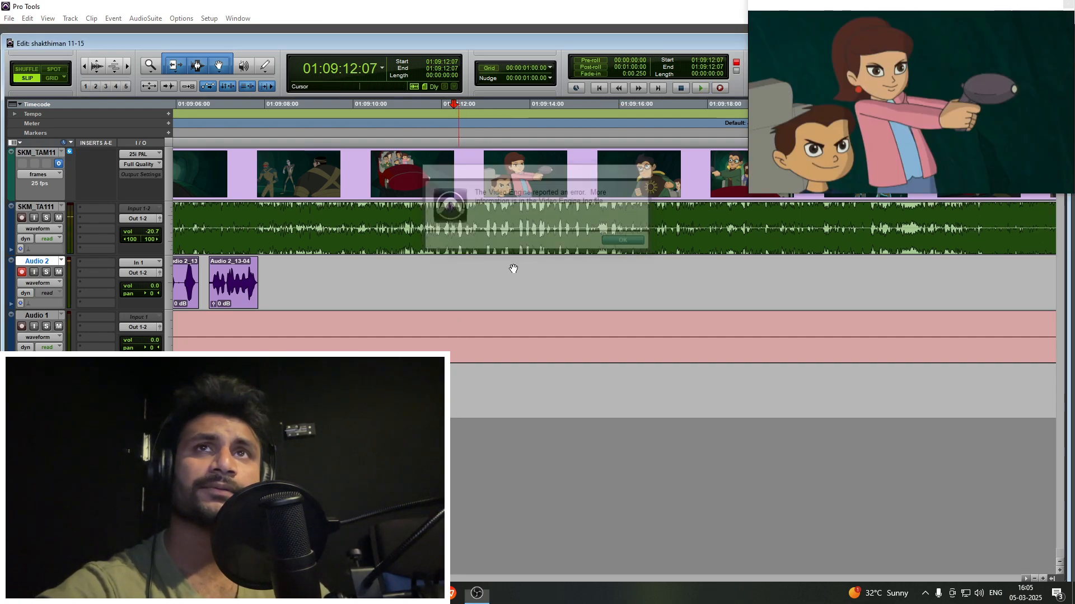
- Play on from the girl's aiming shot and check the guide audio up to 01:09:23:19 for the next line
{"action": "left_click", "coordinate": [466, 268]}
{"action": "key", "text": "space"}
{"action": "scroll", "coordinate": [491, 271], "scroll_direction": "right", "scroll_amount": 2}
{"action": "key", "text": "r"}
{"action": "left_click", "coordinate": [494, 271]}
{"action": "left_click", "coordinate": [461, 280]}
{"action": "key", "text": "t"}
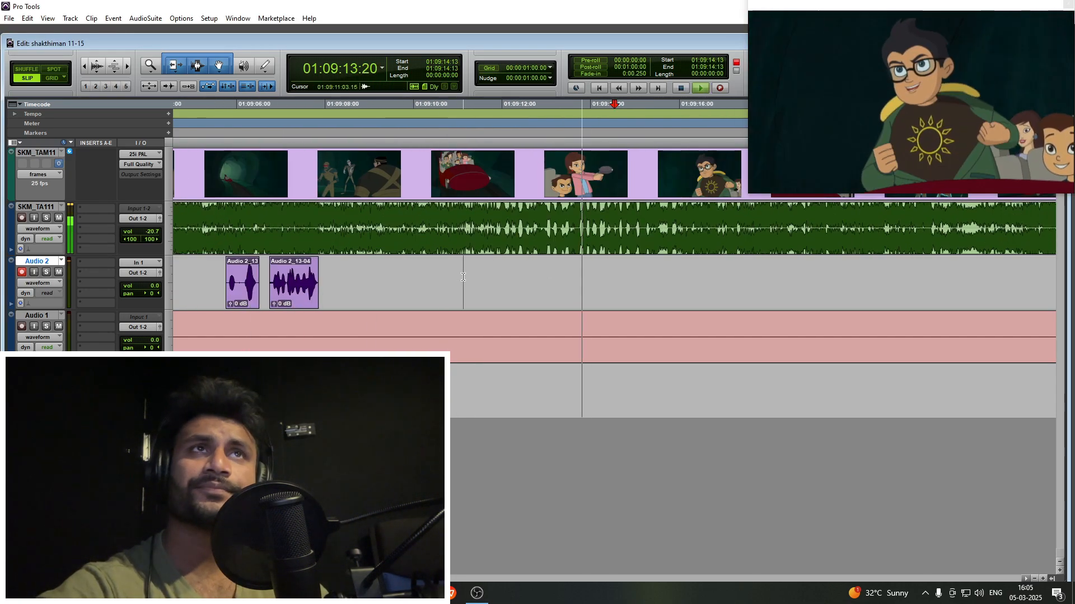
{"action": "key", "text": "r"}
{"action": "key", "text": "r"}
{"action": "key", "text": "t"}
{"action": "key", "text": "t"}
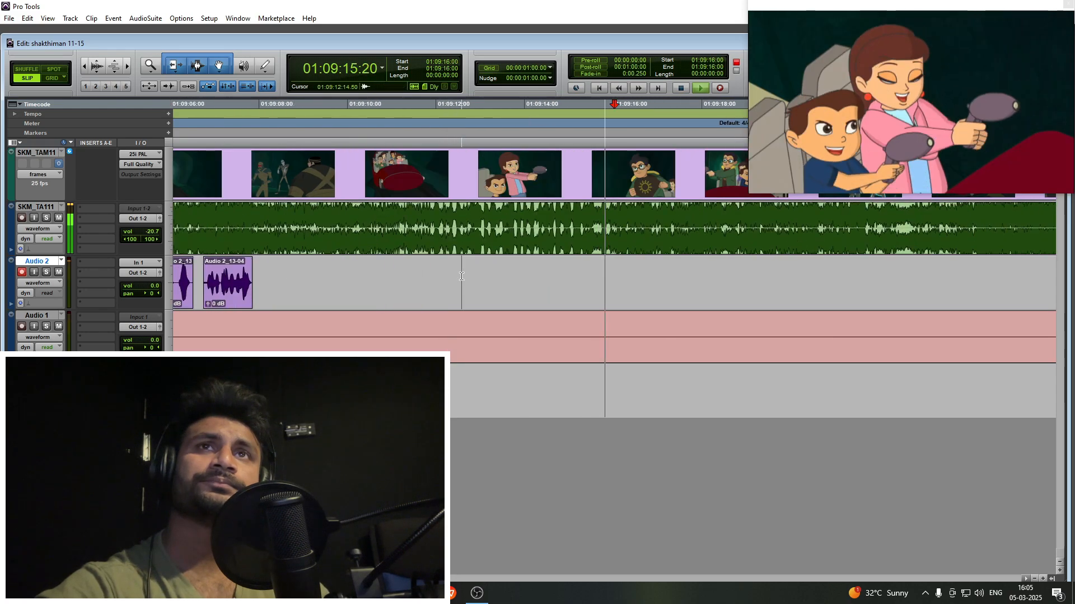
{"action": "key", "text": "r"}
{"action": "left_click", "coordinate": [464, 276]}
{"action": "key", "text": "t"}
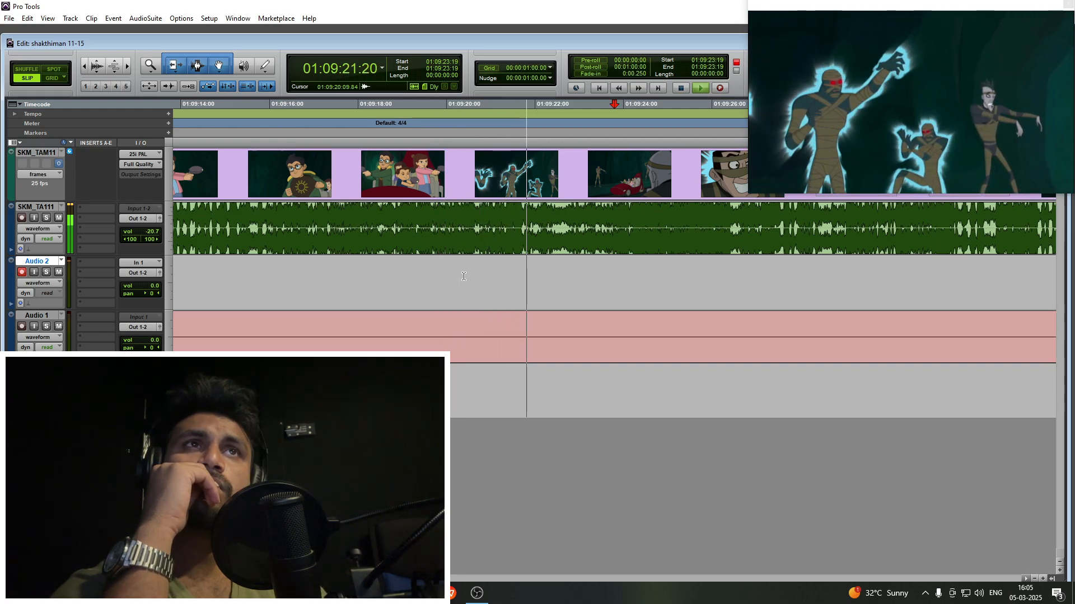
- Place the Audio 2 cursor at 01:09:22:16 and record a take over the electrocuted mummy and grinning bandaged villain shots
{"action": "key", "text": "r"}
{"action": "key", "text": "r"}
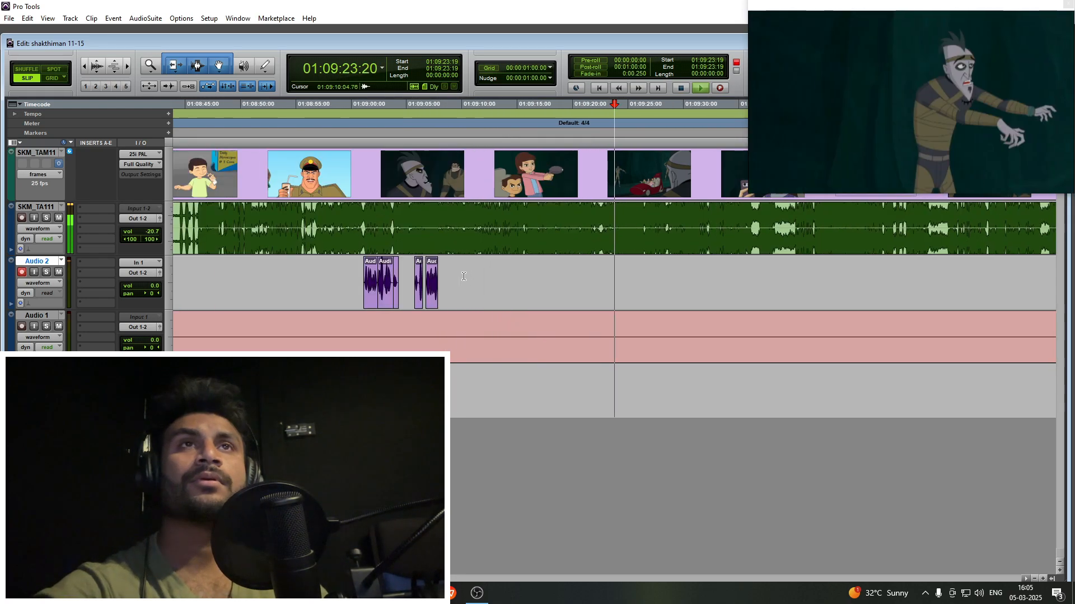
{"action": "scroll", "coordinate": [358, 290], "scroll_direction": "right", "scroll_amount": 2}
{"action": "left_click", "coordinate": [465, 283]}
{"action": "key", "text": "t"}
{"action": "left_click", "coordinate": [561, 284]}
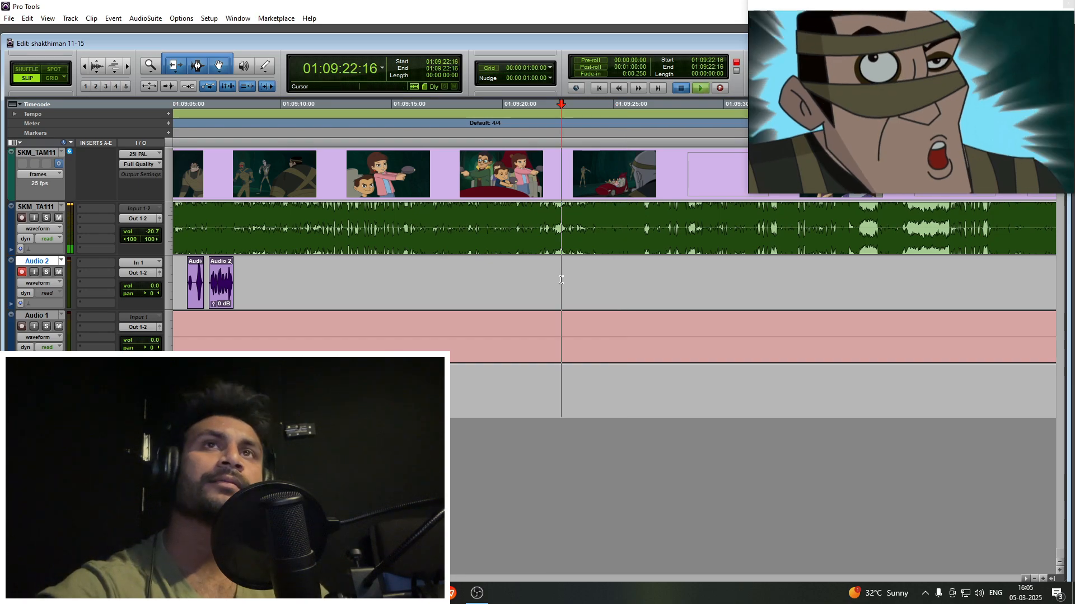
{"action": "key", "text": "t"}
{"action": "key", "text": "t"}
{"action": "key", "text": "ctrl+space"}
{"action": "scroll", "coordinate": [512, 282], "scroll_direction": "right", "scroll_amount": 2}
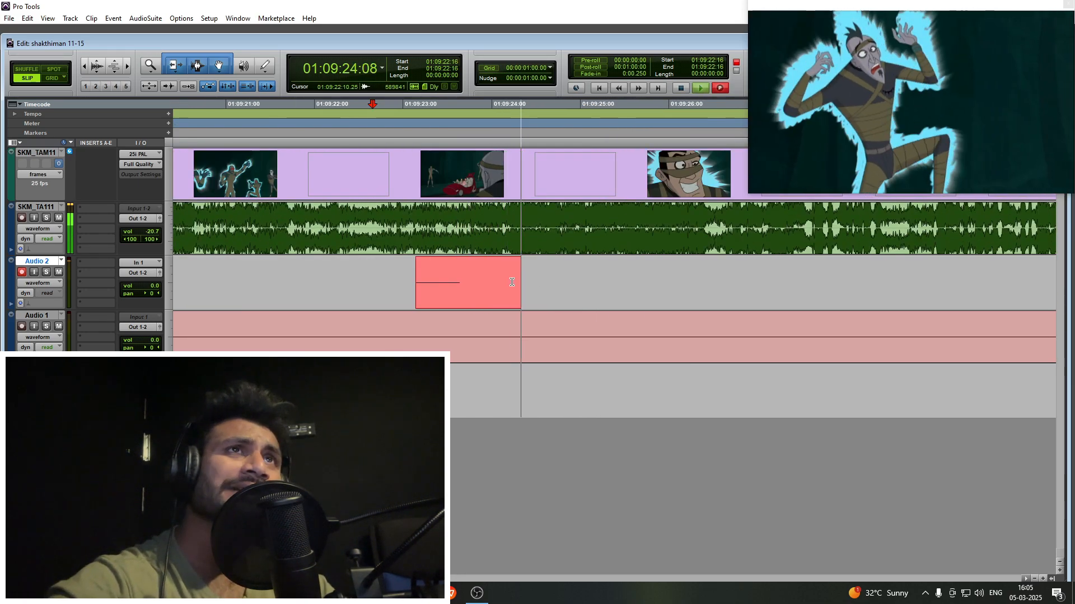
{"action": "scroll", "coordinate": [498, 281], "scroll_direction": "right", "scroll_amount": 2}
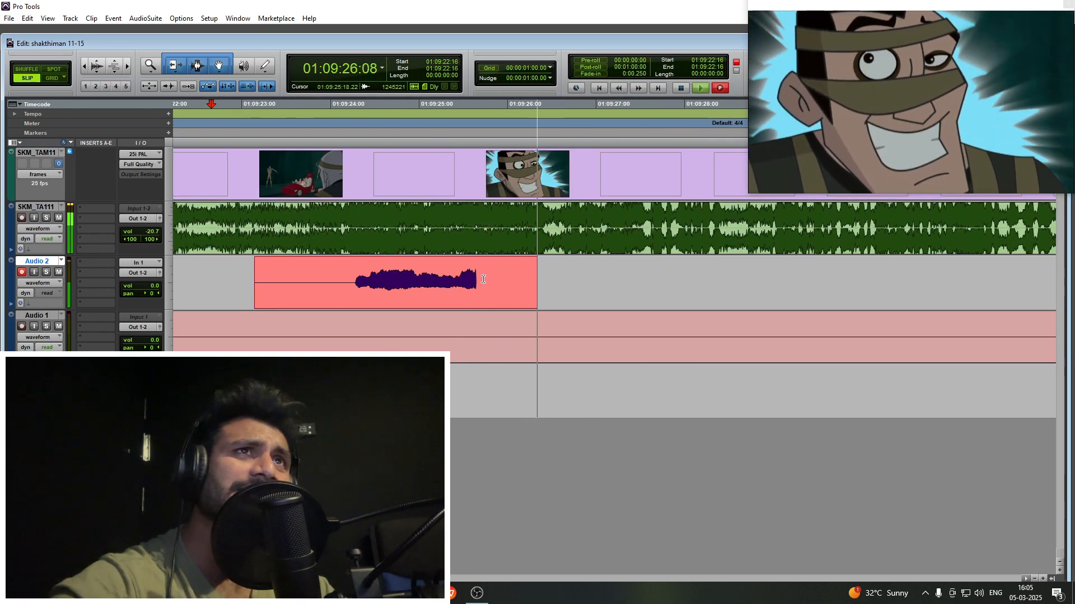
{"action": "key", "text": "space"}
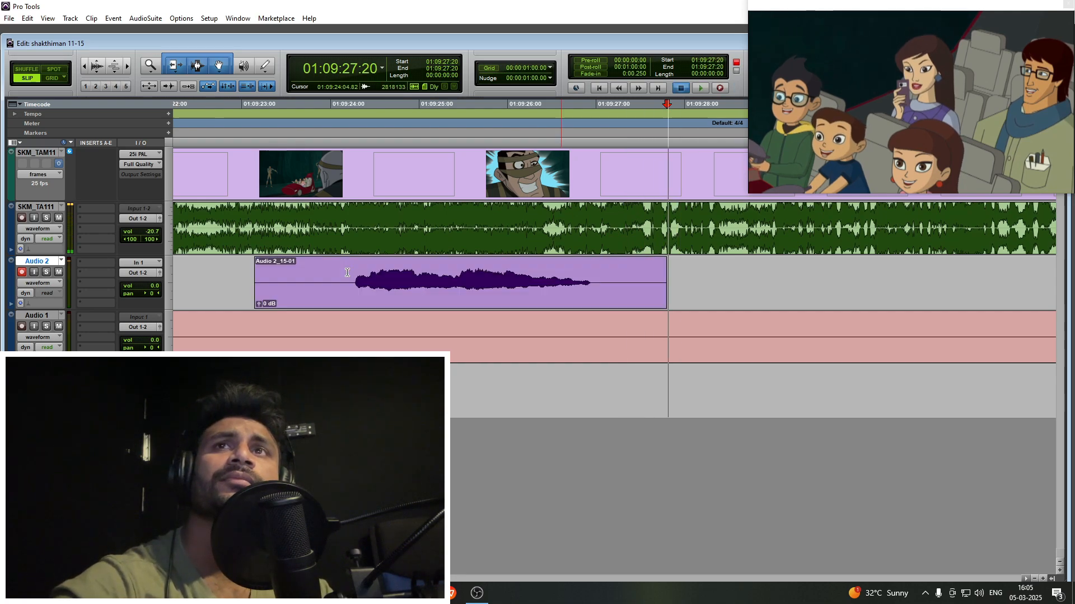
- Trim the empty start and end of the new take and shift it slightly earlier, ending it at about 01:09:26:21
{"action": "key", "text": "space"}
{"action": "left_click", "coordinate": [347, 273]}
{"action": "key", "text": "a"}
{"action": "left_click_drag", "start_coordinate": [534, 288], "coordinate": [515, 287]}
{"action": "scroll", "coordinate": [584, 271], "scroll_direction": "right", "scroll_amount": 4}
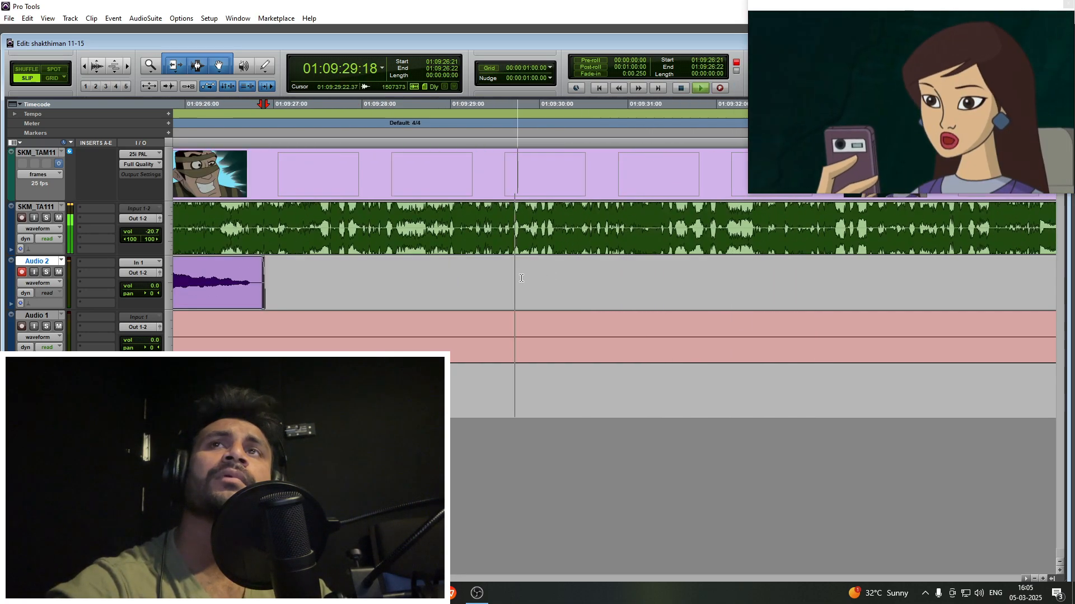
- Play ahead through the scene of the woman with the phone and cue 01:09:33:03 to look for the next line
{"action": "key", "text": "r"}
{"action": "key", "text": "r"}
{"action": "left_click", "coordinate": [664, 273]}
{"action": "key", "text": "t"}
{"action": "scroll", "coordinate": [590, 272], "scroll_direction": "right", "scroll_amount": 3}
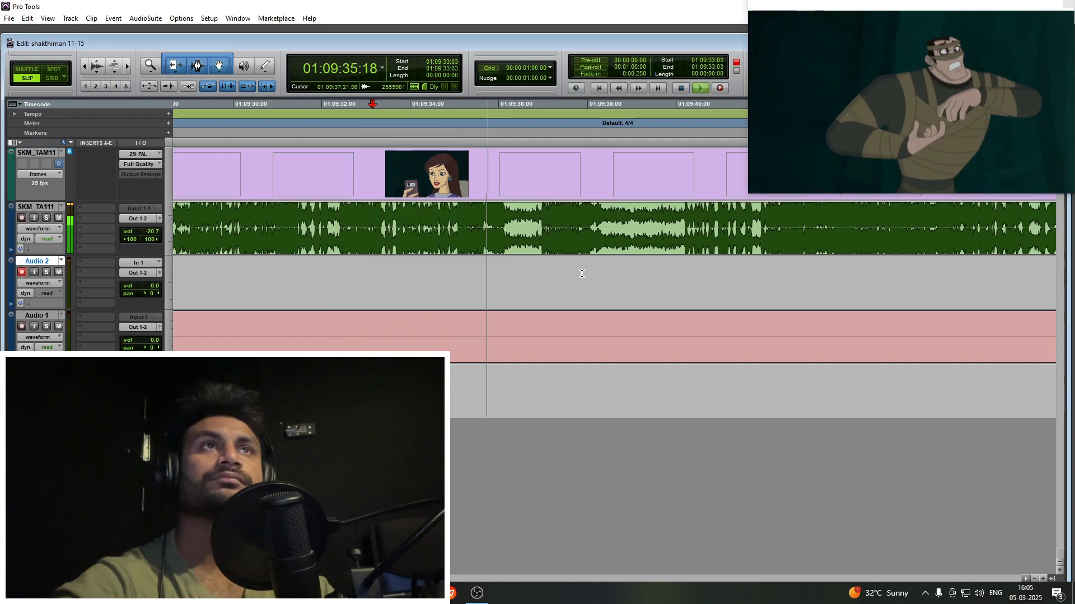
- Record a take on Audio 2 from 01:09:36:16 over the shot of the two glowing villains
{"action": "scroll", "coordinate": [584, 273], "scroll_direction": "right", "scroll_amount": 3}
{"action": "left_click", "coordinate": [463, 274]}
{"action": "key", "text": "t"}
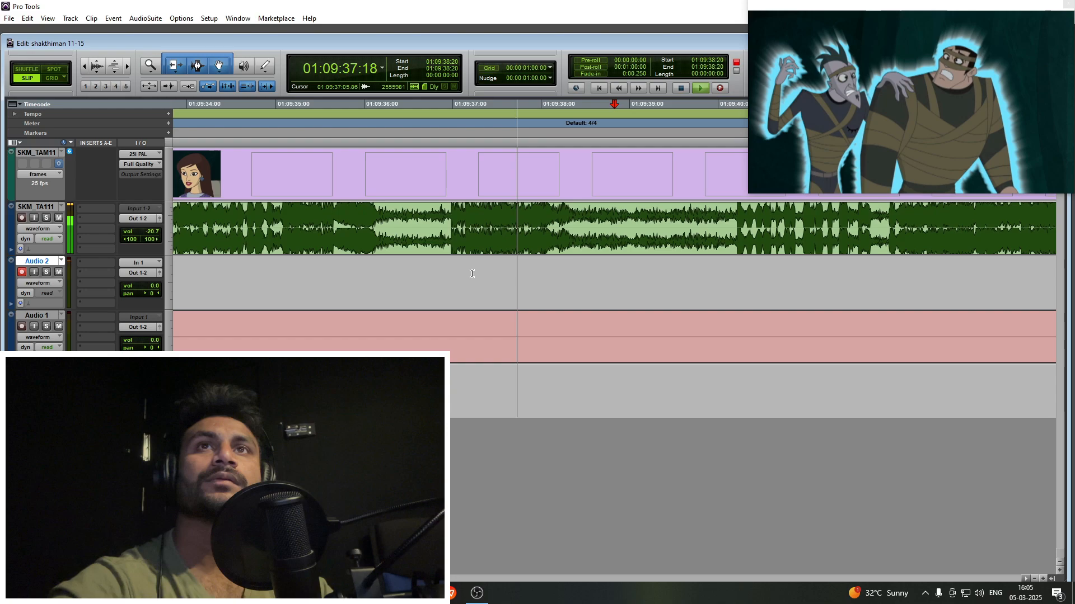
{"action": "key", "text": "ctrl+space"}
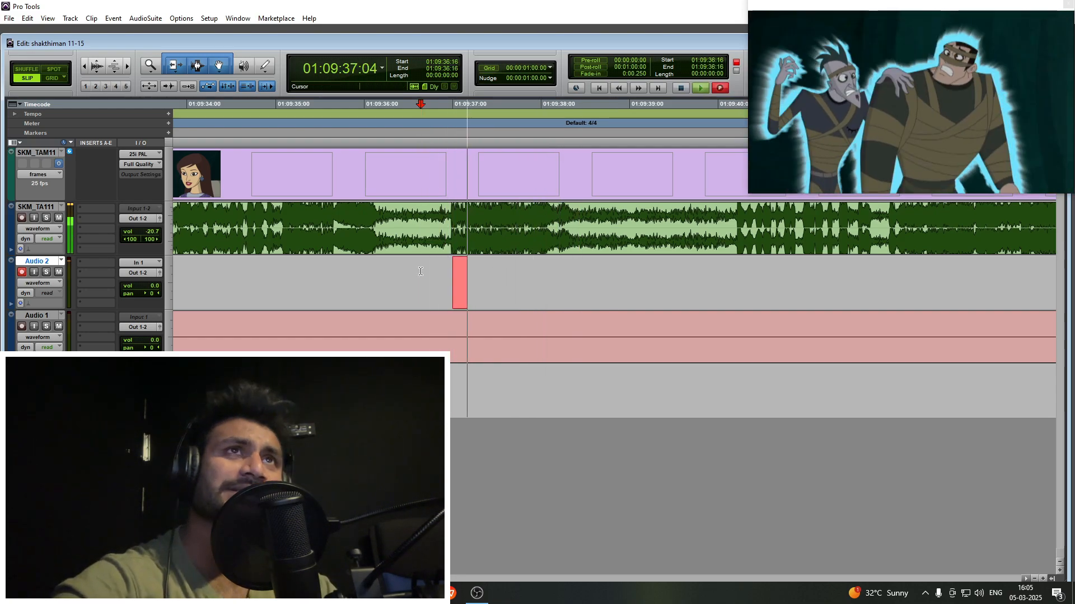
{"action": "key", "text": "space"}
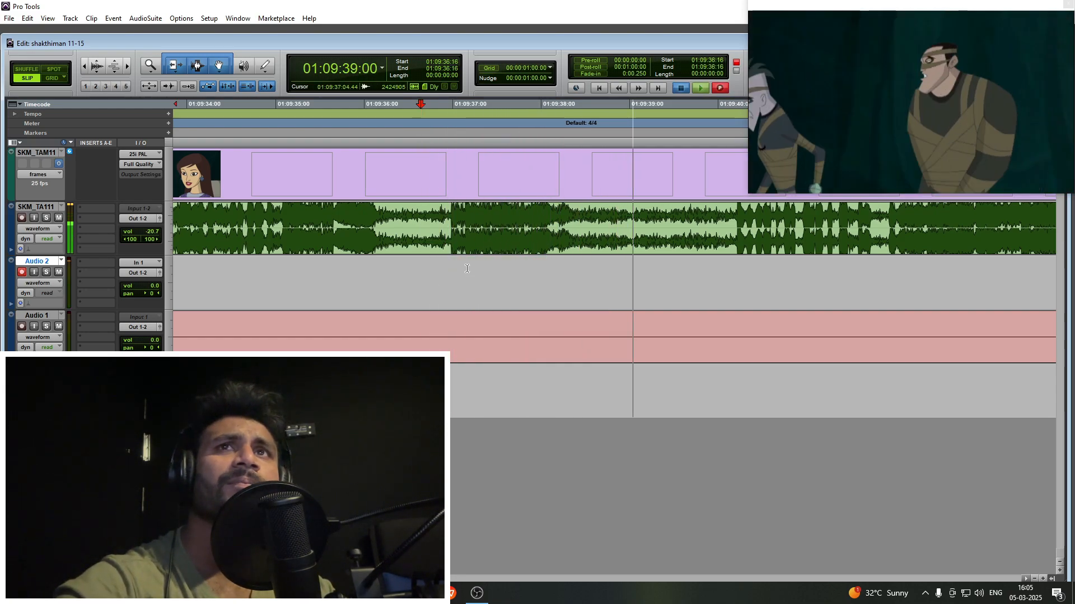
- Dismiss the video engine error, then shift the new take slightly earlier and trim its end at 01:09:38:10
{"action": "left_click", "coordinate": [498, 297]}
{"action": "left_click", "coordinate": [671, 141]}
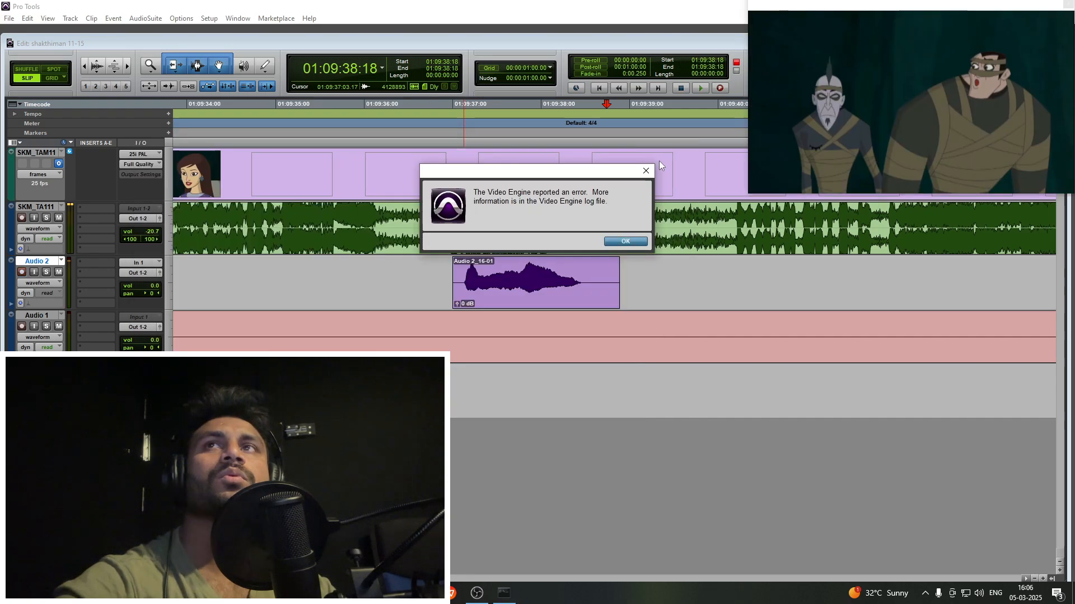
{"action": "left_click", "coordinate": [622, 242]}
{"action": "double_click", "coordinate": [578, 272]}
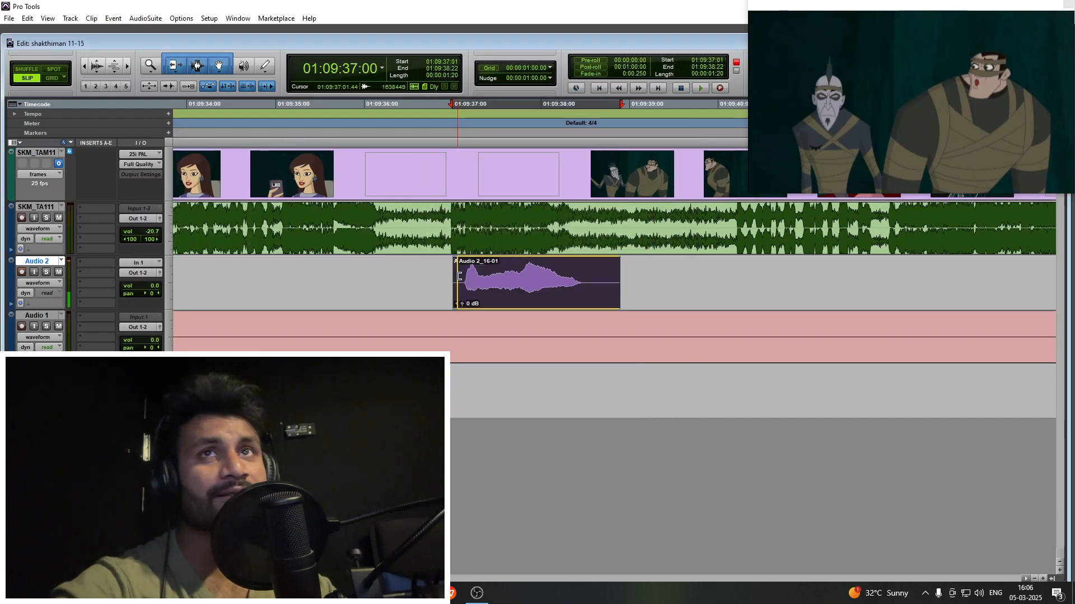
{"action": "left_click", "coordinate": [577, 271]}
{"action": "key", "text": "s"}
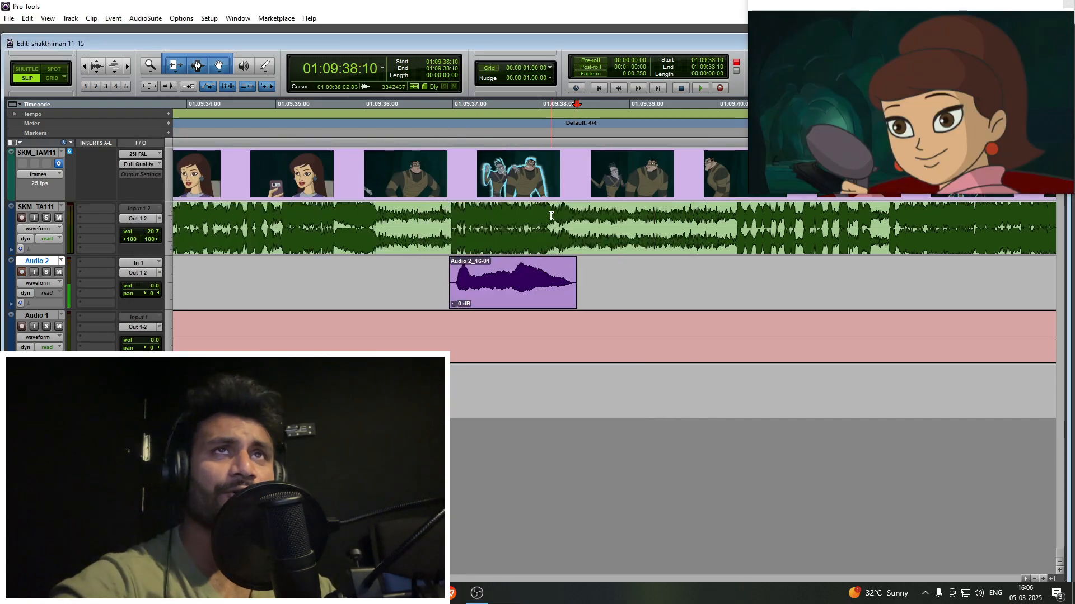
- Play on past the trimmed take and cue 01:09:39:18 to review the upcoming villain scene
{"action": "left_click", "coordinate": [612, 279]}
{"action": "key", "text": "space"}
{"action": "key", "text": "r"}
{"action": "key", "text": "r"}
{"action": "left_click", "coordinate": [633, 277]}
{"action": "key", "text": "t"}
{"action": "scroll", "coordinate": [622, 274], "scroll_direction": "right", "scroll_amount": 3}
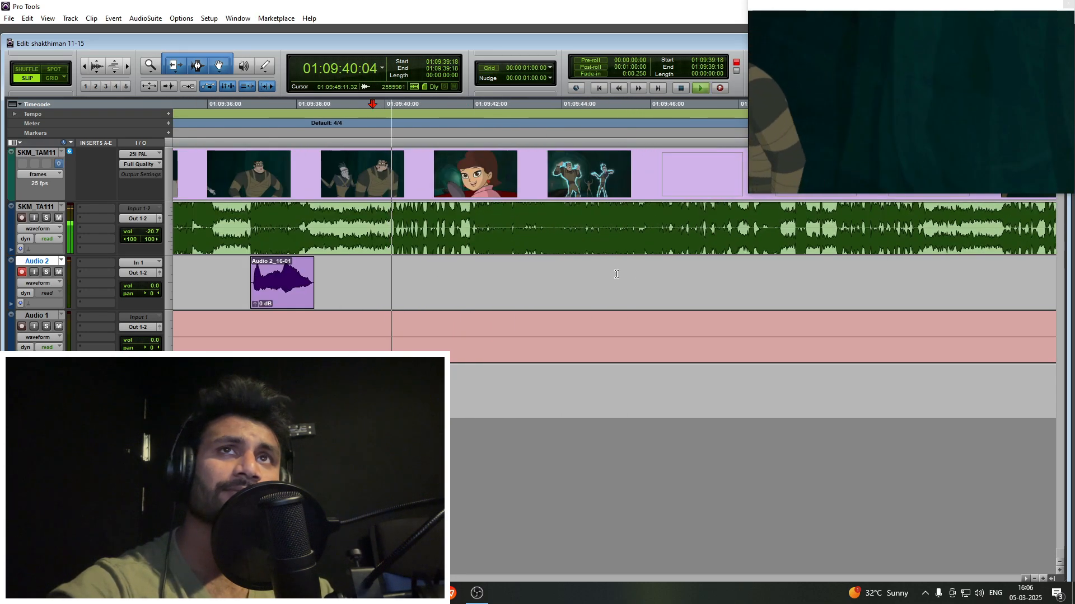
- Cue 01:09:42:08 and record a take on Audio 2 over the two villains being electrocuted in the cave
{"action": "key", "text": "r"}
{"action": "left_click", "coordinate": [551, 272]}
{"action": "key", "text": "t"}
{"action": "scroll", "coordinate": [548, 271], "scroll_direction": "right", "scroll_amount": 3}
{"action": "key", "text": "r"}
{"action": "scroll", "coordinate": [545, 271], "scroll_direction": "right", "scroll_amount": 2}
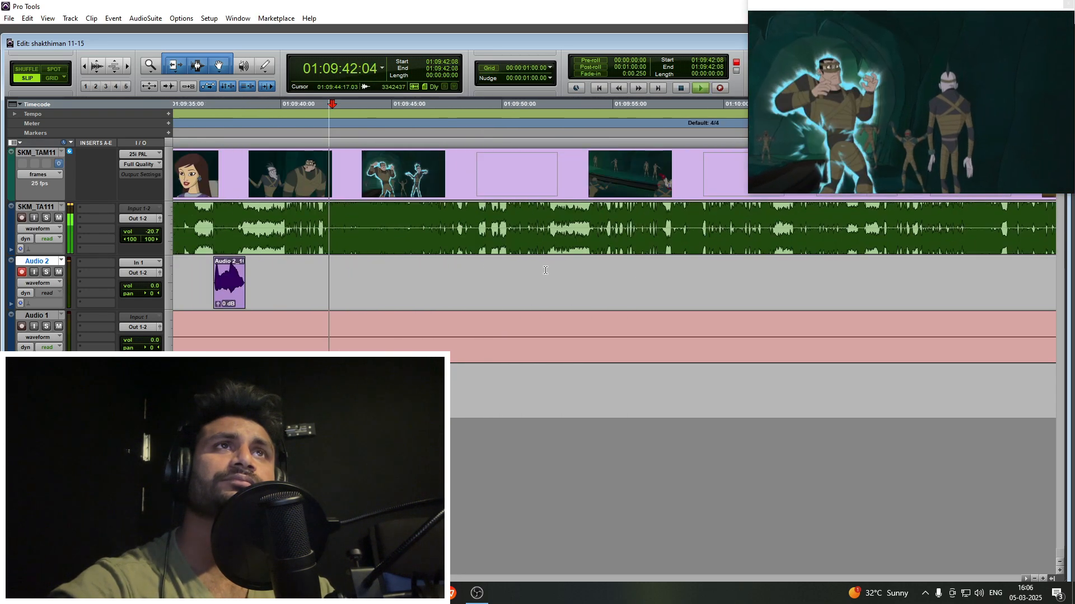
{"action": "key", "text": "t"}
{"action": "key", "text": "ctrl+space"}
{"action": "key", "text": "t"}
{"action": "scroll", "coordinate": [507, 271], "scroll_direction": "right", "scroll_amount": 2}
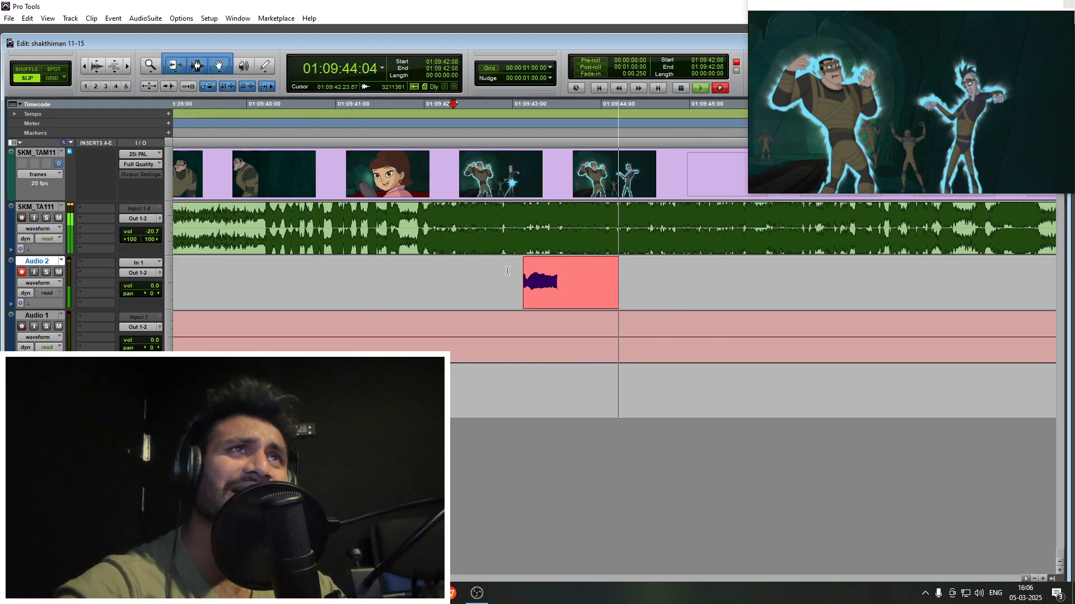
{"action": "scroll", "coordinate": [493, 274], "scroll_direction": "right", "scroll_amount": 2}
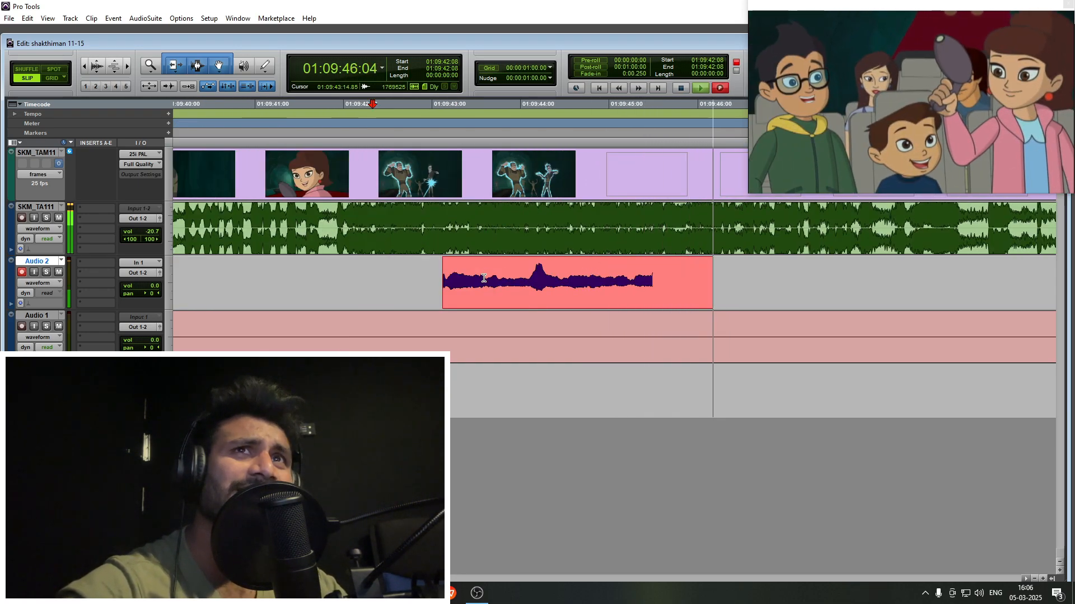
{"action": "key", "text": "space"}
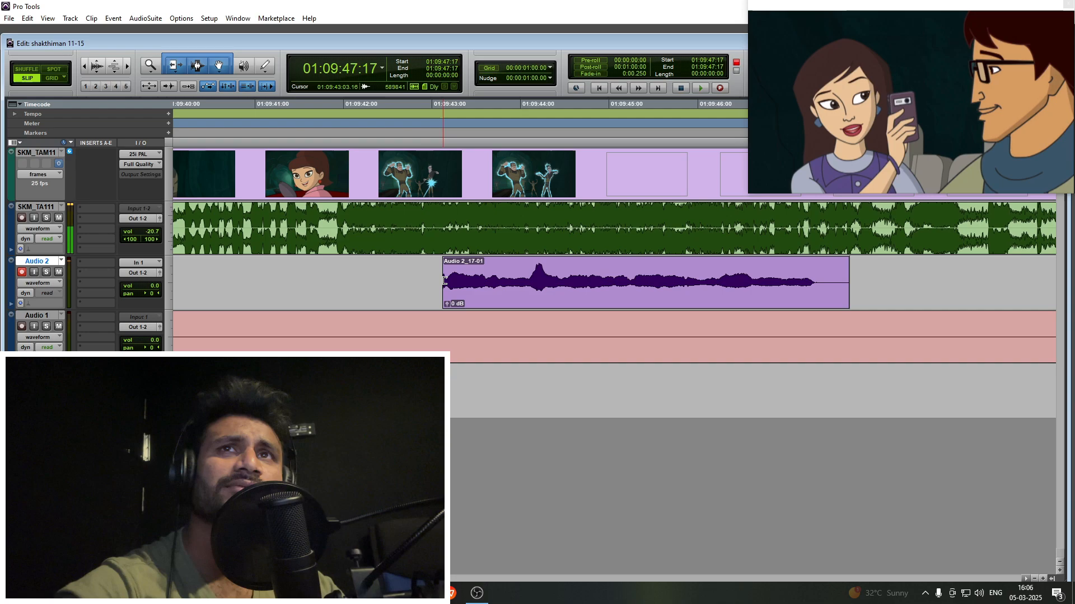
- Extend the new take's start back to 01:09:42:15 and add a short fade-in, dismissing the video engine error
{"action": "left_click", "coordinate": [608, 243]}
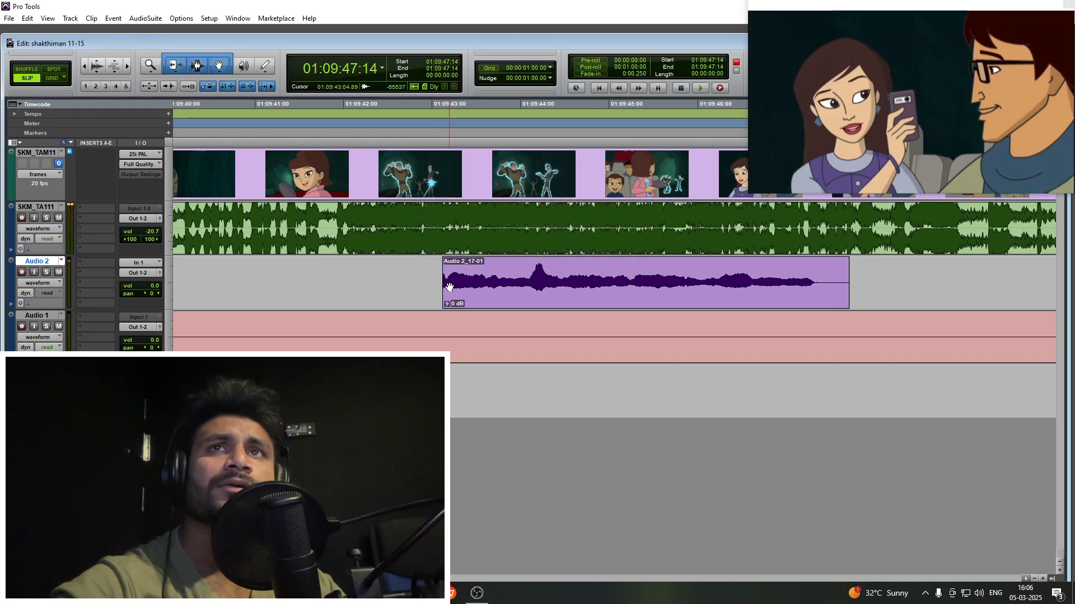
{"action": "left_click_drag", "start_coordinate": [447, 286], "coordinate": [348, 272]}
{"action": "left_click", "coordinate": [398, 272]}
{"action": "key", "text": "a"}
{"action": "left_click", "coordinate": [406, 271]}
{"action": "key", "text": "d"}
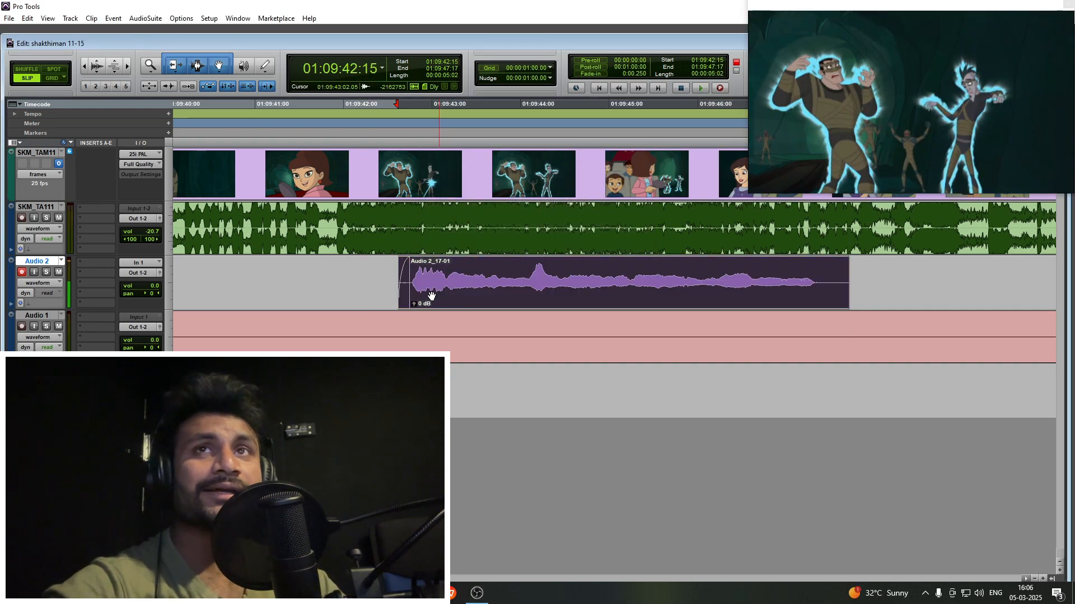
- Move the electrocution take earlier to start at 01:09:42:10 and trim its end at 01:09:47:04
{"action": "left_click_drag", "start_coordinate": [430, 295], "coordinate": [411, 294]}
{"action": "scroll", "coordinate": [420, 294], "scroll_direction": "right", "scroll_amount": 3}
{"action": "left_click", "coordinate": [560, 275]}
{"action": "key", "text": "s"}
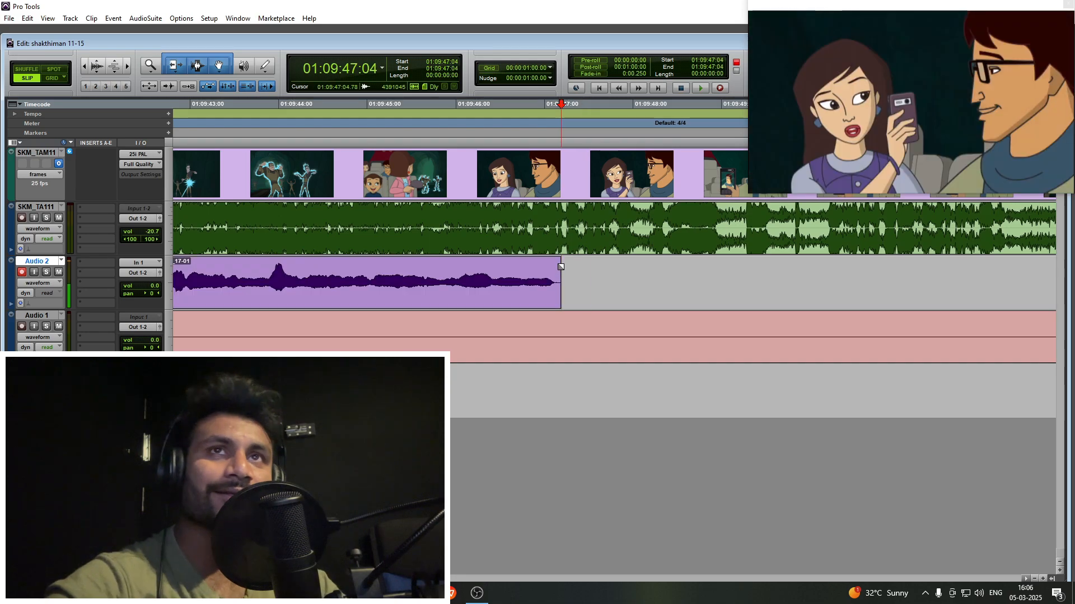
- Nudge the electrocution take slightly earlier against the guide audio and place the cursor at 01:09:47:08
{"action": "left_click", "coordinate": [578, 268]}
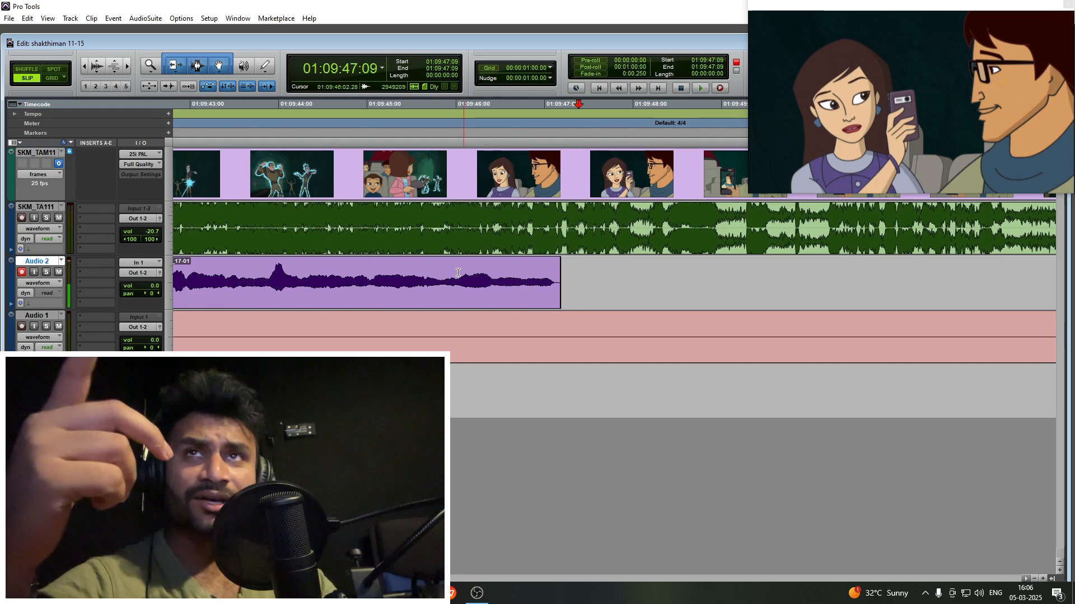
{"action": "left_click", "coordinate": [487, 234]}
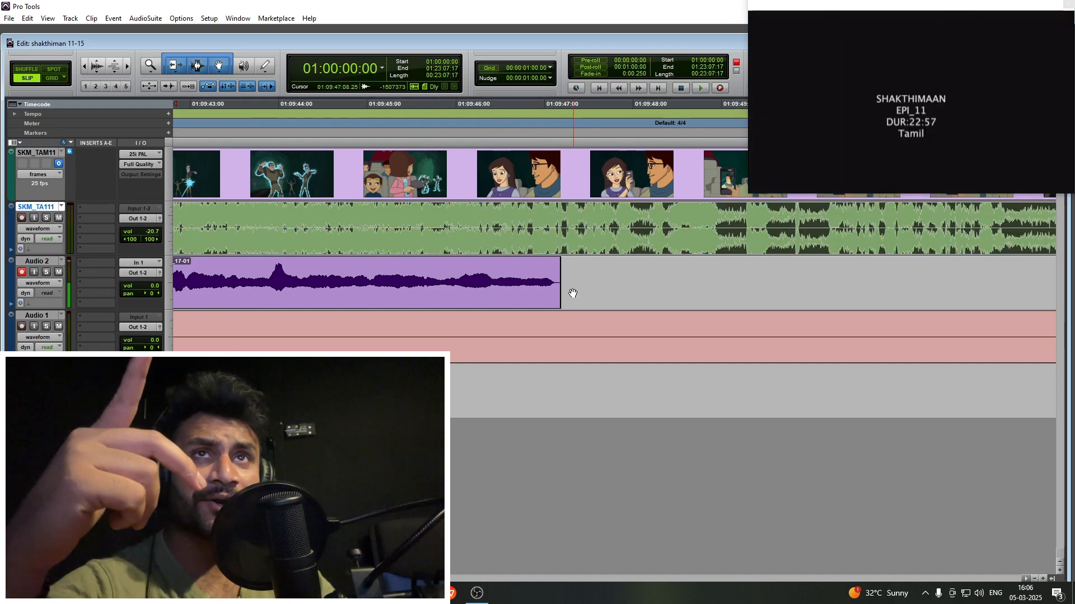
{"action": "left_click", "coordinate": [567, 273]}
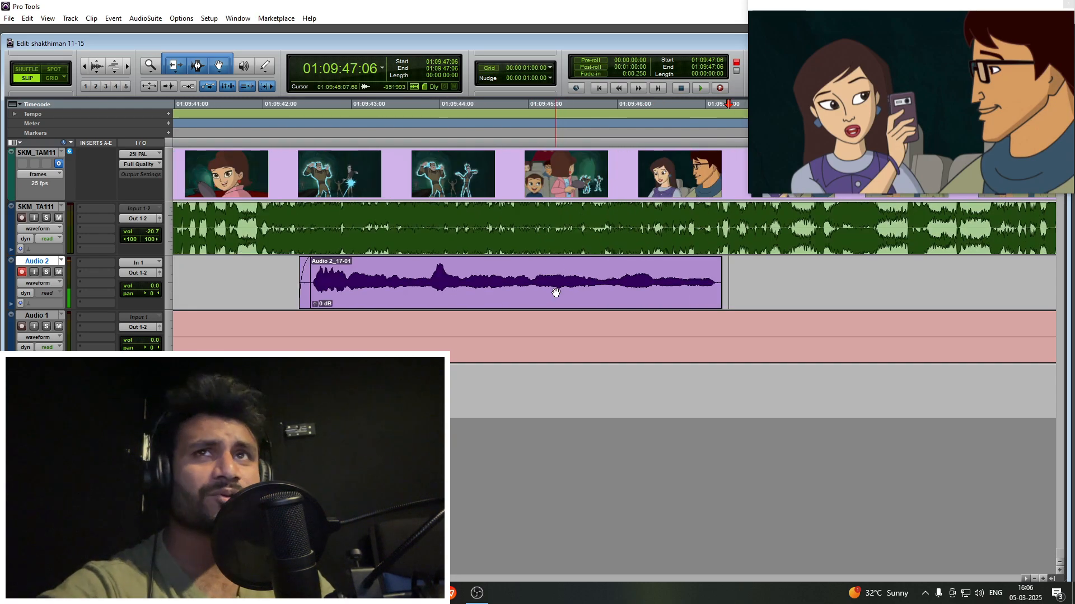
{"action": "left_click", "coordinate": [553, 297]}
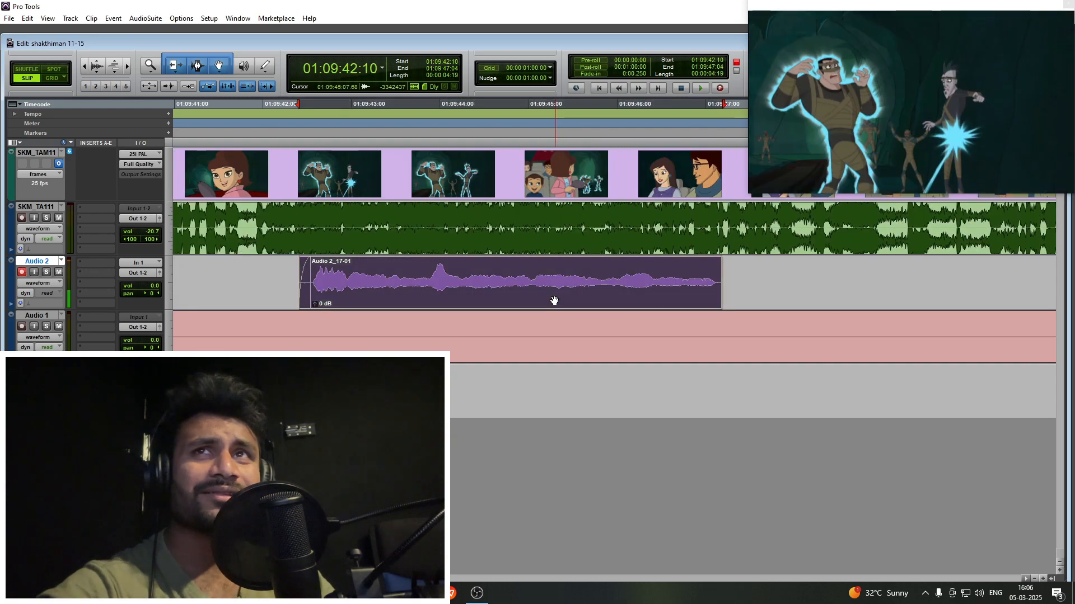
{"action": "left_click", "coordinate": [575, 272]}
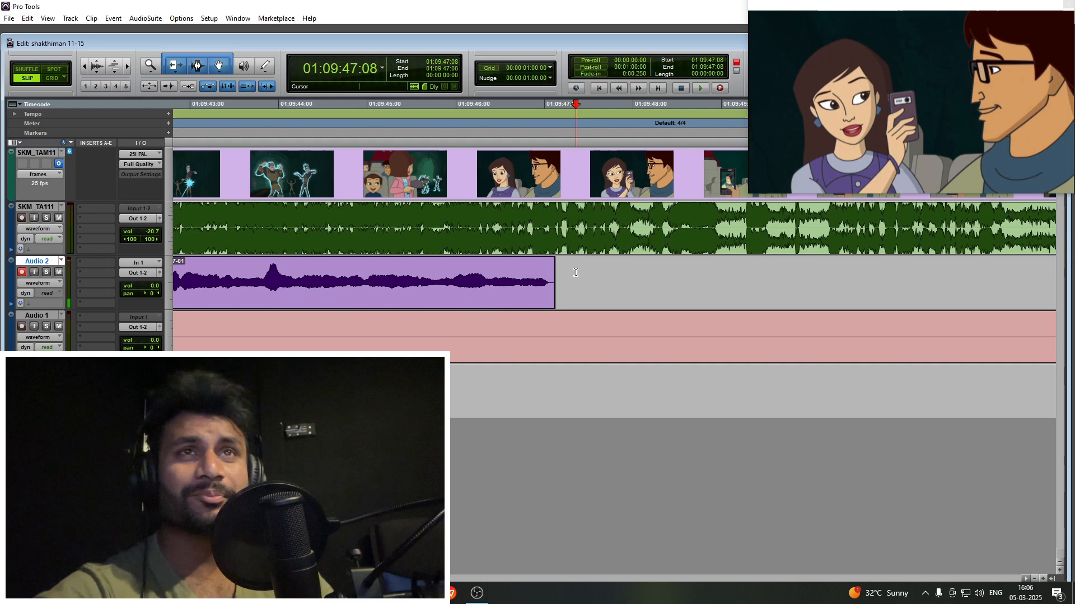
- Play from 01:09:47:08 through the phone-filming scene and survey the whole timeline for remaining lines
{"action": "key", "text": "n"}
{"action": "key", "text": "space"}
{"action": "key", "text": "r"}
{"action": "key", "text": "r"}
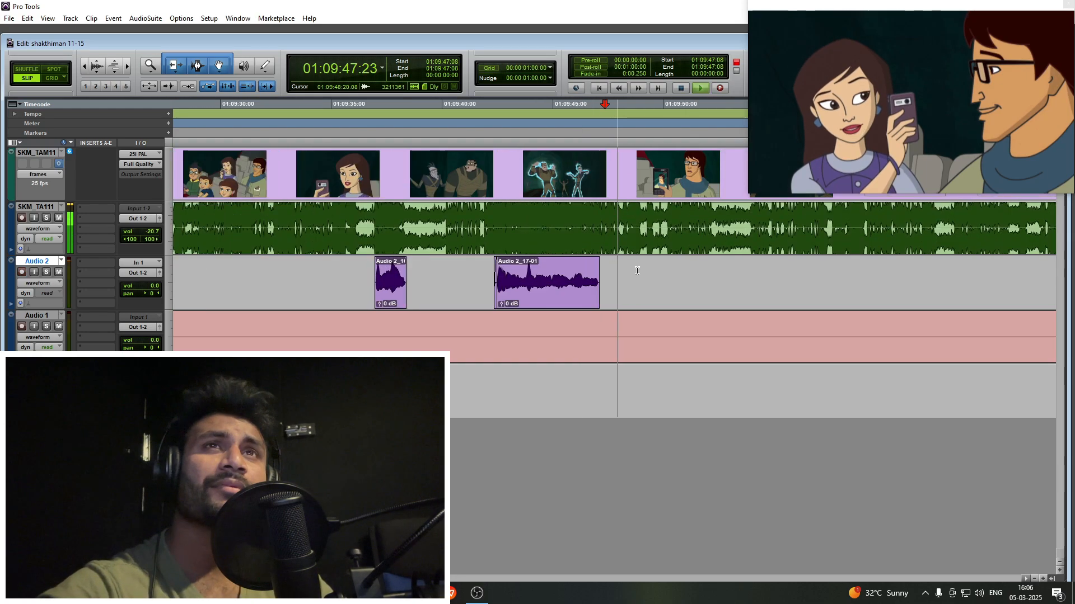
{"action": "left_click", "coordinate": [653, 272]}
{"action": "key", "text": "t"}
{"action": "key", "text": "r"}
{"action": "key", "text": "r"}
{"action": "key", "text": "r"}
{"action": "key", "text": "r"}
{"action": "key", "text": "r"}
{"action": "key", "text": "r"}
{"action": "key", "text": "r"}
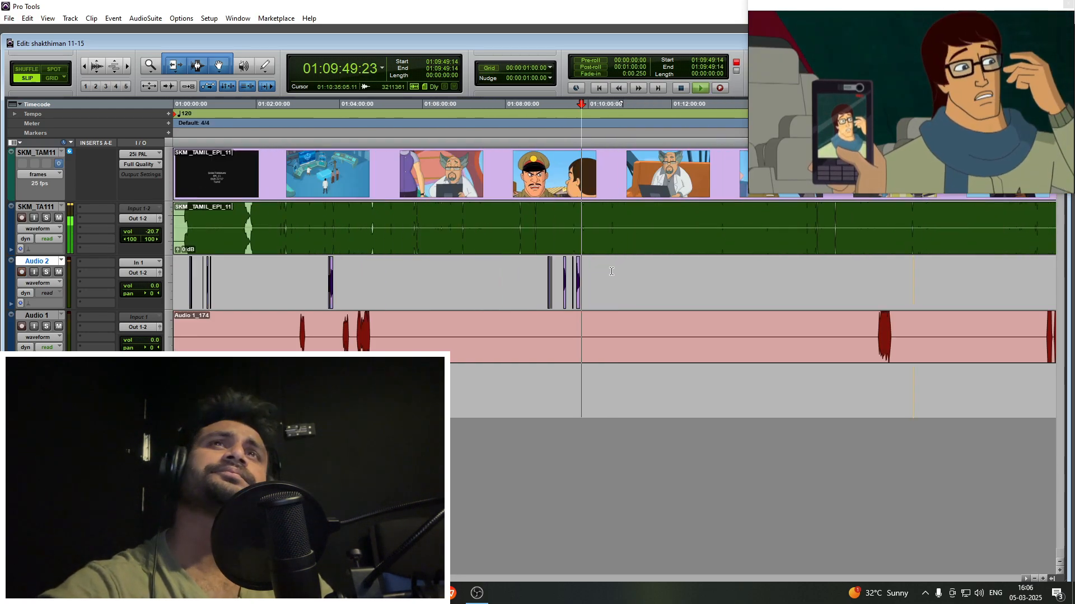
- Play on to the close shot of the two angry villains and place the Audio 2 cursor at 01:09:58:10
{"action": "key", "text": "t"}
{"action": "key", "text": "t"}
{"action": "key", "text": "t"}
{"action": "key", "text": "t"}
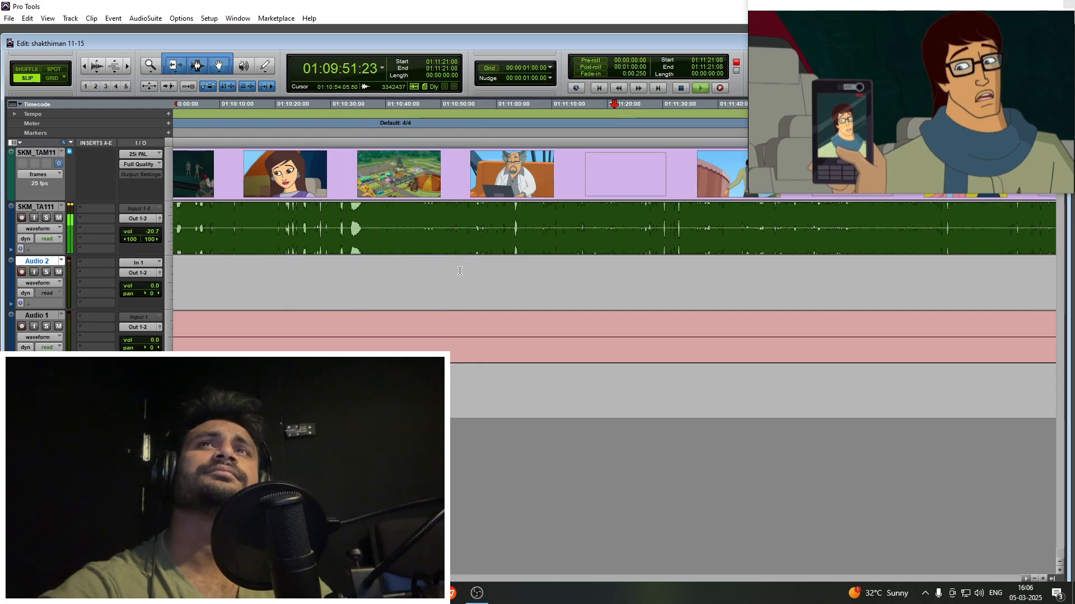
{"action": "key", "text": "t"}
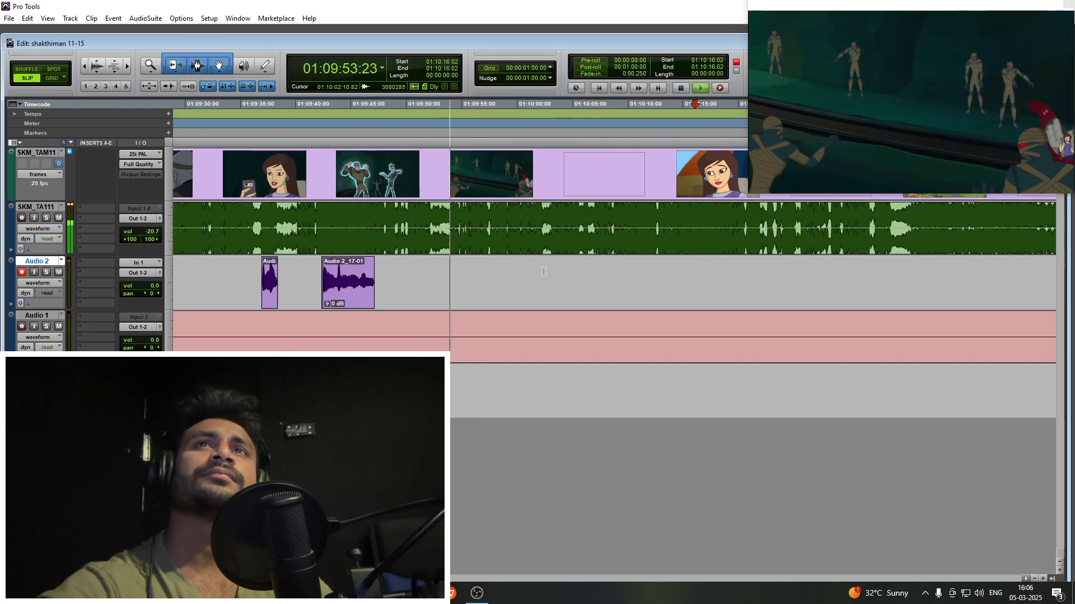
{"action": "key", "text": "t"}
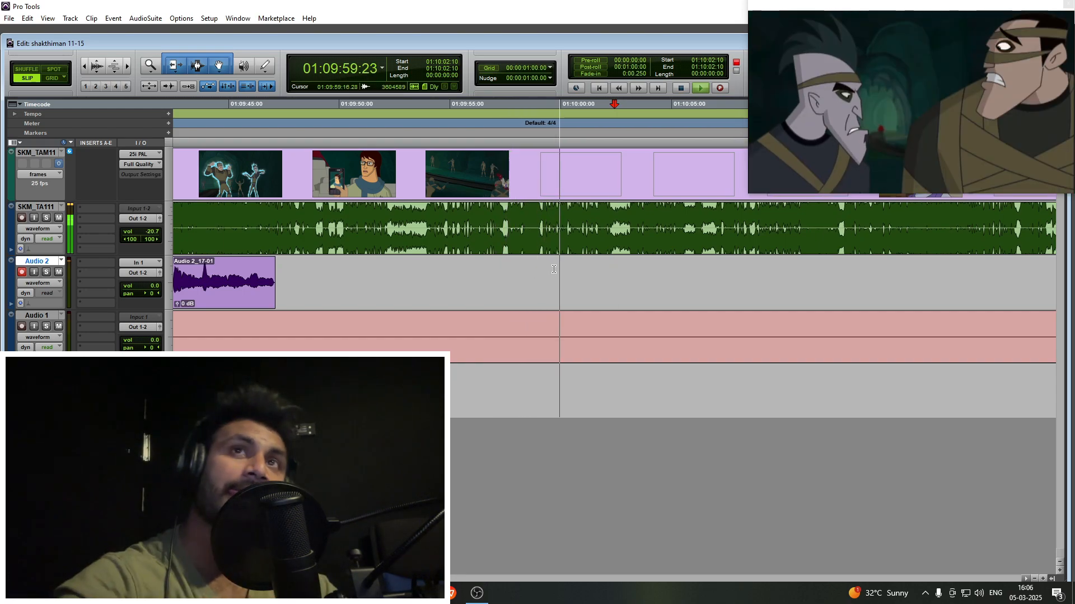
{"action": "left_click", "coordinate": [557, 269]}
{"action": "key", "text": "t"}
{"action": "key", "text": "t"}
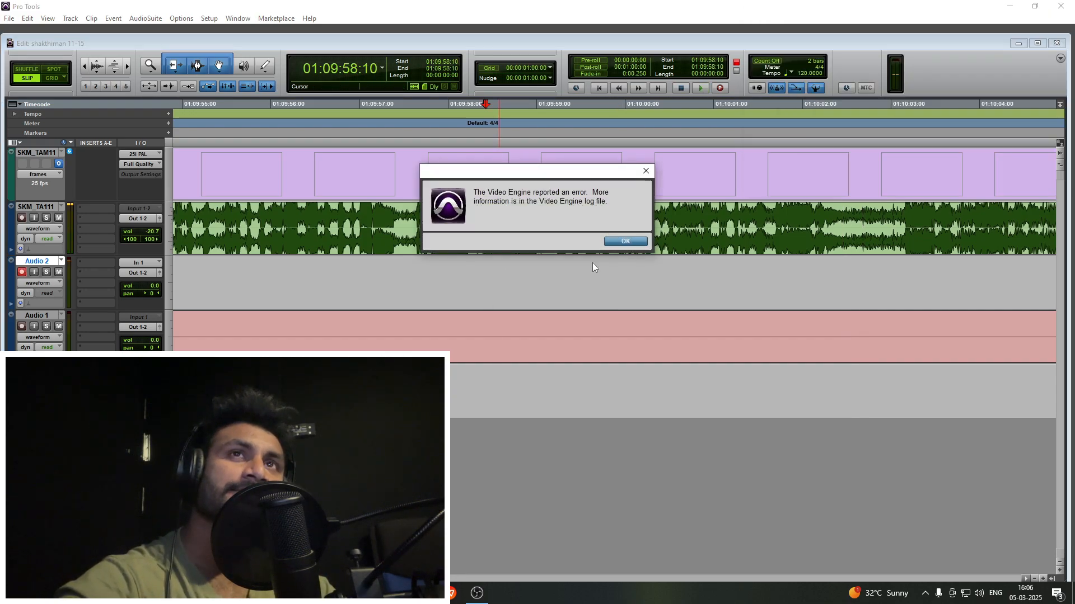
- Try to record the angry villains' close-up line on Audio 2, with playback starting from 01:09:58:12
{"action": "left_click", "coordinate": [614, 248]}
{"action": "left_click", "coordinate": [493, 266]}
{"action": "key", "text": "t"}
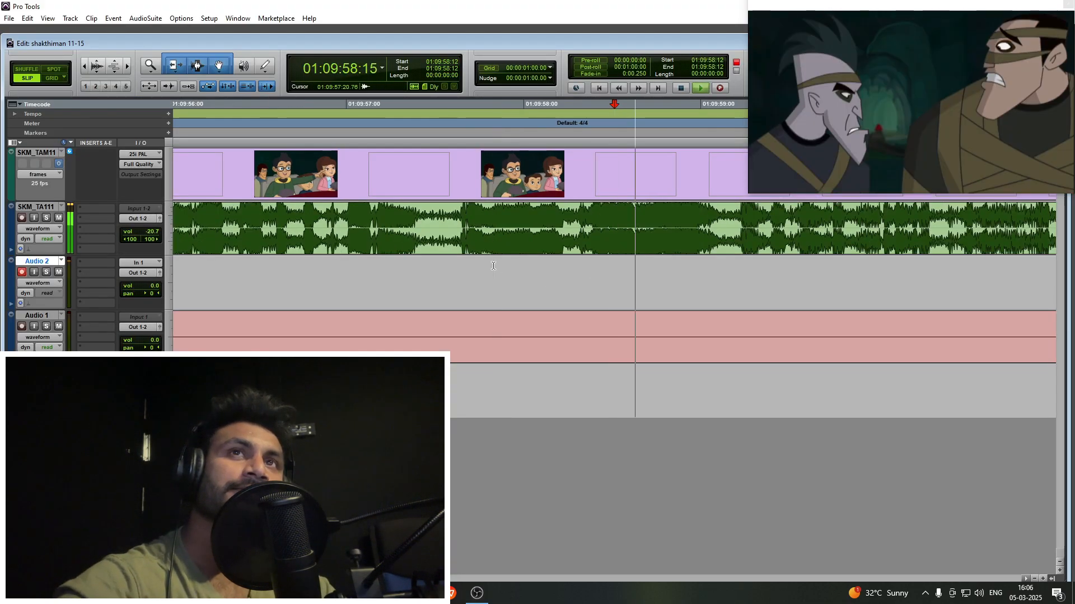
{"action": "key", "text": "ctrl+space"}
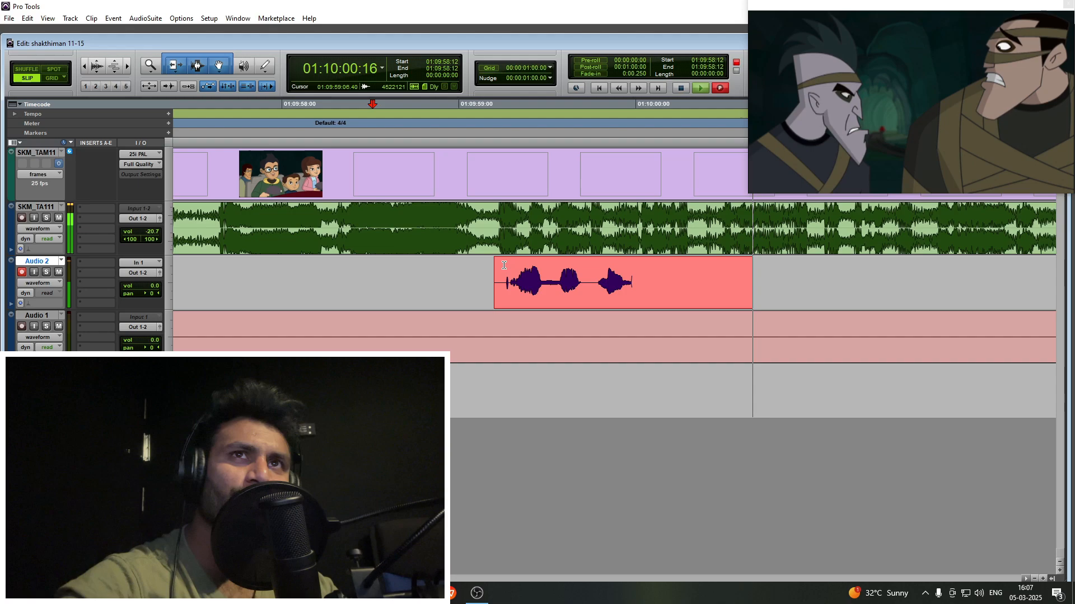
{"action": "key", "text": "r"}
{"action": "key", "text": "ctrl+period"}
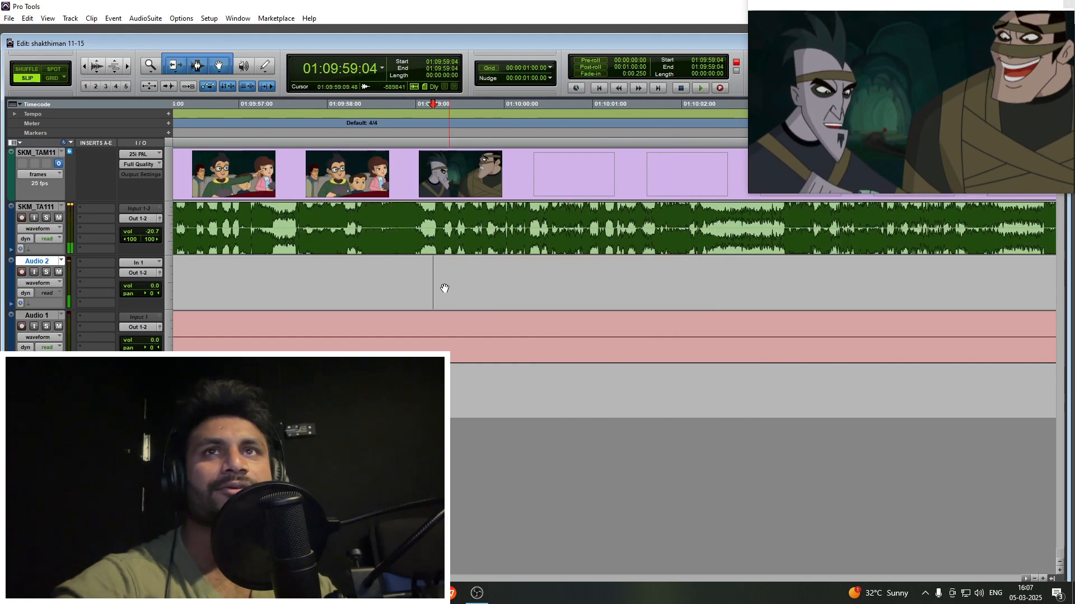
- Record the villains' close-up dialogue on Audio 2 from about 01:09:59 and trim the end of the take
{"action": "left_click", "coordinate": [396, 272]}
{"action": "left_click", "coordinate": [624, 241]}
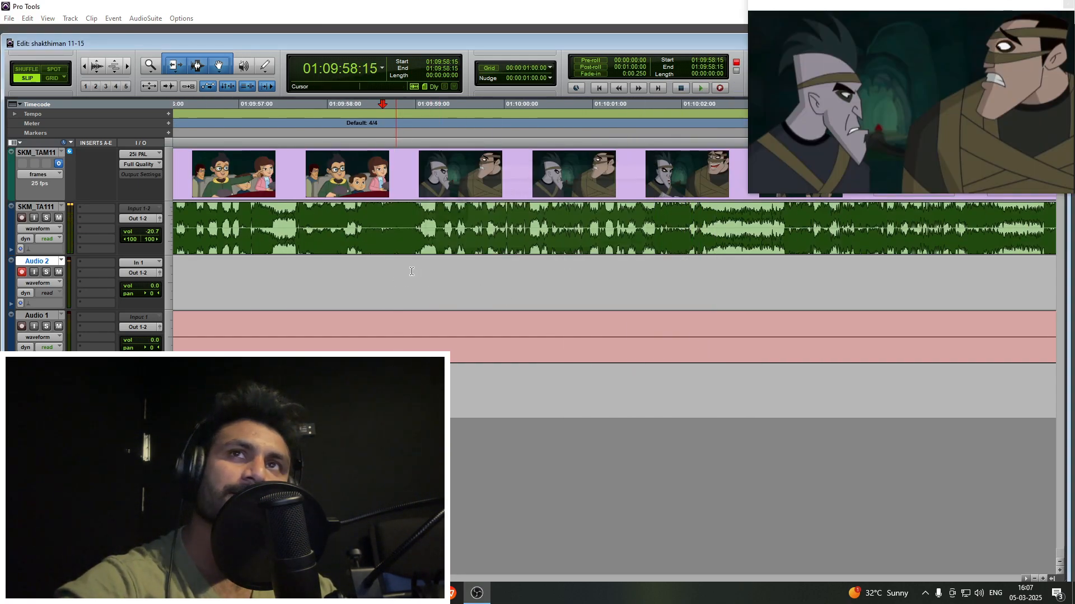
{"action": "left_click", "coordinate": [390, 271]}
{"action": "key", "text": "ctrl+space"}
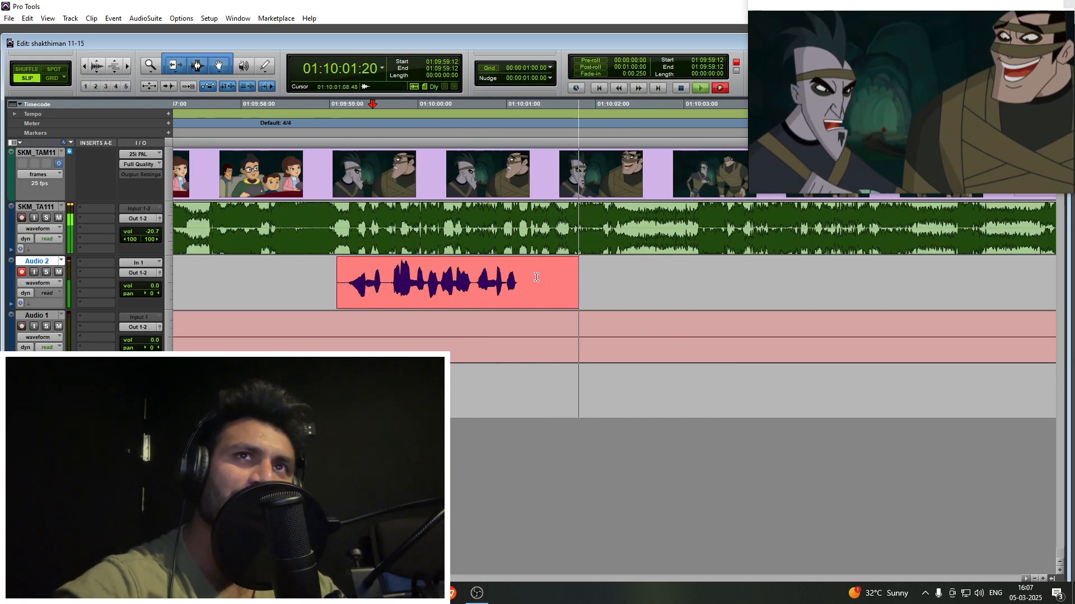
{"action": "key", "text": "space"}
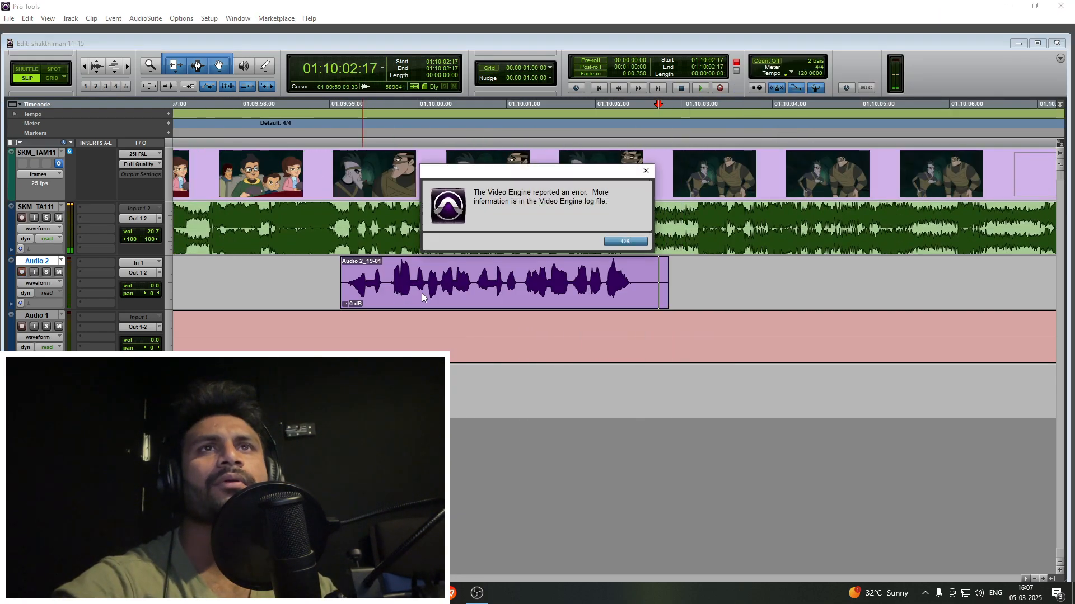
{"action": "left_click", "coordinate": [631, 247]}
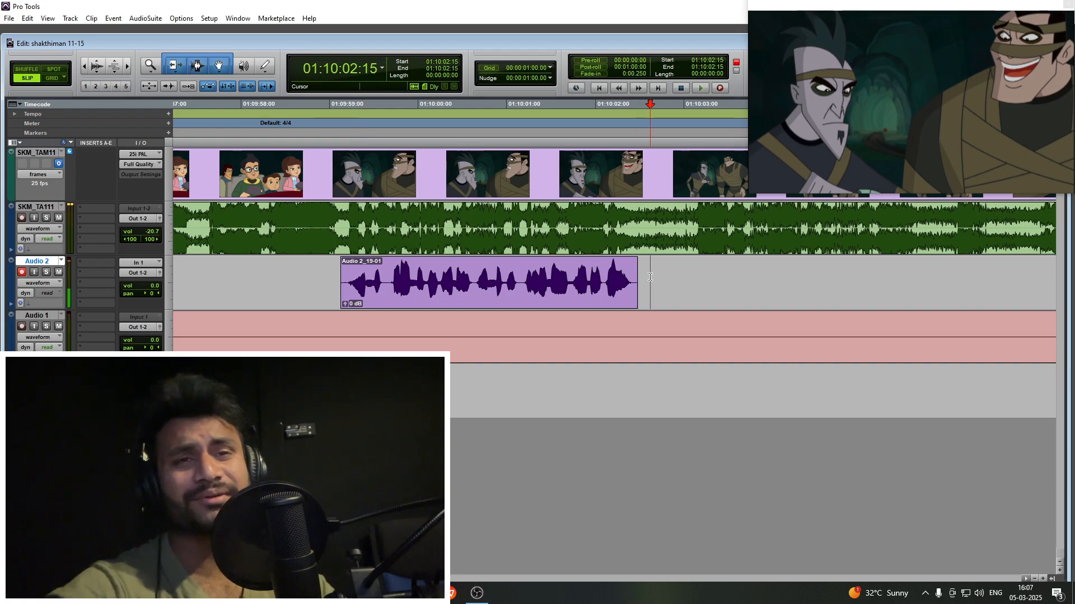
- Record the standing villains' next line on Audio 2 and fit the take between 01:10:03:02 and 01:10:05:16
{"action": "key", "text": "r"}
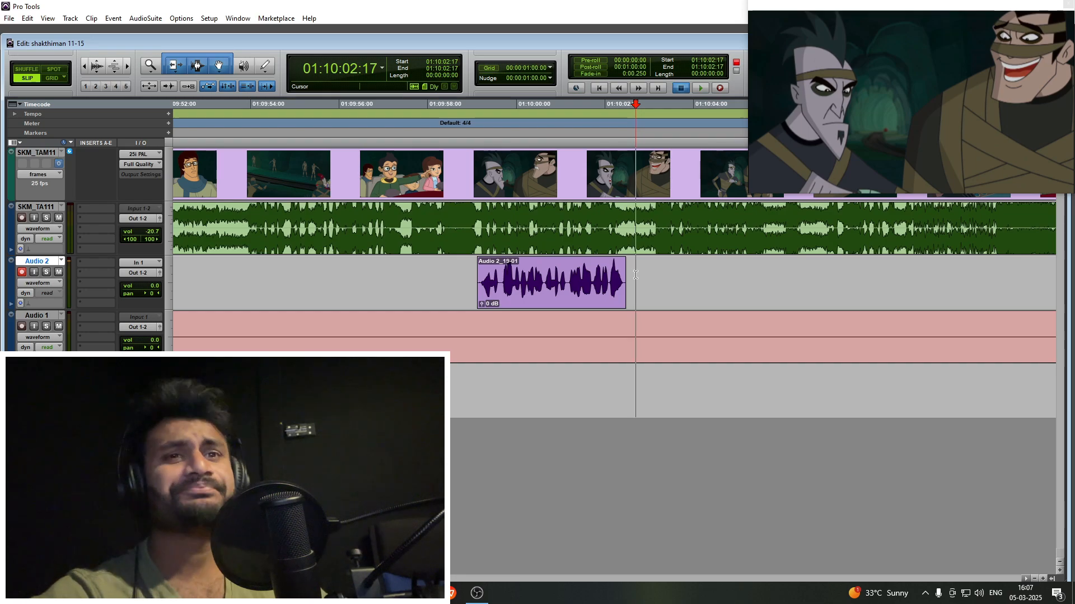
{"action": "key", "text": "space"}
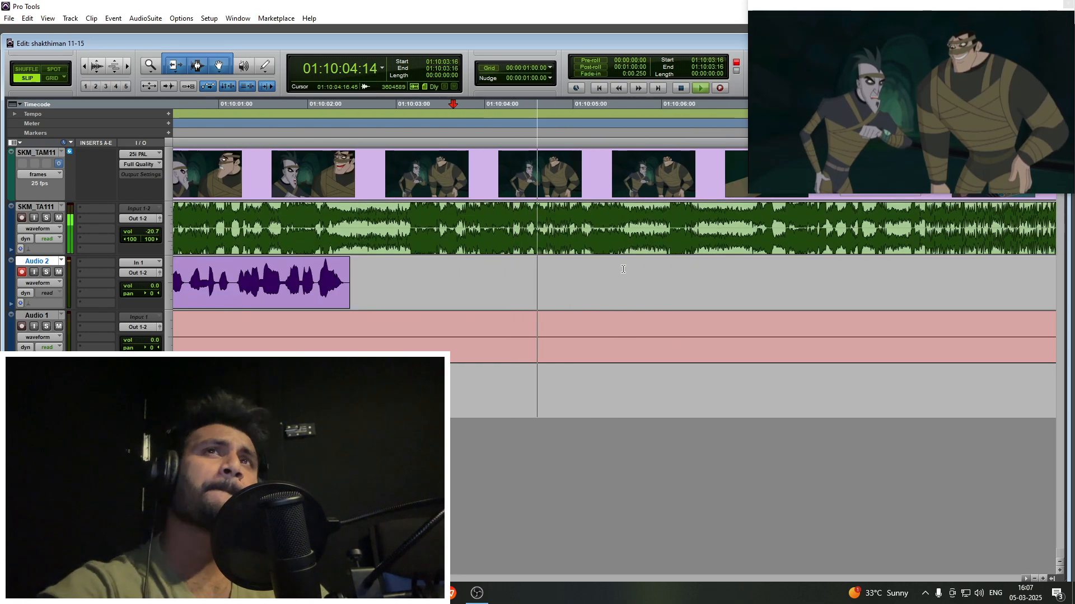
{"action": "key", "text": "space"}
{"action": "left_click", "coordinate": [534, 276]}
{"action": "key", "text": "space"}
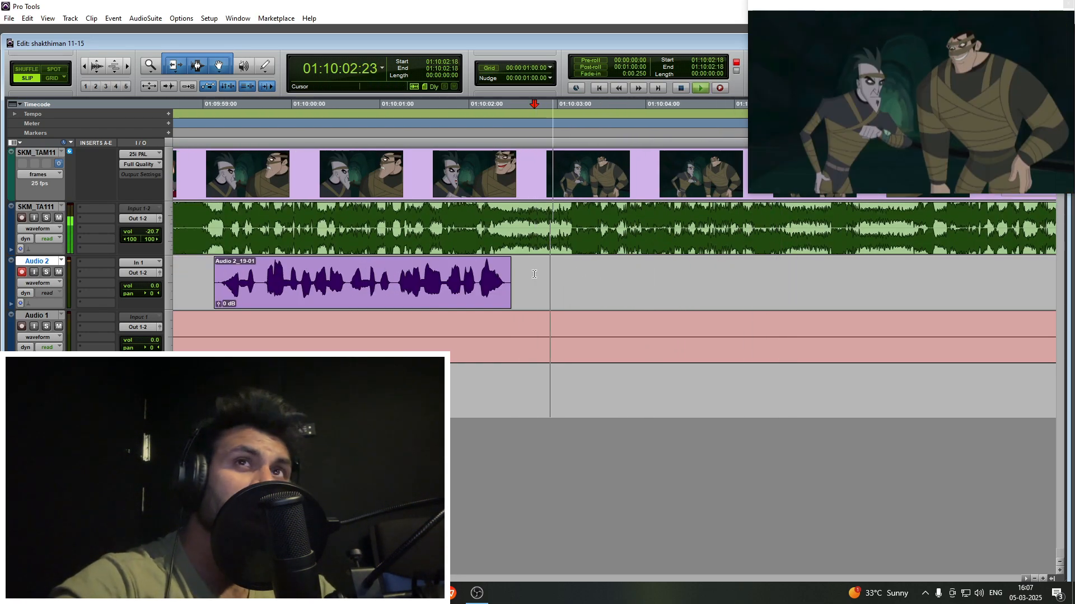
{"action": "key", "text": "ctrl+space"}
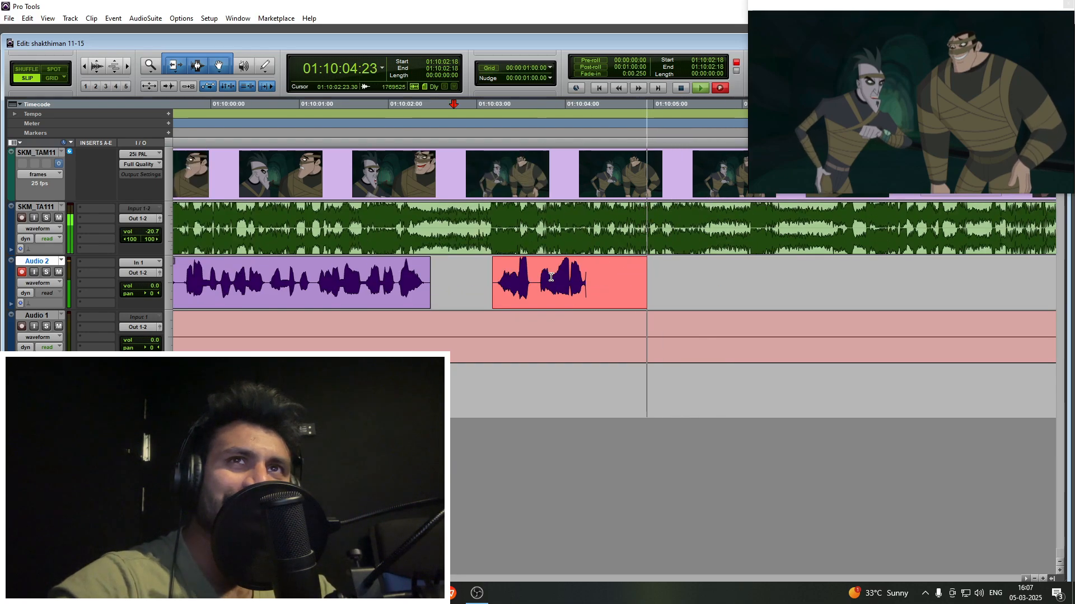
{"action": "key", "text": "space"}
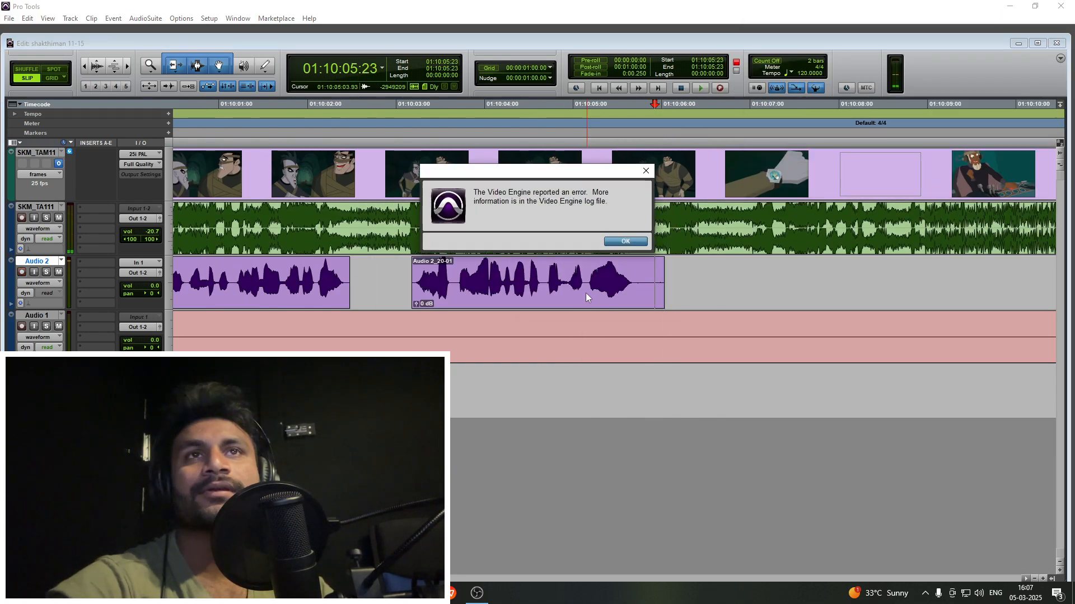
{"action": "left_click", "coordinate": [634, 245]}
{"action": "left_click_drag", "start_coordinate": [662, 276], "coordinate": [610, 296]}
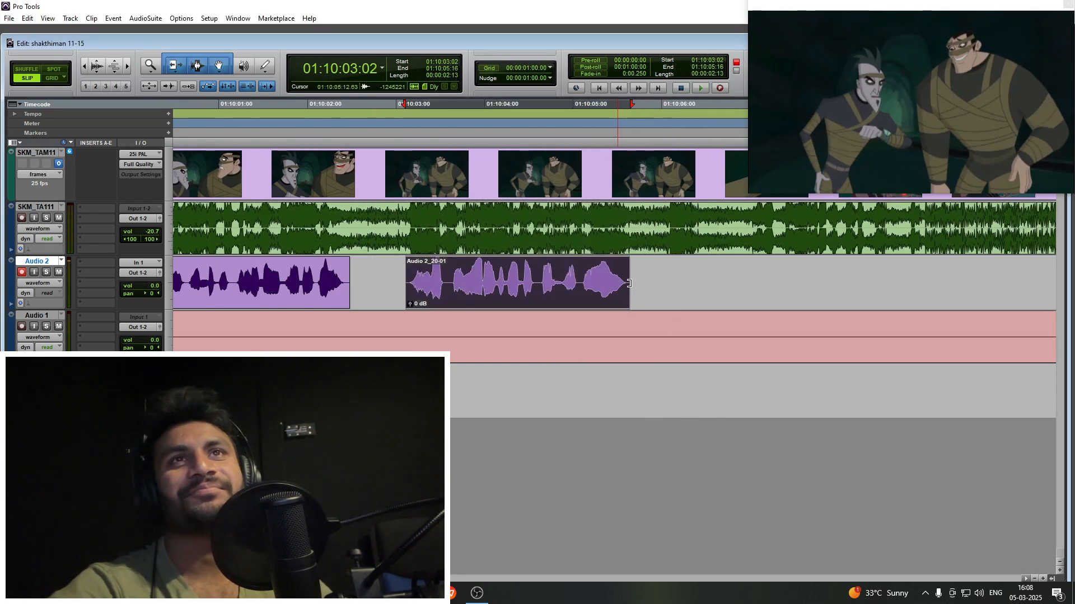
- Play on from the end of the new take into the helmeted villain's scene and stop at 01:10:08:02
{"action": "left_click", "coordinate": [645, 272]}
{"action": "key", "text": "space"}
{"action": "key", "text": "r"}
{"action": "key", "text": "r"}
{"action": "left_click", "coordinate": [638, 272]}
{"action": "key", "text": "t"}
{"action": "key", "text": "t"}
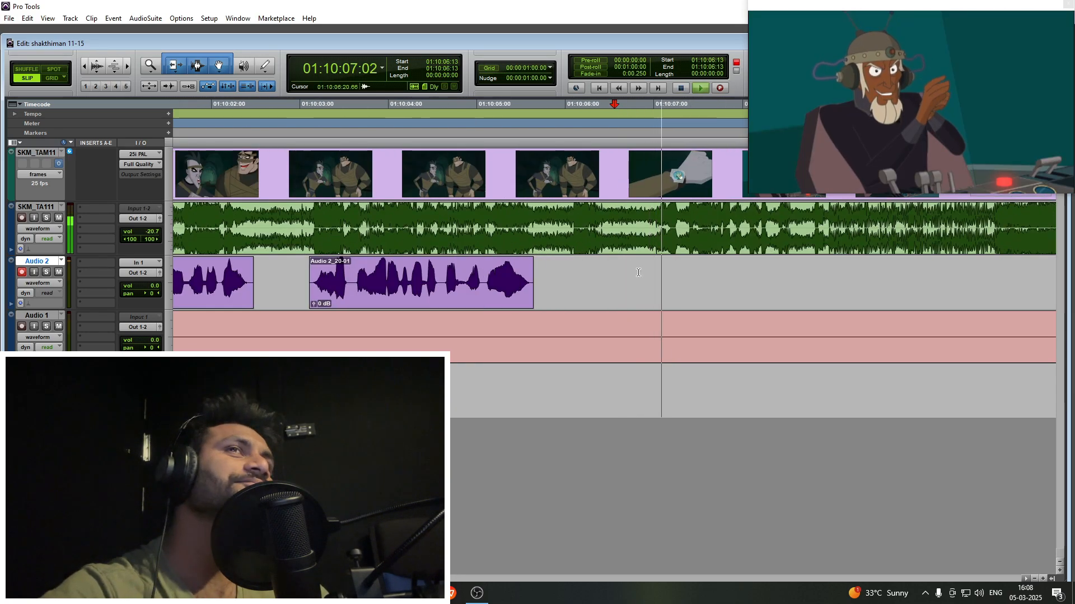
{"action": "key", "text": "r"}
{"action": "left_click", "coordinate": [638, 273]}
{"action": "key", "text": "space"}
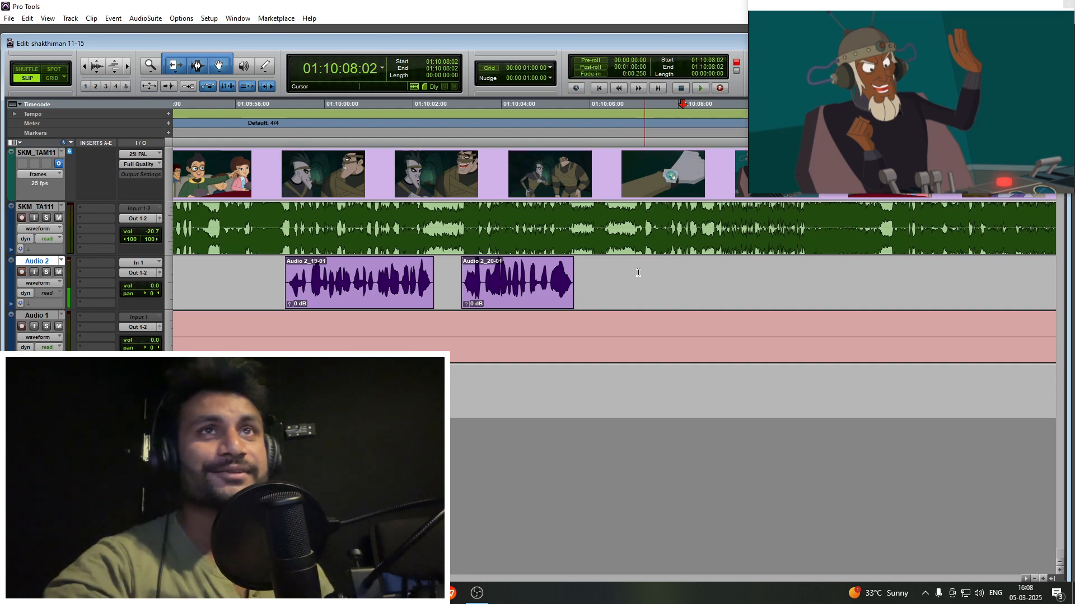
- Play from 01:10:08:02 through the car scene and place the Audio 2 cursor further on at 01:10:42:19
{"action": "key", "text": "space"}
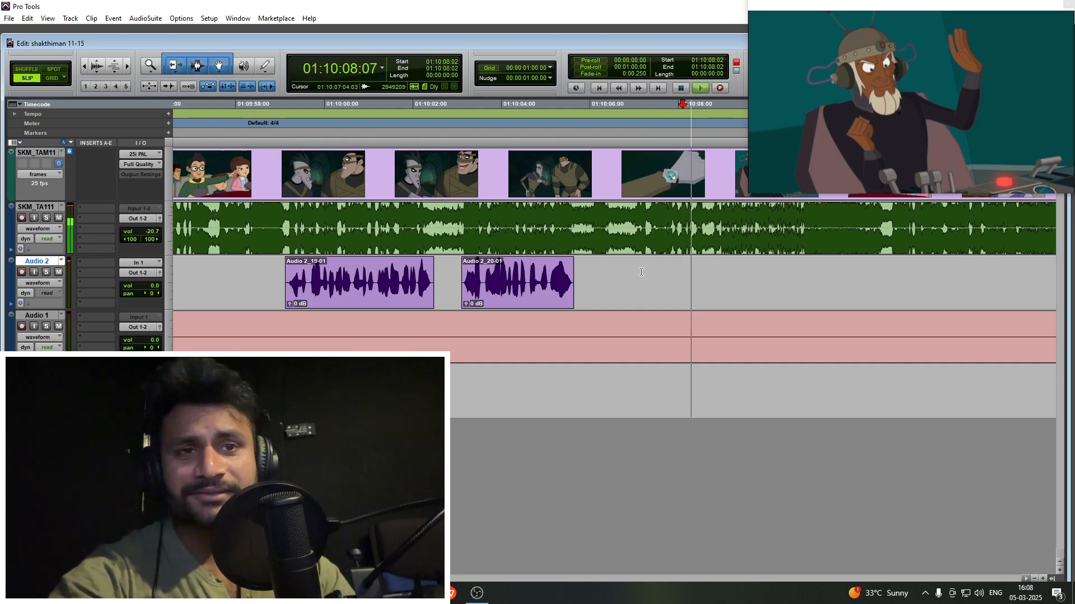
{"action": "key", "text": "ctrl+bracketleft"}
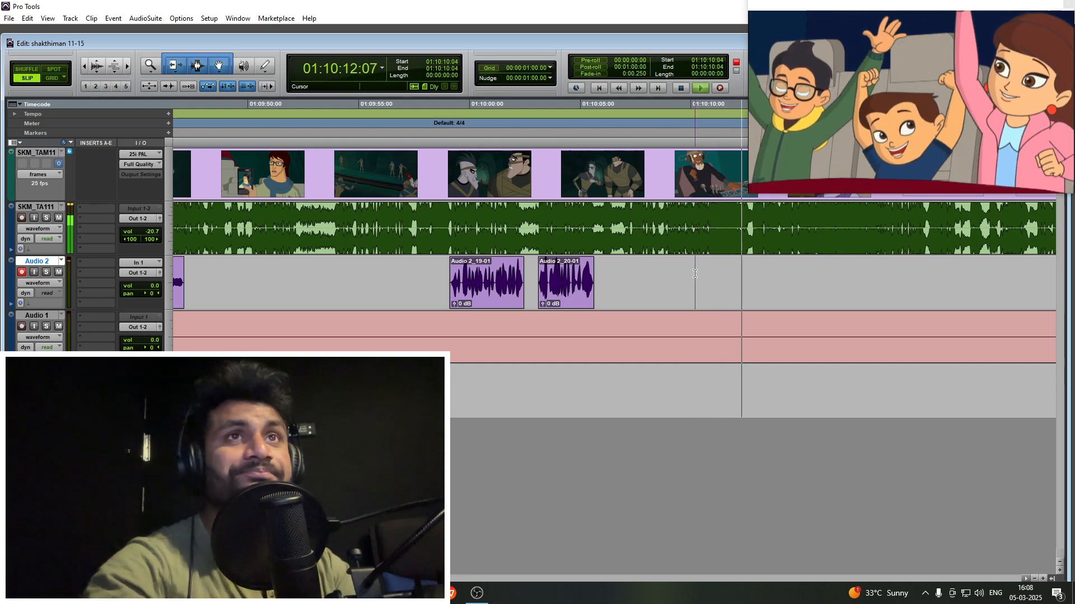
{"action": "key", "text": "ctrl+bracketleft"}
{"action": "key", "text": "ctrl+bracketleft"}
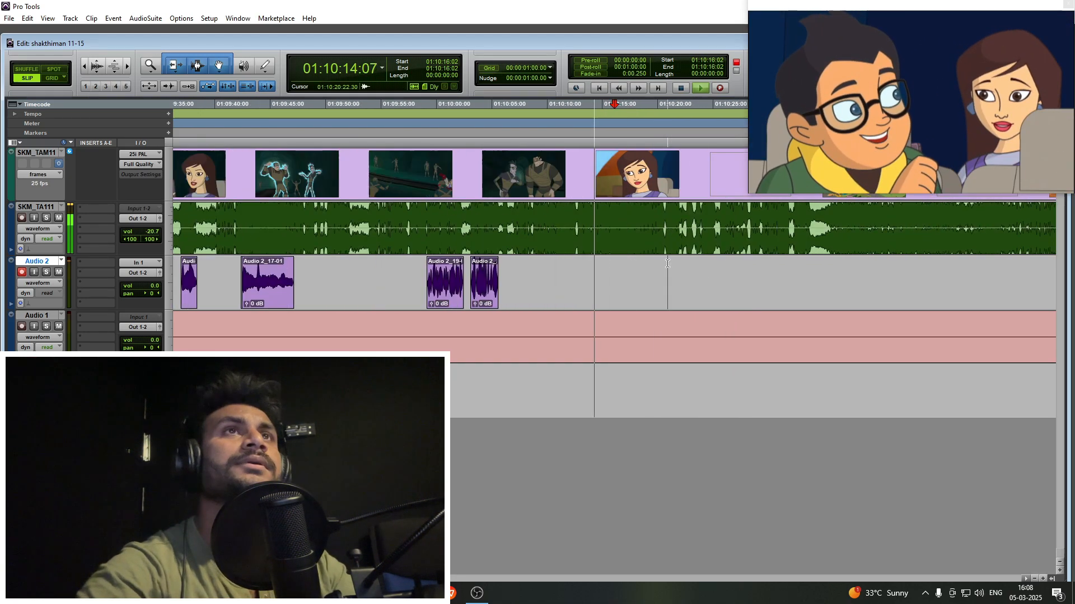
{"action": "left_click_drag", "start_coordinate": [605, 269], "coordinate": [761, 280]}
{"action": "left_click", "coordinate": [761, 279]}
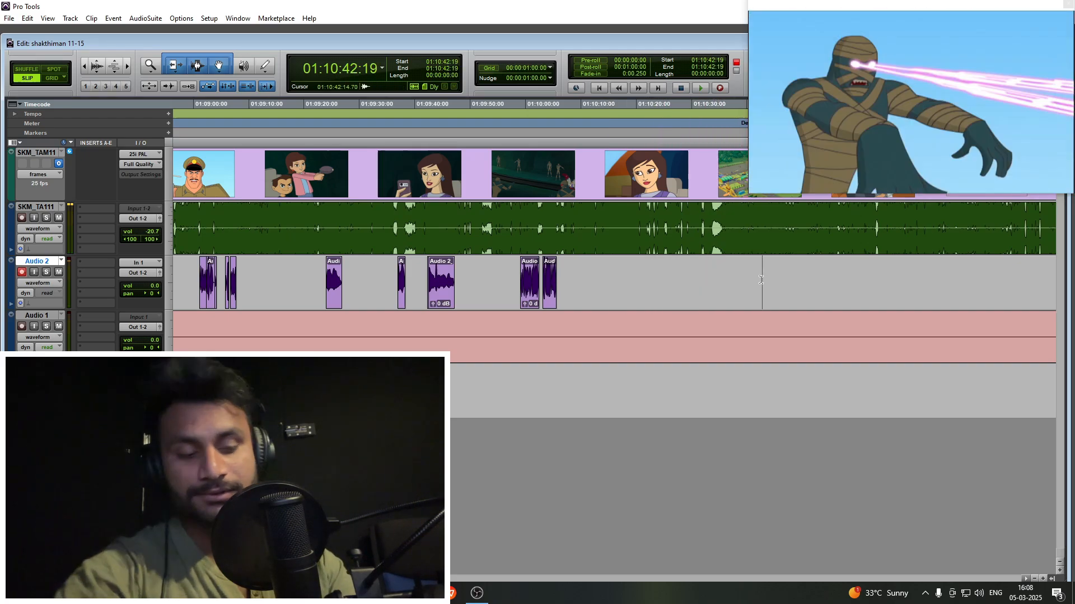
- Fast-forward to the shouting professor's close-up at 01:10:57:09 and survey the whole timeline for remaining lines
{"action": "key", "text": "KP_2"}
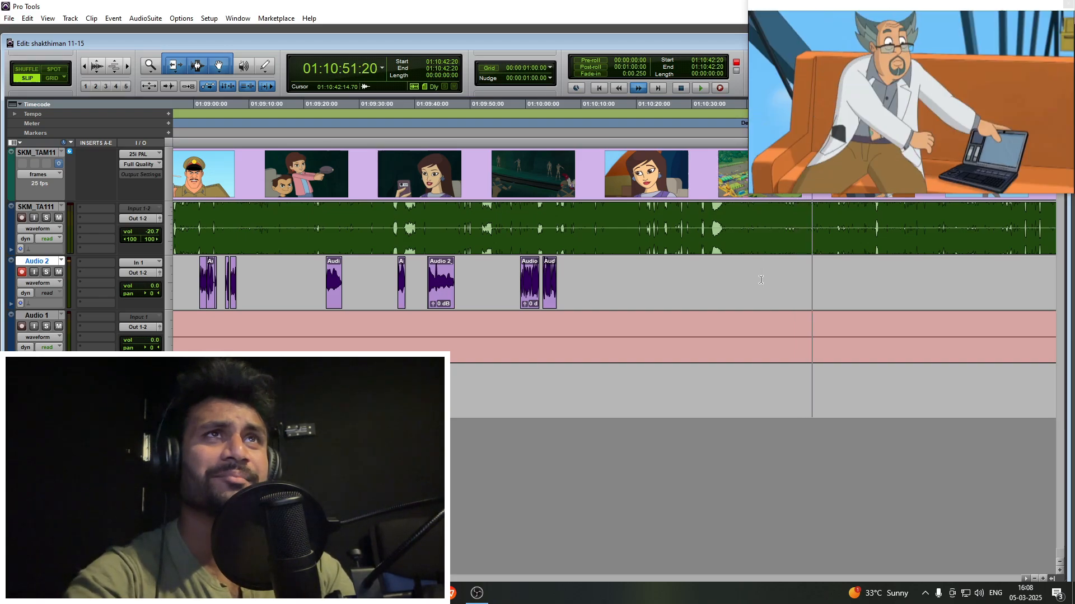
{"action": "key", "text": "r"}
{"action": "key", "text": "r"}
{"action": "key", "text": "r"}
{"action": "key", "text": "space"}
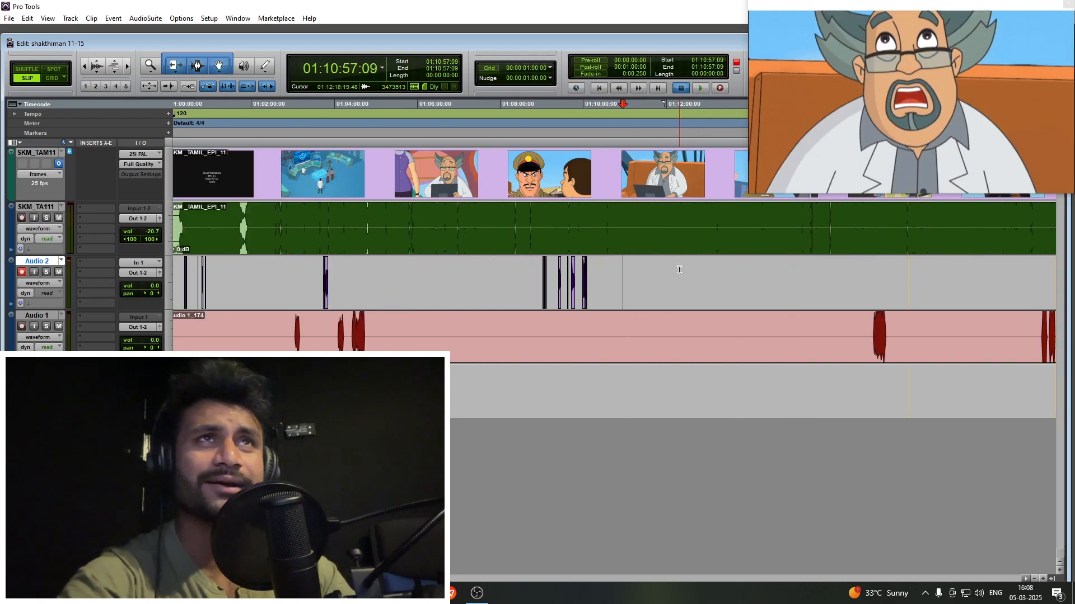
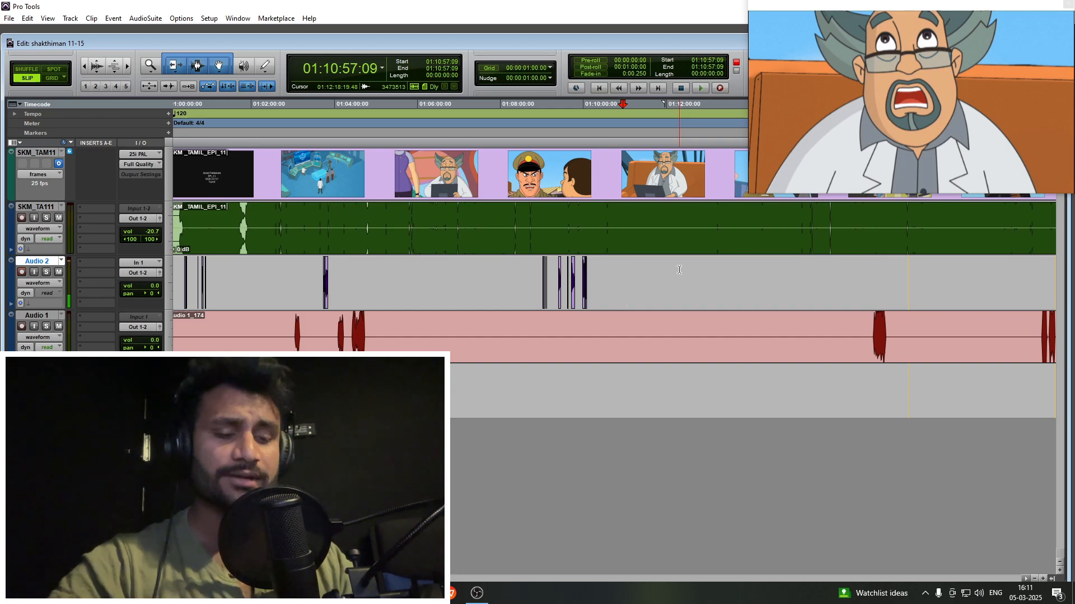
- Fast-forward from the professor's close-up, skip on from 01:14:46:01, and stop at the Baseball Toss target at 01:15:29:15
{"action": "key", "text": "KP_2"}
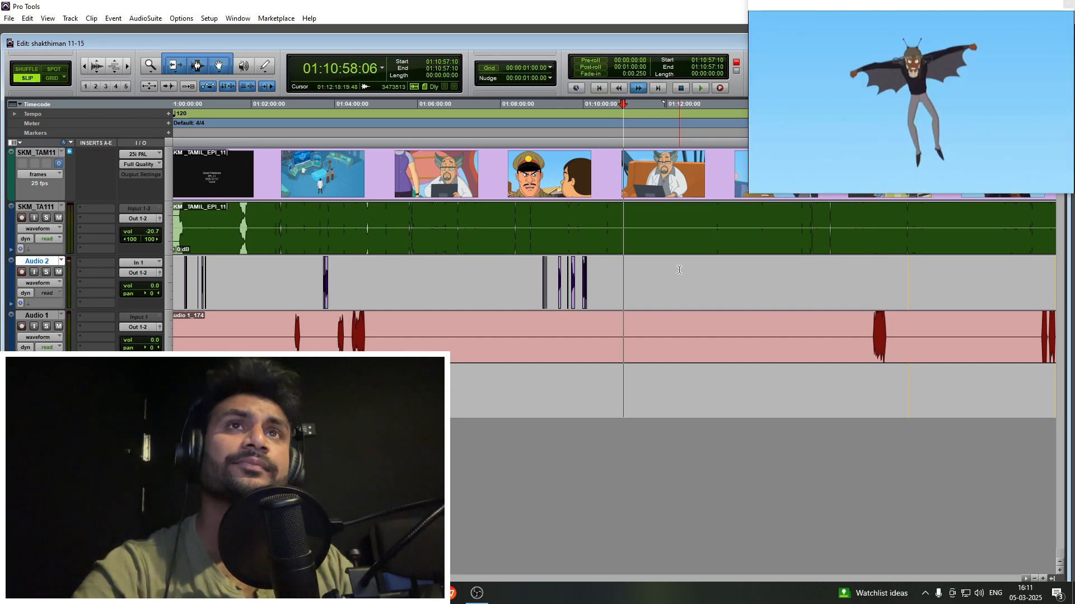
{"action": "key", "text": "ctrl+]"}
{"action": "key", "text": "ctrl+]"}
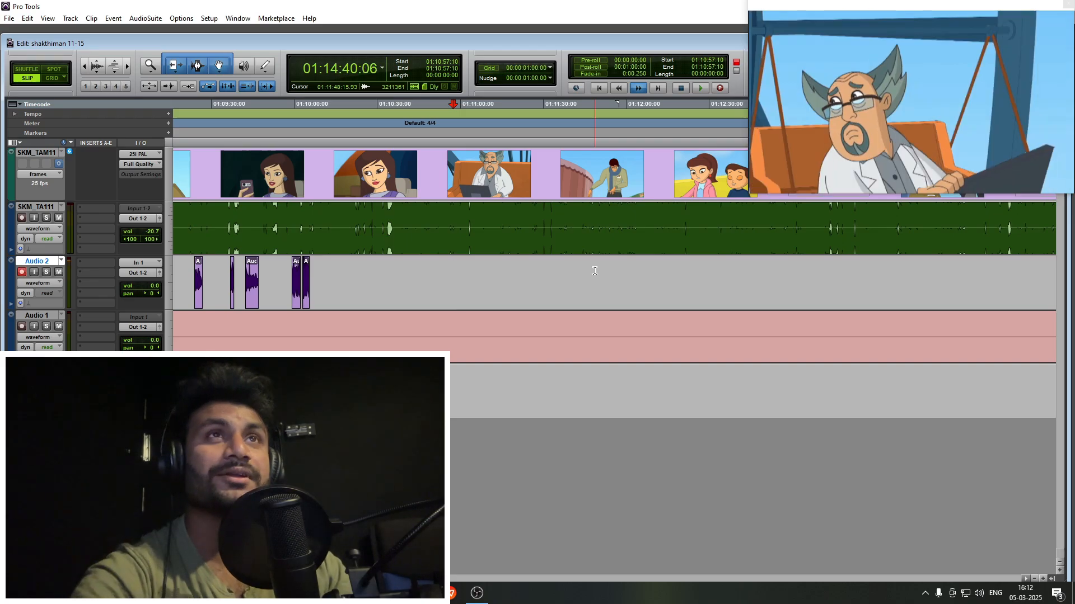
{"action": "key", "text": "r"}
{"action": "key", "text": "r"}
{"action": "left_click_drag", "start_coordinate": [732, 276], "coordinate": [726, 274]}
{"action": "key", "text": "t"}
{"action": "key", "text": "t"}
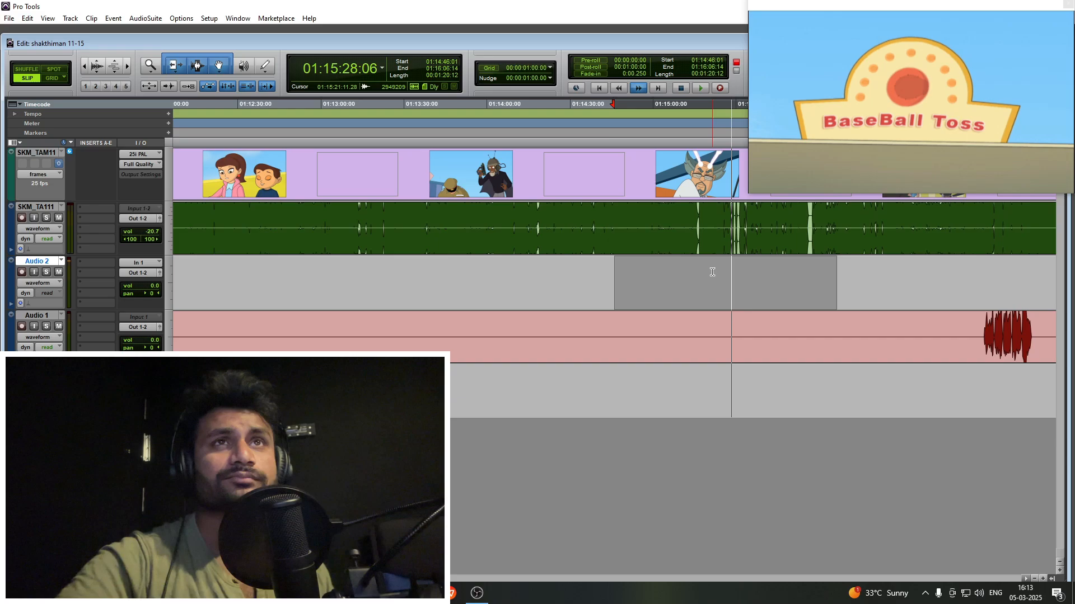
{"action": "key", "text": "space"}
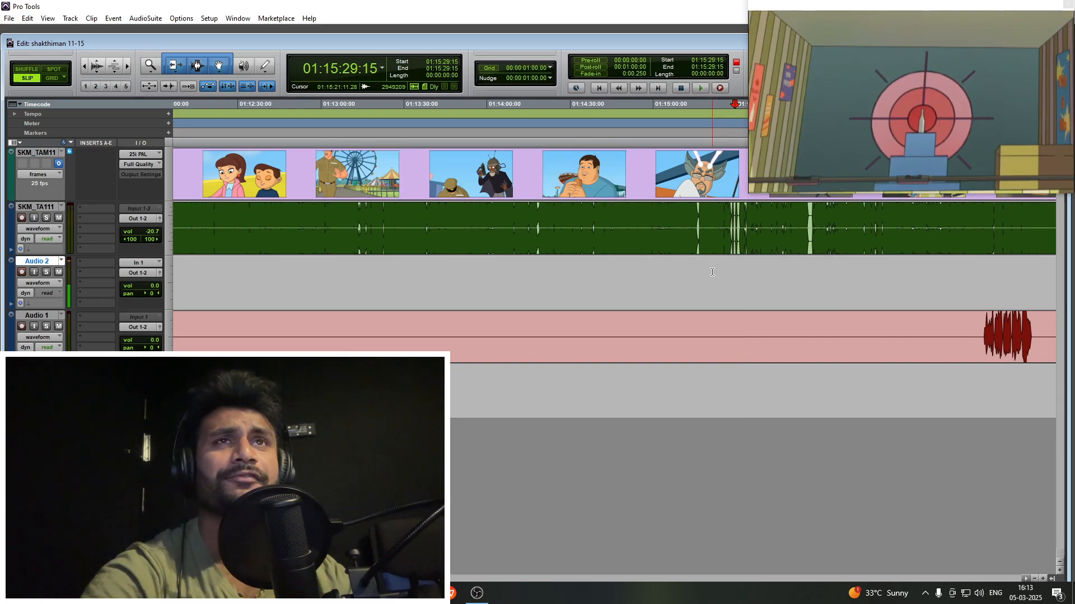
- Go back to the laser-eyed mummy shot and place the Audio 2 cursor at 01:15:18:21
{"action": "left_click", "coordinate": [709, 272]}
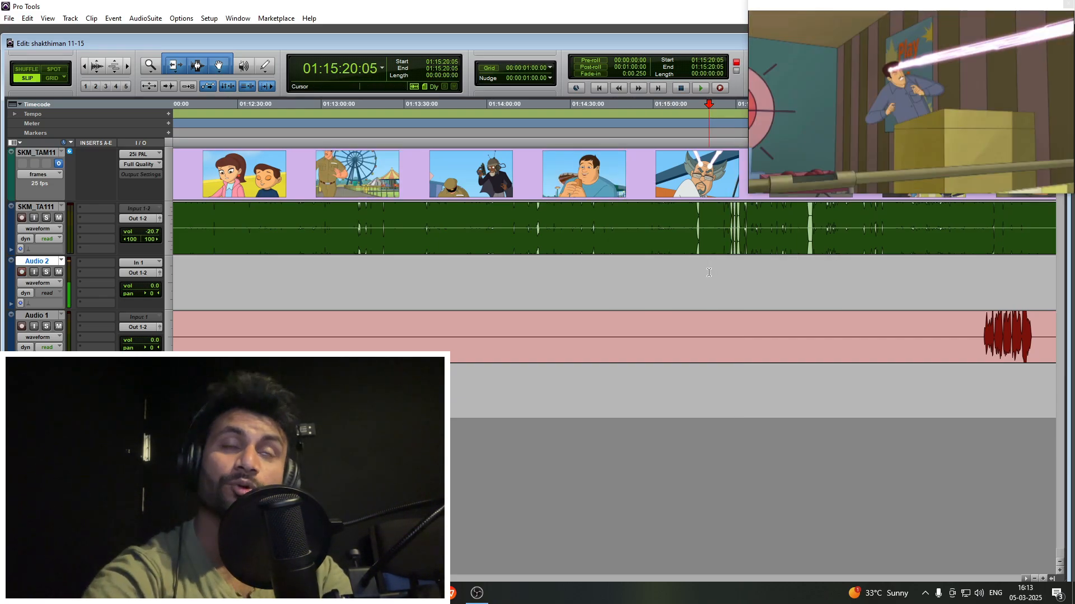
{"action": "key", "text": "t"}
{"action": "key", "text": "t"}
{"action": "left_click", "coordinate": [593, 261]}
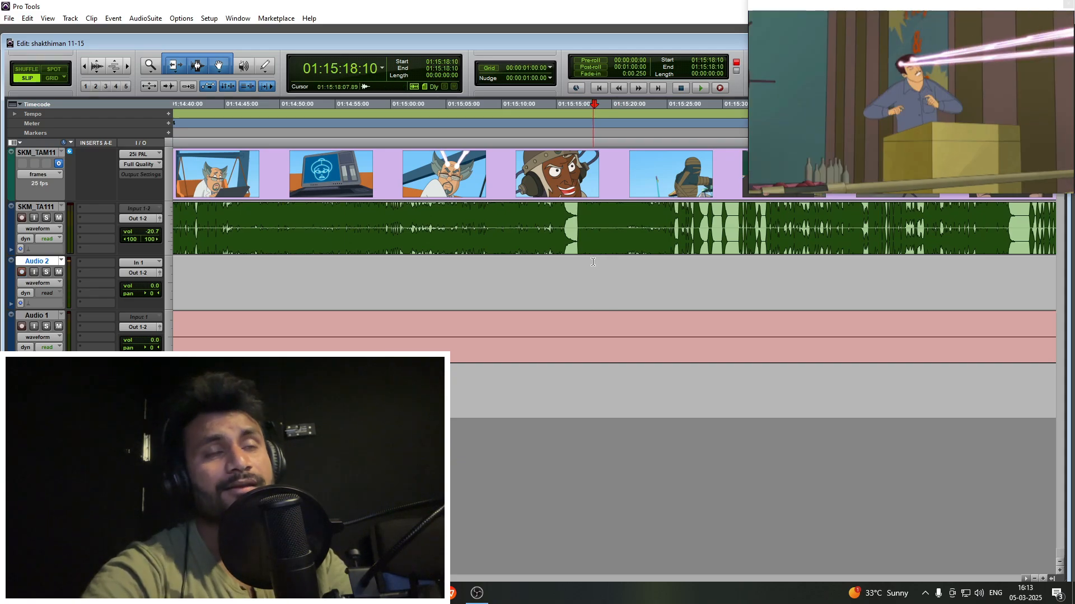
{"action": "key", "text": "t"}
{"action": "key", "text": "t"}
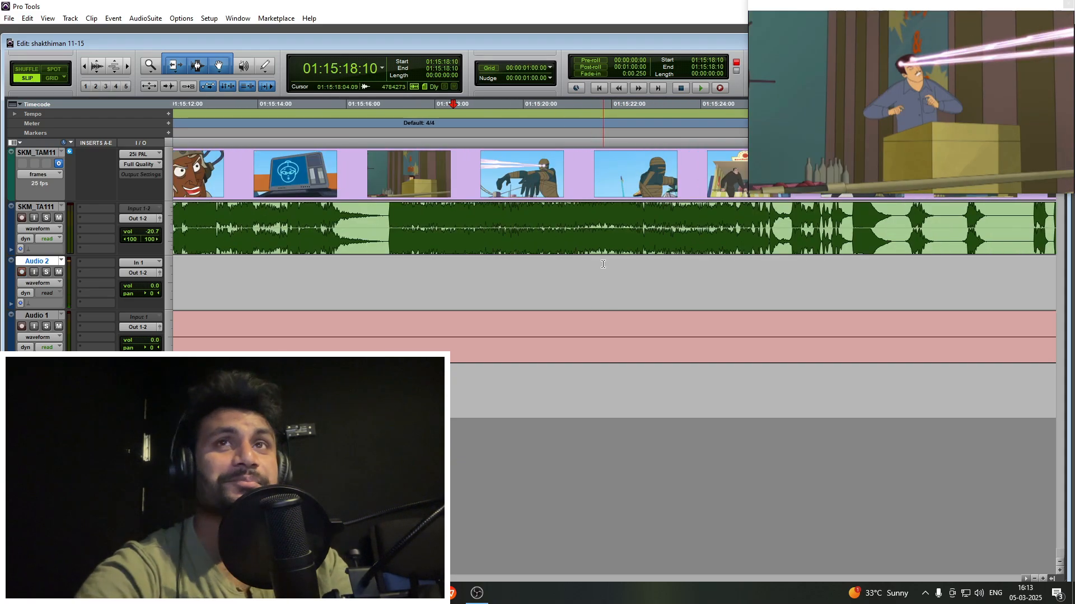
{"action": "key", "text": "r"}
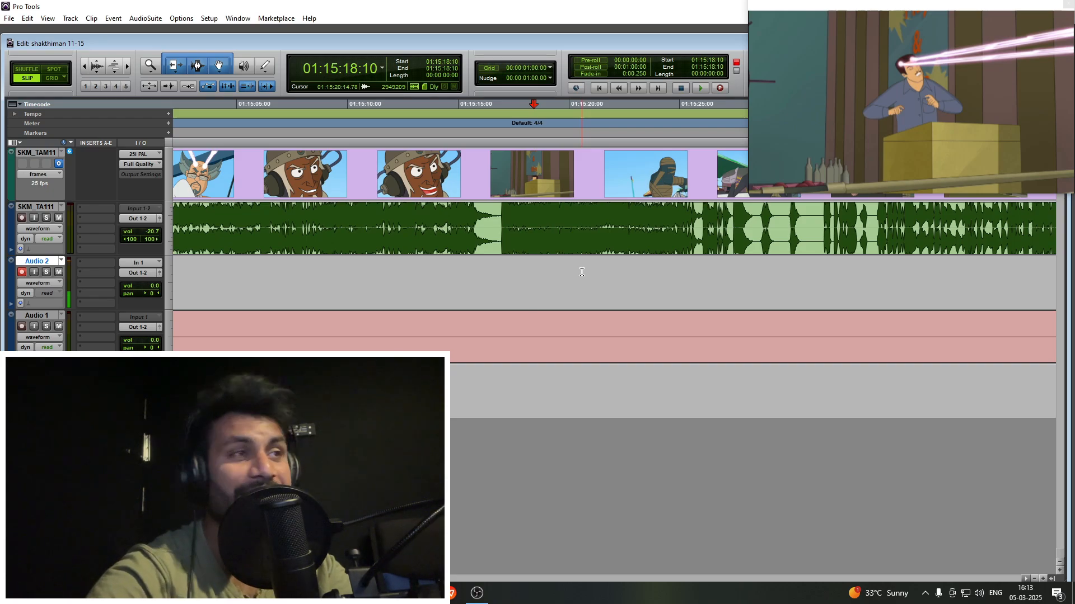
{"action": "left_click", "coordinate": [544, 270]}
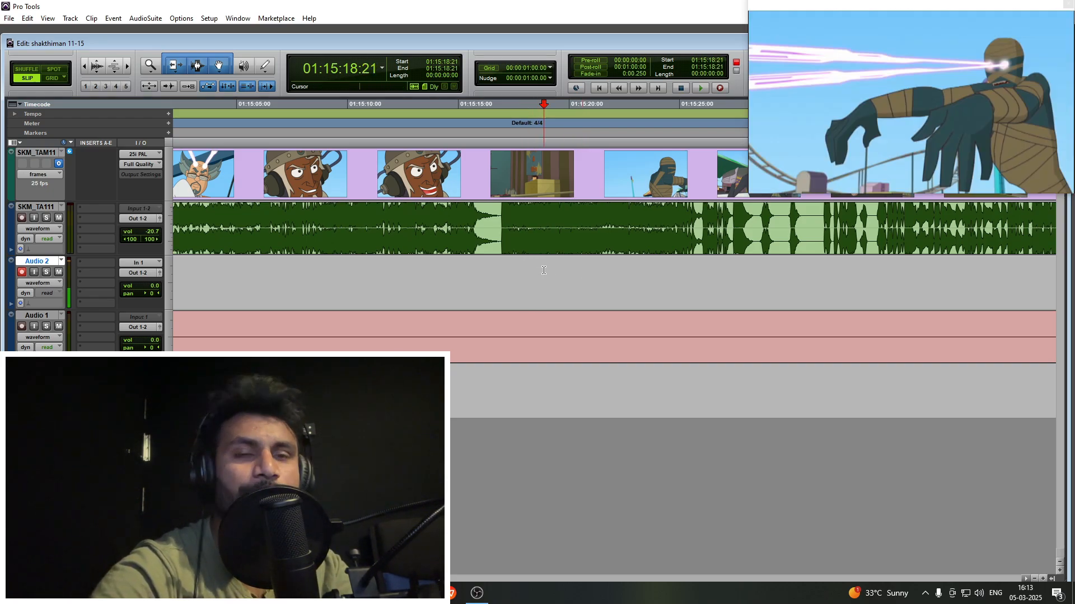
- Play from 01:15:18:21 to the pale villain's line at the Baseball Toss stall and mark 01:15:24:21 on Audio 2
{"action": "key", "text": "space"}
{"action": "key", "text": "t"}
{"action": "scroll", "coordinate": [570, 272], "scroll_direction": "right", "scroll_amount": 3}
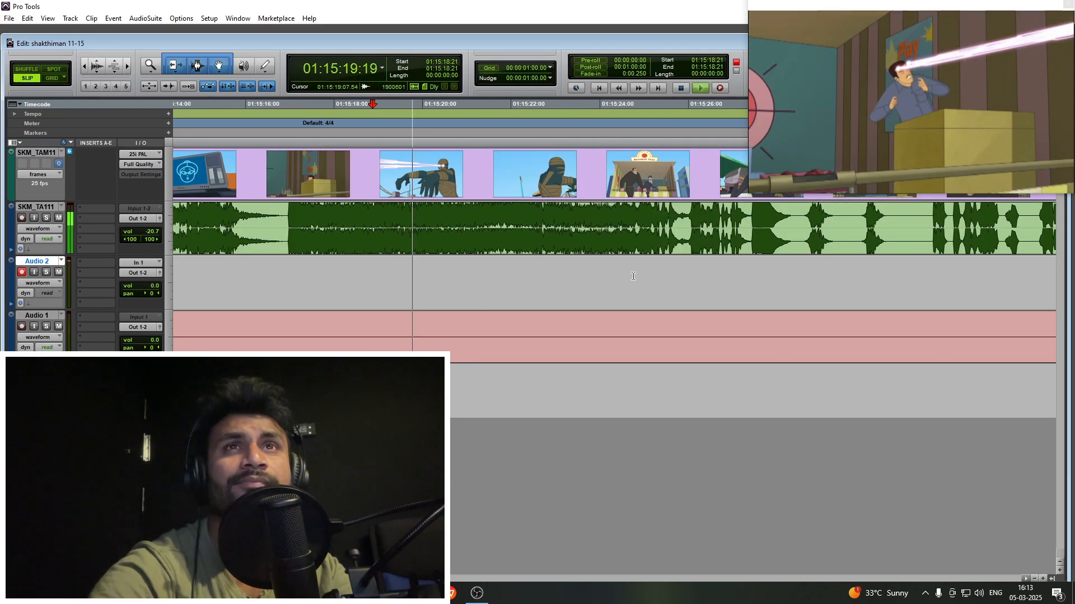
{"action": "key", "text": "r"}
{"action": "left_click", "coordinate": [571, 272]}
{"action": "key", "text": "t"}
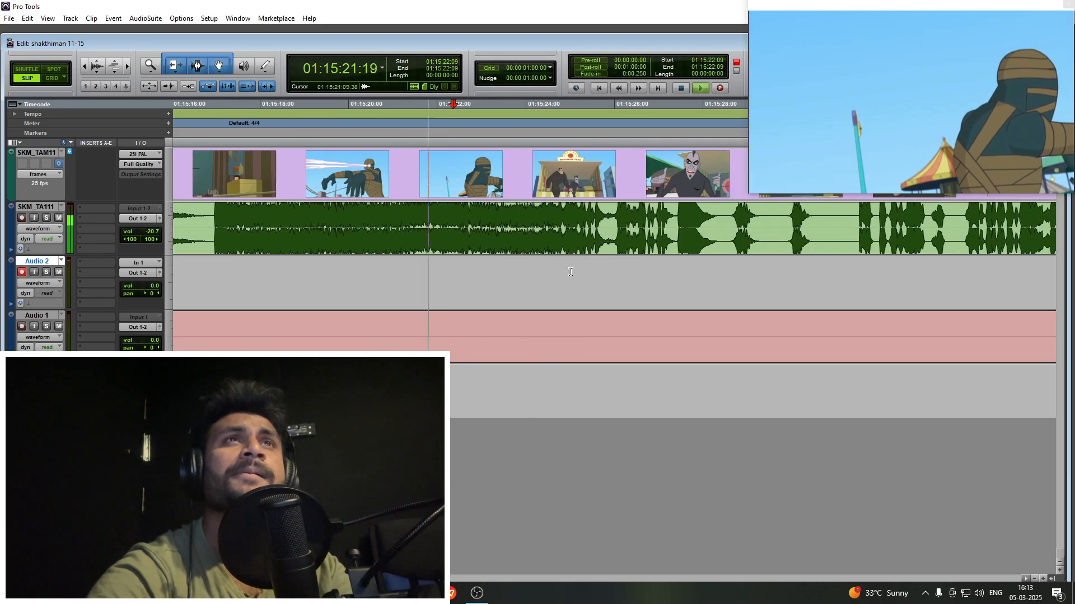
{"action": "scroll", "coordinate": [578, 271], "scroll_direction": "right", "scroll_amount": 2}
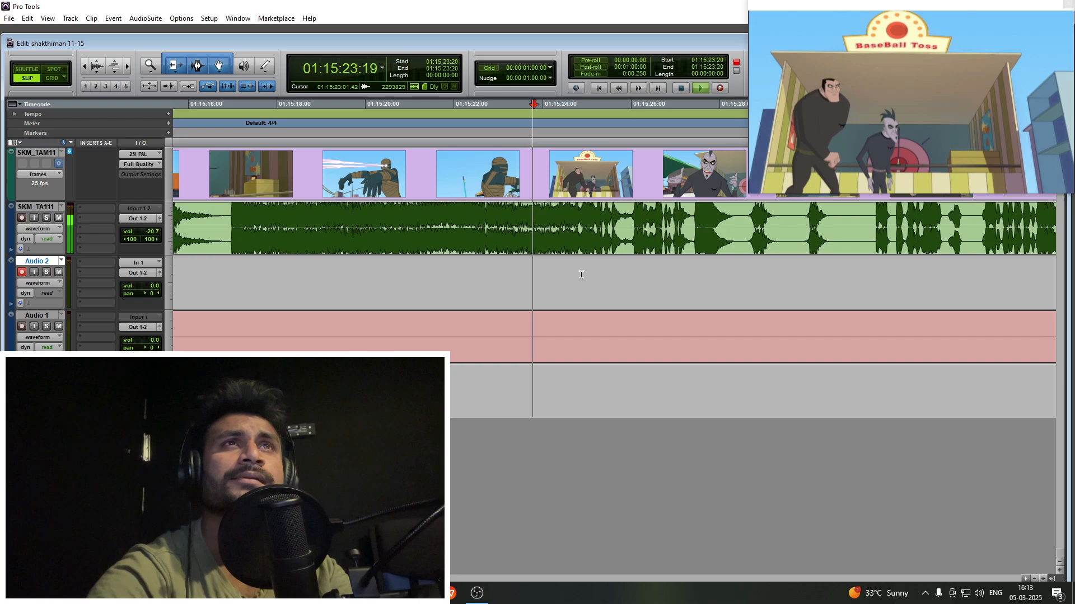
{"action": "left_click", "coordinate": [578, 272]}
{"action": "key", "text": "t"}
{"action": "left_click", "coordinate": [580, 275]}
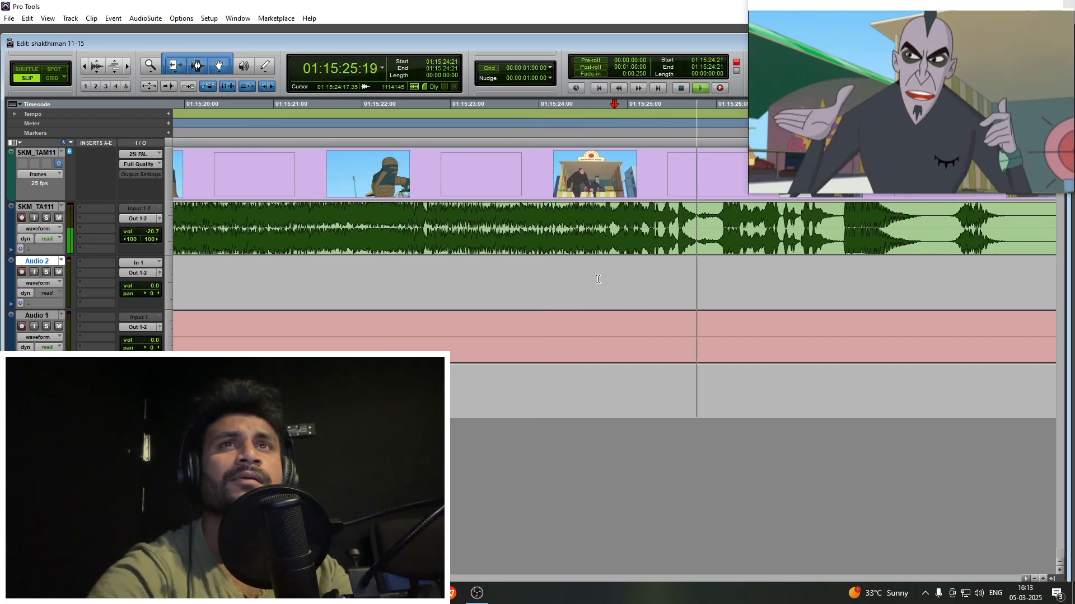
- Record the pale villain's line on Audio 2 with a run-up from 01:15:23:15, shift it slightly earlier and end it at 01:15:25:20
{"action": "left_click", "coordinate": [504, 271]}
{"action": "key", "text": "F12"}
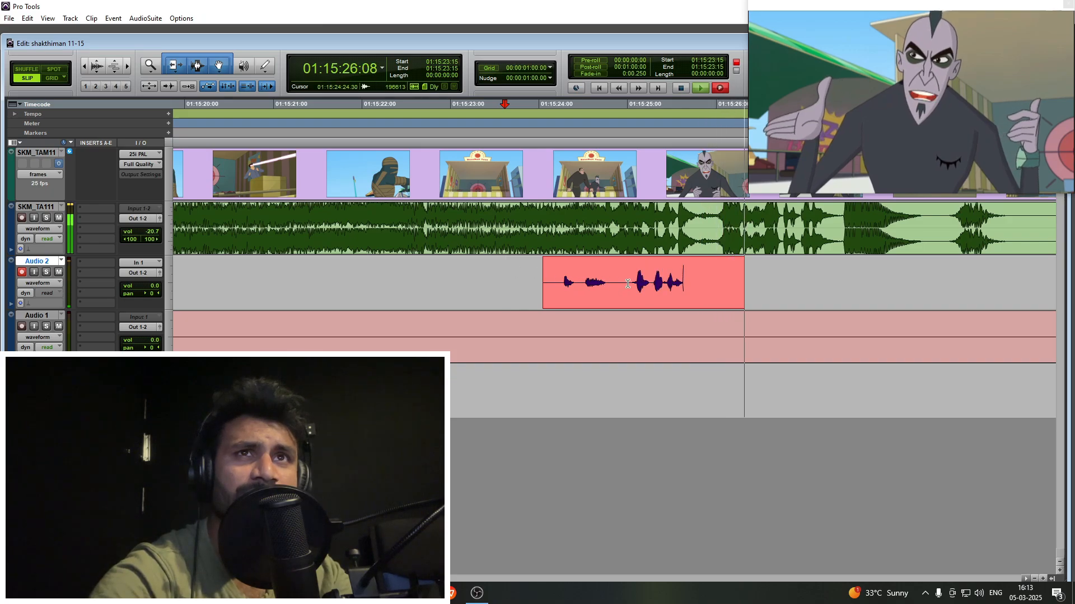
{"action": "key", "text": "F12"}
{"action": "left_click_drag", "start_coordinate": [662, 300], "coordinate": [648, 299]}
{"action": "left_click", "coordinate": [700, 273]}
{"action": "key", "text": "s"}
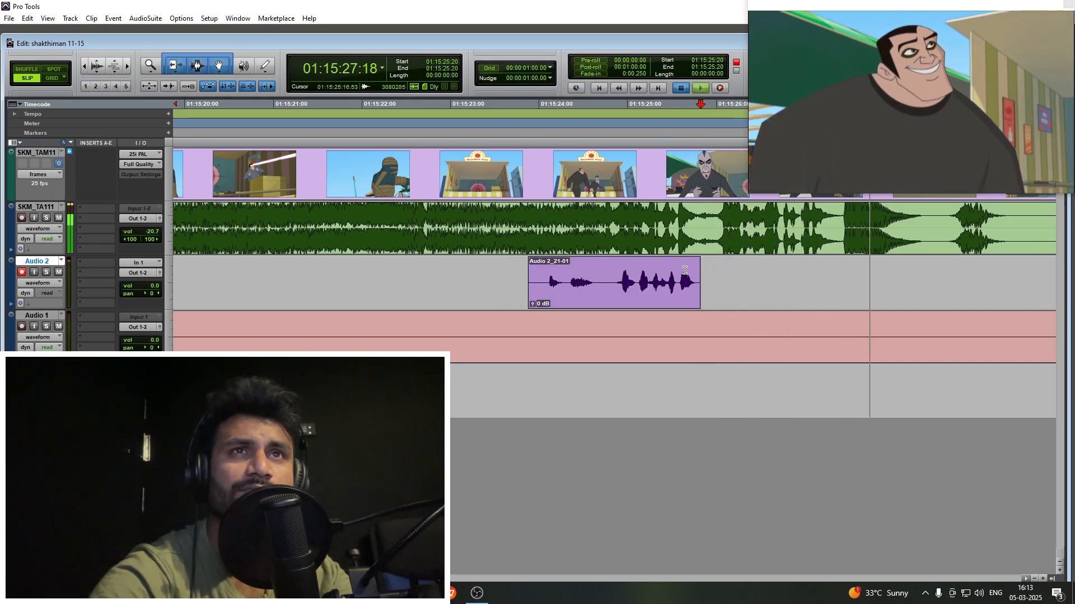
{"action": "left_click", "coordinate": [672, 267]}
{"action": "key", "text": "F12"}
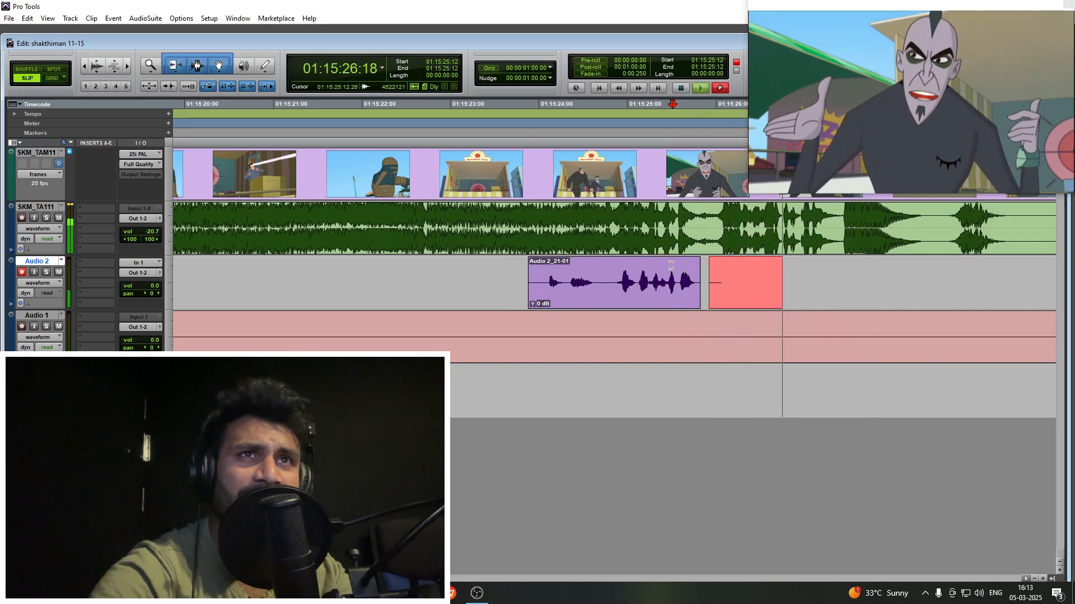
{"action": "key", "text": "F12"}
{"action": "key", "text": "ctrl+z"}
- Record the pale villain's follow-up line on Audio 2 with a run-up from 01:15:25:10
{"action": "left_click", "coordinate": [663, 273]}
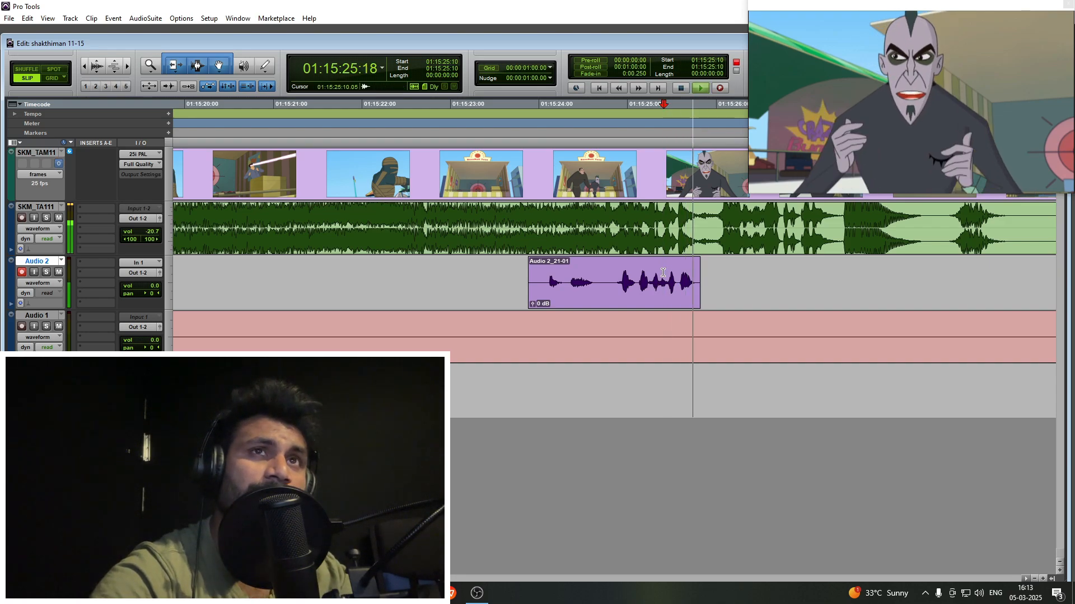
{"action": "key", "text": "F12"}
{"action": "scroll", "coordinate": [663, 273], "scroll_direction": "right", "scroll_amount": 3}
{"action": "key", "text": "space"}
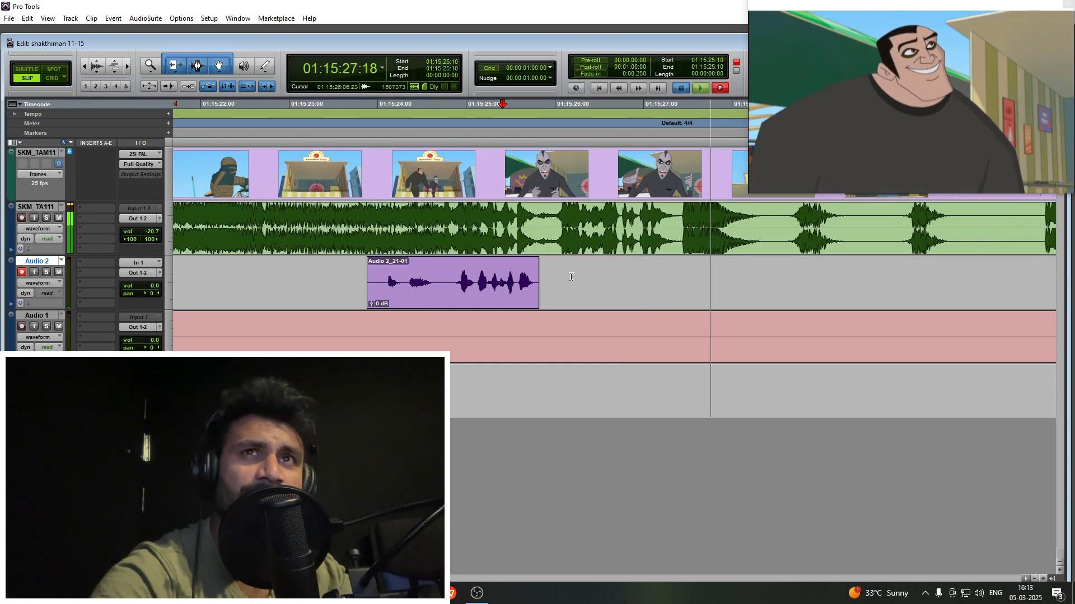
{"action": "left_click", "coordinate": [622, 241]}
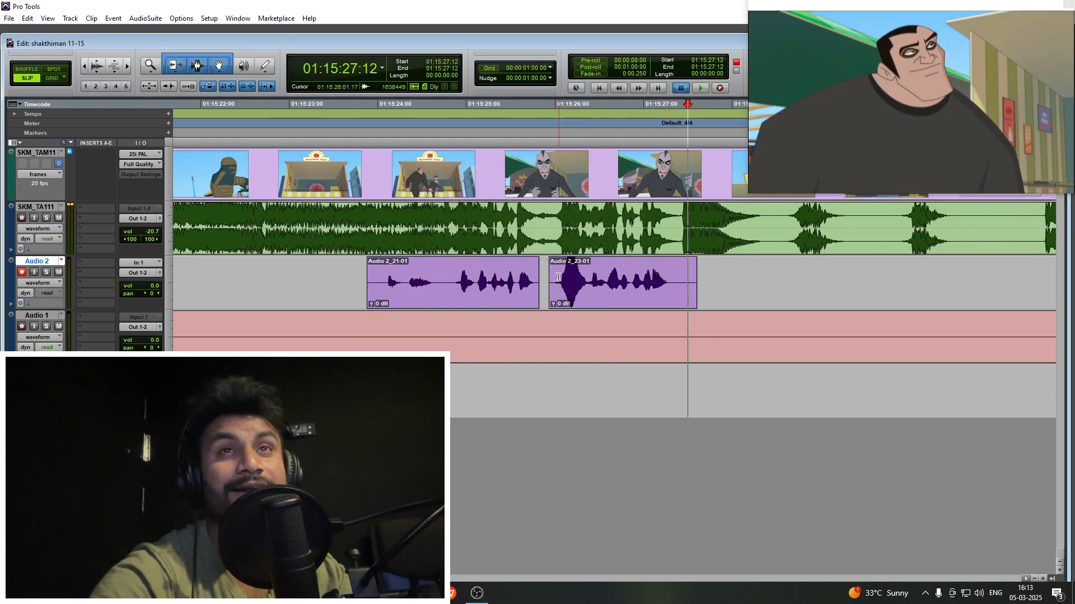
- Adjust the start of the follow-up take and trim its end to 01:15:27:08
{"action": "key", "text": "space"}
{"action": "left_click_drag", "start_coordinate": [551, 263], "coordinate": [554, 263]}
{"action": "left_click", "coordinate": [676, 268]}
{"action": "key", "text": "s"}
{"action": "left_click", "coordinate": [671, 268]}
{"action": "key", "text": "g"}
- Play on from 01:15:27:08 into the big villain's dialogue and place the Audio 2 cursor at 01:15:32:09
{"action": "key", "text": "r"}
{"action": "key", "text": "r"}
{"action": "key", "text": "r"}
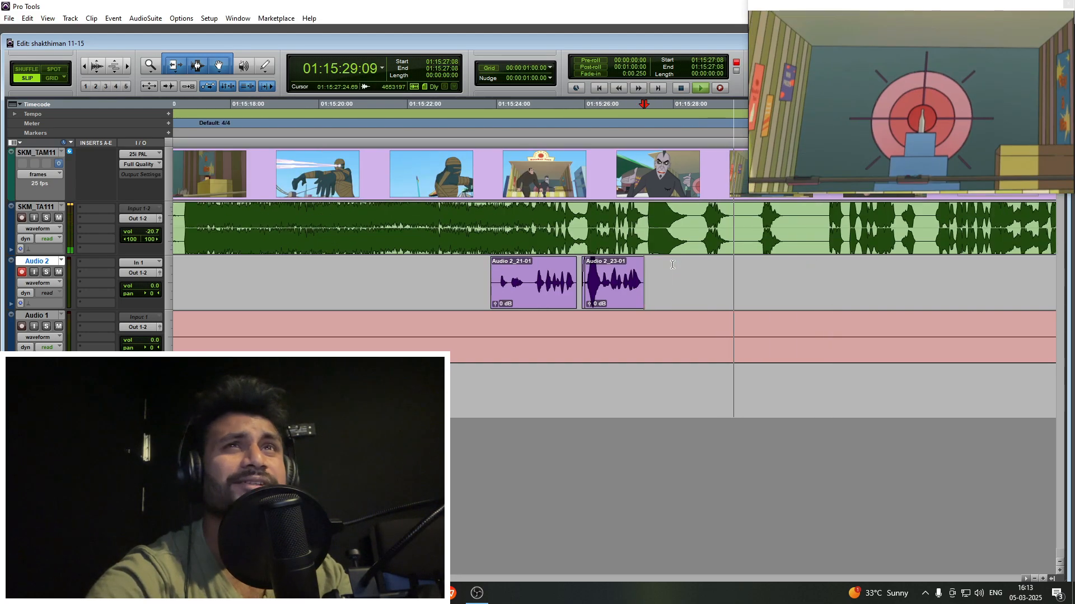
{"action": "left_click", "coordinate": [653, 271]}
{"action": "key", "text": "t"}
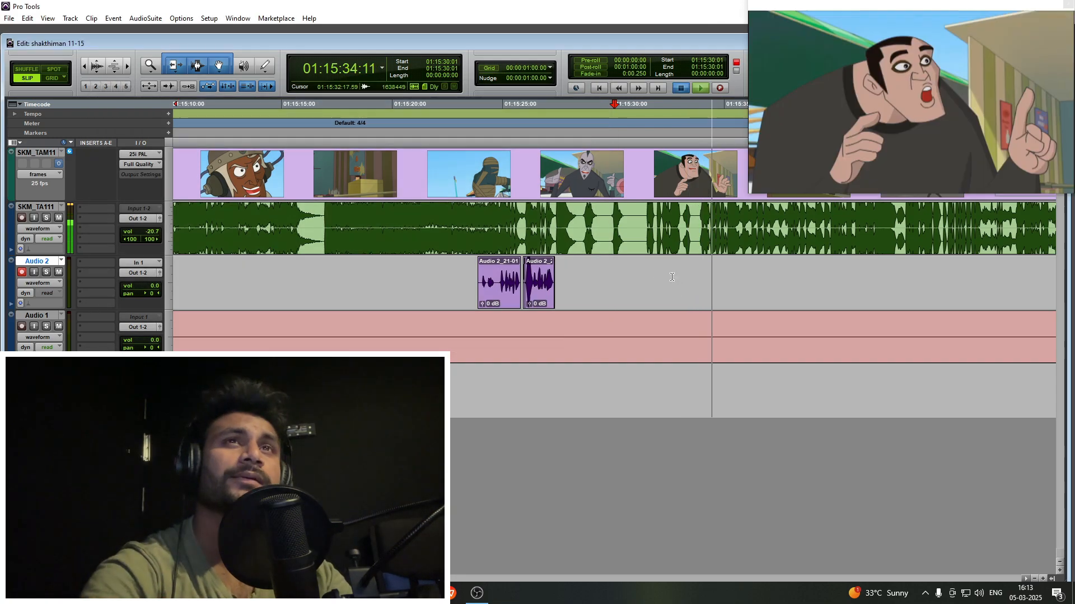
{"action": "key", "text": "space"}
{"action": "left_click", "coordinate": [668, 274]}
{"action": "key", "text": "t"}
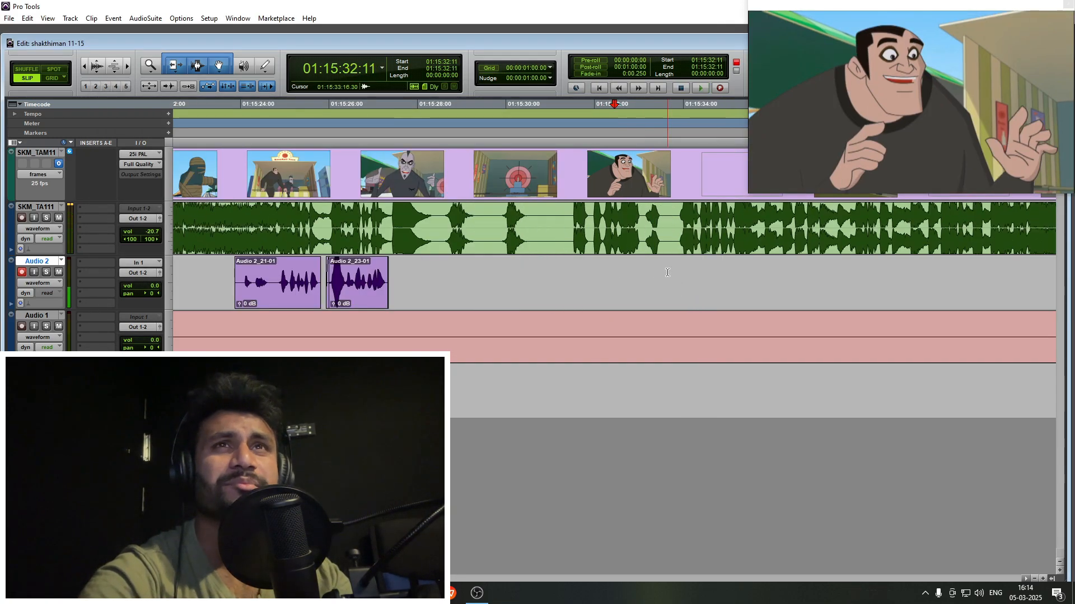
{"action": "left_click", "coordinate": [610, 265]}
{"action": "key", "text": "t"}
{"action": "left_click", "coordinate": [618, 273]}
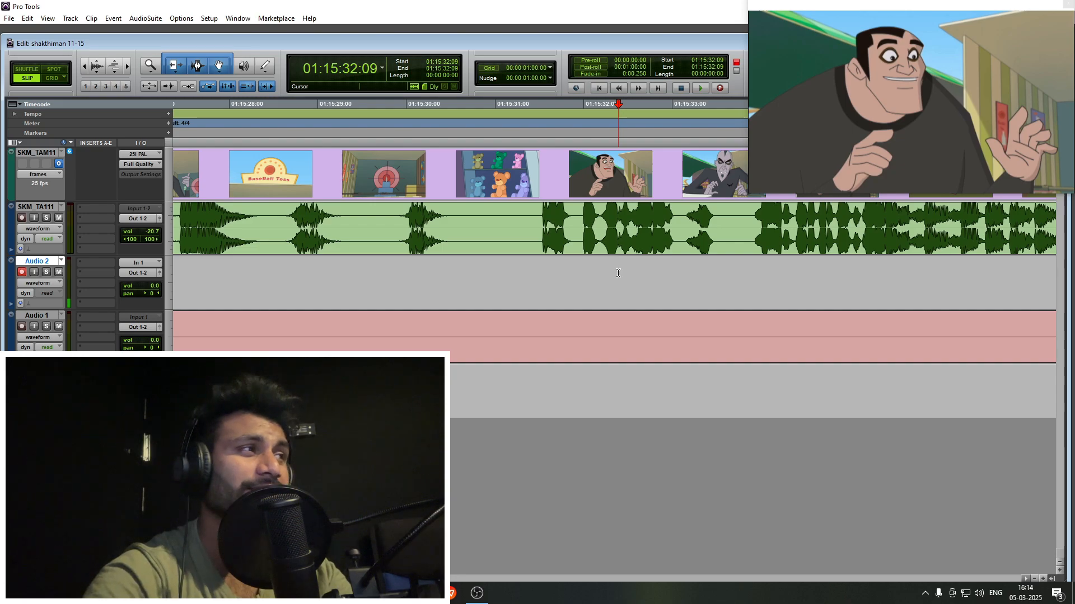
- Record the pale villain's short reply on Audio 2 with a run-up from 01:15:32:09 and trim the take to start at 01:15:33:03
{"action": "key", "text": "space"}
{"action": "key", "text": "ctrl+space"}
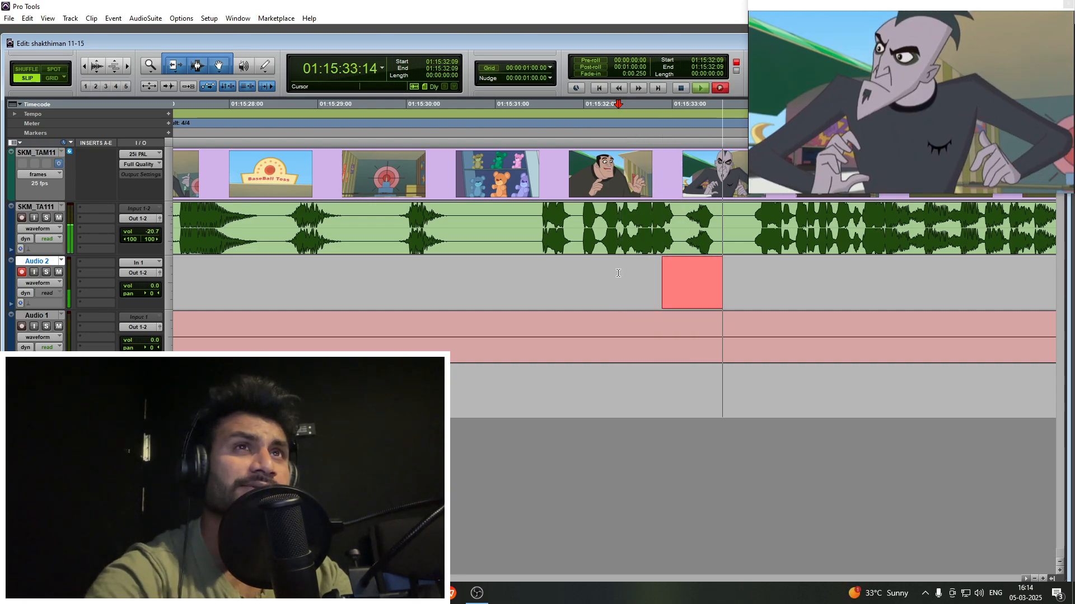
{"action": "key", "text": "space"}
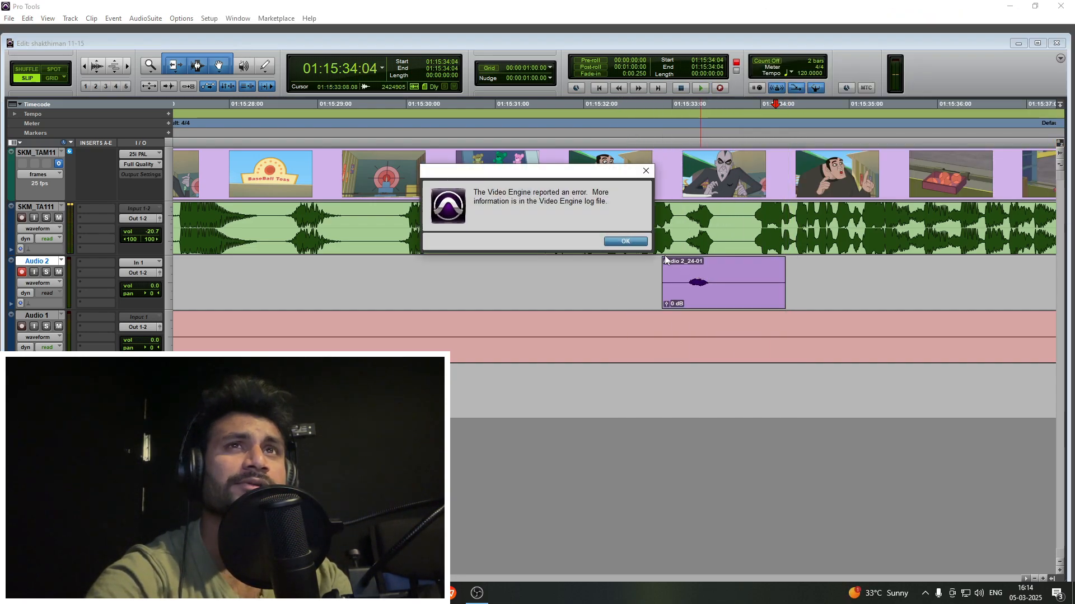
{"action": "left_click", "coordinate": [717, 267]}
{"action": "key", "text": "s"}
{"action": "left_click", "coordinate": [685, 269]}
{"action": "key", "text": "a"}
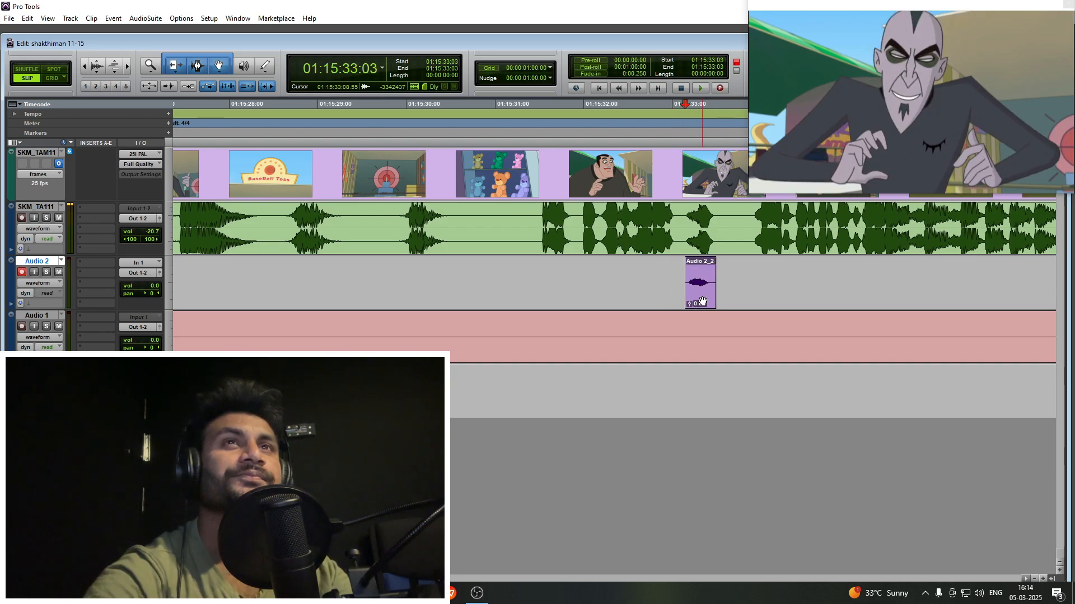
{"action": "left_click", "coordinate": [703, 298]}
- Play on from the short reply through the throwing scene and stop at the big villain's open-mouthed shot at 01:15:41:12
{"action": "left_click", "coordinate": [744, 267]}
{"action": "key", "text": "r"}
{"action": "key", "text": "space"}
{"action": "key", "text": "r"}
{"action": "left_click", "coordinate": [698, 271]}
{"action": "key", "text": "t"}
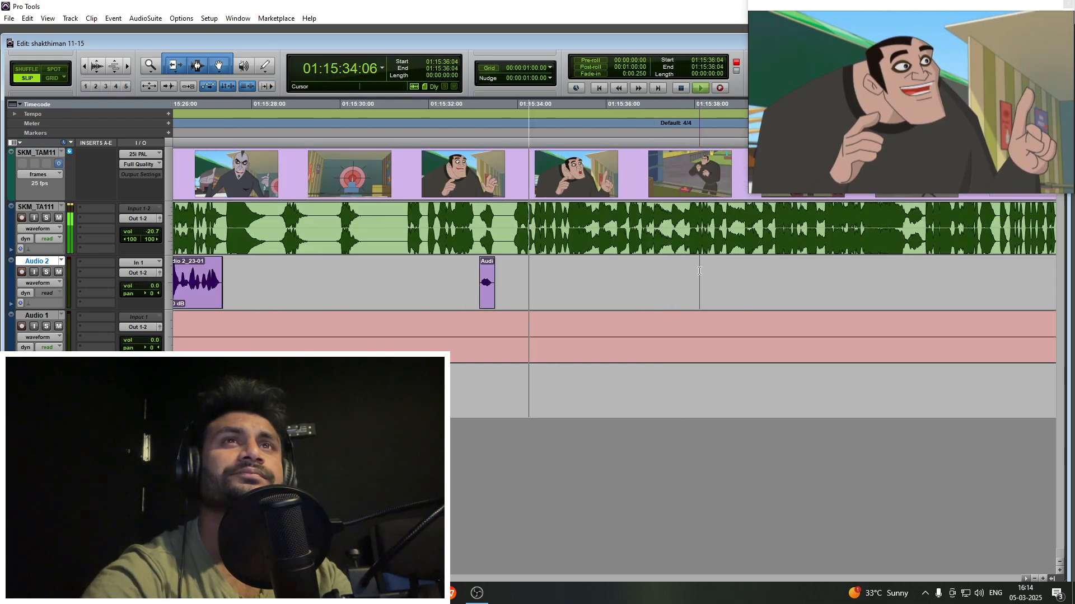
{"action": "key", "text": "t"}
{"action": "key", "text": "r"}
{"action": "left_click", "coordinate": [698, 271]}
{"action": "key", "text": "r"}
{"action": "left_click", "coordinate": [664, 271]}
{"action": "key", "text": "t"}
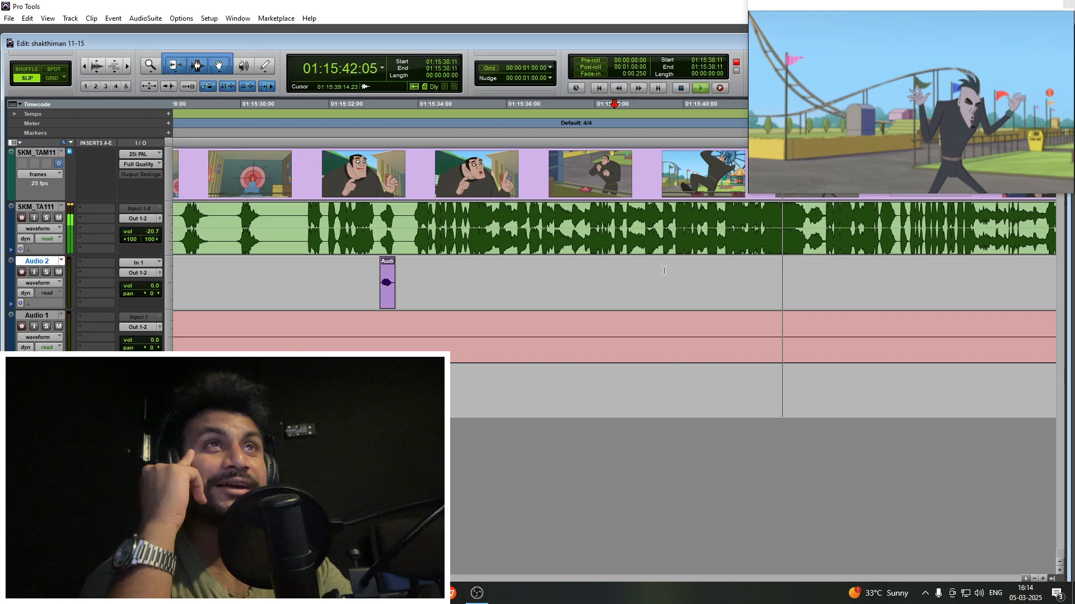
{"action": "left_click", "coordinate": [749, 275]}
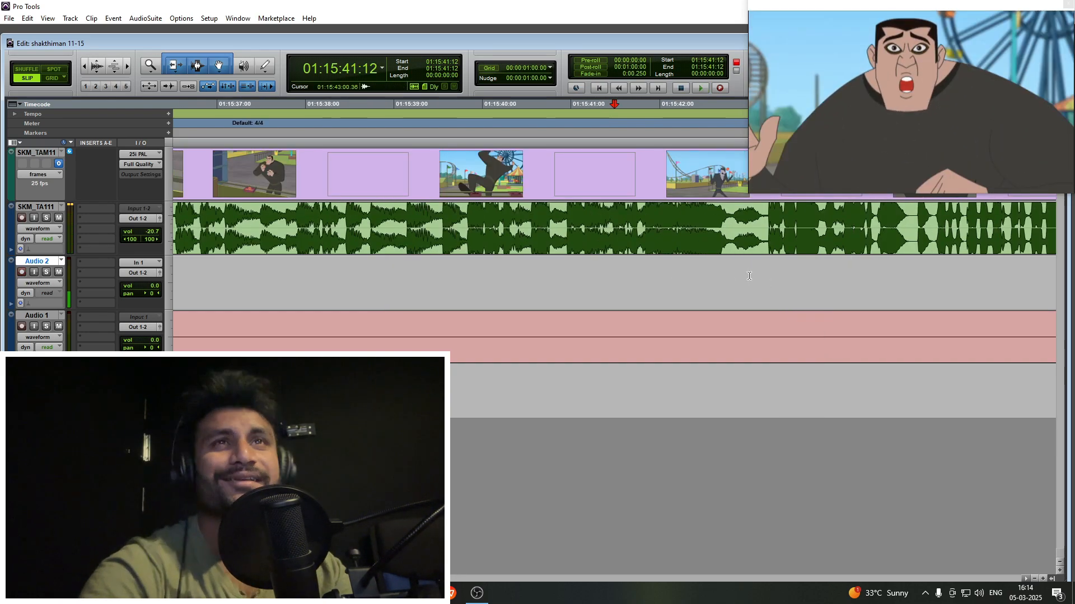
- Record the exclamation on Audio 2 with a run-up from 01:15:41:11 and fit the take between 01:15:41:21 and 01:15:42:21
{"action": "left_click", "coordinate": [610, 269]}
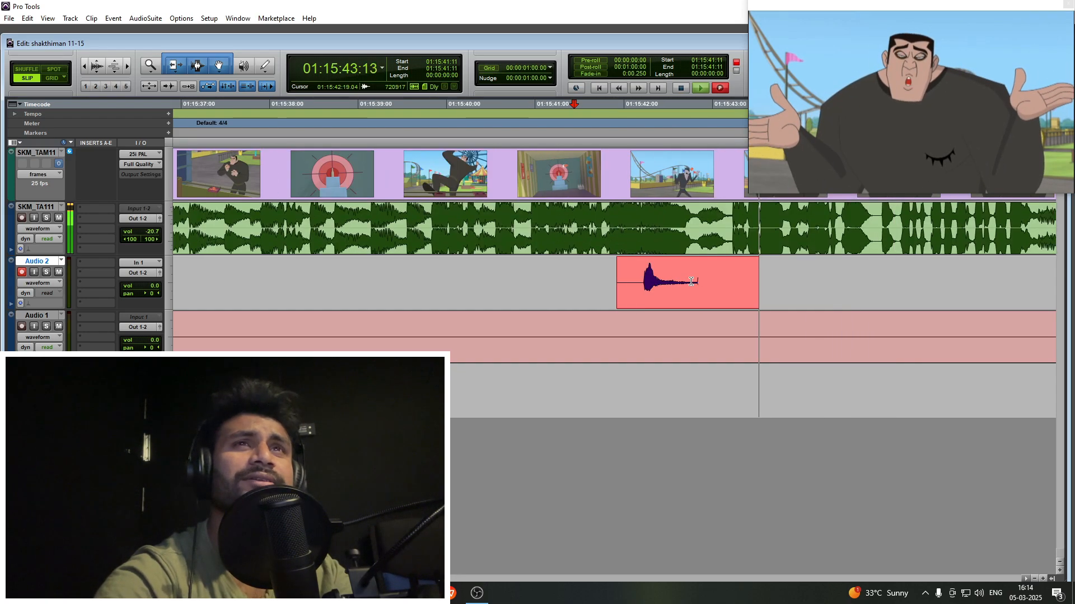
{"action": "key", "text": "space"}
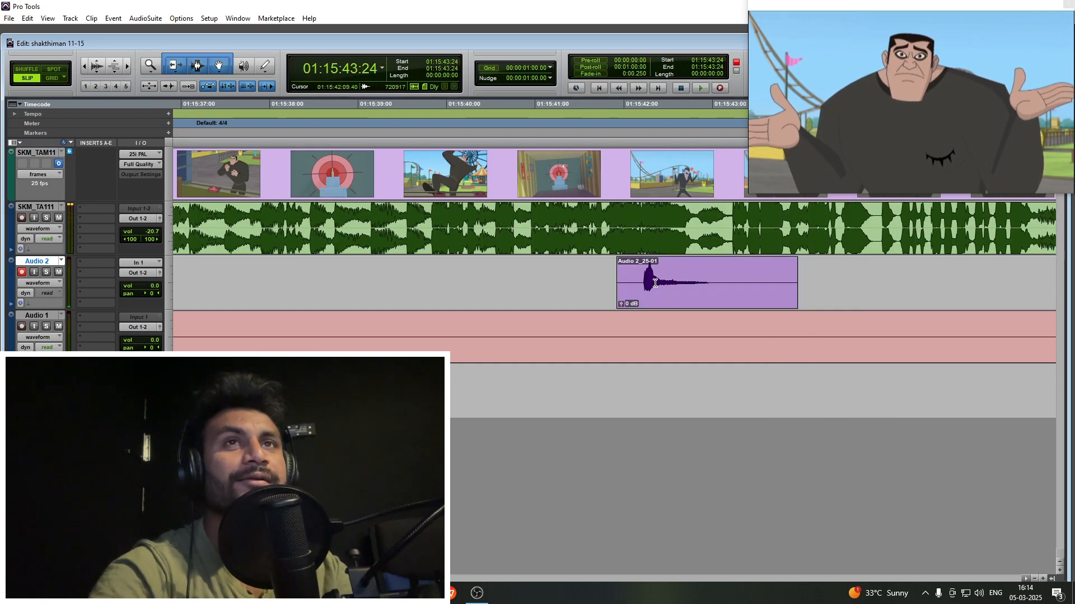
{"action": "key", "text": "t"}
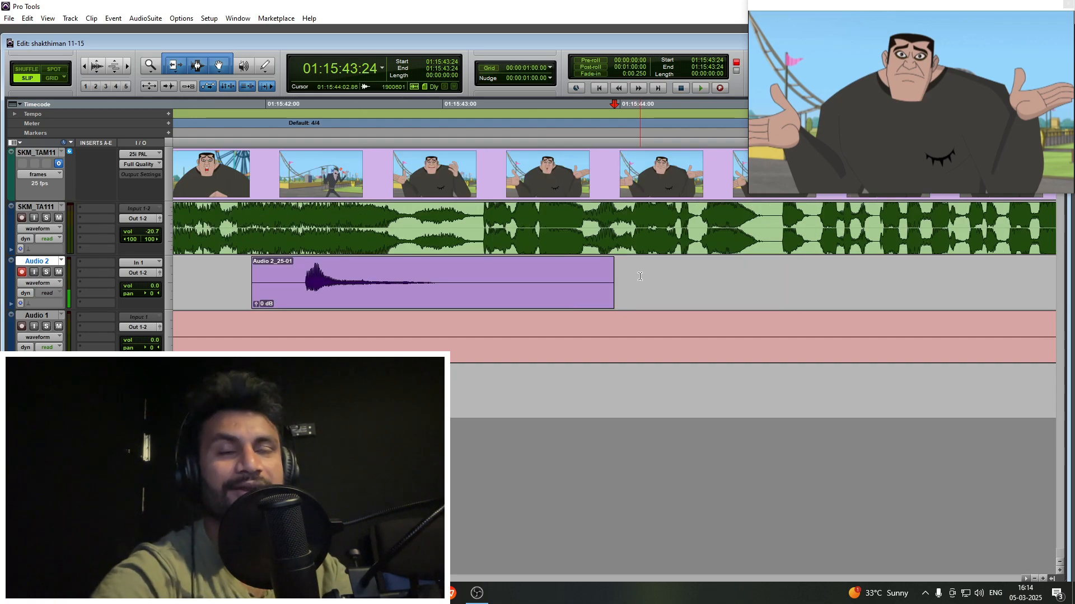
{"action": "scroll", "coordinate": [602, 284], "scroll_direction": "left", "scroll_amount": 2}
{"action": "left_click", "coordinate": [459, 275]}
{"action": "key", "text": "a"}
{"action": "left_click_drag", "start_coordinate": [572, 298], "coordinate": [516, 299]}
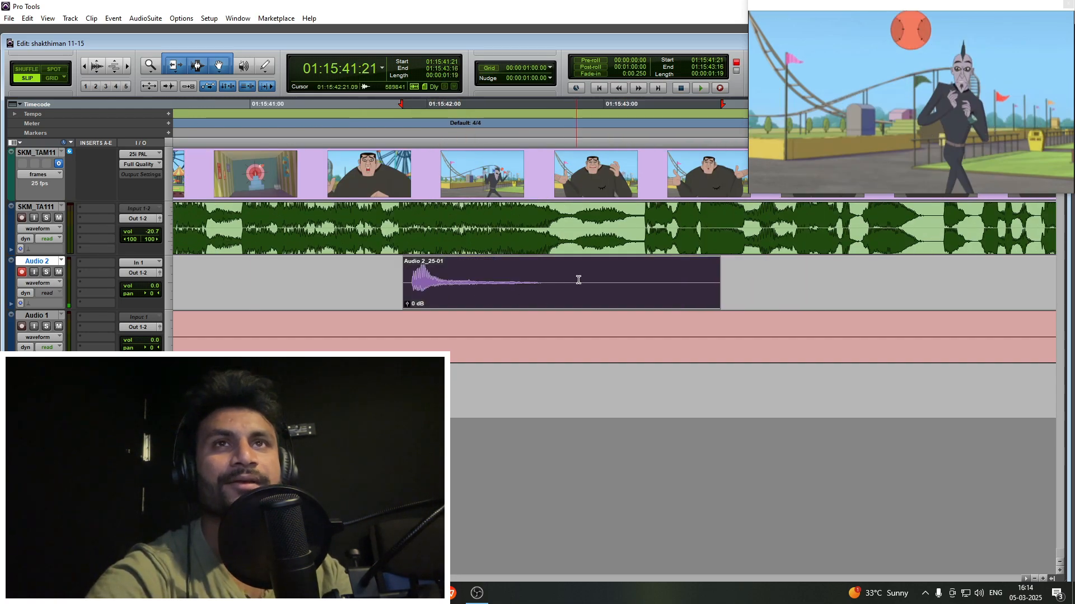
{"action": "left_click", "coordinate": [578, 280]}
{"action": "key", "text": "s"}
- Play on from the exclamation through the big villain's scene and place the Audio 2 cursor at 01:15:47:14
{"action": "key", "text": "space"}
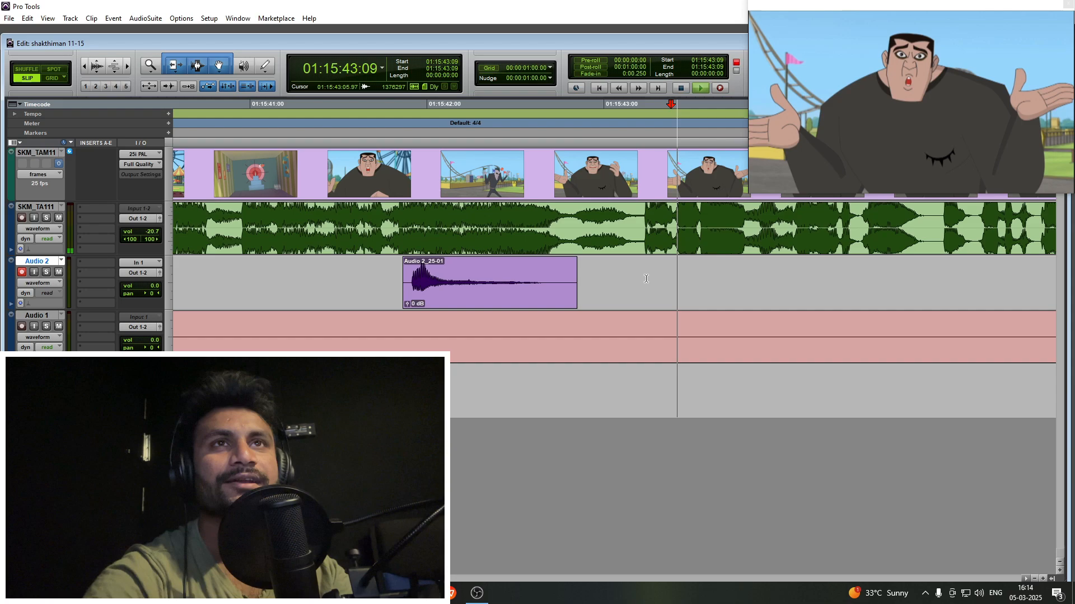
{"action": "key", "text": "space"}
{"action": "left_click", "coordinate": [697, 273]}
{"action": "key", "text": "r"}
{"action": "key", "text": "r"}
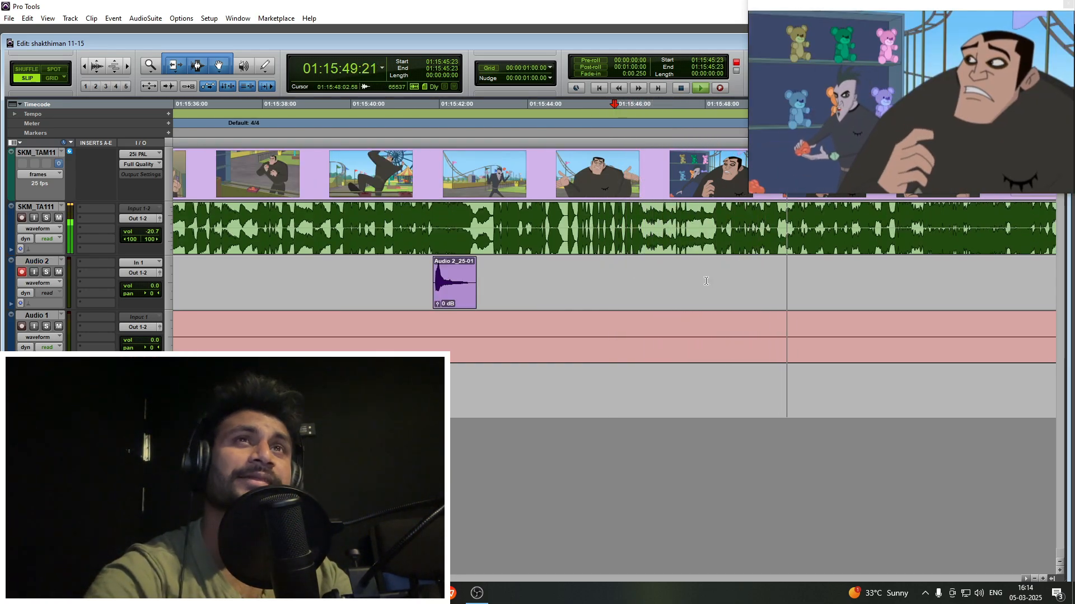
{"action": "left_click", "coordinate": [686, 265]}
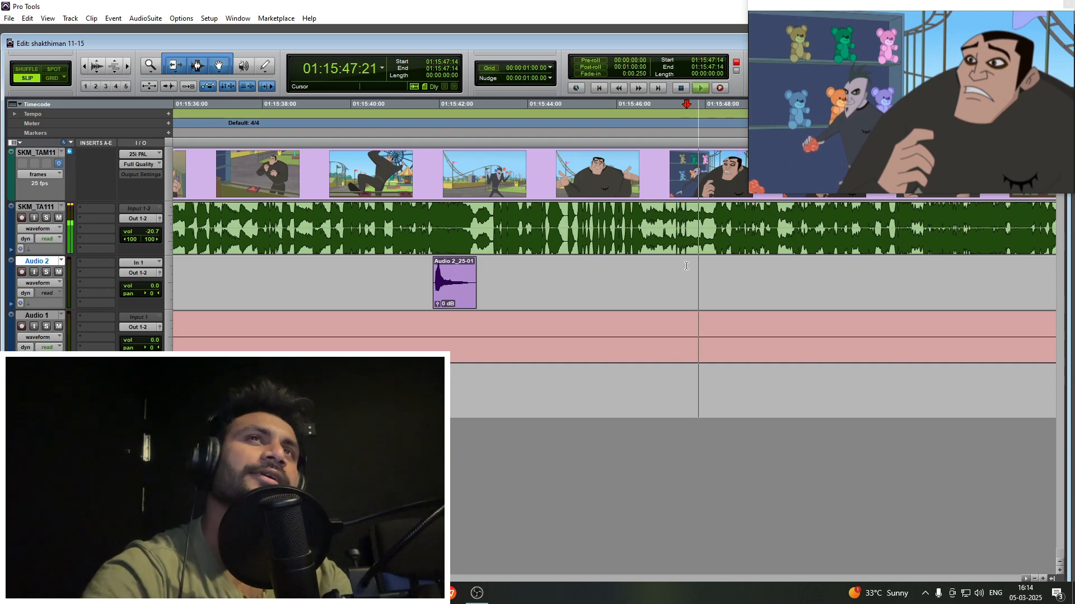
- Record the toy-shelf scene's line on Audio 2 with a run-up from 01:15:47:14 and fit the take between 01:15:48:07 and 01:15:49:19
{"action": "key", "text": "F12"}
{"action": "key", "text": "t"}
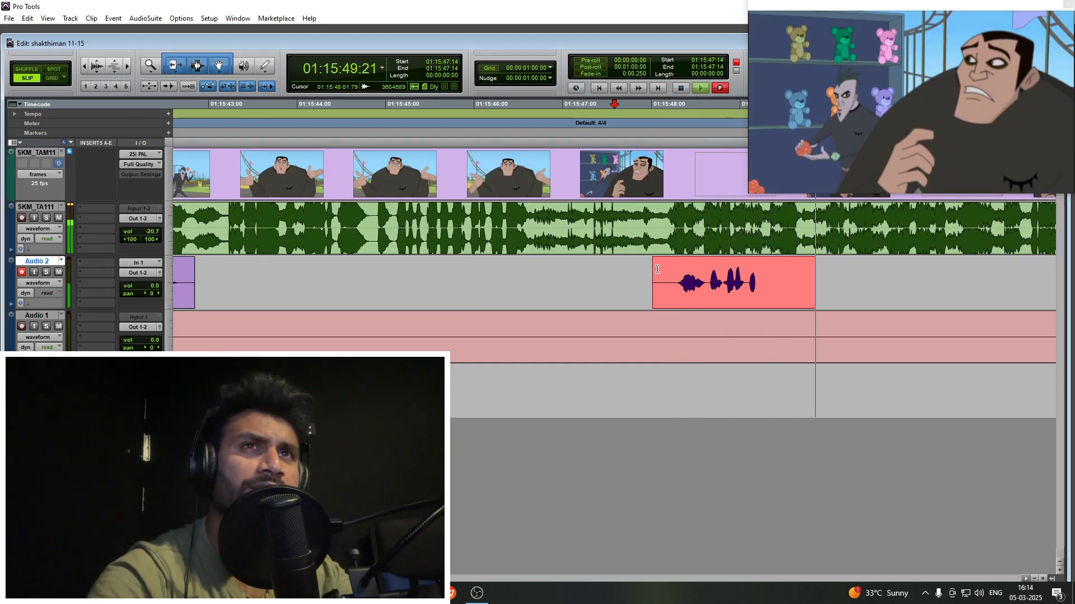
{"action": "key", "text": "space"}
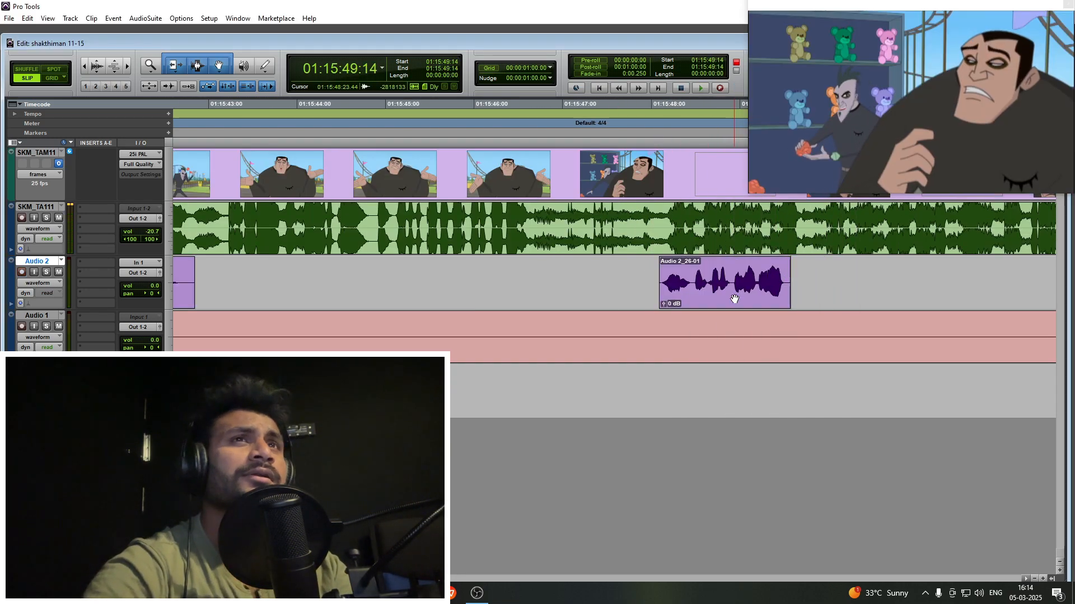
{"action": "left_click_drag", "start_coordinate": [734, 299], "coordinate": [751, 287]}
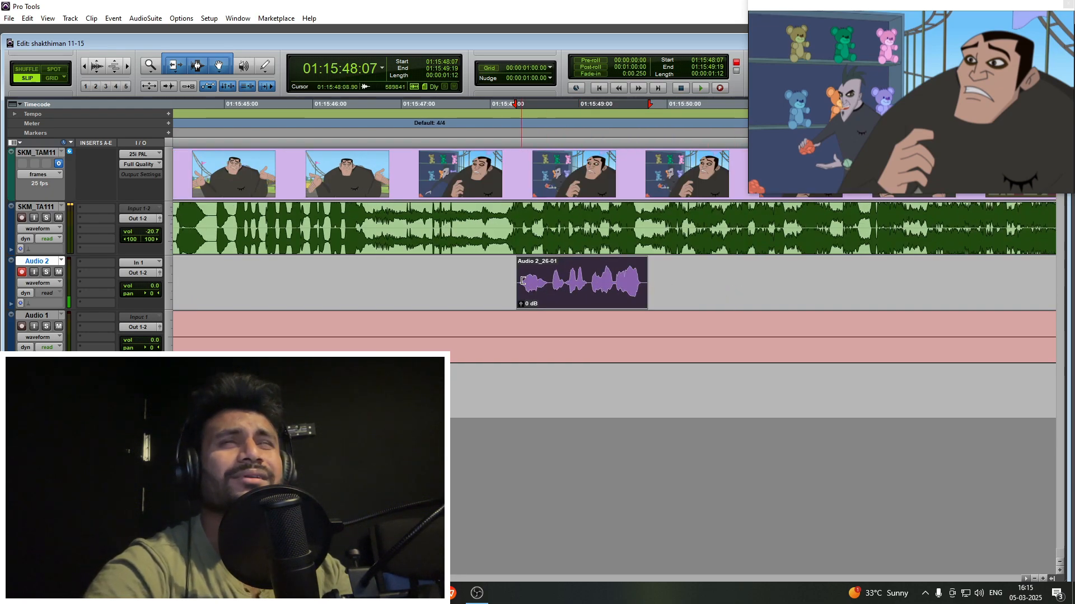
- Preview the following shots, try a take of the next line with a run-up from 01:15:49:10, and dismiss the video engine error
{"action": "left_click", "coordinate": [592, 273]}
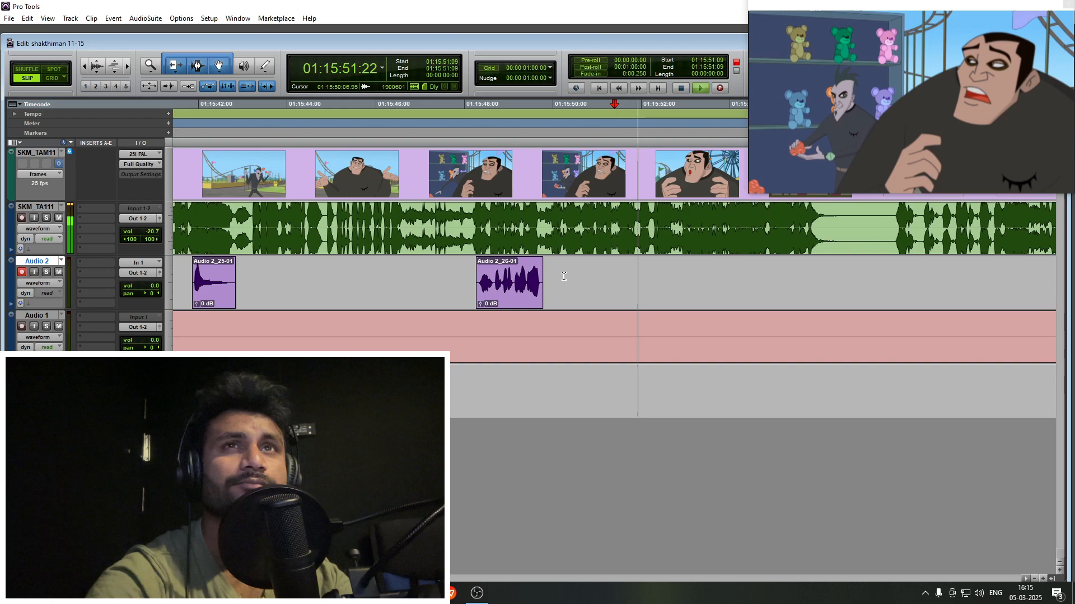
{"action": "key", "text": "space"}
{"action": "key", "text": "F12"}
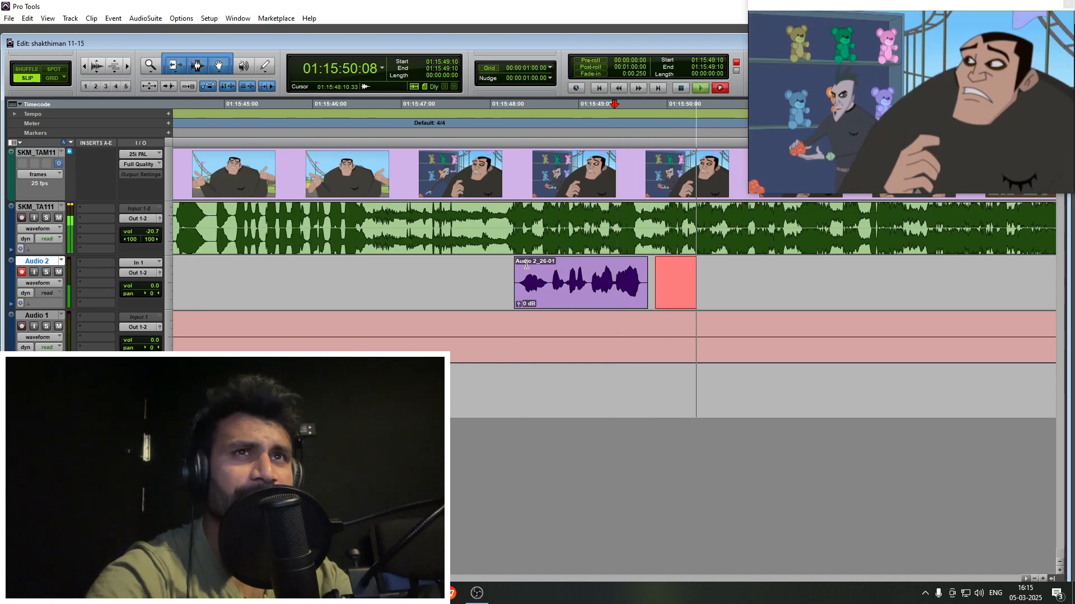
{"action": "key", "text": "F12"}
{"action": "key", "text": "space"}
{"action": "left_click", "coordinate": [572, 272]}
{"action": "key", "text": "space"}
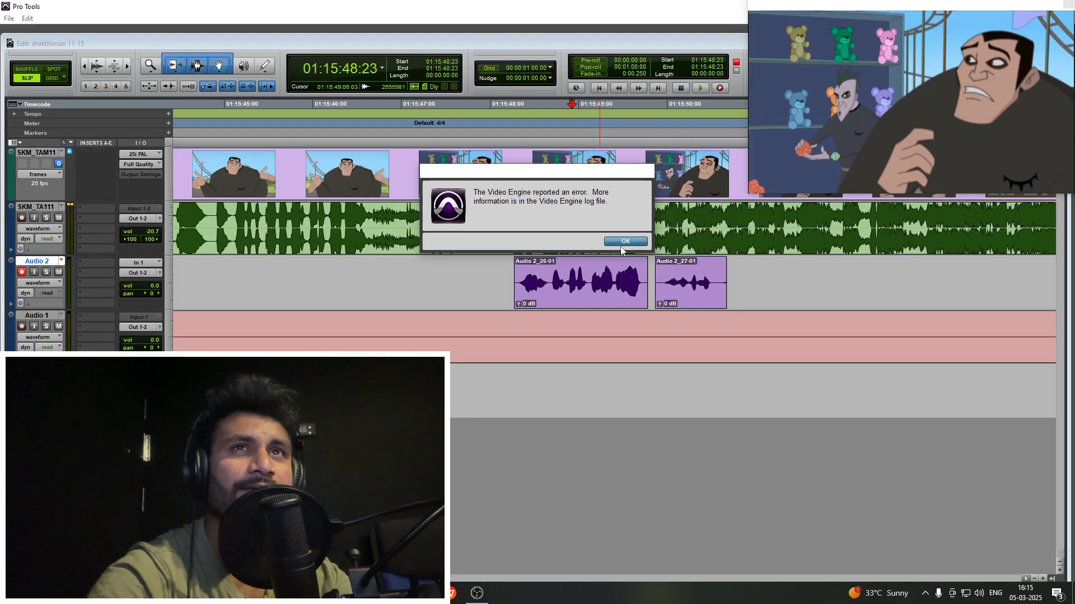
{"action": "key", "text": "Return"}
- Record the follow-up line on Audio 2 from 01:15:49:21 and trim the excess after its last word
{"action": "key", "text": "F12"}
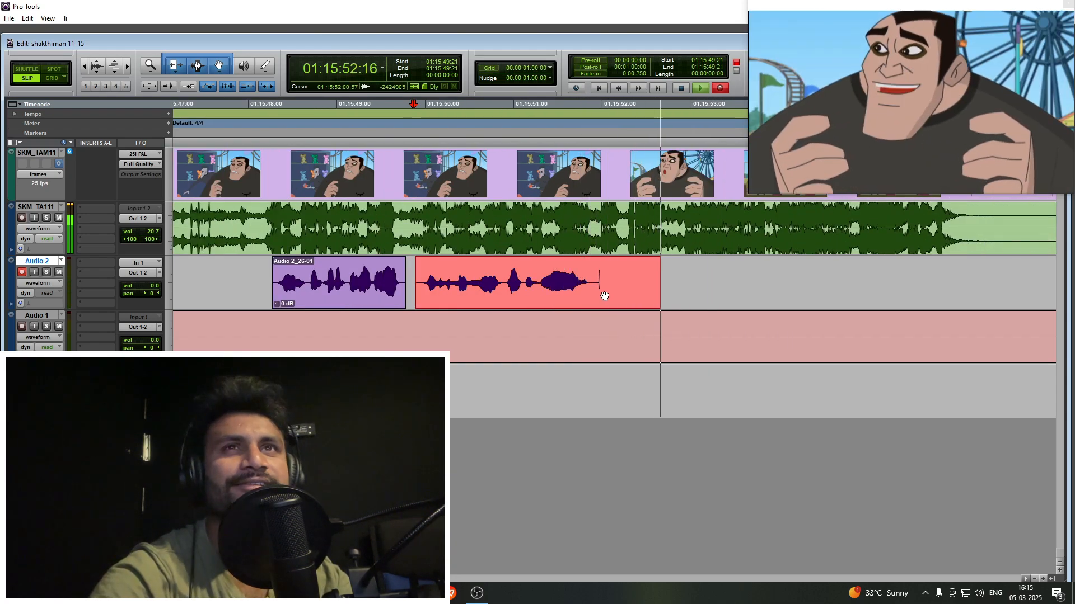
{"action": "key", "text": "space"}
- Play on briefly, then record the big villain's next phrases on Audio 2 with a run-up from 01:15:52:14
{"action": "key", "text": "space"}
{"action": "left_click", "coordinate": [594, 271]}
{"action": "key", "text": "s"}
{"action": "key", "text": "r"}
{"action": "key", "text": "space"}
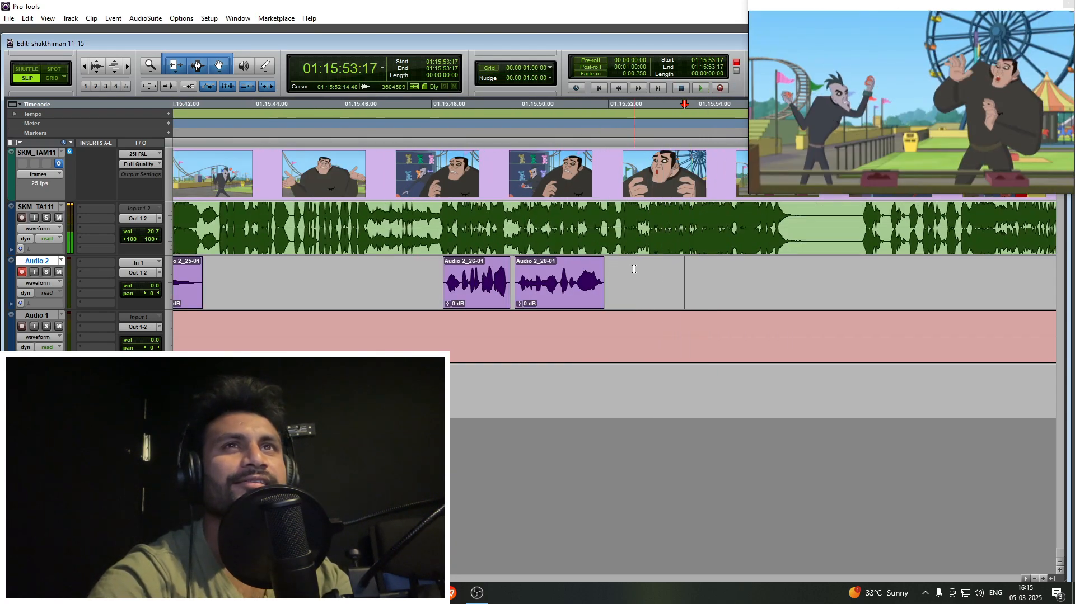
{"action": "left_click", "coordinate": [634, 269]}
{"action": "key", "text": "t"}
{"action": "key", "text": "space"}
{"action": "key", "text": "F12"}
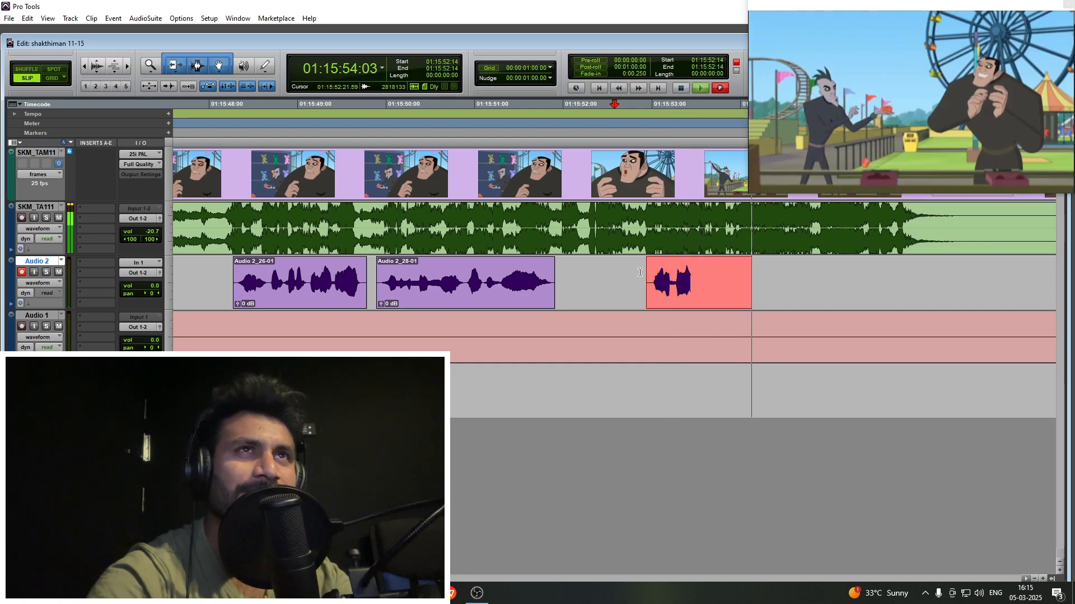
{"action": "key", "text": "t"}
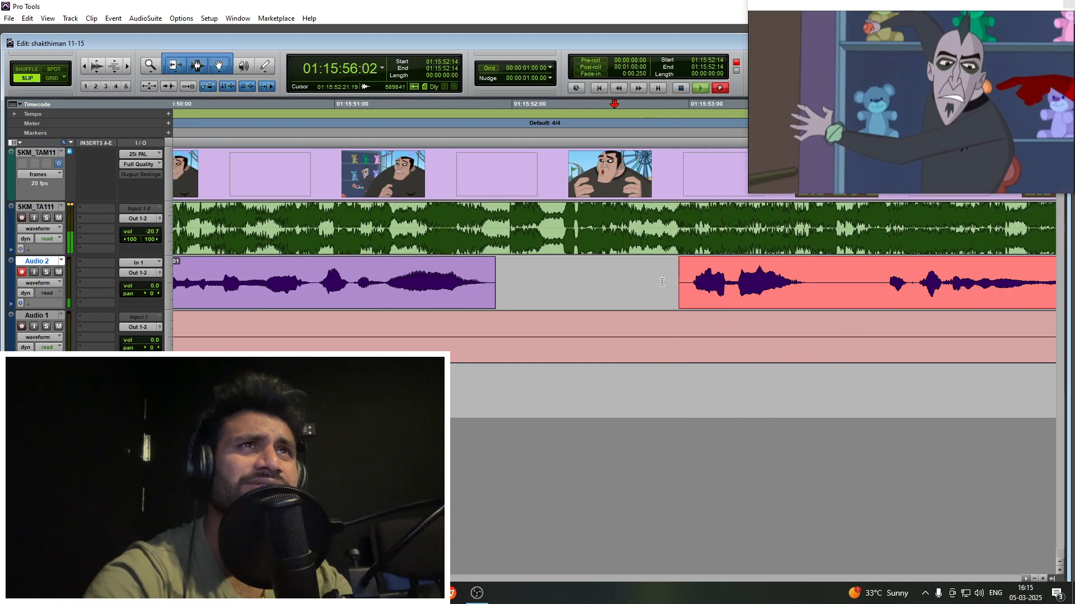
{"action": "key", "text": "ctrl+period"}
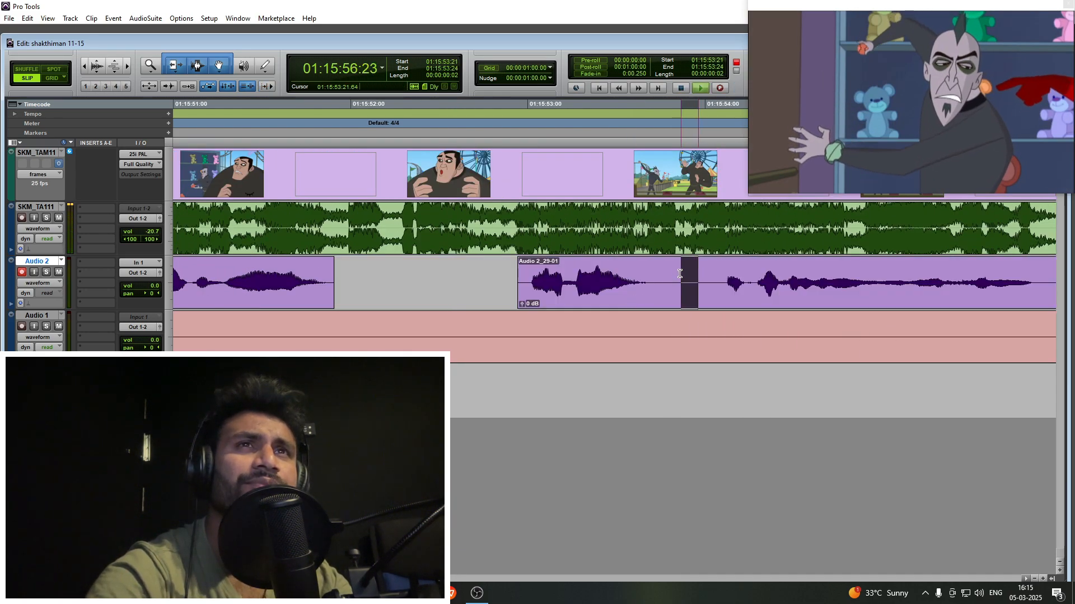
- Cut the pause out of the new take, move its second phrase to start at 01:15:53:21 and trim that phrase's end
{"action": "key", "text": "Delete"}
{"action": "key", "text": "n"}
{"action": "left_click_drag", "start_coordinate": [699, 285], "coordinate": [713, 287]}
{"action": "left_click_drag", "start_coordinate": [723, 297], "coordinate": [679, 295]}
{"action": "left_click", "coordinate": [680, 276]}
{"action": "key", "text": "a"}
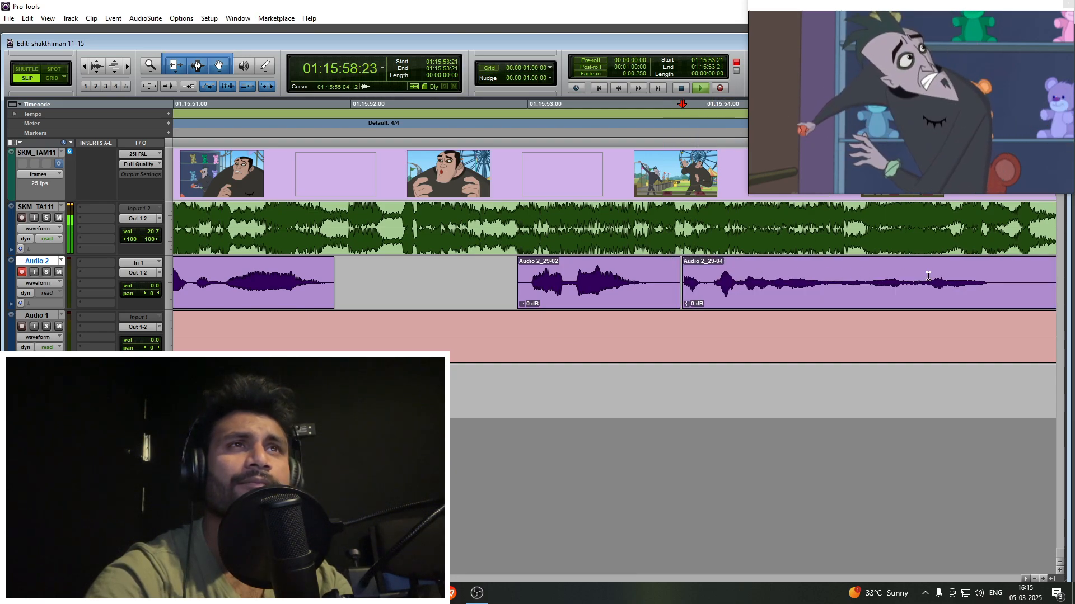
{"action": "left_click", "coordinate": [988, 276]}
{"action": "key", "text": "s"}
{"action": "key", "text": "r"}
- Preview the scene from 01:15:55:22, place the Audio 2 cursor at 01:15:57:07 and dismiss the video synchronization error
{"action": "left_click", "coordinate": [828, 276]}
{"action": "key", "text": "r"}
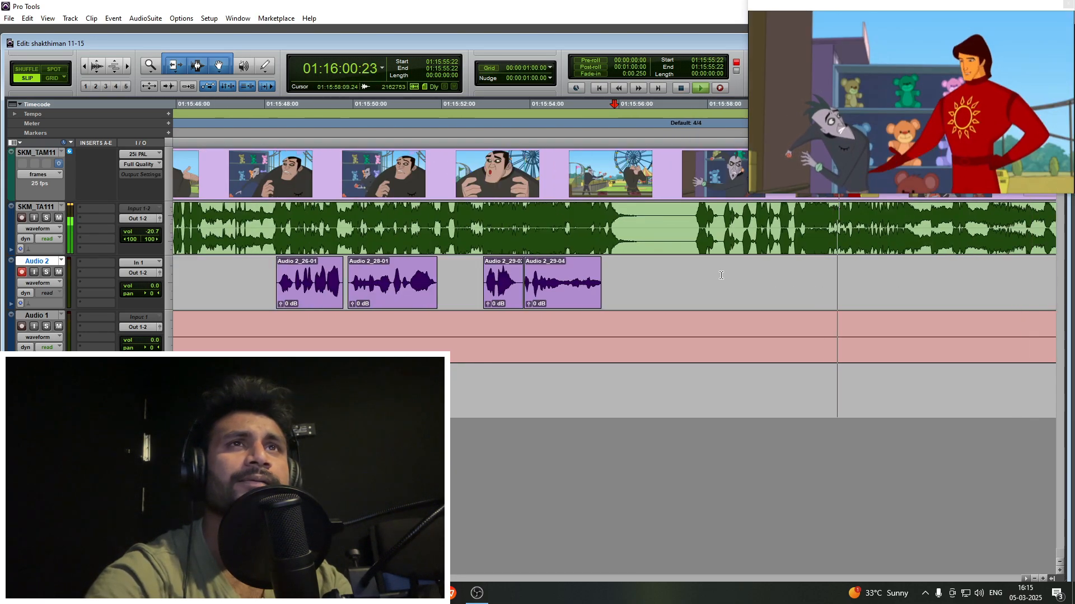
{"action": "left_click", "coordinate": [682, 268]}
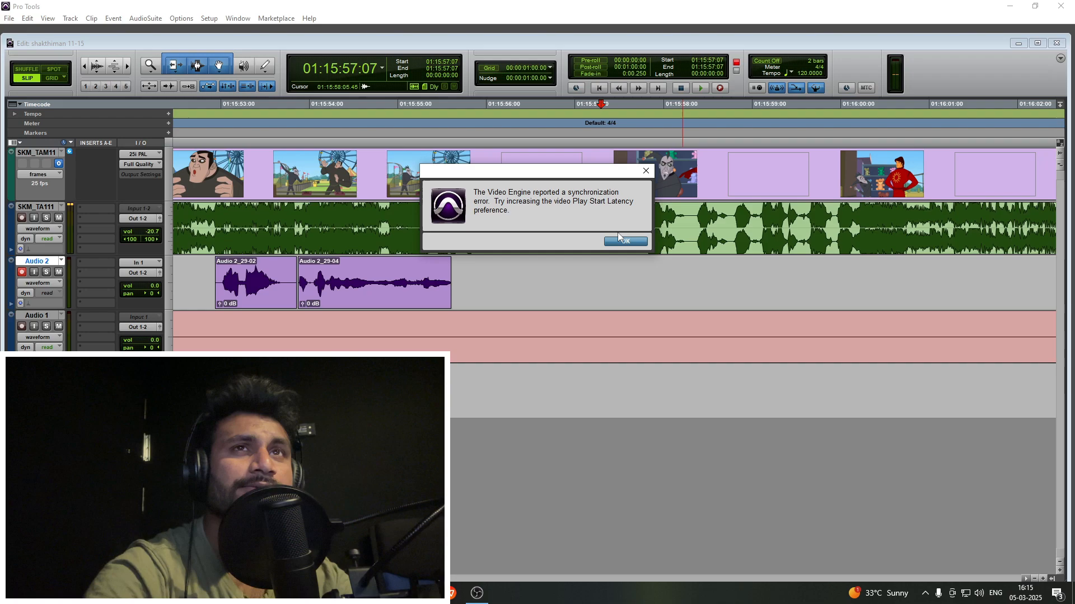
{"action": "left_click", "coordinate": [625, 245]}
- Record the pale villain's two phrases to the hero on Audio 2 with a run-up from 01:15:57:08
{"action": "key", "text": "t"}
{"action": "key", "text": "space"}
{"action": "key", "text": "ctrl+space"}
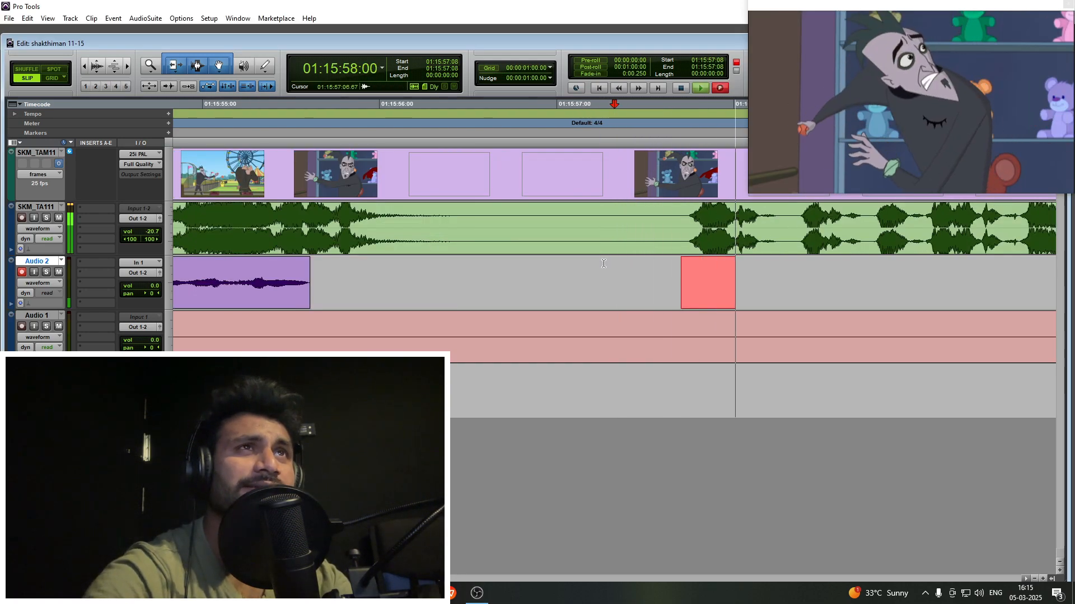
{"action": "key", "text": "r"}
{"action": "key", "text": "r"}
{"action": "key", "text": "r"}
{"action": "left_click", "coordinate": [648, 275]}
{"action": "key", "text": "t"}
{"action": "key", "text": "t"}
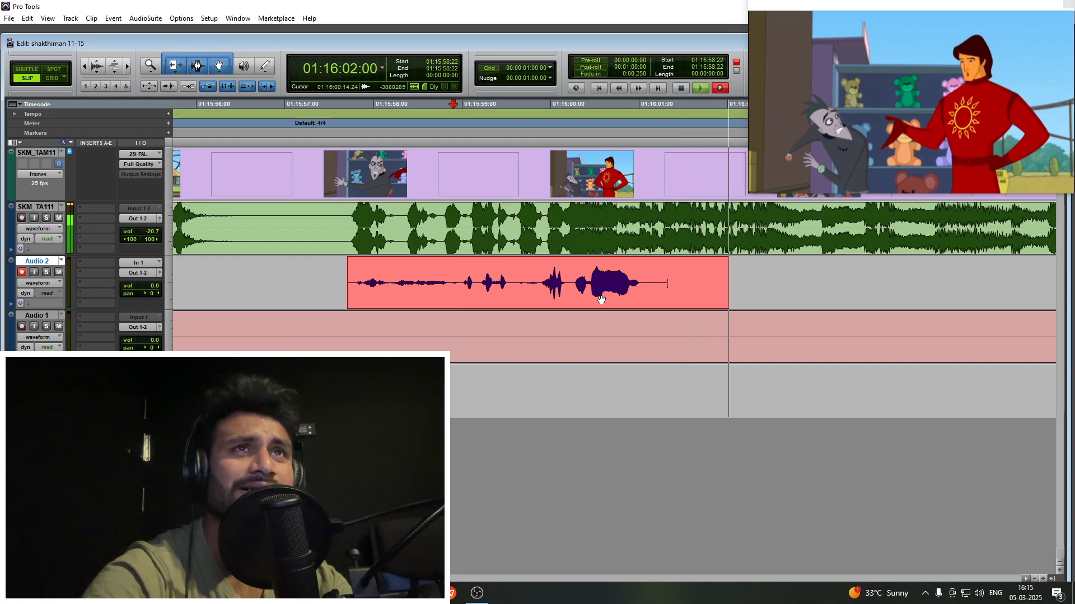
{"action": "key", "text": "r"}
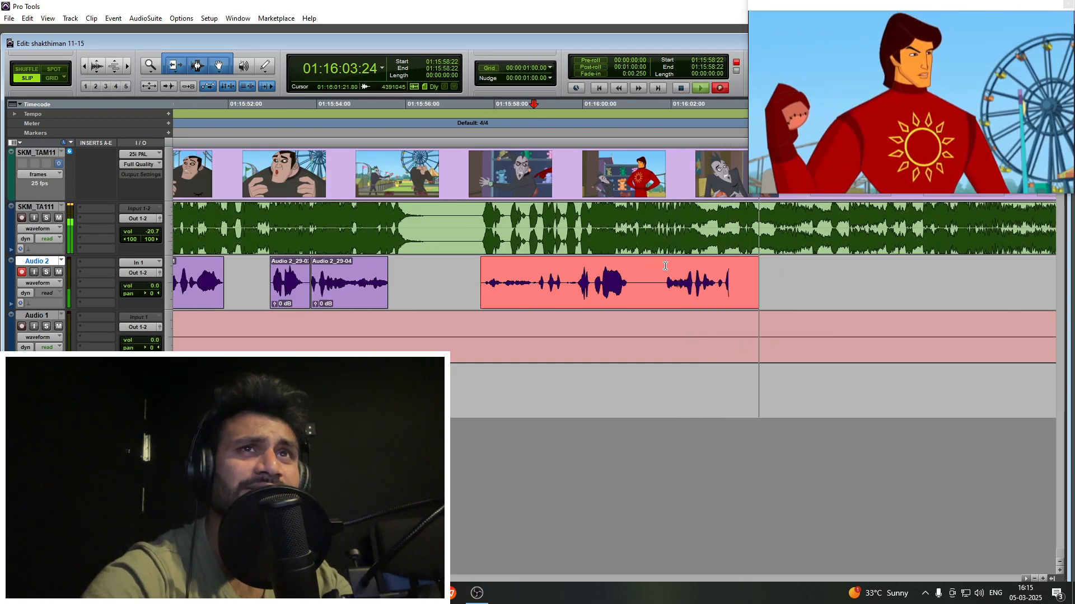
{"action": "key", "text": "t"}
{"action": "key", "text": "space"}
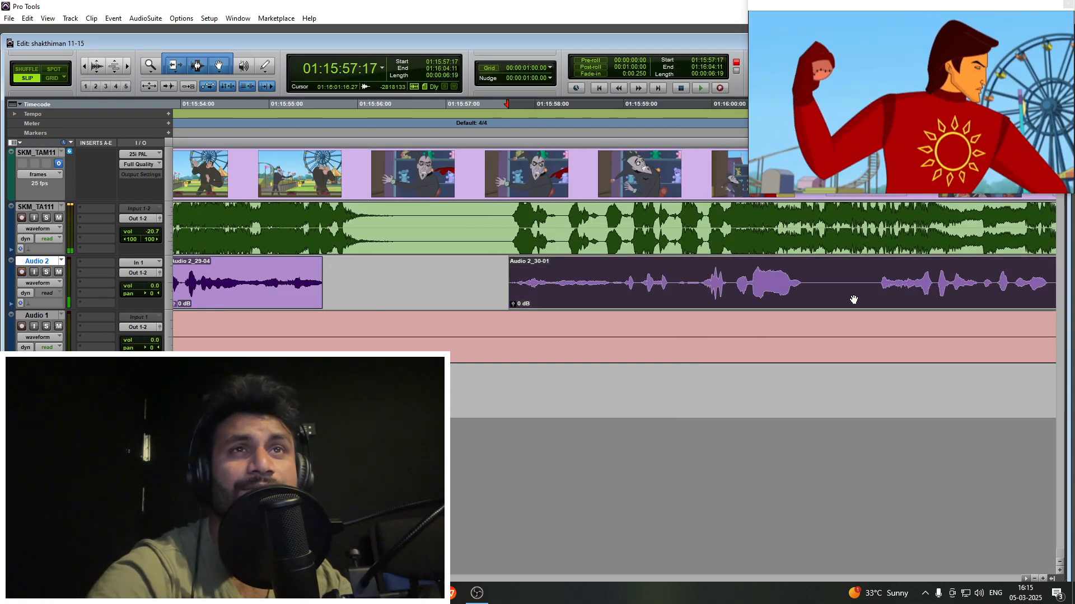
- Separate the two phrases, check their sync, and fit the second between 01:16:01:08 and 01:16:03:08
{"action": "left_click_drag", "start_coordinate": [853, 299], "coordinate": [835, 281]}
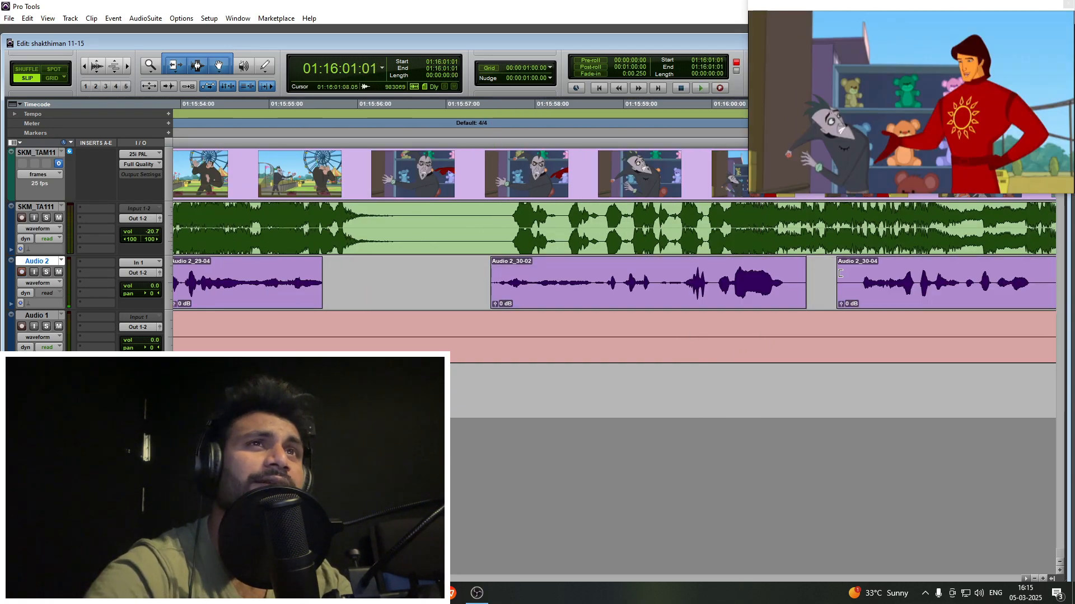
{"action": "left_click_drag", "start_coordinate": [871, 292], "coordinate": [822, 293]}
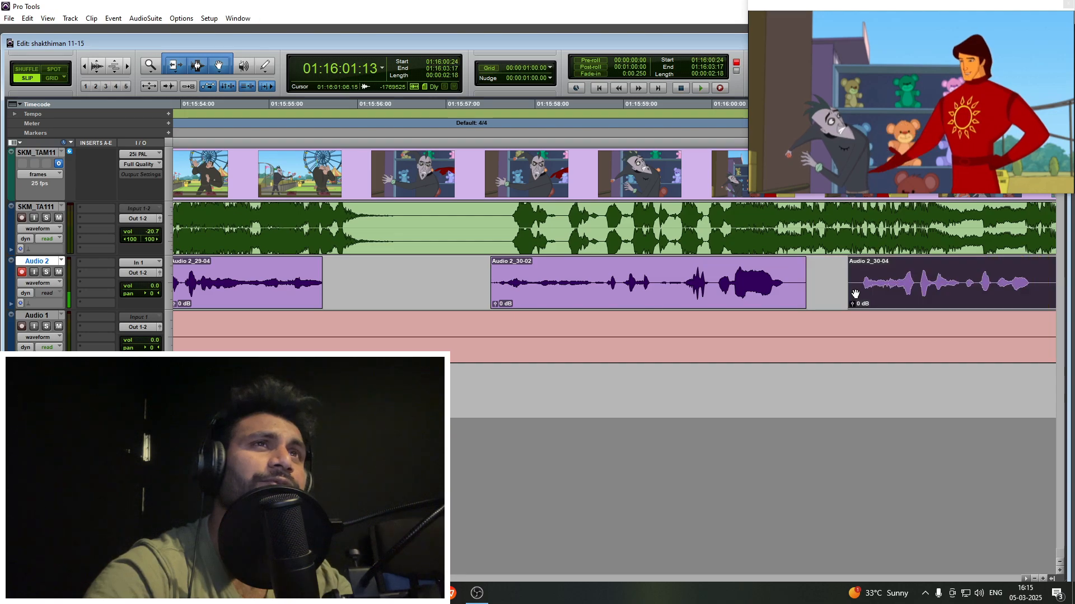
{"action": "left_click", "coordinate": [897, 268]}
{"action": "key", "text": "space"}
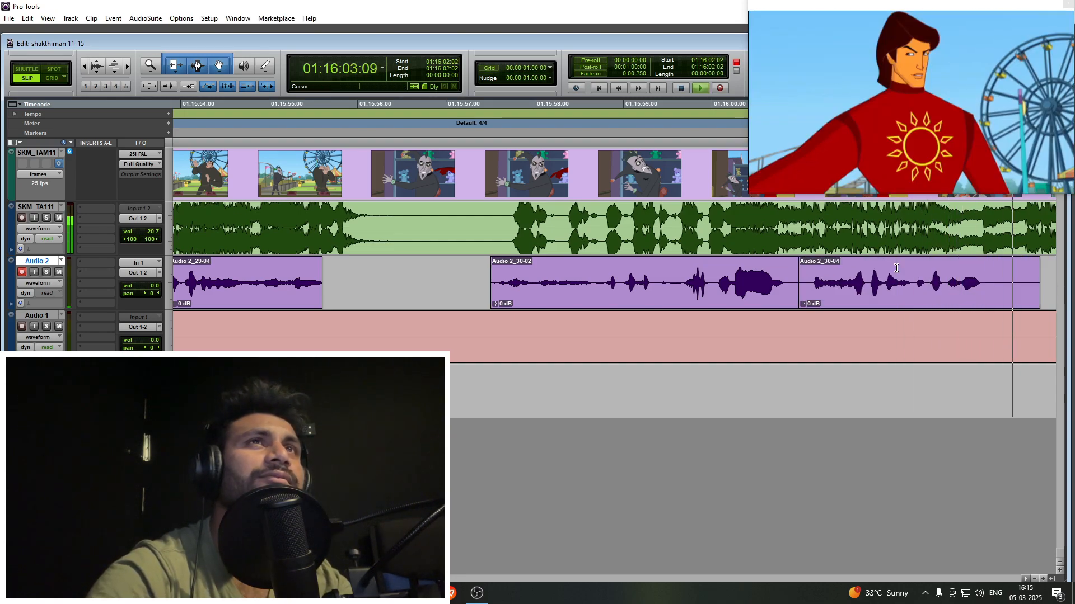
{"action": "left_click_drag", "start_coordinate": [924, 309], "coordinate": [981, 302]}
{"action": "left_click", "coordinate": [1001, 276]}
{"action": "key", "text": "s"}
- Play on from the hero's close-up through the ball-throwing action to look for the next line to dub
{"action": "key", "text": "r"}
{"action": "key", "text": "r"}
{"action": "key", "text": "r"}
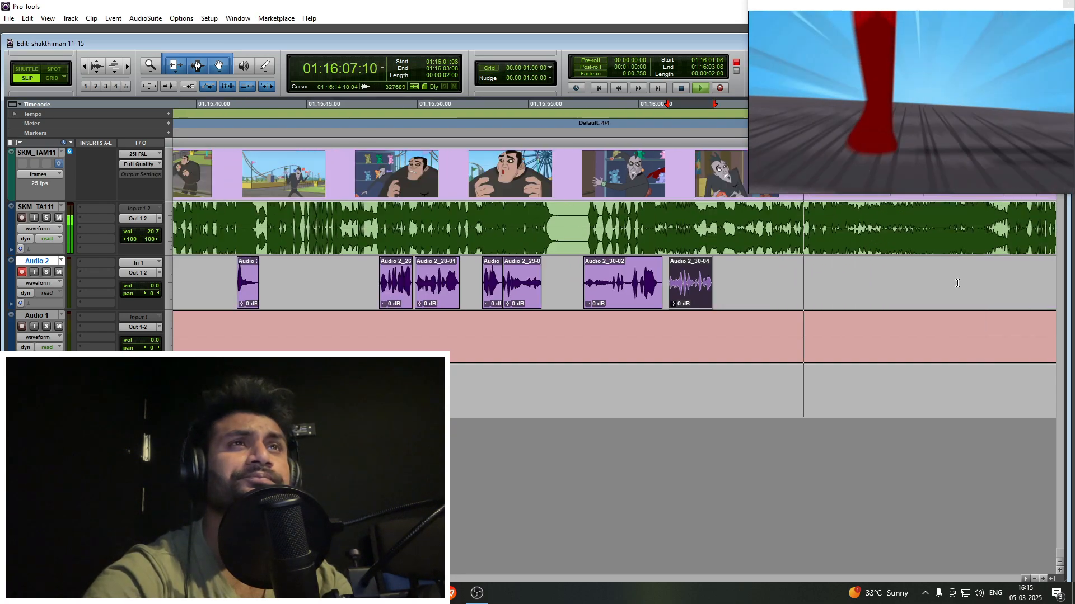
{"action": "left_click", "coordinate": [759, 277]}
{"action": "key", "text": "t"}
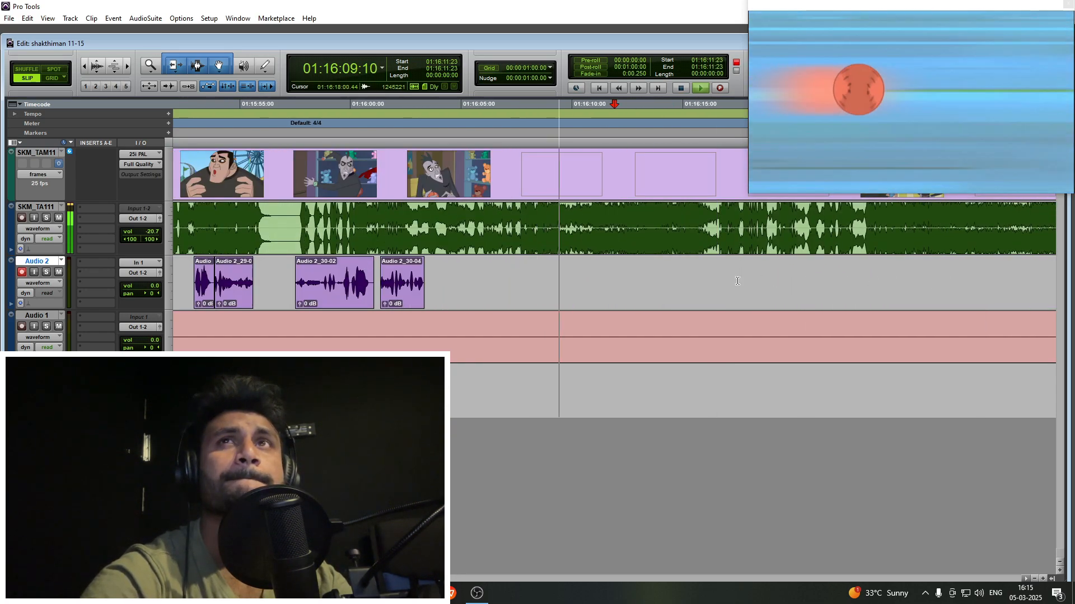
{"action": "key", "text": "r"}
{"action": "key", "text": "r"}
{"action": "left_click", "coordinate": [621, 271]}
{"action": "key", "text": "t"}
{"action": "key", "text": "r"}
{"action": "key", "text": "r"}
{"action": "key", "text": "r"}
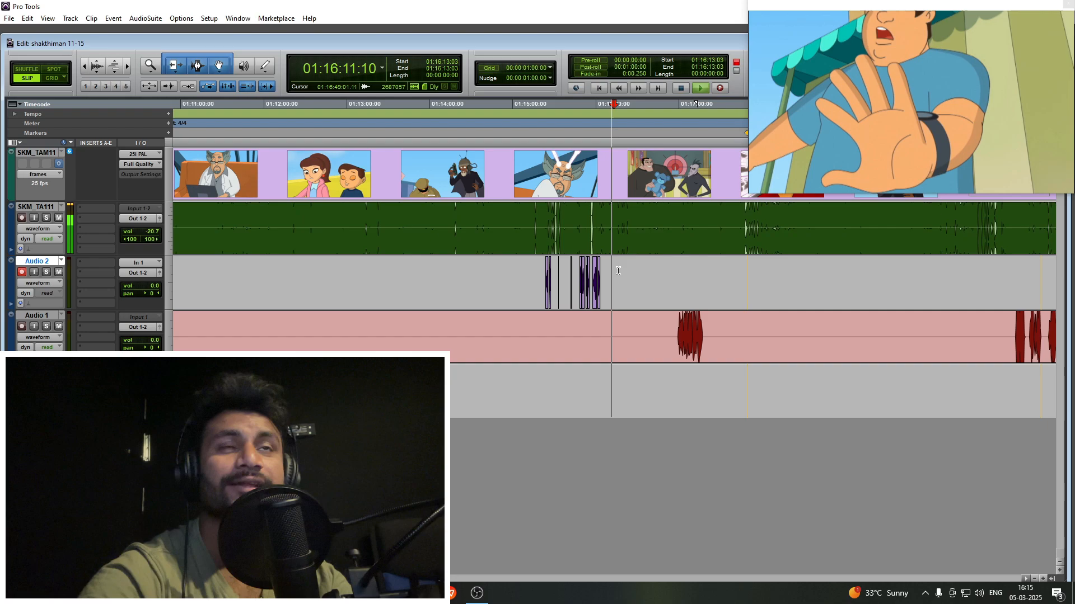
- Look over the session timeline across episodes 11 to 15 to examine the recorded and still empty stretches while playback continues
{"action": "key", "text": "r"}
{"action": "key", "text": "r"}
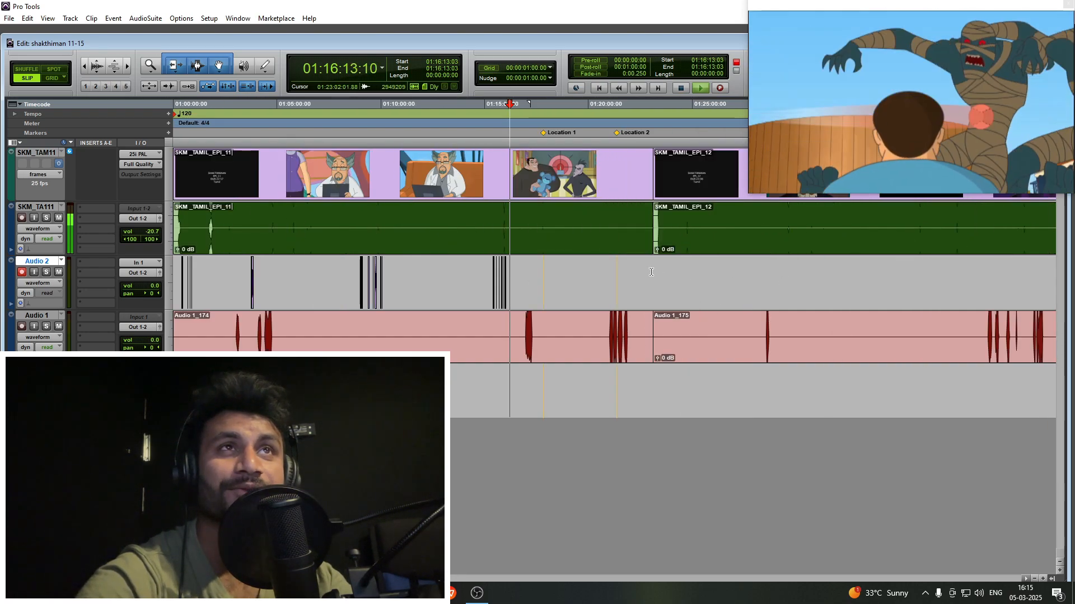
{"action": "key", "text": "r"}
{"action": "key", "text": "r"}
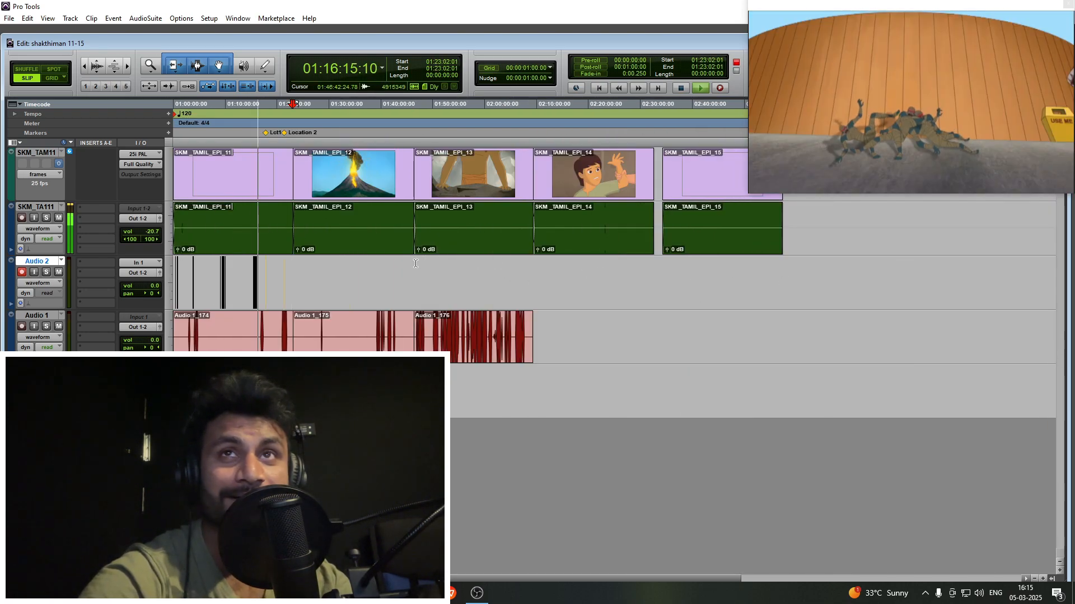
{"action": "left_click", "coordinate": [528, 275]}
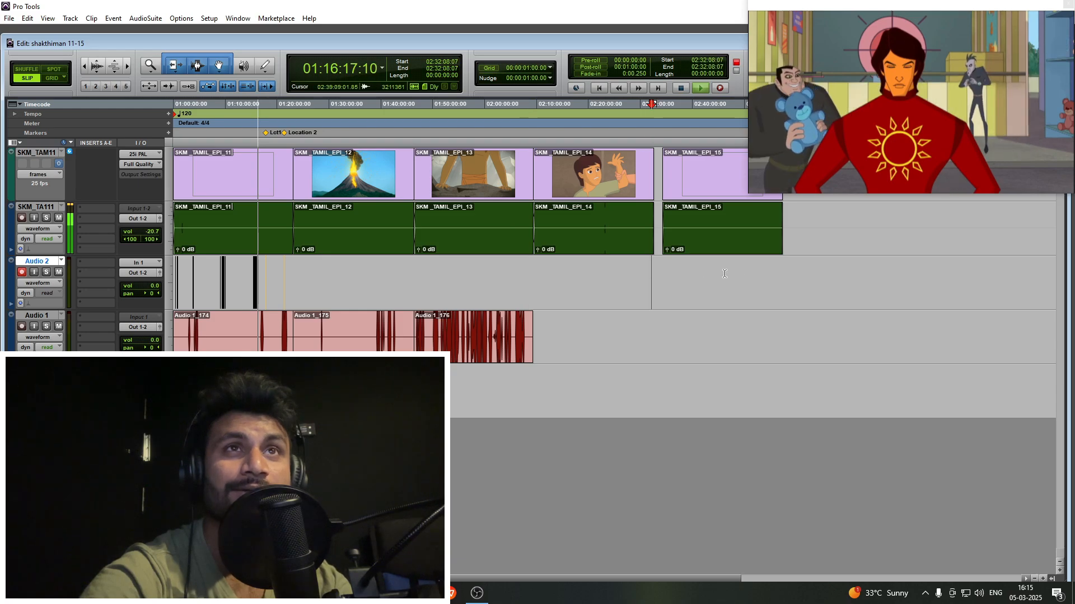
{"action": "key", "text": "t"}
{"action": "key", "text": "t"}
{"action": "key", "text": "t"}
{"action": "scroll", "coordinate": [594, 280], "scroll_direction": "left", "scroll_amount": 10}
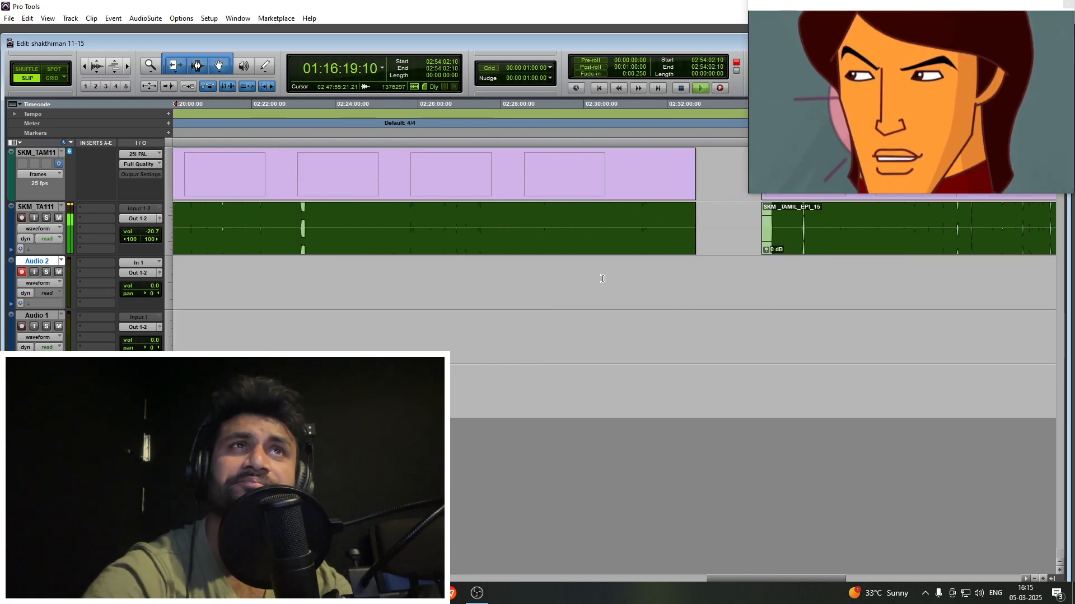
{"action": "scroll", "coordinate": [588, 284], "scroll_direction": "left", "scroll_amount": 15}
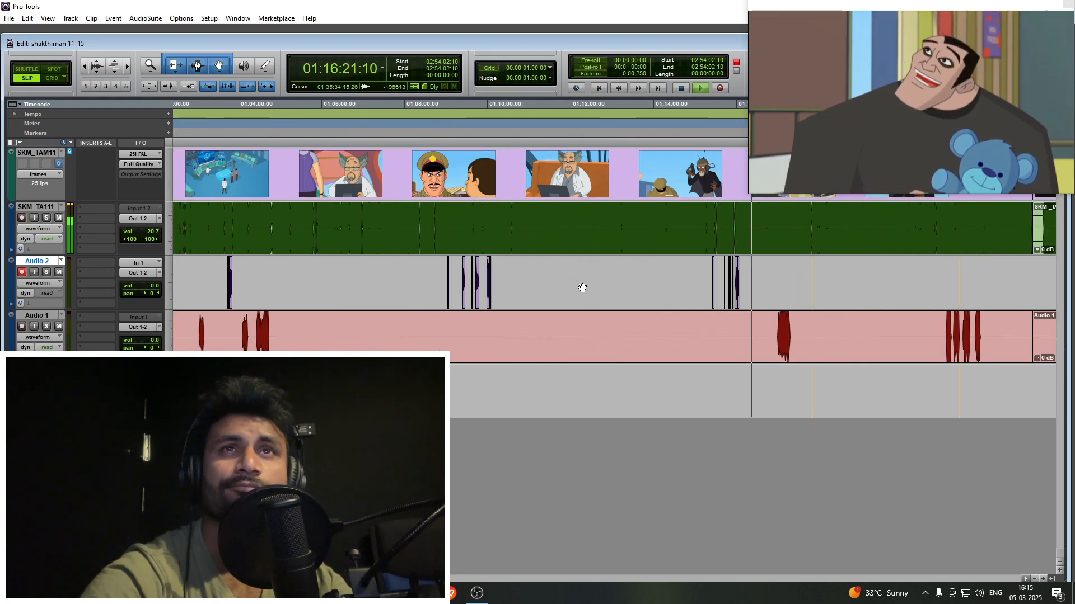
- Return to the episode 11 timeline, place the Audio 2 cursor at 01:16:29:05 and watch the teddy bear scene play on
{"action": "left_click", "coordinate": [763, 282]}
{"action": "key", "text": "t"}
{"action": "key", "text": "t"}
{"action": "key", "text": "t"}
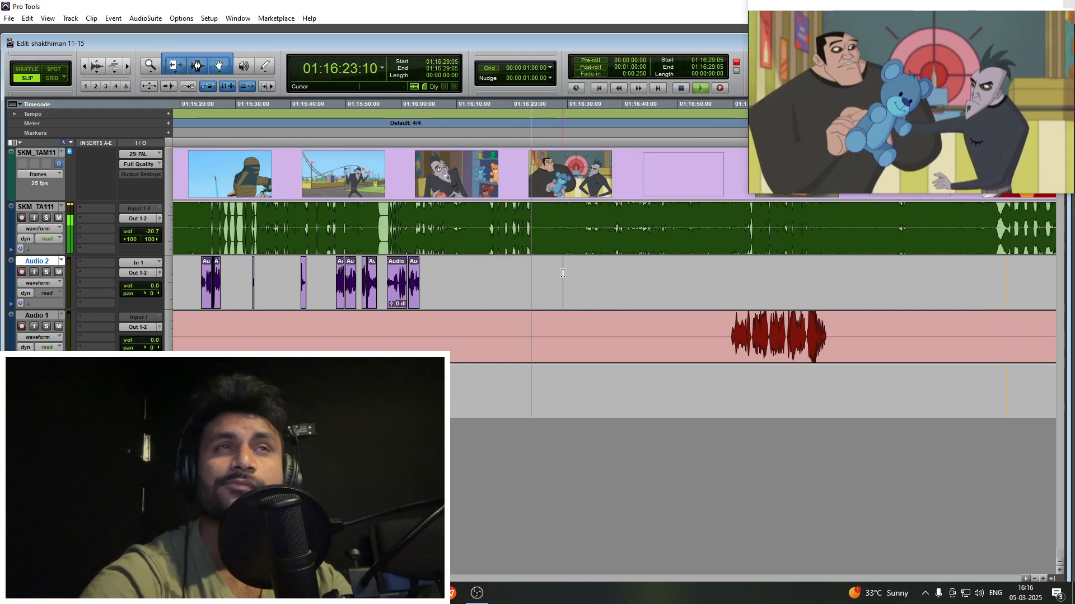
{"action": "left_click", "coordinate": [563, 274]}
{"action": "key", "text": "t"}
{"action": "key", "text": "t"}
- Record four short vocal sounds for the teddy bear scene on Audio 2 with a run-up from 01:16:22:23
{"action": "key", "text": "t"}
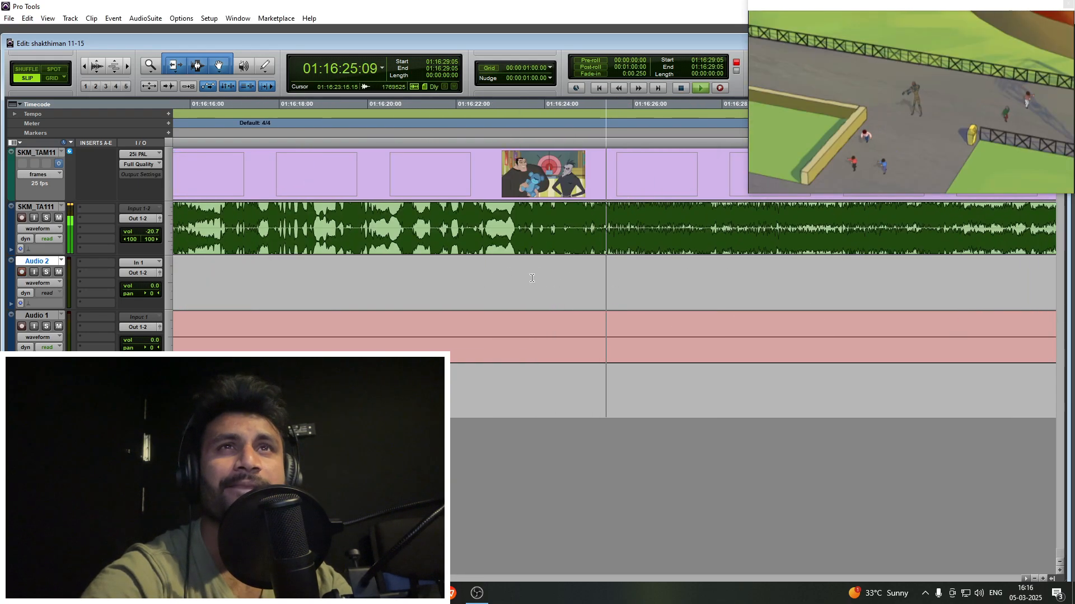
{"action": "left_click", "coordinate": [497, 274]}
{"action": "key", "text": "t"}
{"action": "key", "text": "ctrl+space"}
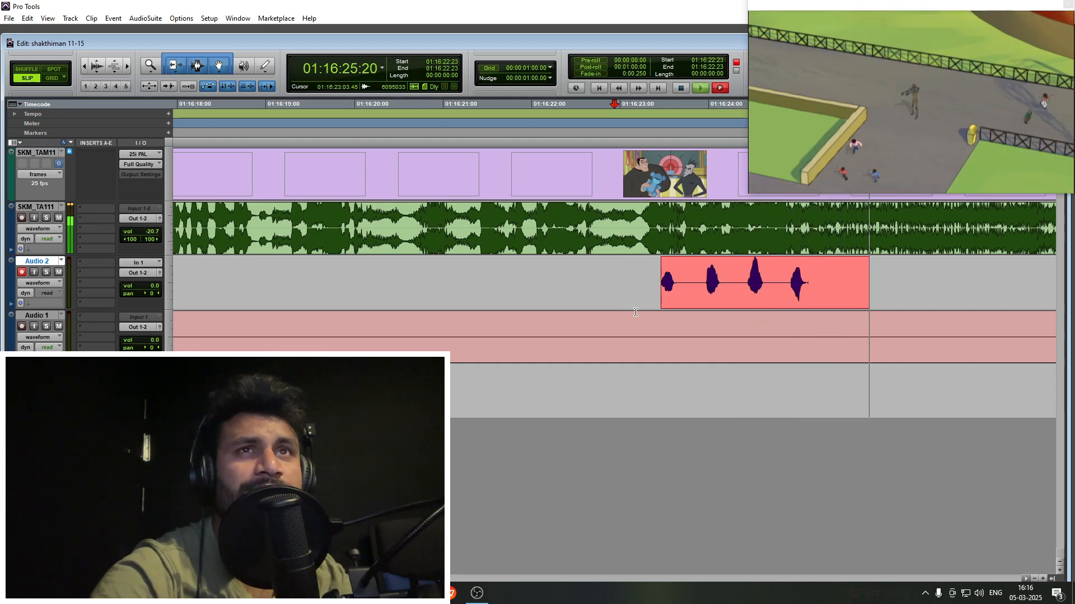
{"action": "key", "text": "space"}
- Cut the pauses out of the take and arrange the four vocal sounds as separate clips against the picture
{"action": "left_click_drag", "start_coordinate": [700, 304], "coordinate": [767, 272]}
{"action": "key", "text": "space"}
{"action": "key", "text": "Delete"}
{"action": "key", "text": "Delete"}
{"action": "key", "text": "Delete"}
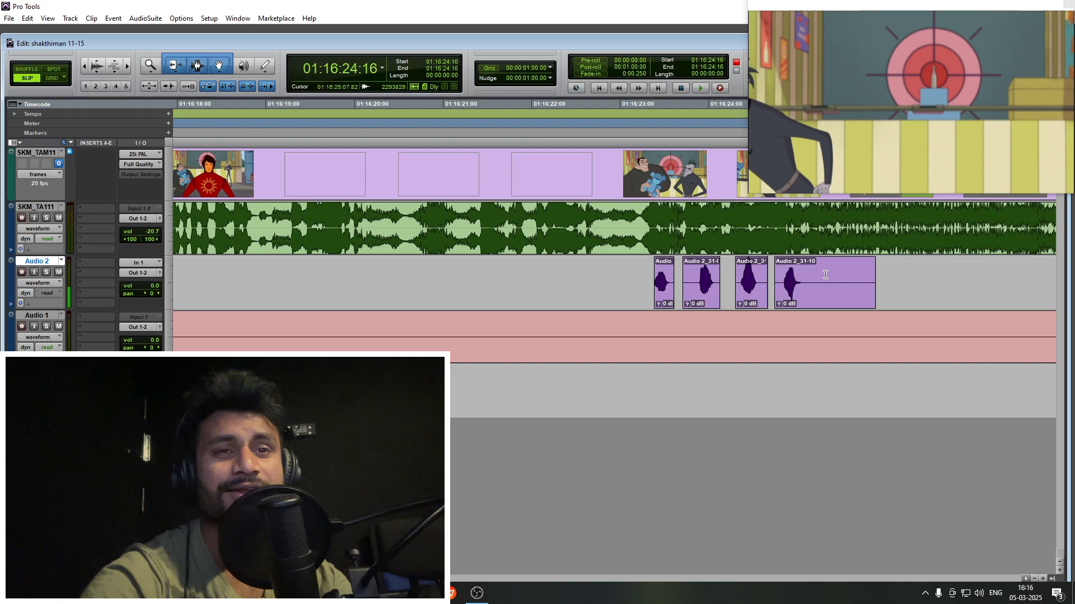
- Trim the silent tail off the last of the four vocal sounds on Audio 2 at 01:16:25:07
{"action": "left_click", "coordinate": [817, 272]}
{"action": "key", "text": "s"}
{"action": "key", "text": "n"}
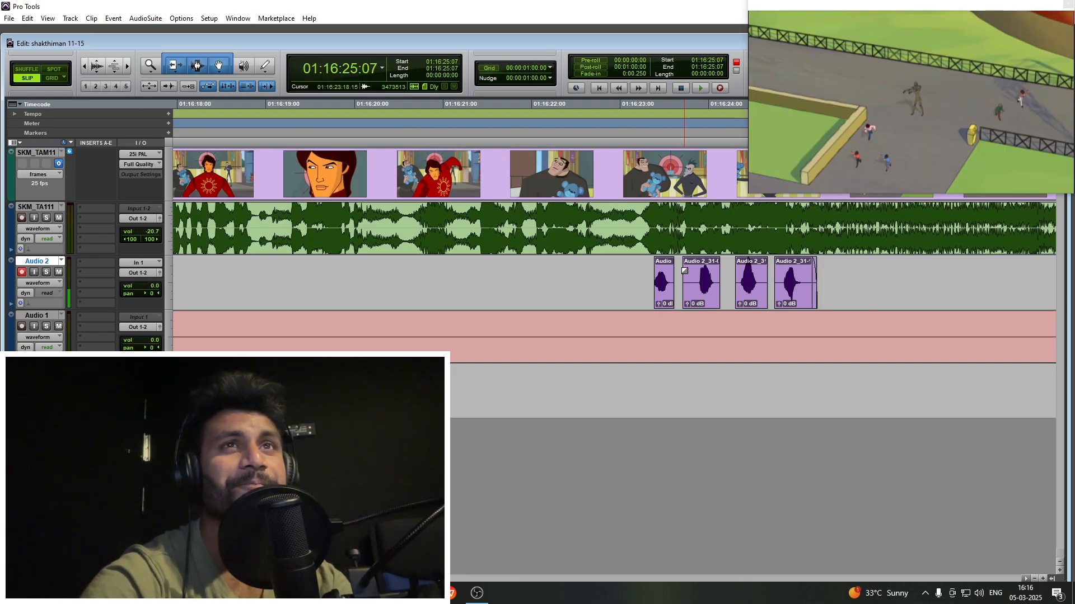
- Preview the scenes after the vocal sounds, marking stretches on Audio 2 from 01:16:26:17 and from 01:16:47:15
{"action": "left_click_drag", "start_coordinate": [683, 271], "coordinate": [888, 275]}
{"action": "left_click", "coordinate": [839, 274]}
{"action": "key", "text": "r"}
{"action": "key", "text": "r"}
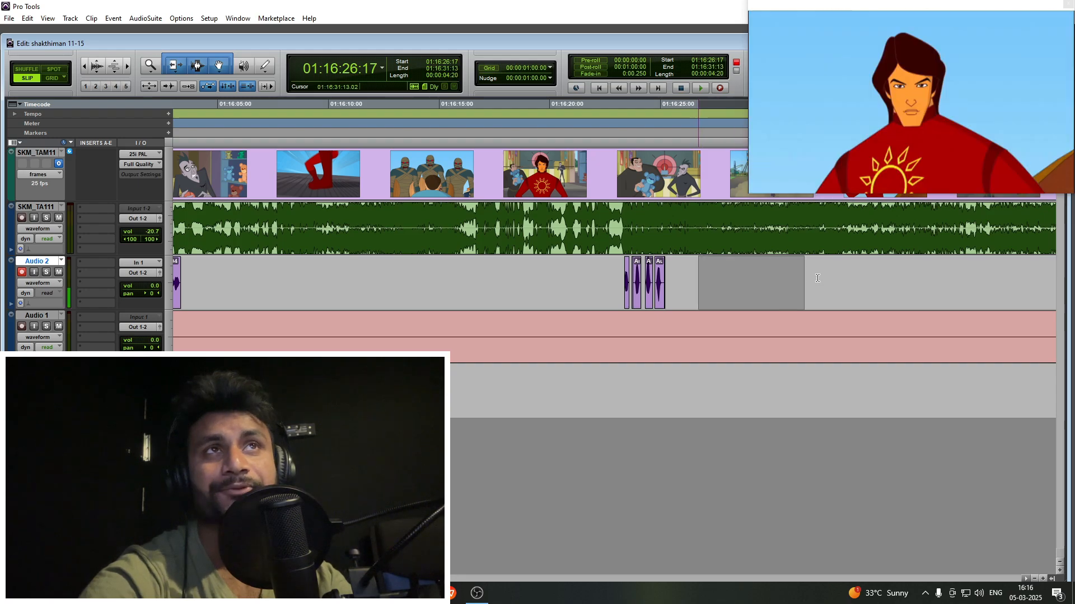
{"action": "key", "text": "r"}
{"action": "left_click_drag", "start_coordinate": [739, 276], "coordinate": [920, 276]}
{"action": "left_click_drag", "start_coordinate": [646, 278], "coordinate": [964, 284]}
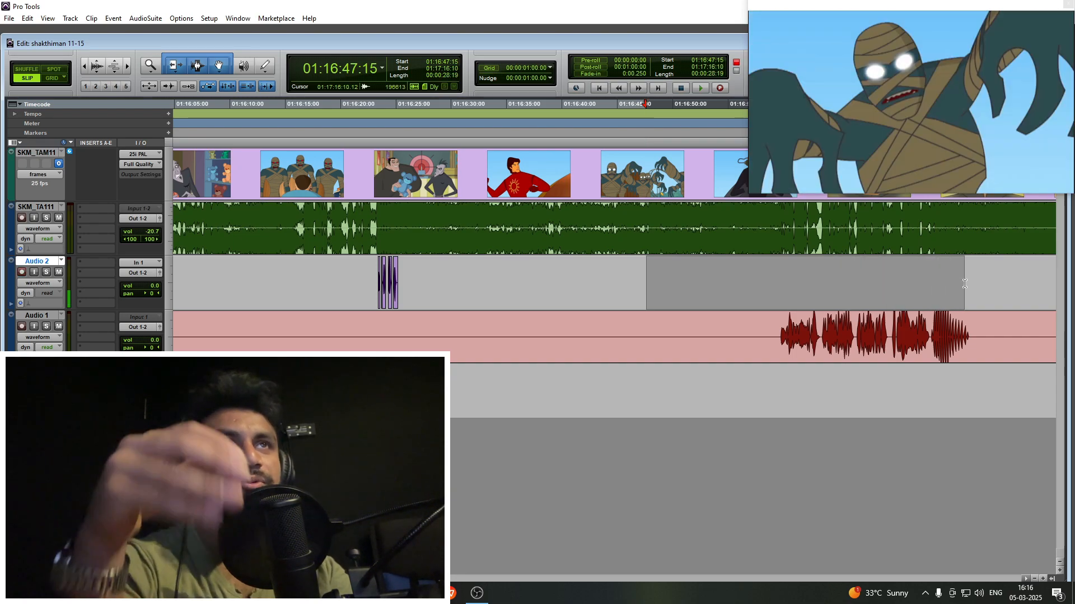
- Check the scenes from 01:17:15:08 and from 01:17:22:01 for upcoming lines, ending with the Audio 2 cursor at 01:17:43:00
{"action": "scroll", "coordinate": [741, 291], "scroll_direction": "right", "scroll_amount": 5}
{"action": "left_click_drag", "start_coordinate": [630, 275], "coordinate": [718, 276]}
{"action": "scroll", "coordinate": [704, 281], "scroll_direction": "right", "scroll_amount": 4}
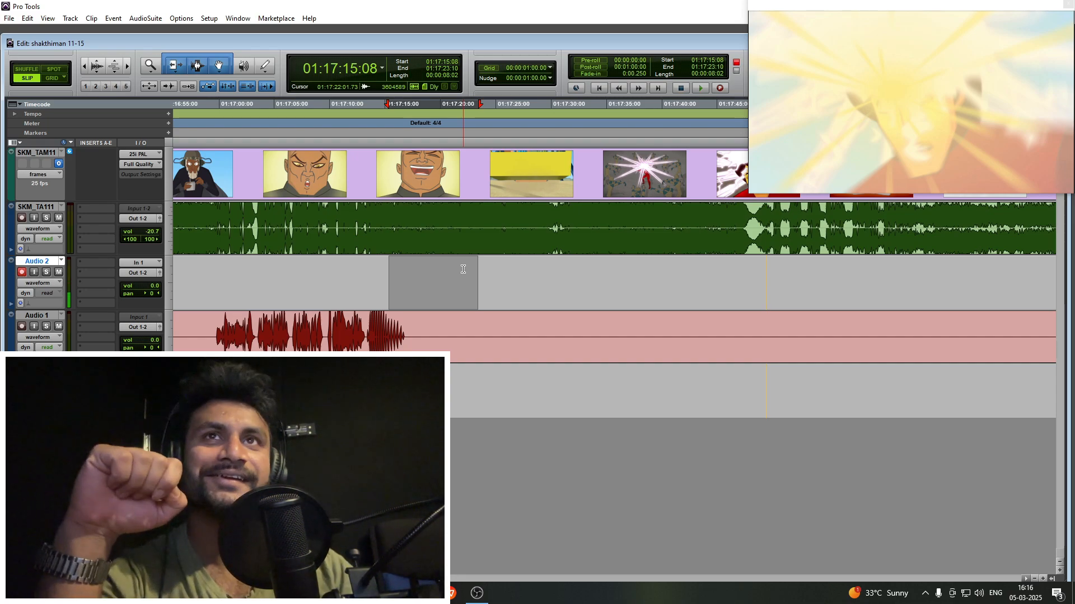
{"action": "left_click_drag", "start_coordinate": [463, 270], "coordinate": [810, 280]}
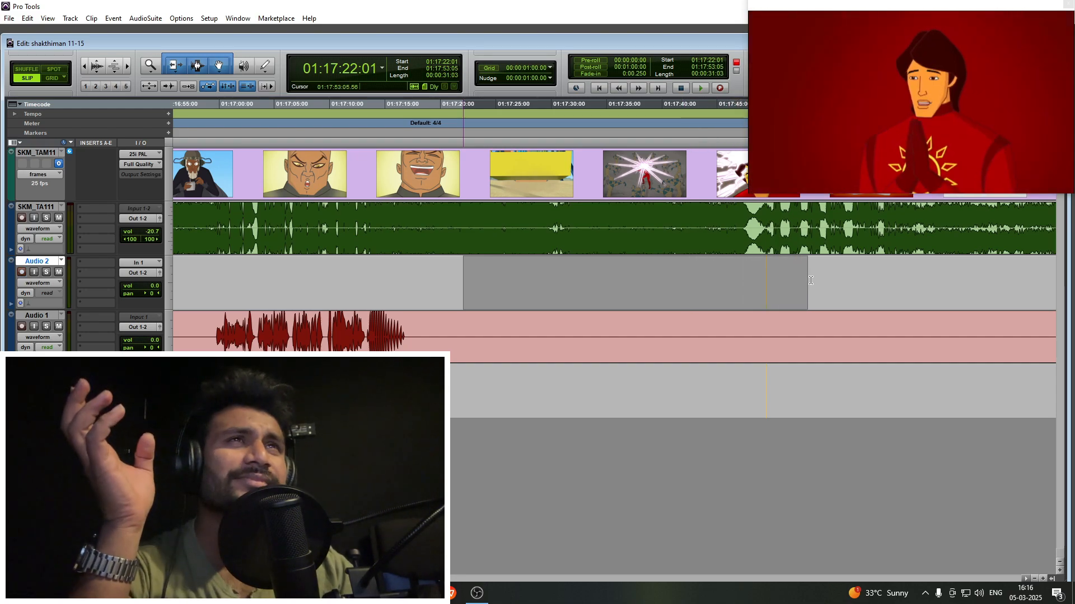
{"action": "left_click", "coordinate": [738, 273]}
{"action": "left_click", "coordinate": [696, 271]}
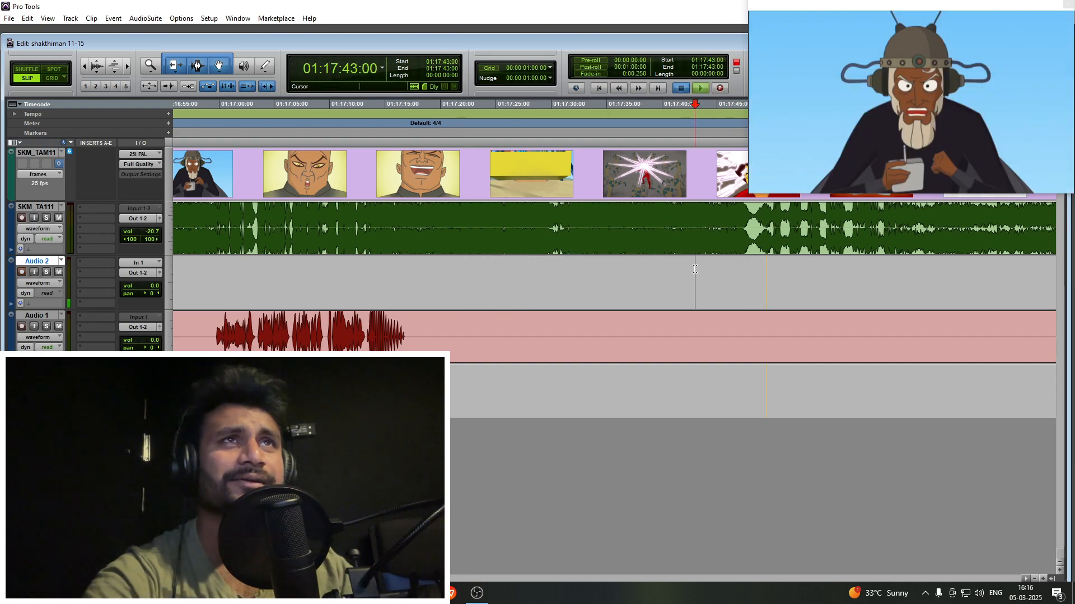
- Play on from 01:17:43:00 to locate the white-bearded sage's line, placing the Audio 2 cursor at 01:17:54:19
{"action": "key", "text": "space"}
{"action": "left_click", "coordinate": [611, 270]}
{"action": "key", "text": "t"}
{"action": "key", "text": "t"}
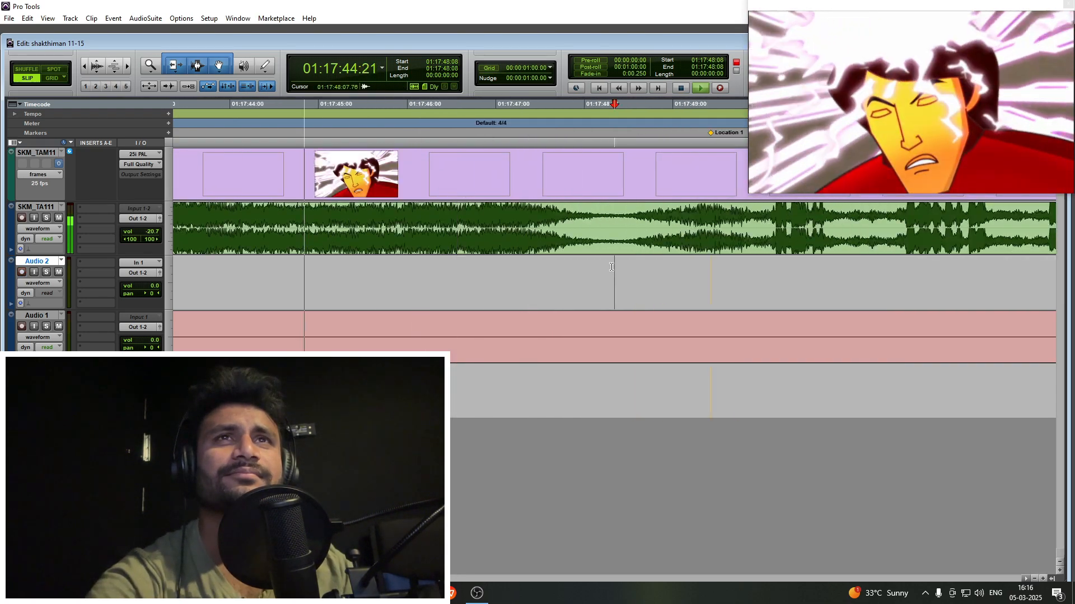
{"action": "key", "text": "r"}
{"action": "key", "text": "r"}
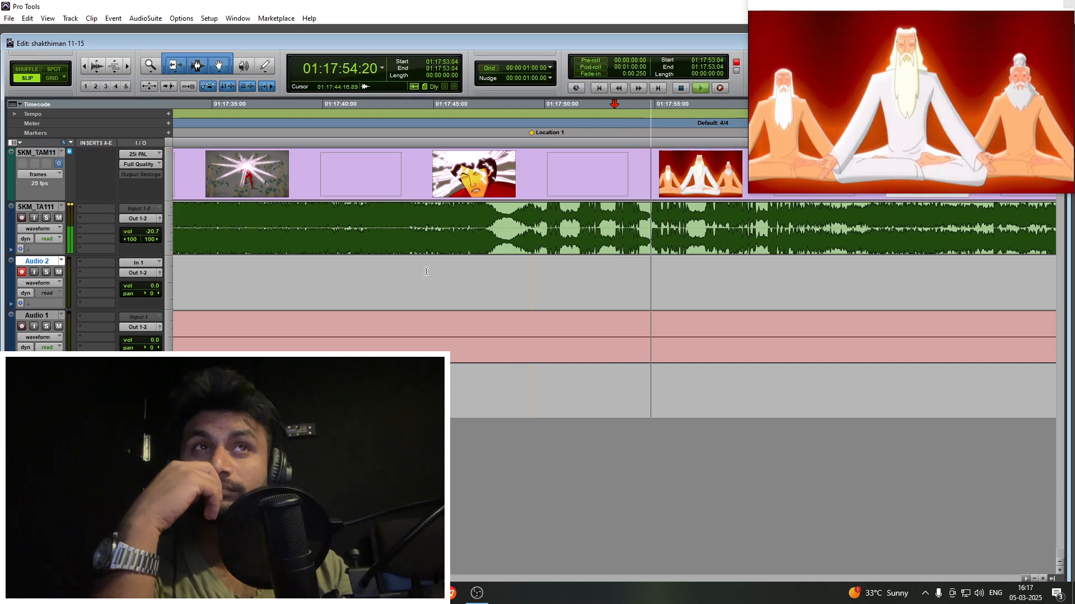
{"action": "left_click", "coordinate": [650, 282]}
{"action": "key", "text": "ctrl+]"}
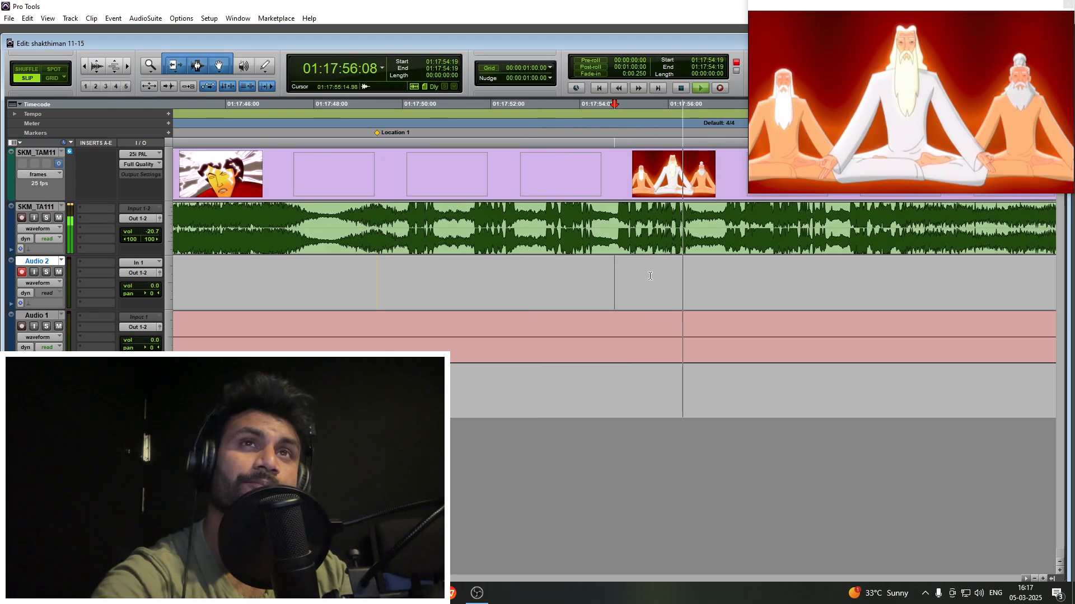
- Try to record the sage's line on Audio 2 from 01:17:53:20 and undo the take
{"action": "key", "text": "space"}
{"action": "left_click", "coordinate": [585, 264]}
{"action": "key", "text": "ctrl+]"}
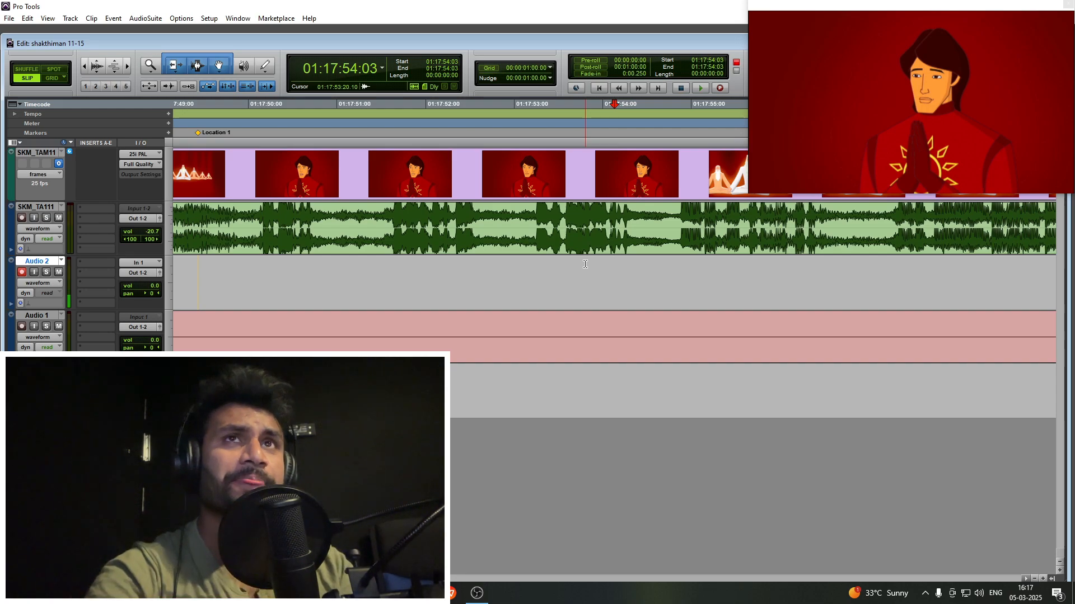
{"action": "key", "text": "ctrl+space"}
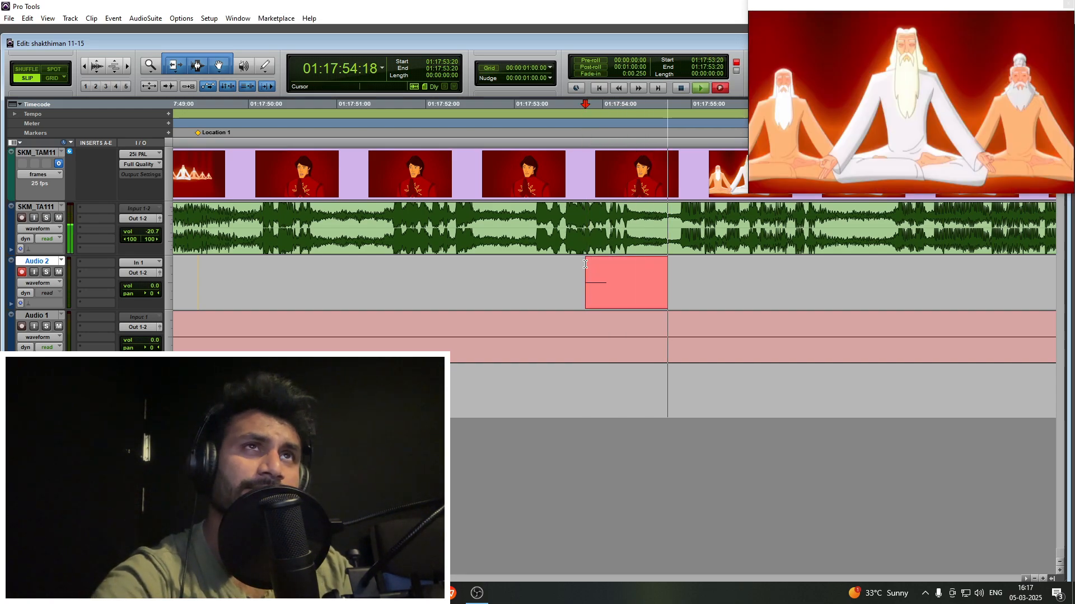
{"action": "key", "text": "space"}
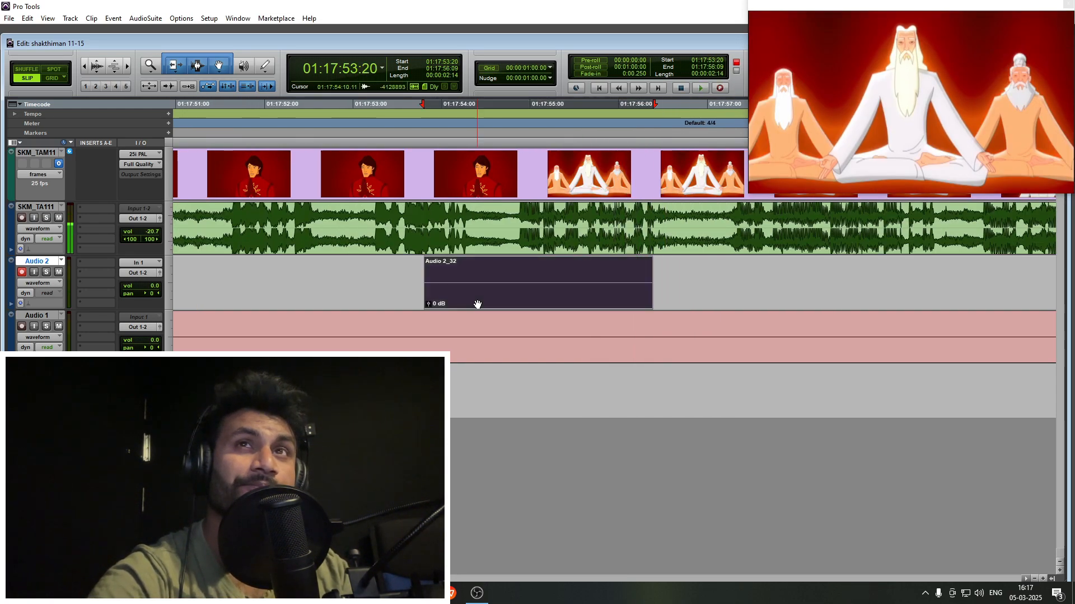
{"action": "key", "text": "ctrl+z"}
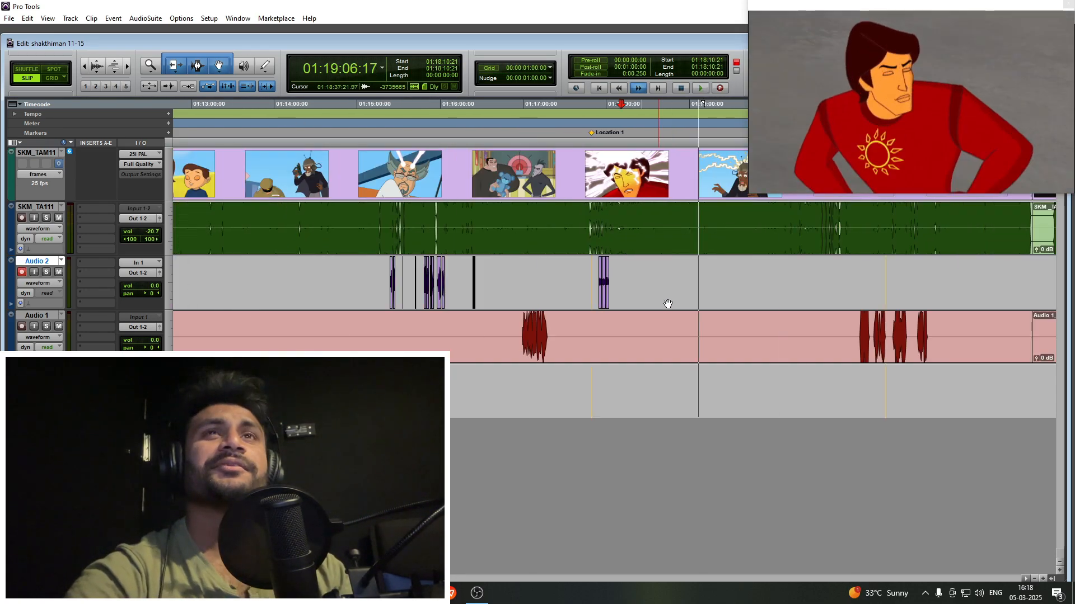
- Fast-forward through the scenes beyond 01:19:14:17 to find the white-bearded sage's next appearance
{"action": "key", "text": "r"}
{"action": "left_click", "coordinate": [661, 277]}
{"action": "key", "text": "t"}
{"action": "key", "text": "t"}
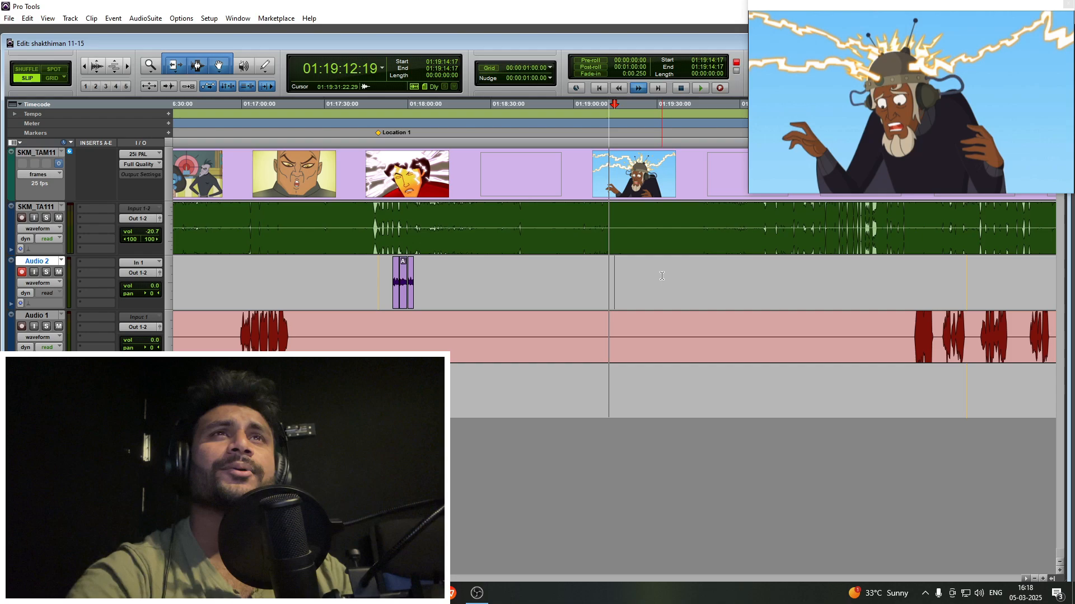
{"action": "key", "text": "r"}
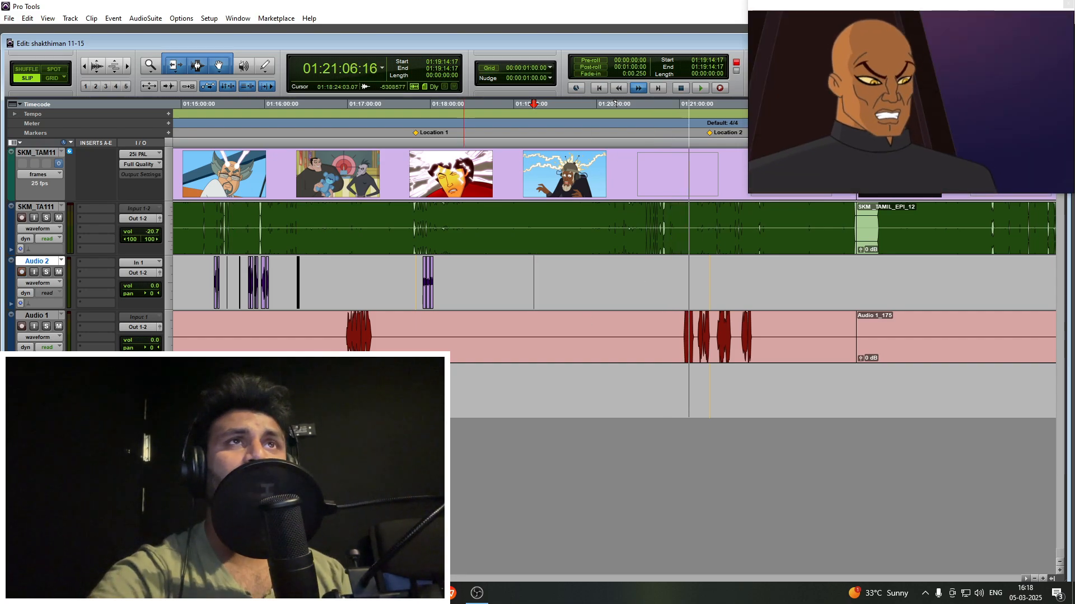
{"action": "scroll", "coordinate": [714, 288], "scroll_direction": "up", "scroll_amount": 2}
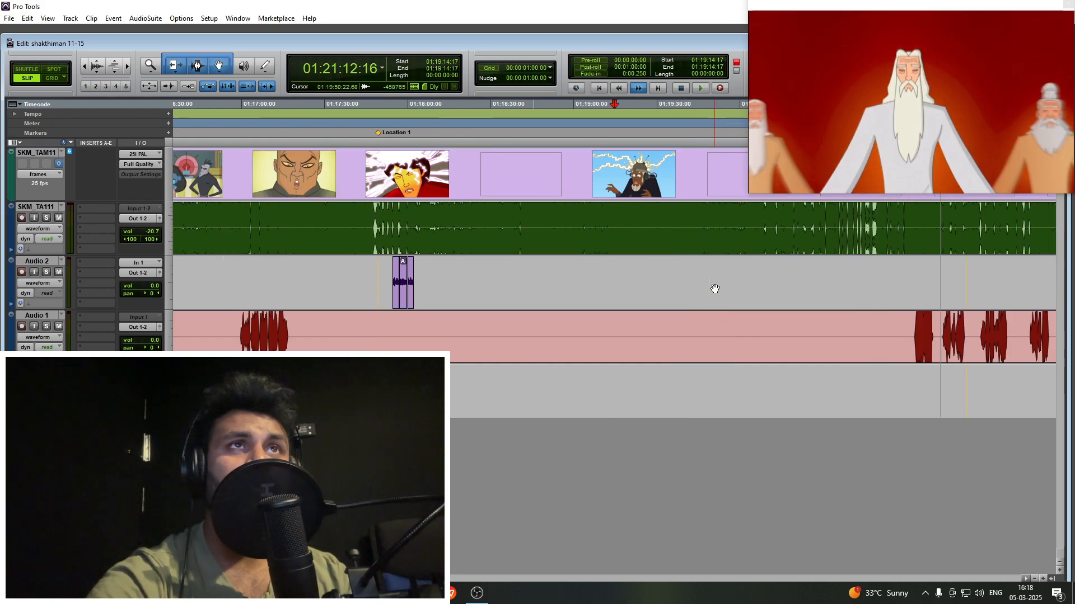
{"action": "scroll", "coordinate": [671, 286], "scroll_direction": "right", "scroll_amount": 7}
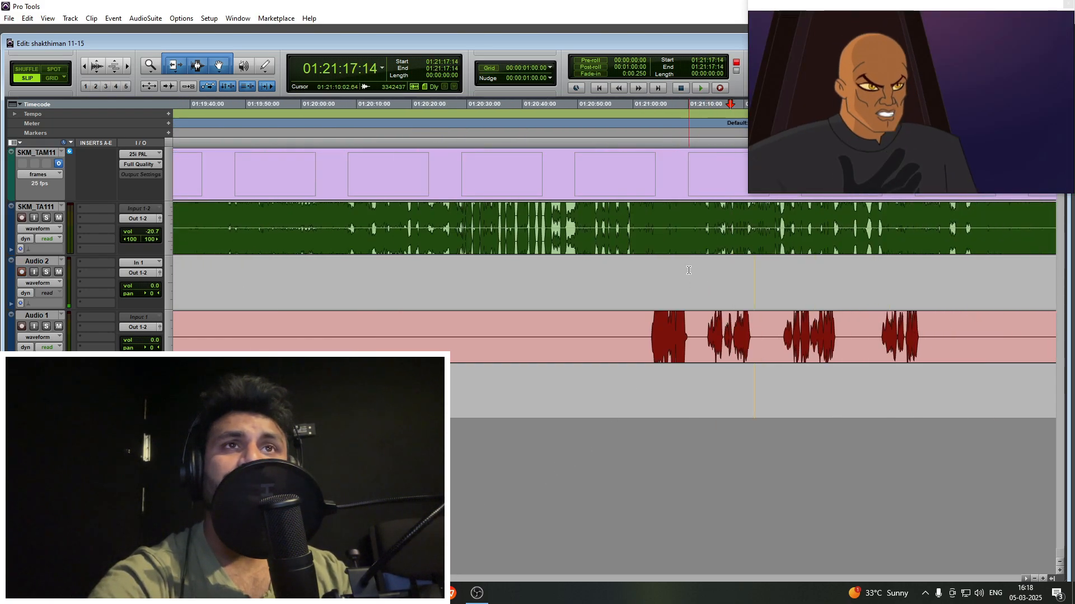
- Follow the bald villain's scene from 01:21:08:17, advancing the Audio 2 cursor to 01:21:21:24 to find the sage's line
{"action": "left_click", "coordinate": [689, 270]}
{"action": "key", "text": "shift+r"}
{"action": "key", "text": "t"}
{"action": "key", "text": "space"}
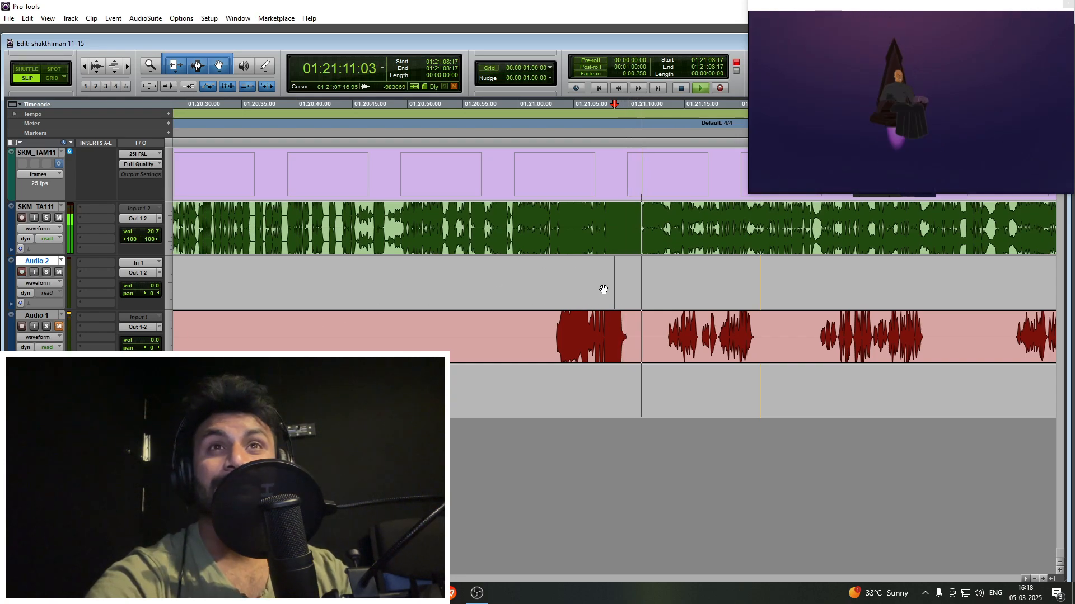
{"action": "key", "text": "t"}
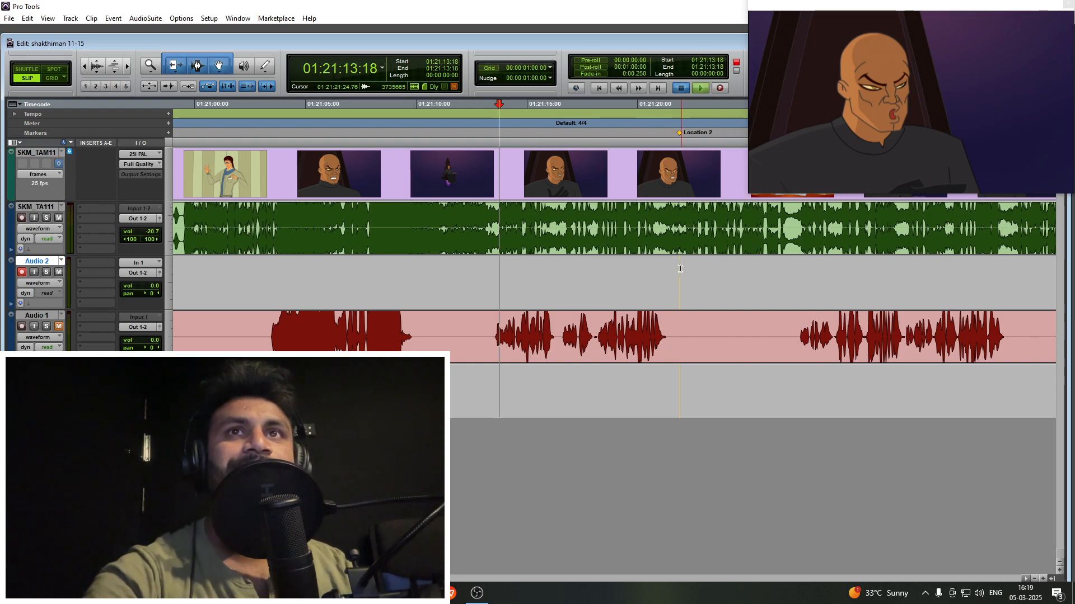
{"action": "key", "text": "space"}
{"action": "key", "text": "r"}
{"action": "left_click", "coordinate": [648, 278]}
{"action": "key", "text": "t"}
{"action": "key", "text": "t"}
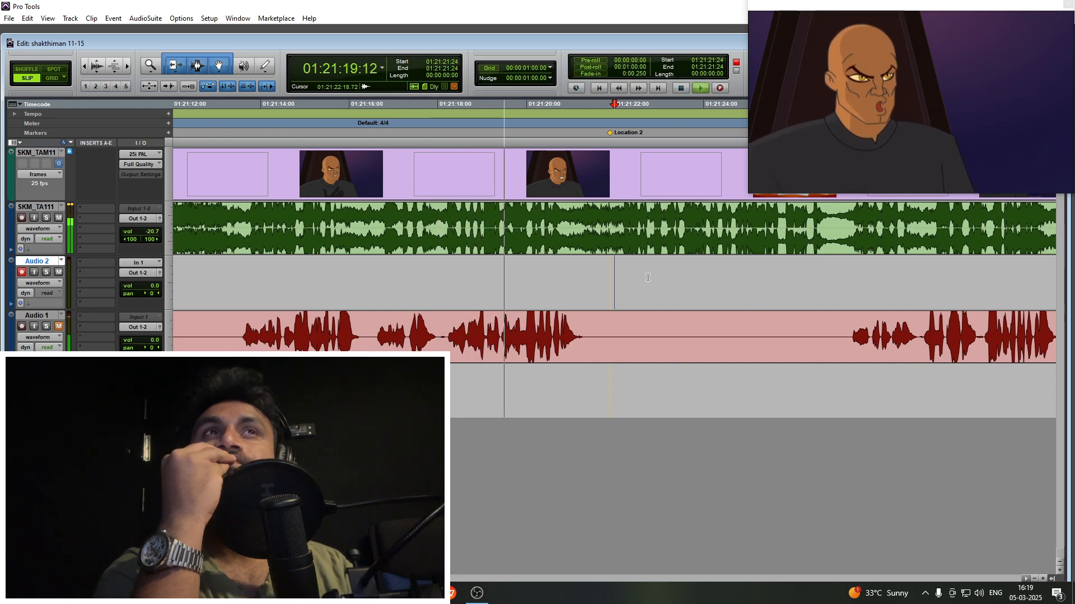
- Listen to the sage's guide line after Location 2, shifting the Audio 2 cursor from 01:21:22:18 to 01:21:24:06
{"action": "left_click", "coordinate": [648, 277]}
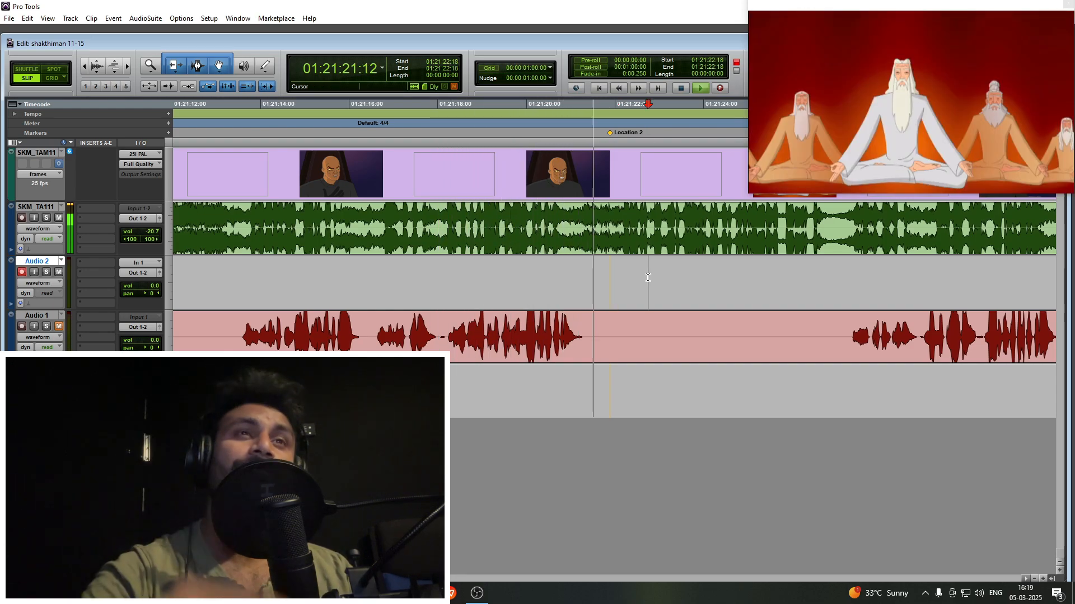
{"action": "key", "text": "t"}
{"action": "key", "text": "r"}
{"action": "left_click", "coordinate": [648, 277]}
{"action": "key", "text": "t"}
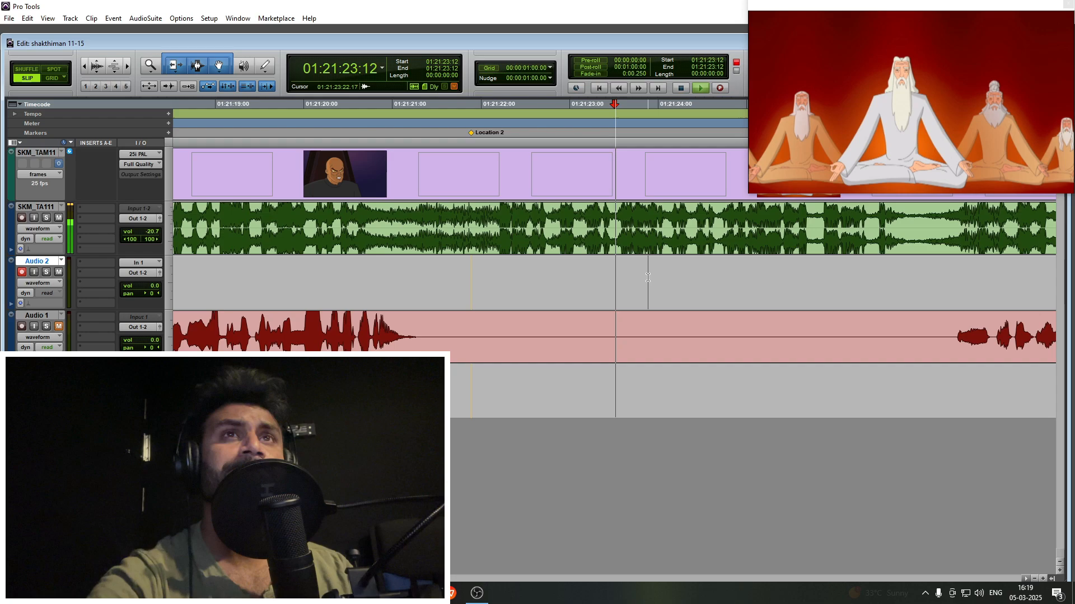
{"action": "key", "text": "r"}
{"action": "left_click", "coordinate": [648, 278]}
{"action": "key", "text": "t"}
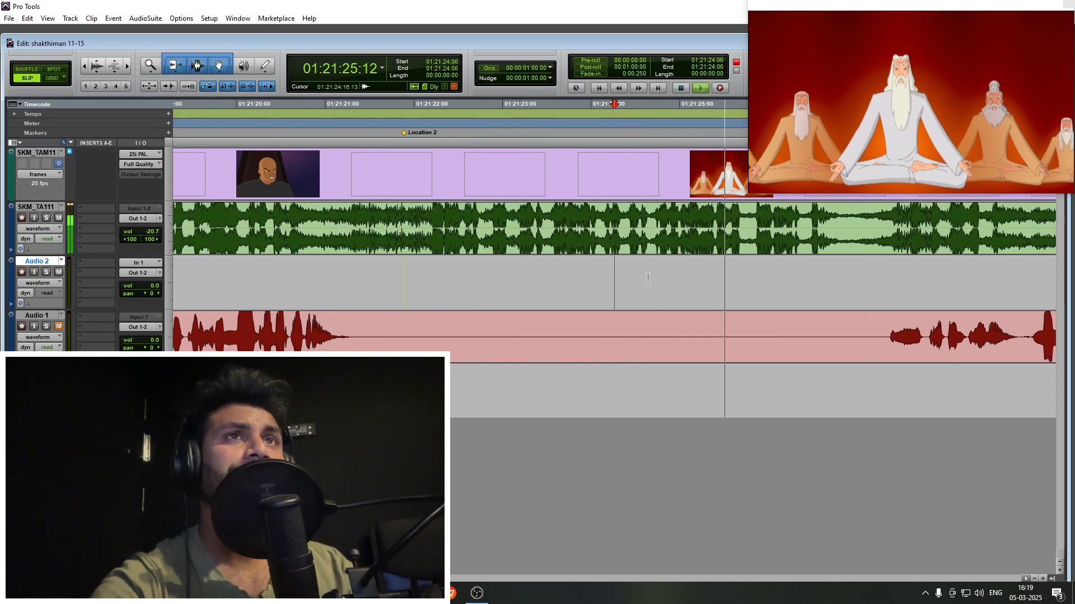
- Record the sage's line on Audio 2 with a run-up from 01:21:21:14
{"action": "scroll", "coordinate": [651, 274], "scroll_direction": "left", "scroll_amount": 3}
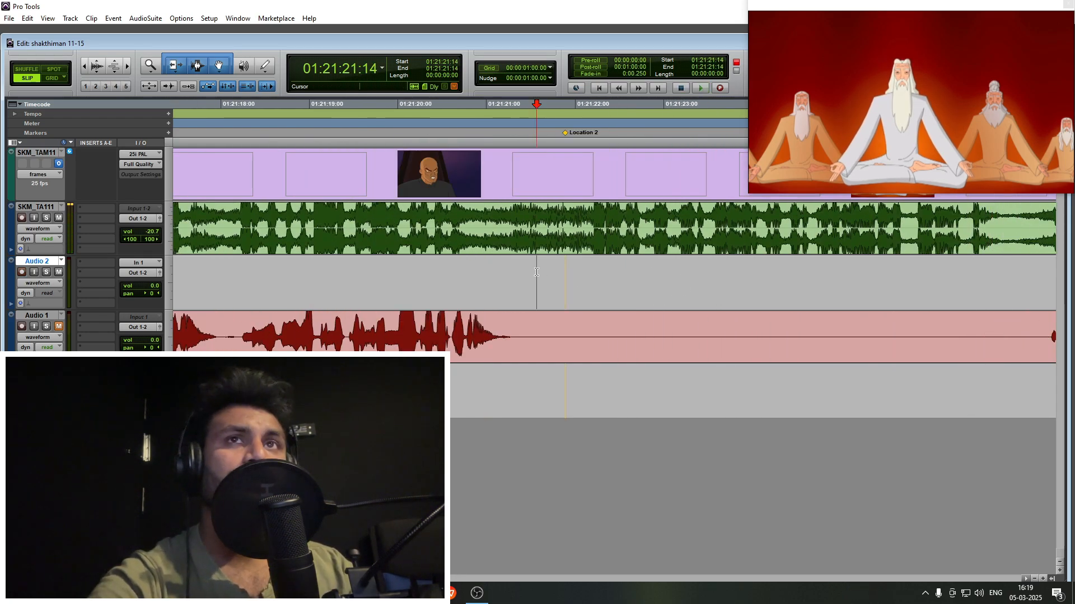
{"action": "key", "text": "ctrl+space"}
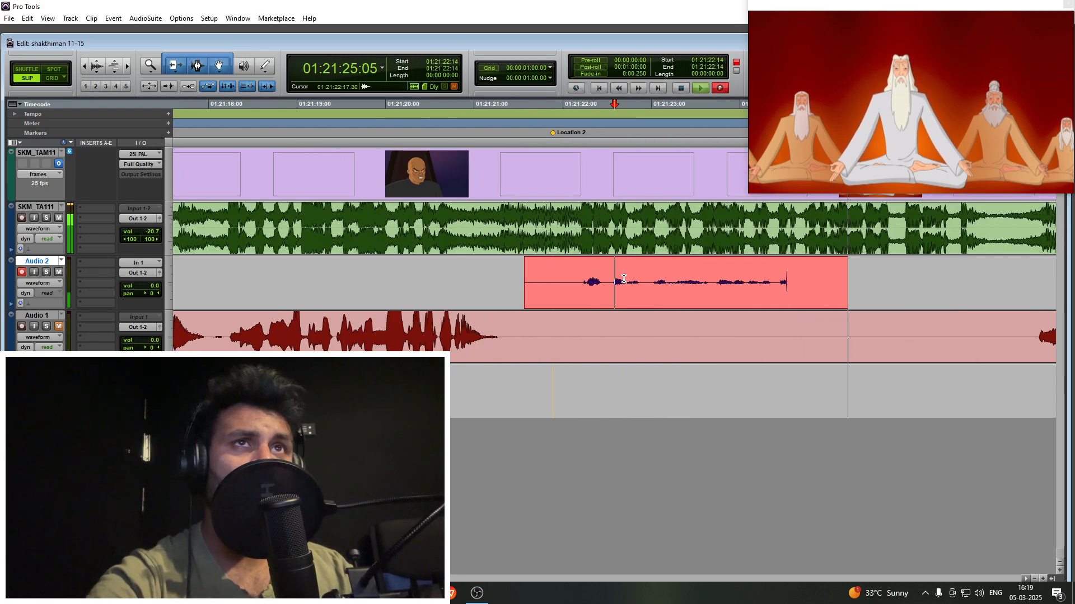
{"action": "scroll", "coordinate": [623, 278], "scroll_direction": "right", "scroll_amount": 3}
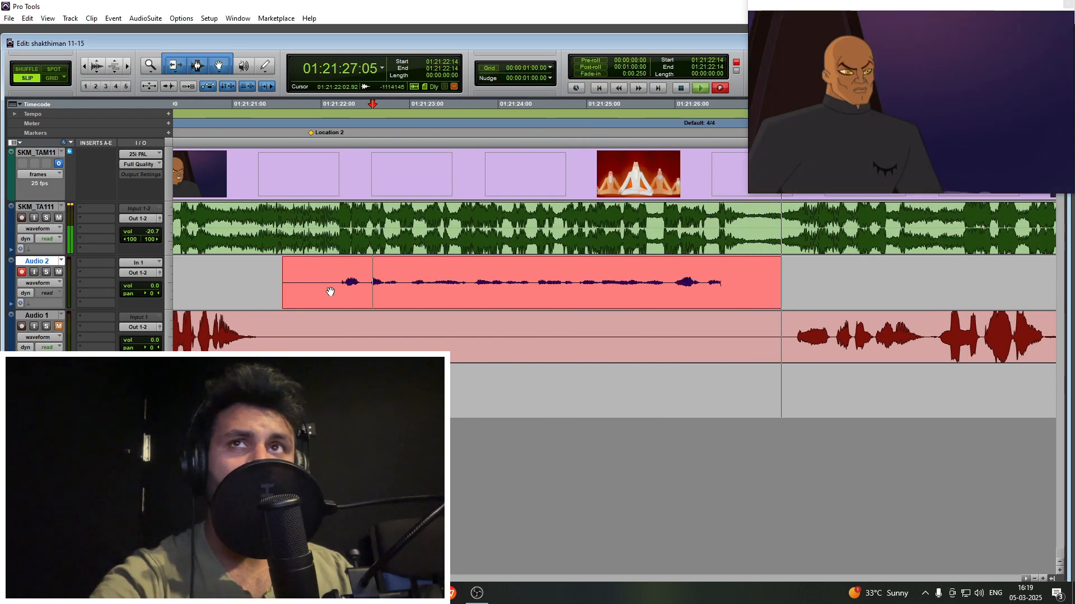
{"action": "key", "text": "space"}
- Trim the silence from both ends of the sage's take and shift it slightly earlier to start at 01:21:22:00
{"action": "left_click", "coordinate": [329, 267]}
{"action": "key", "text": "a"}
{"action": "left_click_drag", "start_coordinate": [382, 287], "coordinate": [374, 287]}
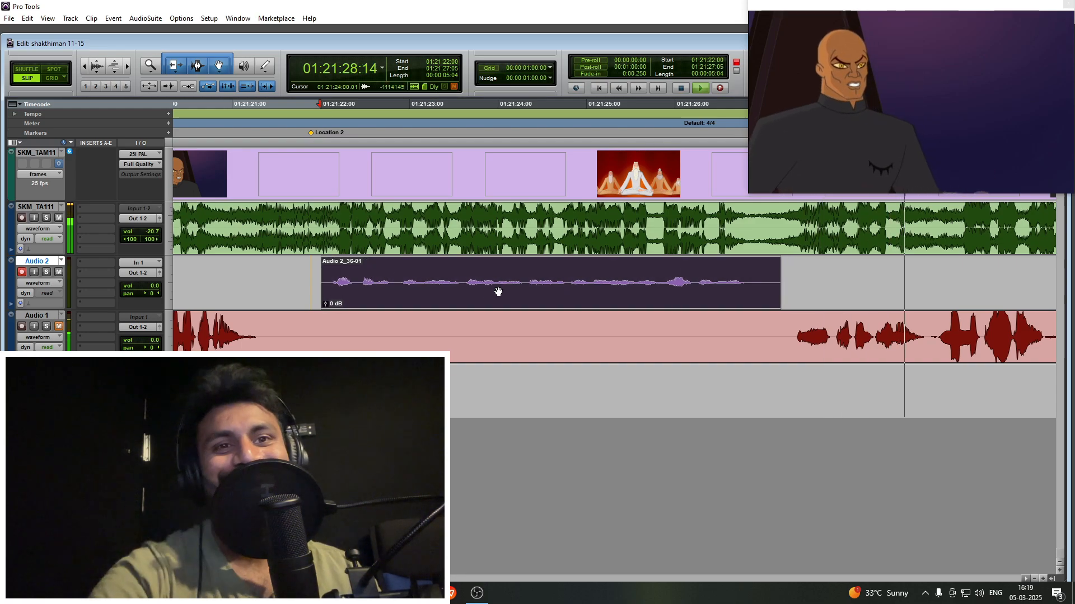
{"action": "left_click", "coordinate": [764, 269]}
{"action": "key", "text": "s"}
- Play through the bald villain's following speech, checking 01:21:32:20 and 01:21:35:15 for the sage's reply
{"action": "key", "text": "r"}
{"action": "key", "text": "r"}
{"action": "key", "text": "r"}
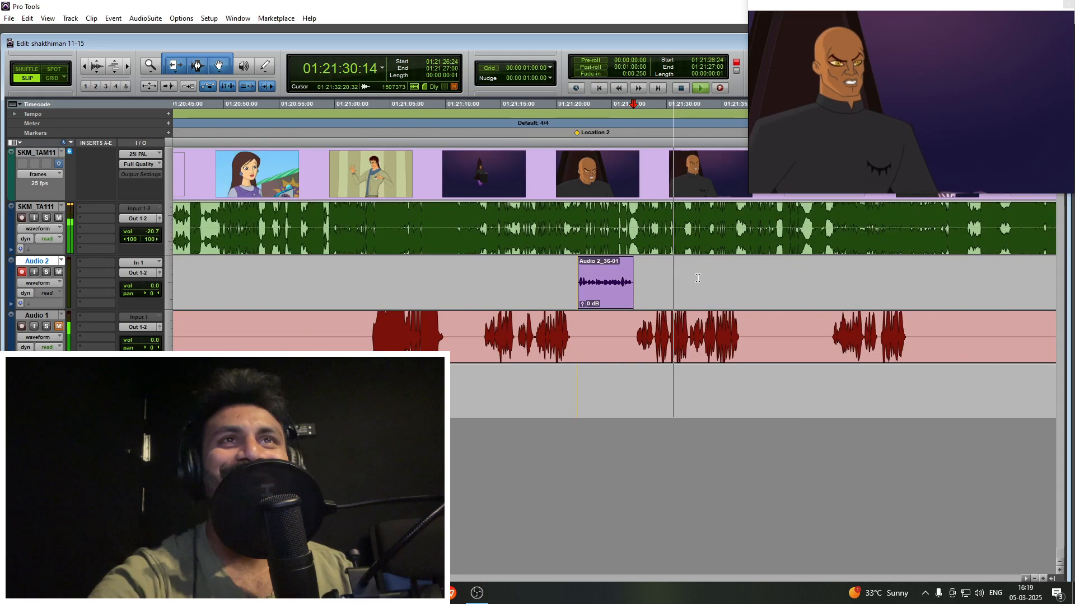
{"action": "left_click", "coordinate": [695, 277]}
{"action": "key", "text": "t"}
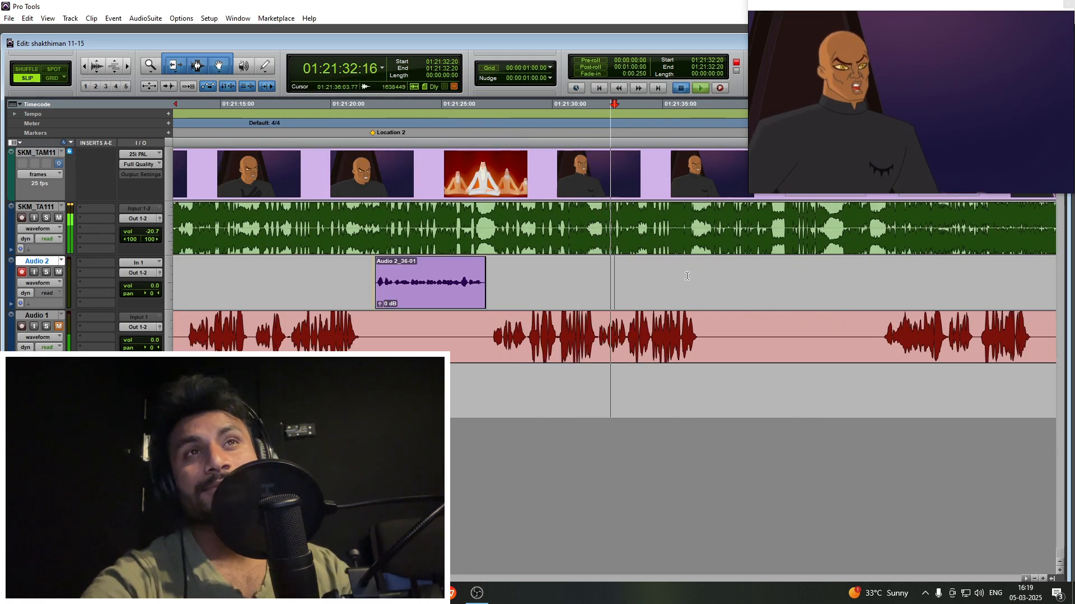
{"action": "left_click", "coordinate": [635, 245]}
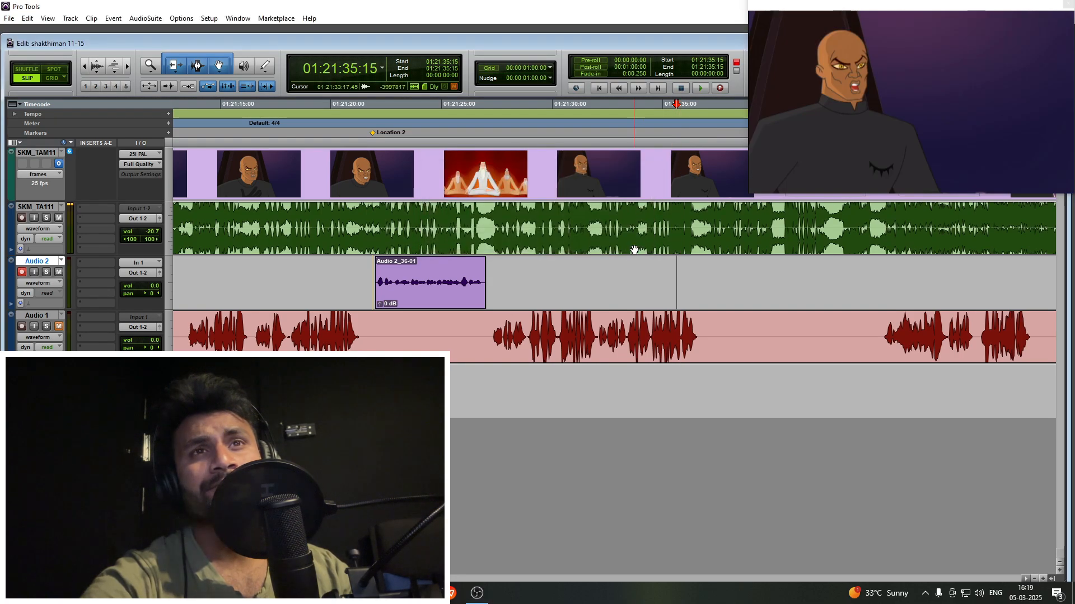
{"action": "key", "text": "r"}
{"action": "key", "text": "space"}
- Listen to the sage's reply in the guide audio around 01:21:38:08 and 01:21:40:06 to locate where it begins
{"action": "left_click", "coordinate": [675, 274]}
{"action": "key", "text": "t"}
{"action": "key", "text": "t"}
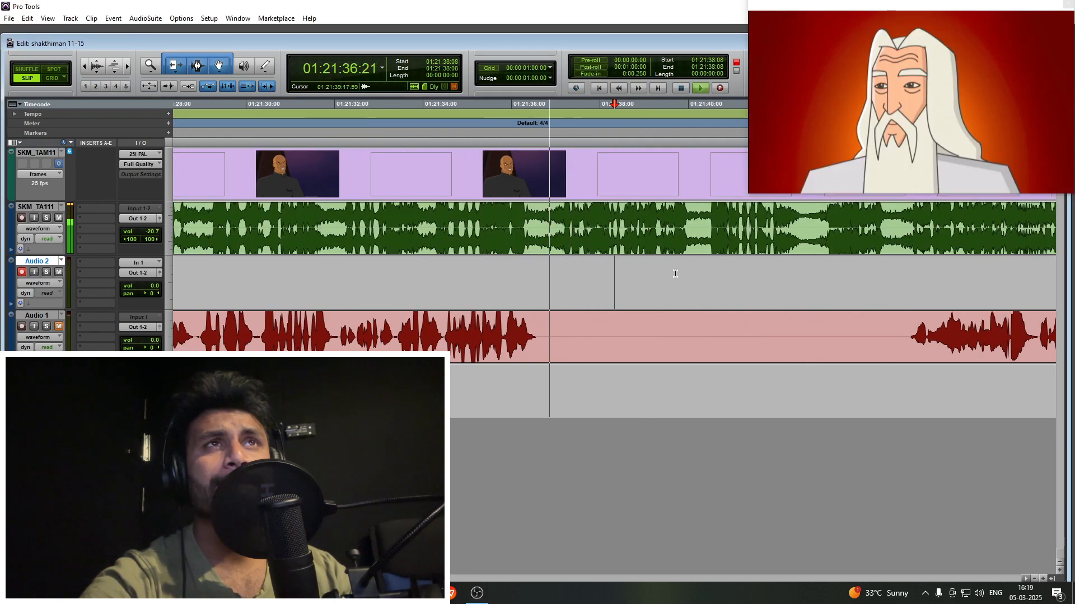
{"action": "key", "text": "r"}
{"action": "left_click", "coordinate": [656, 274]}
{"action": "key", "text": "t"}
{"action": "key", "text": "t"}
{"action": "scroll", "coordinate": [654, 274], "scroll_direction": "left", "scroll_amount": 3}
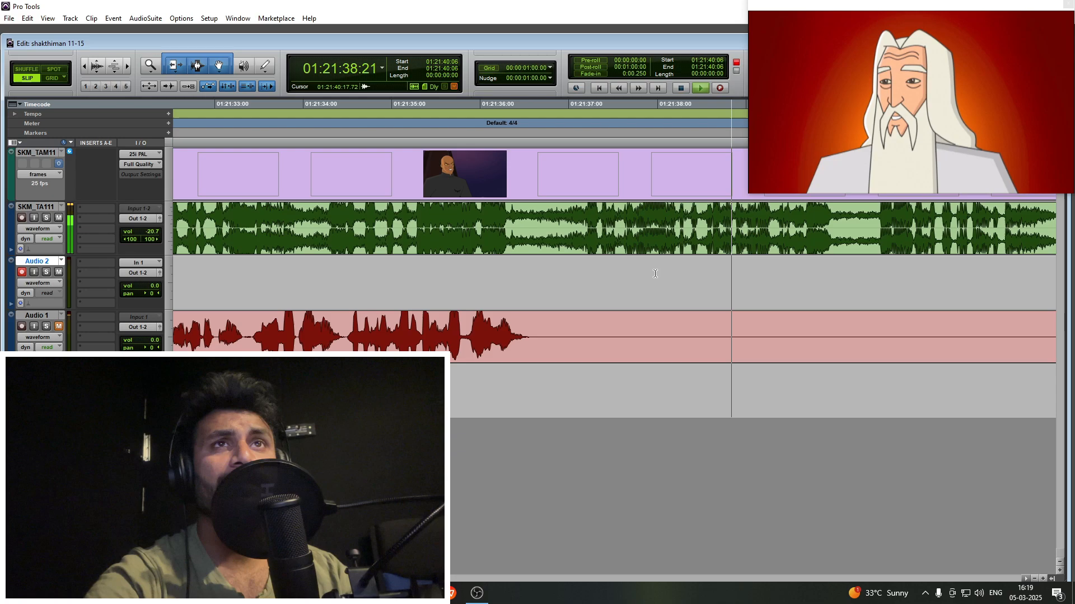
- Try to record the sage's reply on Audio 2, undo the take and set the cursor to 01:21:37:00
{"action": "left_click", "coordinate": [533, 268]}
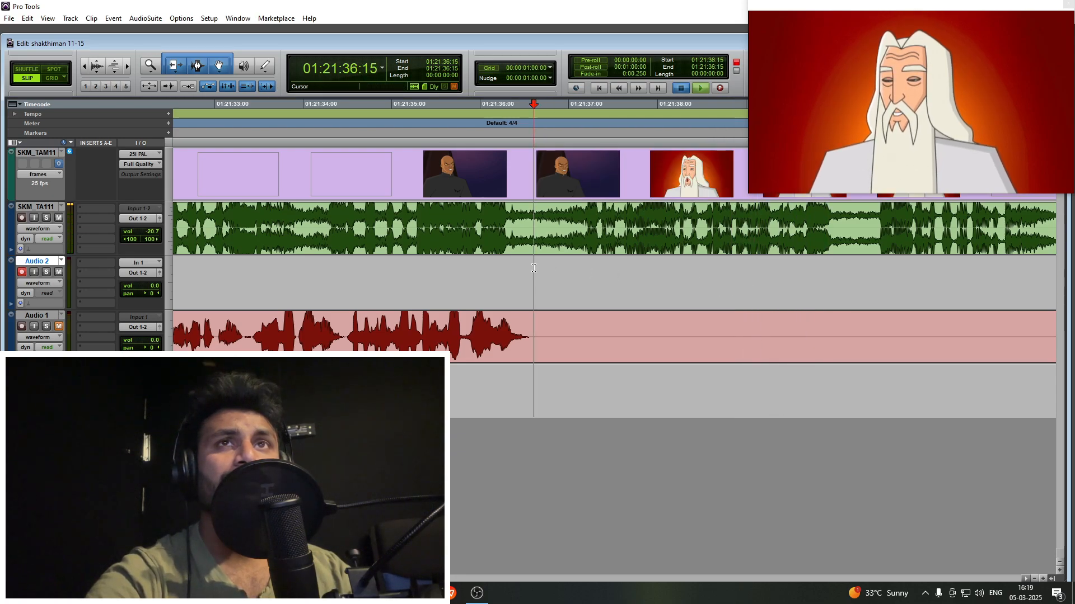
{"action": "key", "text": "ctrl+space"}
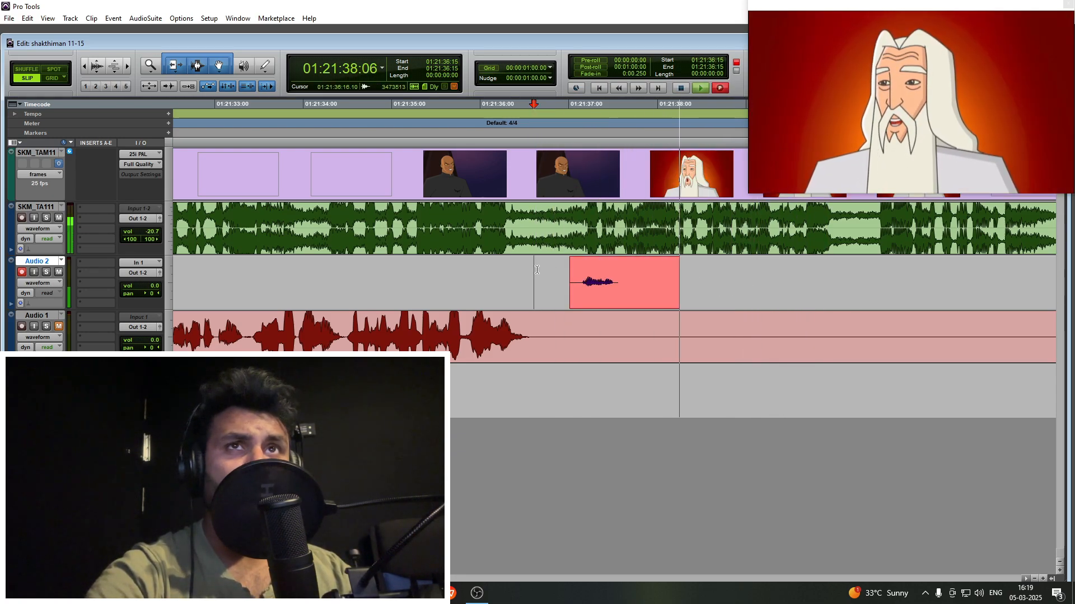
{"action": "key", "text": "space"}
{"action": "key", "text": "ctrl+z"}
{"action": "left_click", "coordinate": [571, 291]}
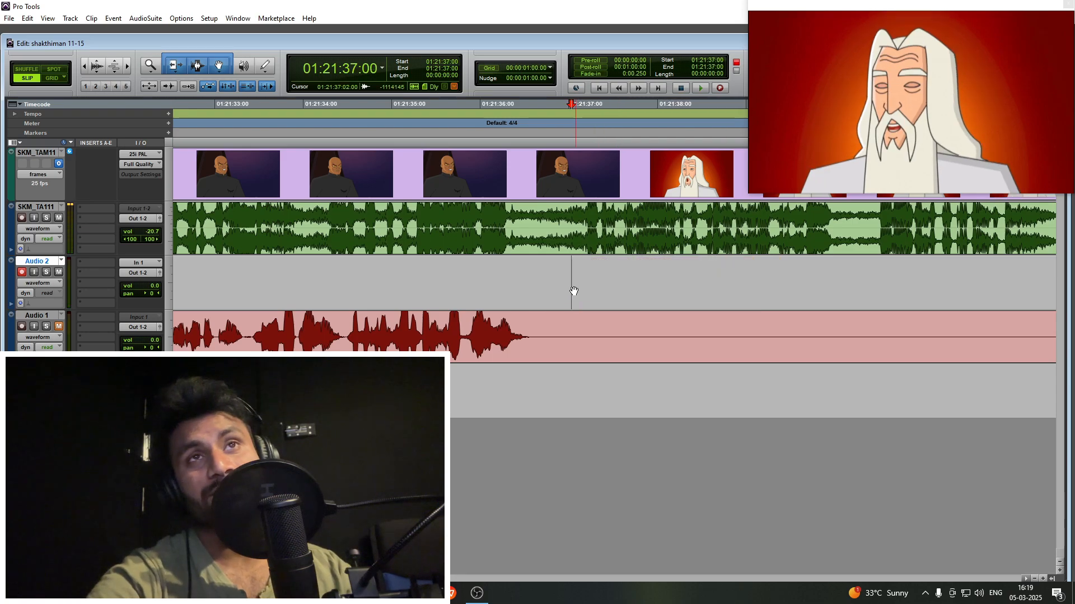
- Record the sage's reply on Audio 2, discarding the false start and running in again from 01:21:36:05
{"action": "key", "text": "space"}
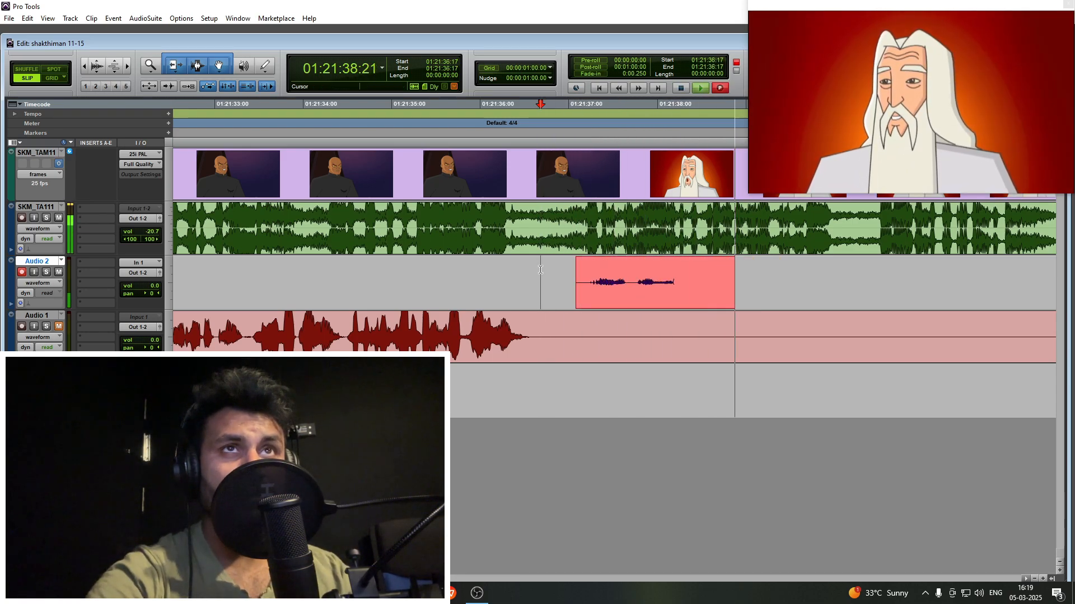
{"action": "key", "text": "ctrl+period"}
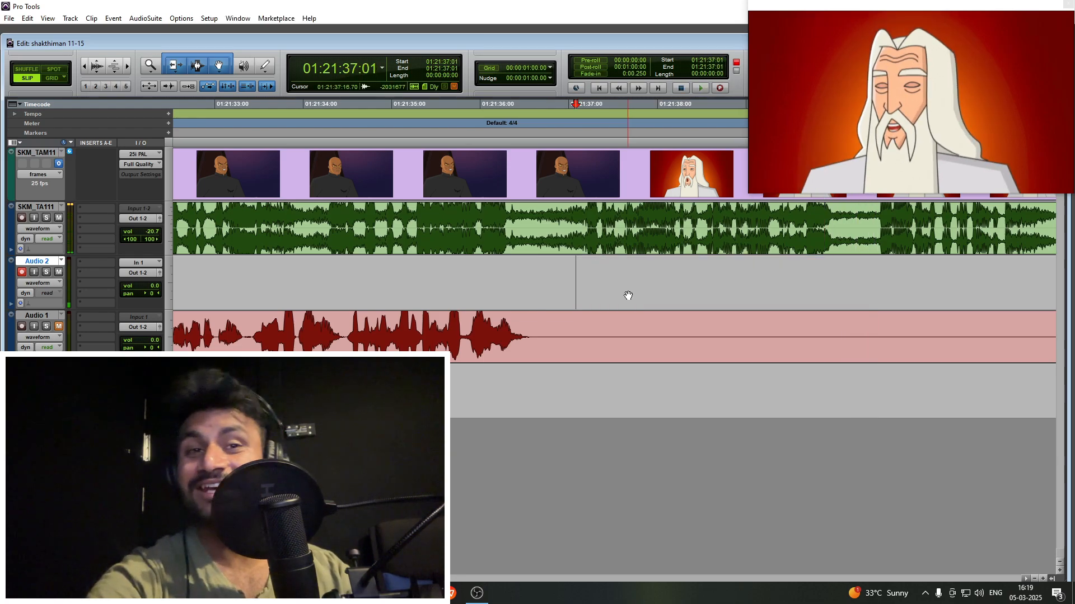
{"action": "left_click", "coordinate": [499, 267]}
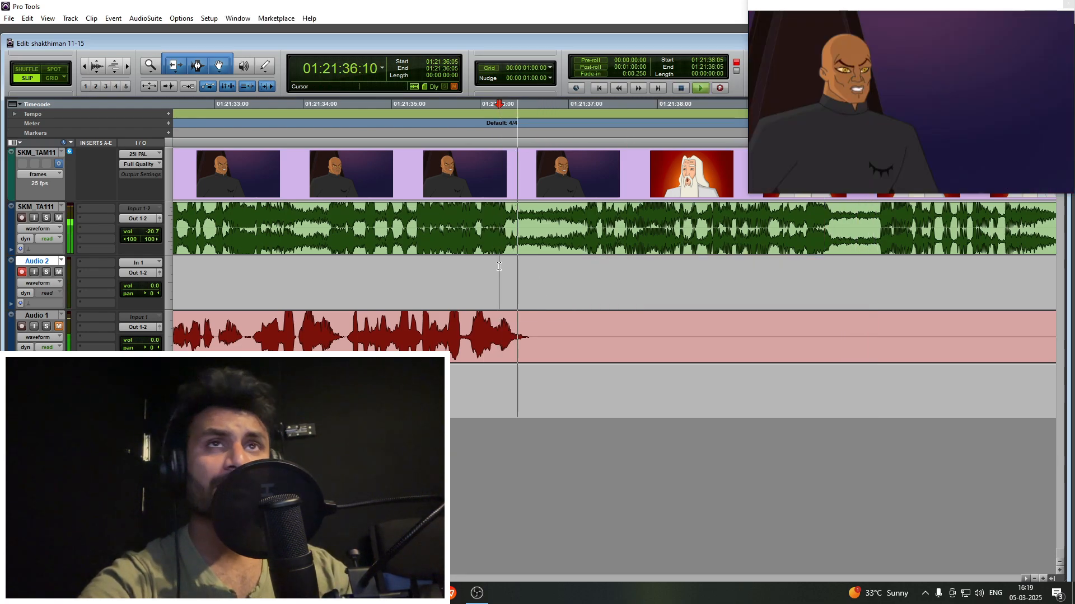
{"action": "key", "text": "ctrl+space"}
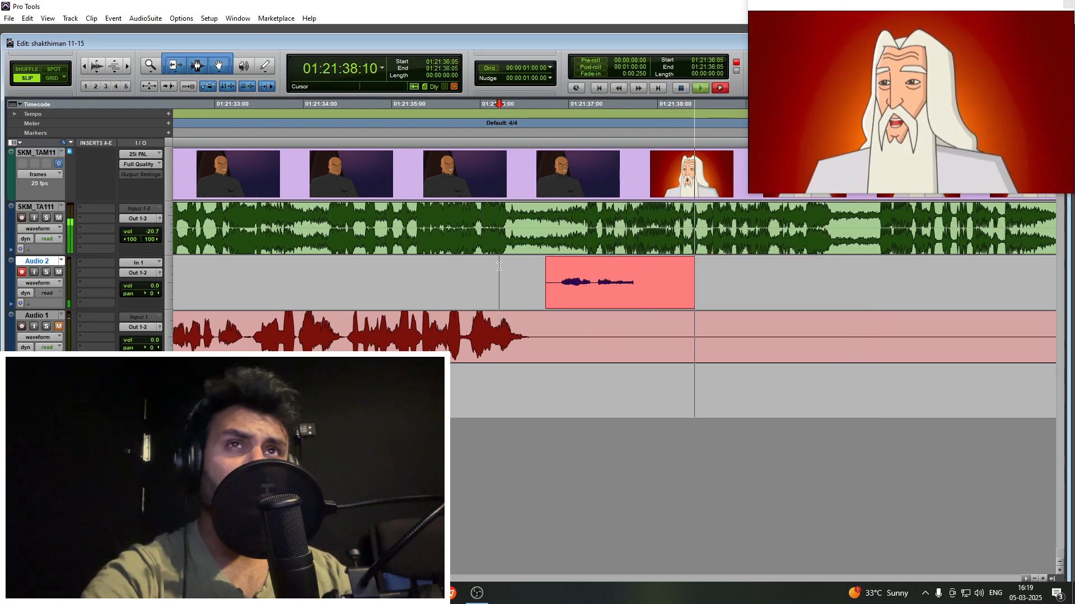
{"action": "key", "text": "ctrl+period"}
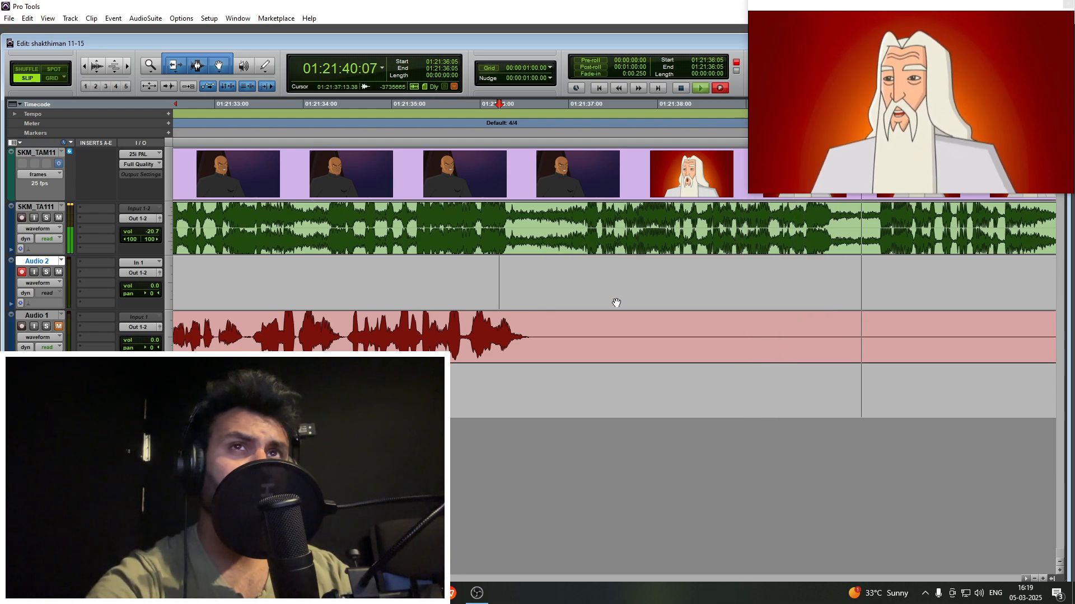
{"action": "left_click_drag", "start_coordinate": [623, 303], "coordinate": [658, 299]}
{"action": "scroll", "coordinate": [650, 298], "scroll_direction": "right", "scroll_amount": 2}
{"action": "left_click", "coordinate": [675, 287]}
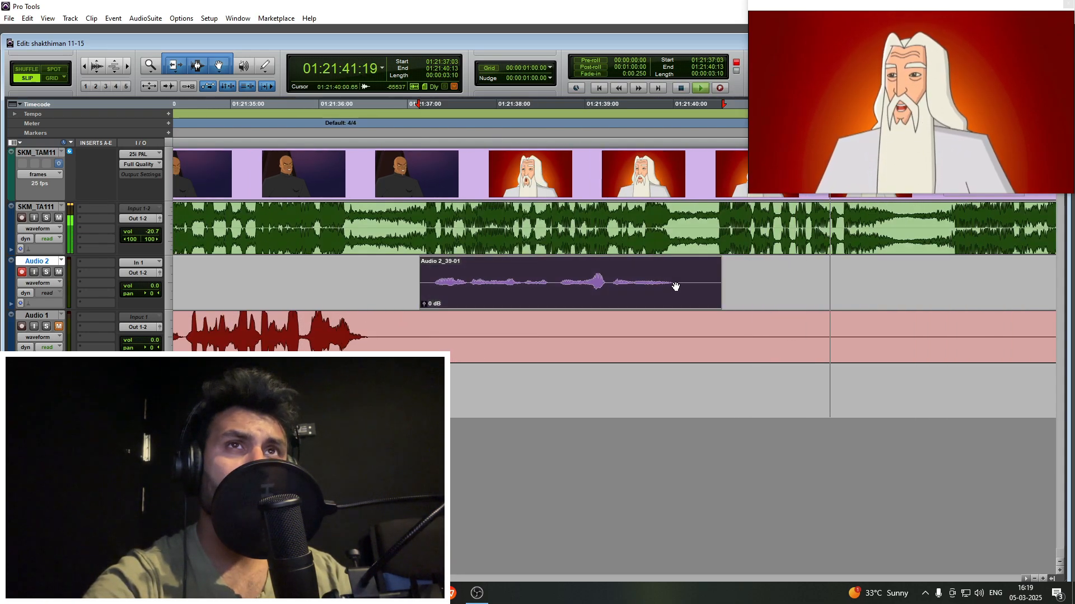
- Trim the reply clip's tail at about 01:21:40:00 and record the sage's next line on Audio 2, running in from 01:21:39:20
{"action": "left_click", "coordinate": [675, 276]}
{"action": "key", "text": "s"}
{"action": "key", "text": "ctrl+space"}
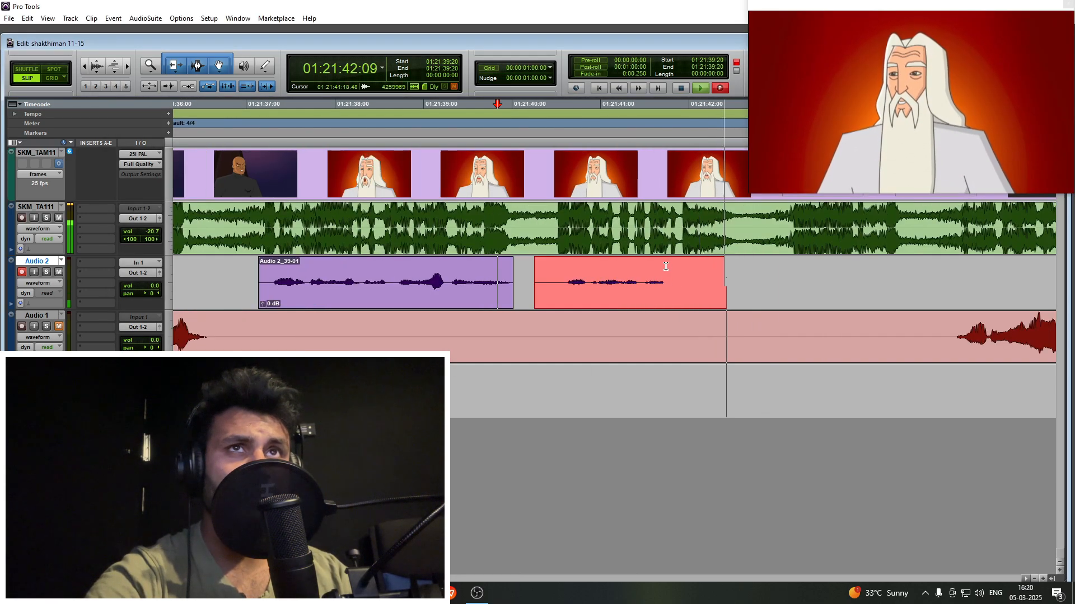
{"action": "key", "text": "space"}
- Check the end of the new take from 01:21:42:12 and add a short fade-out to its tail
{"action": "left_click_drag", "start_coordinate": [587, 292], "coordinate": [511, 263]}
{"action": "left_click", "coordinate": [491, 264]}
{"action": "key", "text": "space"}
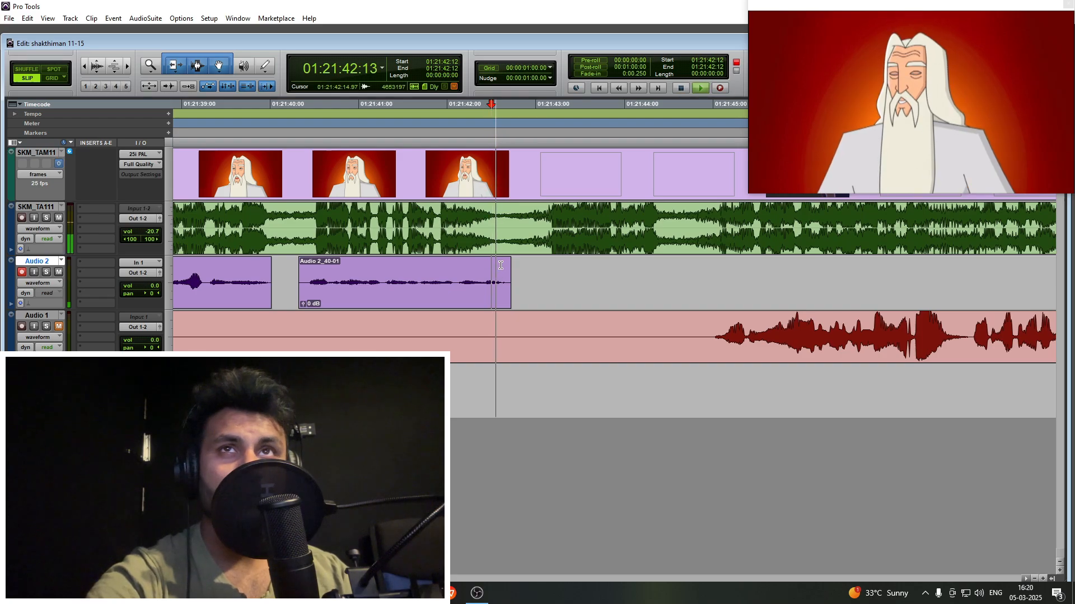
{"action": "left_click", "coordinate": [507, 283]}
{"action": "left_click", "coordinate": [469, 290]}
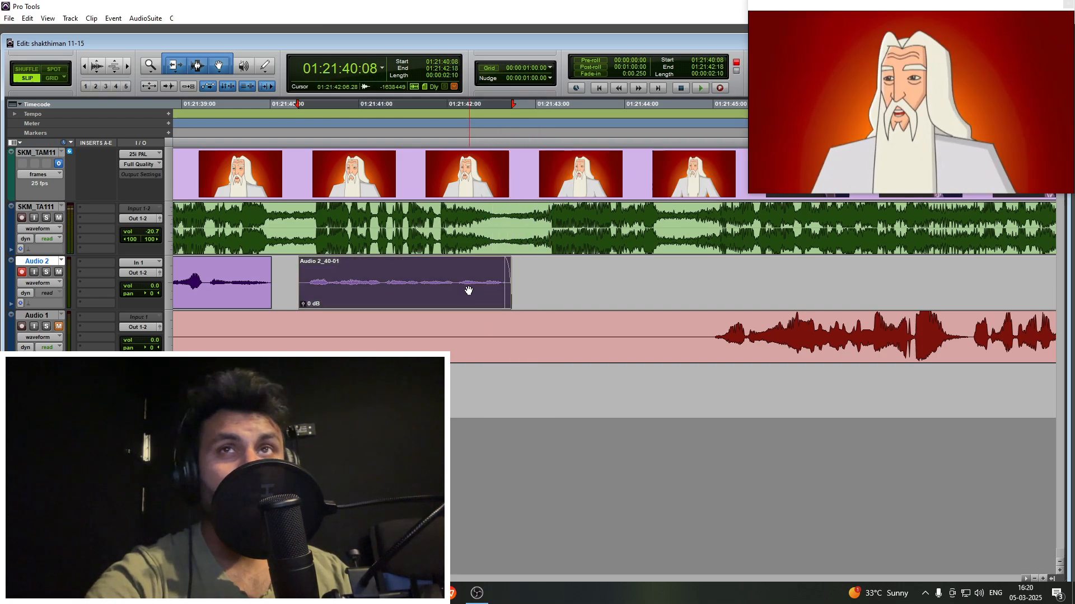
- Record the sage's following line on Audio 2 right after the faded clip, running in from 01:21:42:07 and stopping at 01:21:44:24
{"action": "left_click", "coordinate": [472, 268]}
{"action": "key", "text": "space"}
{"action": "key", "text": "ctrl+space"}
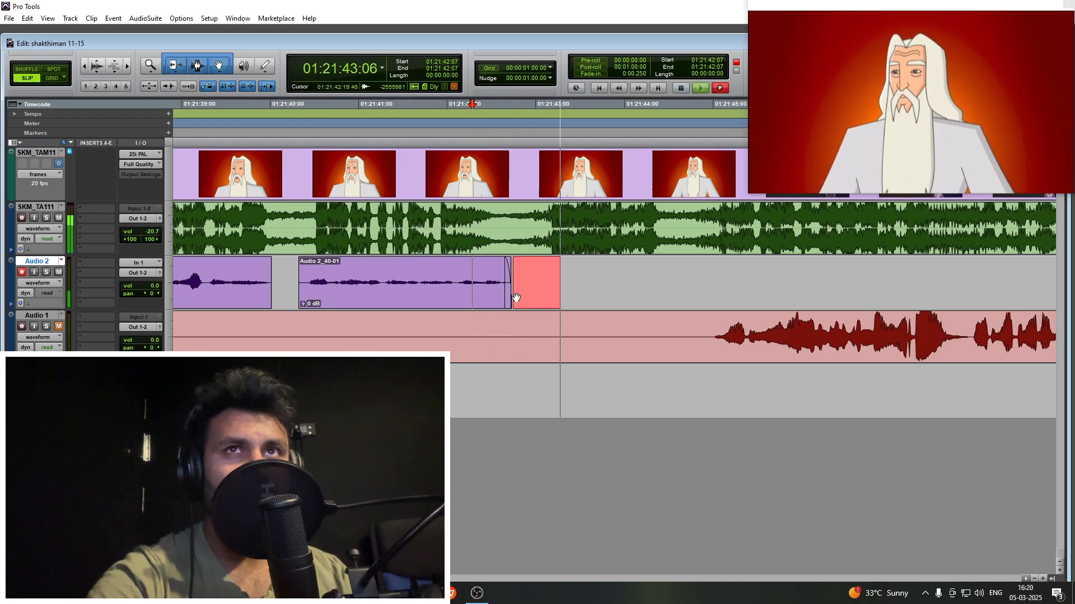
{"action": "key", "text": "space"}
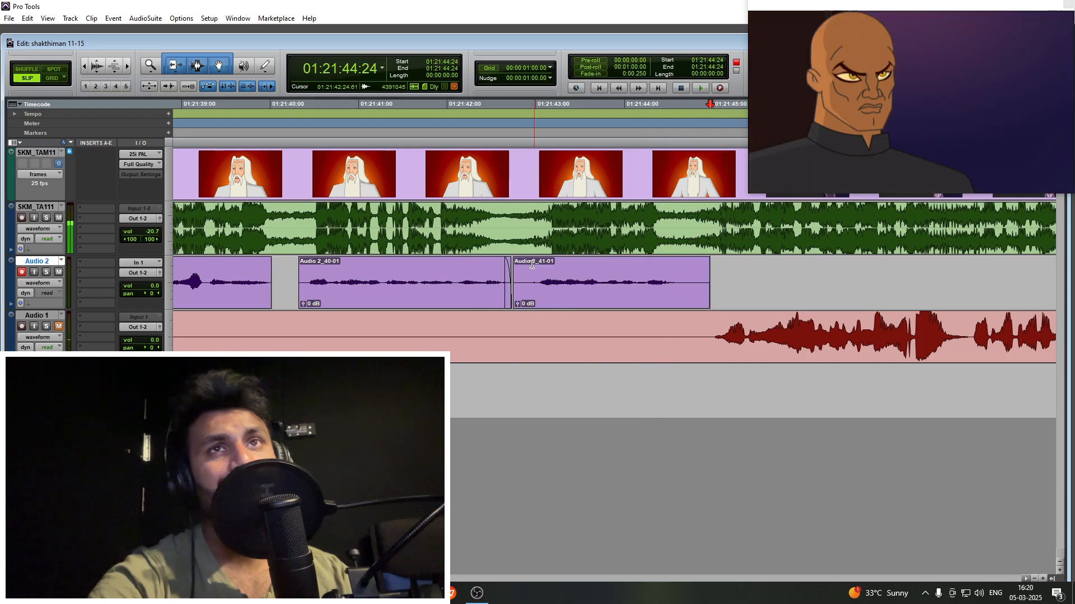
- Trim the newest take's silence, starting the clip at 01:21:42:21 and cutting its tail just after the voice ends
{"action": "left_click", "coordinate": [627, 240]}
{"action": "left_click", "coordinate": [523, 273]}
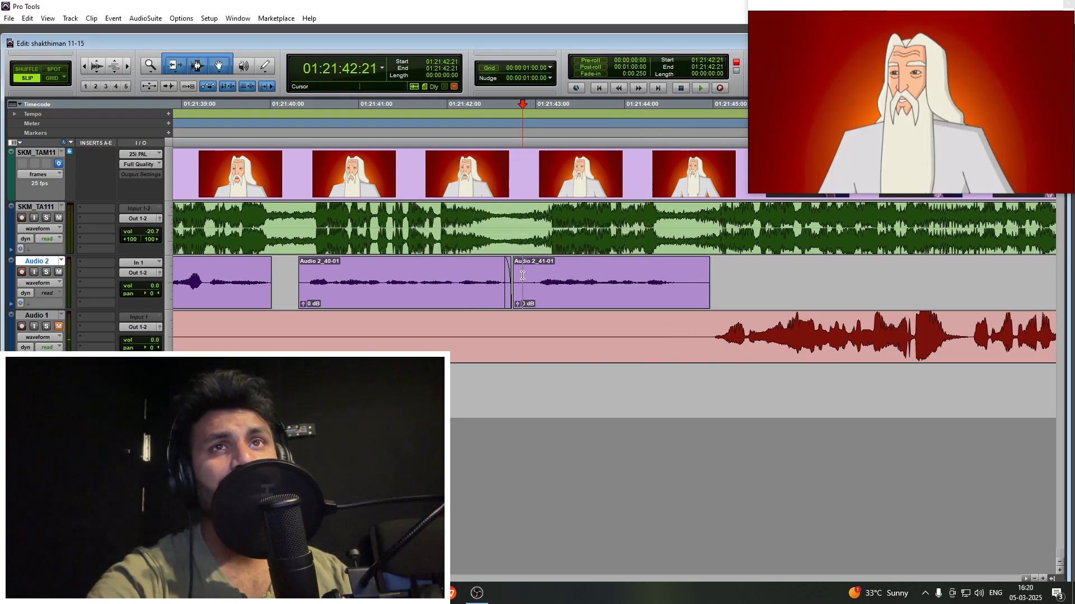
{"action": "key", "text": "a"}
{"action": "key", "text": "n"}
{"action": "left_click", "coordinate": [683, 273]}
{"action": "key", "text": "s"}
- Play on from 01:21:51:19 into the closing credits to check for further sage lines
{"action": "key", "text": "r"}
{"action": "key", "text": "r"}
{"action": "left_click_drag", "start_coordinate": [717, 273], "coordinate": [785, 272]}
{"action": "left_click", "coordinate": [786, 272]}
{"action": "key", "text": "r"}
{"action": "key", "text": "r"}
{"action": "left_click", "coordinate": [658, 270]}
{"action": "key", "text": "space"}
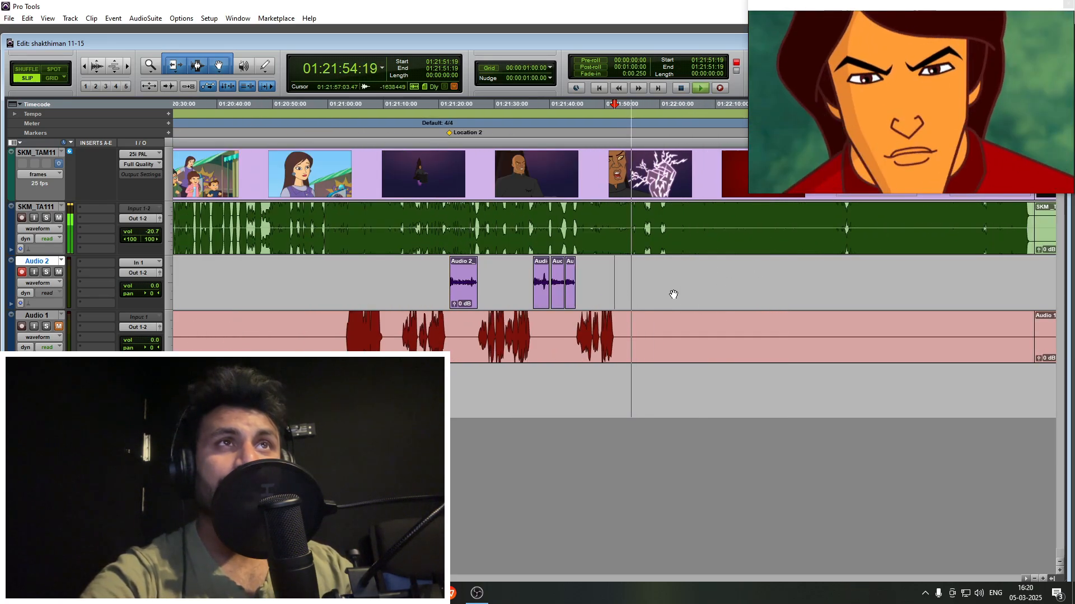
{"action": "key", "text": "r"}
{"action": "key", "text": "r"}
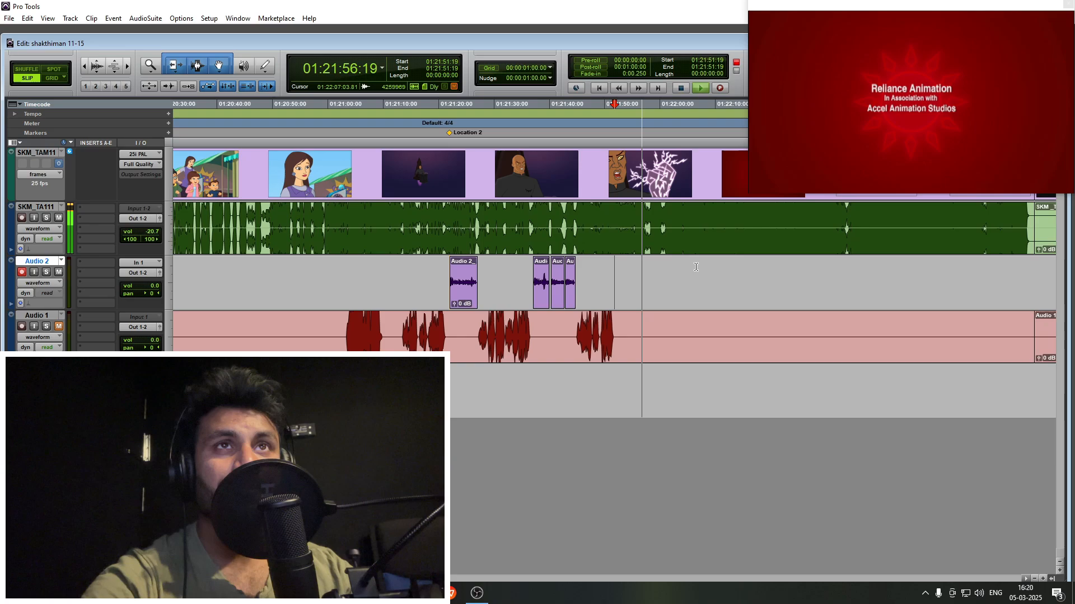
{"action": "key", "text": "r"}
{"action": "key", "text": "space"}
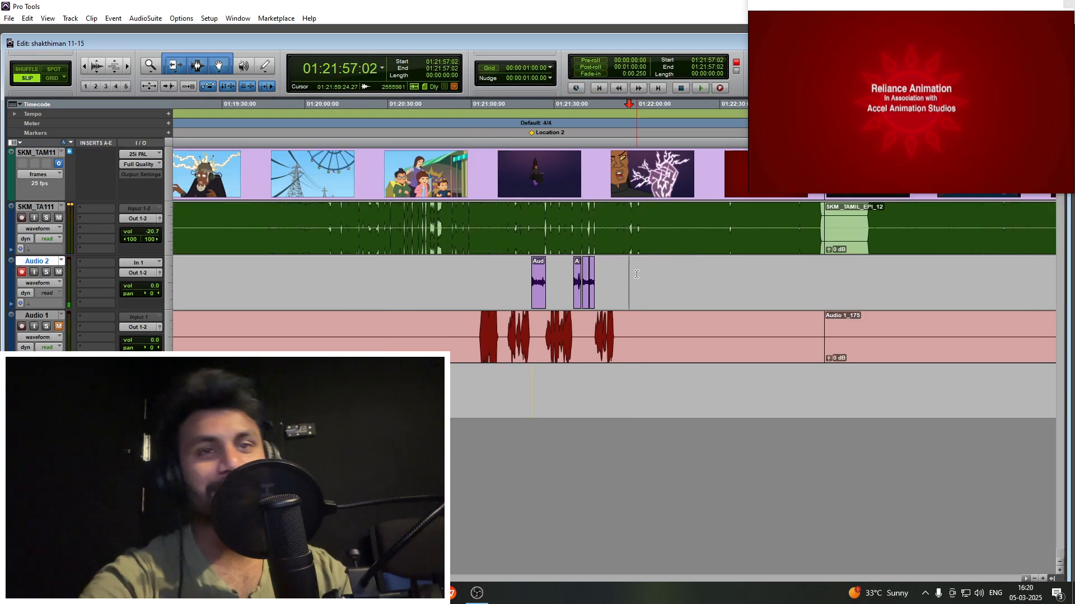
- Look over the credits around 01:22:04:05 and 01:22:55:04, and play the earlier scene at 01:20:46:03
{"action": "left_click_drag", "start_coordinate": [648, 274], "coordinate": [837, 276]}
{"action": "key", "text": "n"}
{"action": "key", "text": "r"}
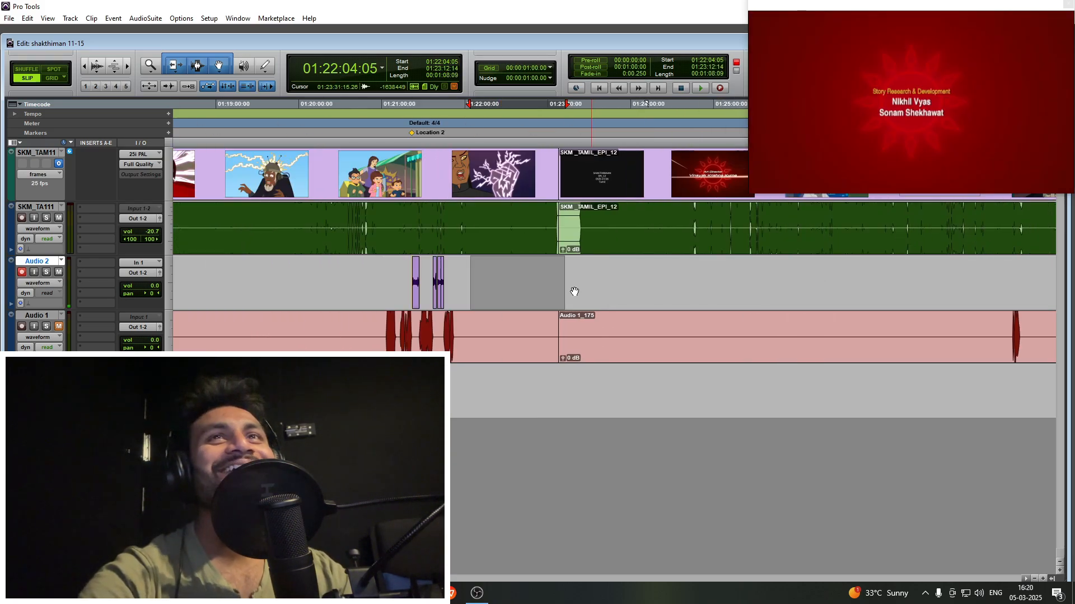
{"action": "left_click", "coordinate": [540, 270]}
{"action": "key", "text": "r"}
{"action": "key", "text": "r"}
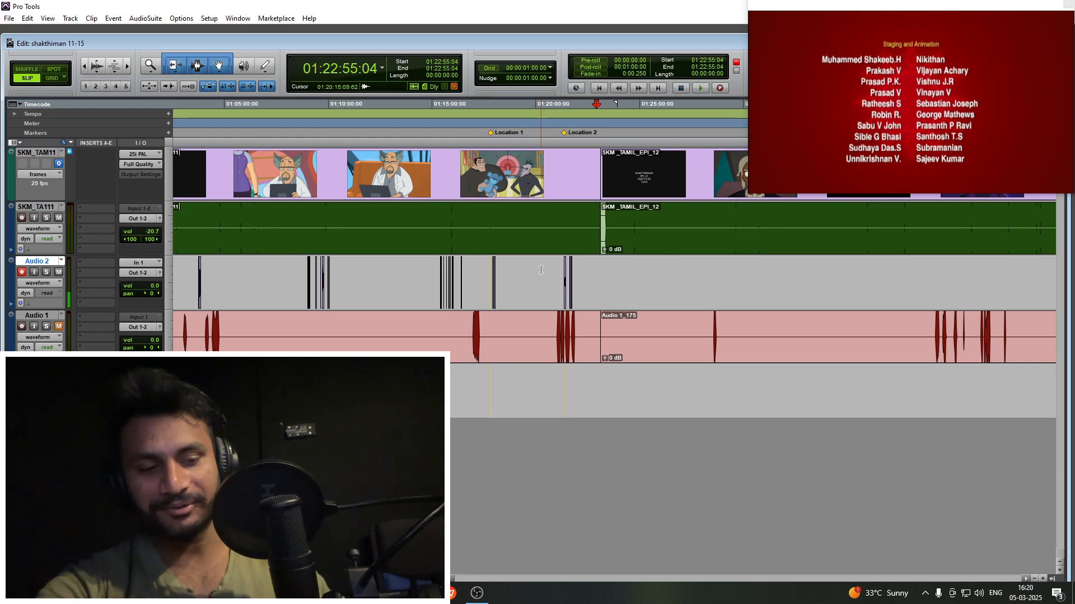
{"action": "left_click", "coordinate": [551, 273]}
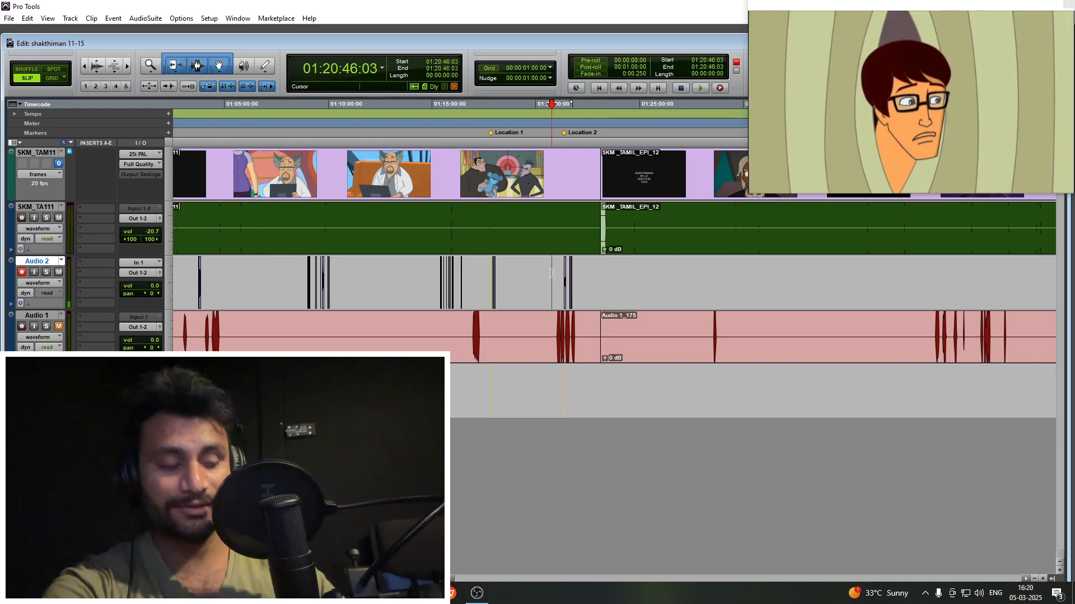
{"action": "key", "text": "space"}
{"action": "key", "text": "space"}
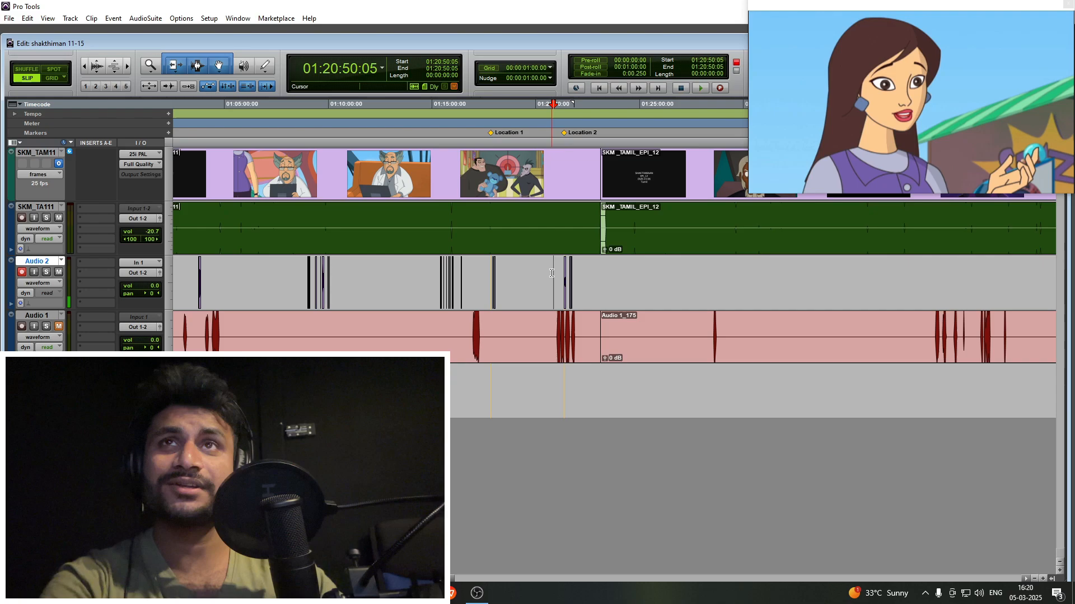
- Record a short trial take on Audio 2 in the police officer's scene from 01:06:13:04
{"action": "left_click", "coordinate": [325, 272]}
{"action": "key", "text": "t"}
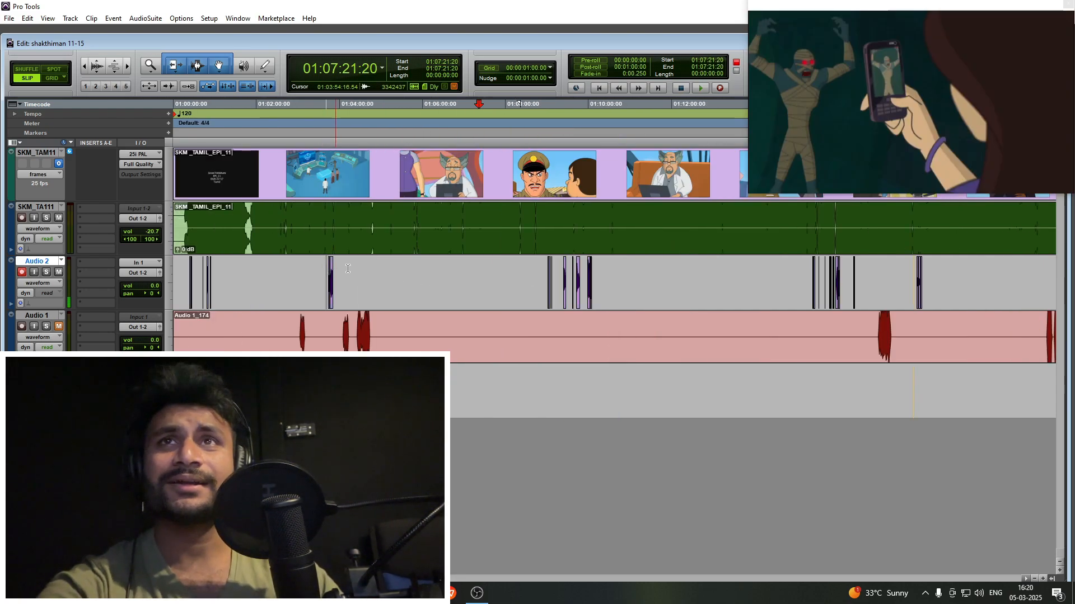
{"action": "key", "text": "t"}
{"action": "key", "text": "t"}
{"action": "left_click", "coordinate": [461, 275]}
{"action": "key", "text": "t"}
{"action": "key", "text": "t"}
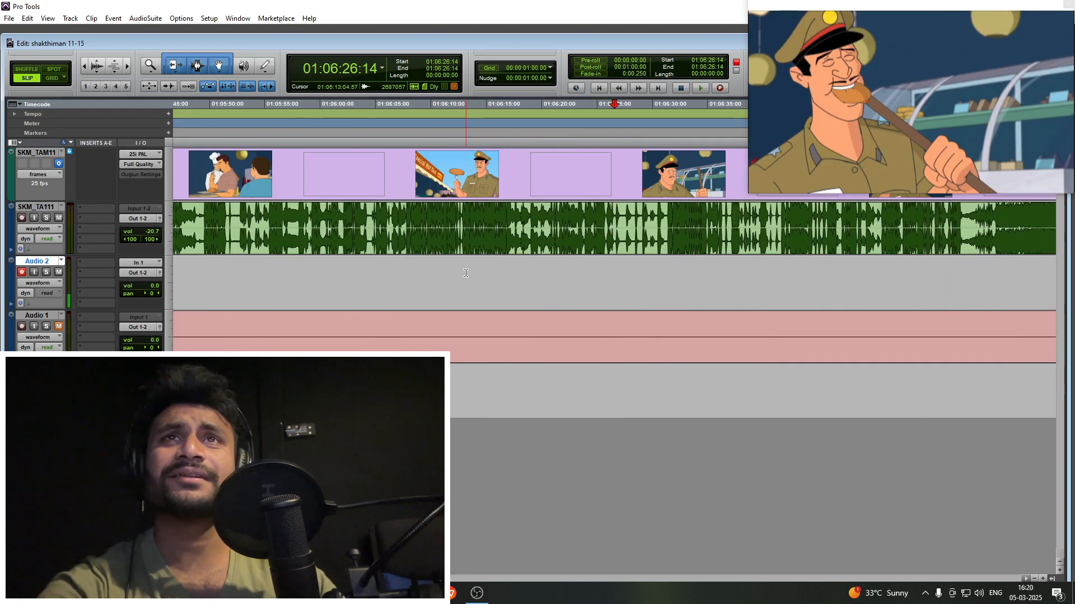
{"action": "left_click", "coordinate": [466, 276]}
{"action": "key", "text": "ctrl+space"}
{"action": "key", "text": "t"}
{"action": "key", "text": "t"}
{"action": "key", "text": "t"}
{"action": "key", "text": "t"}
{"action": "key", "text": "t"}
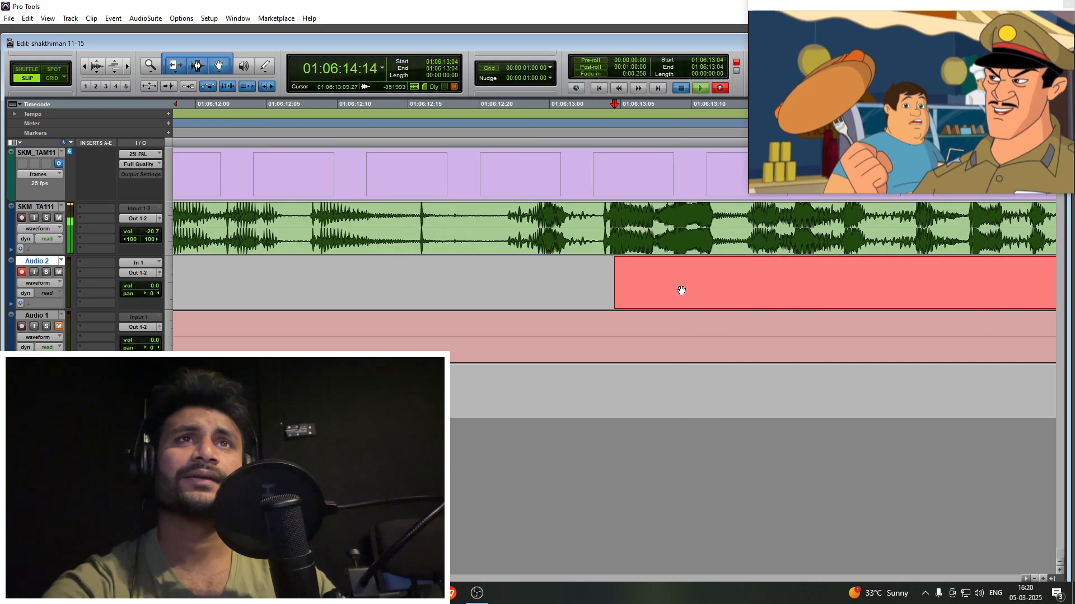
{"action": "key", "text": "space"}
- Trim the trial take so that it runs from 01:06:13:07 to 01:06:13:13
{"action": "left_click", "coordinate": [657, 268]}
{"action": "key", "text": "a"}
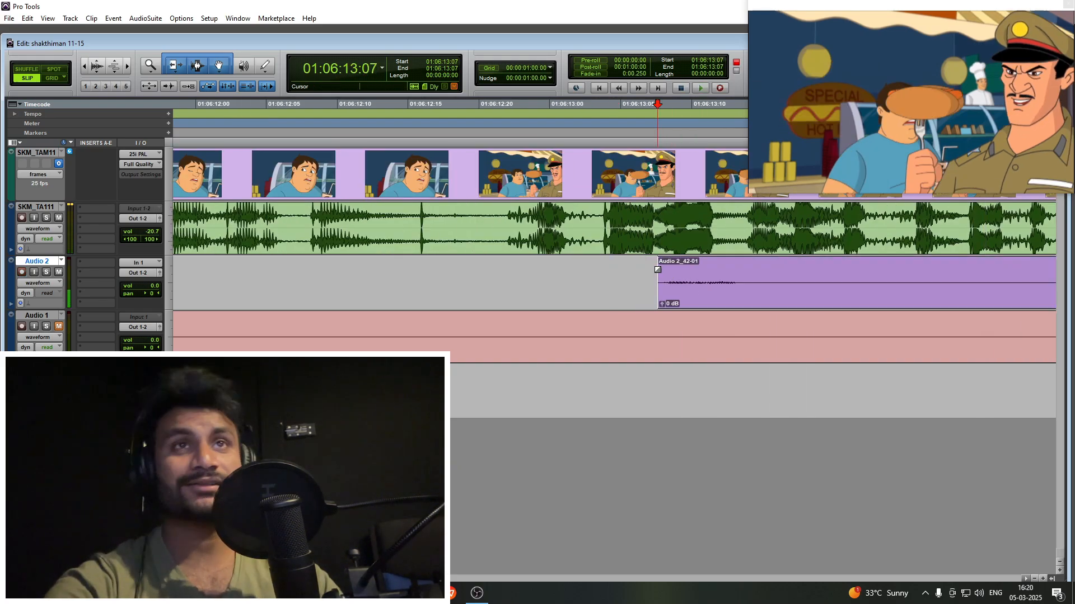
{"action": "left_click", "coordinate": [742, 272]}
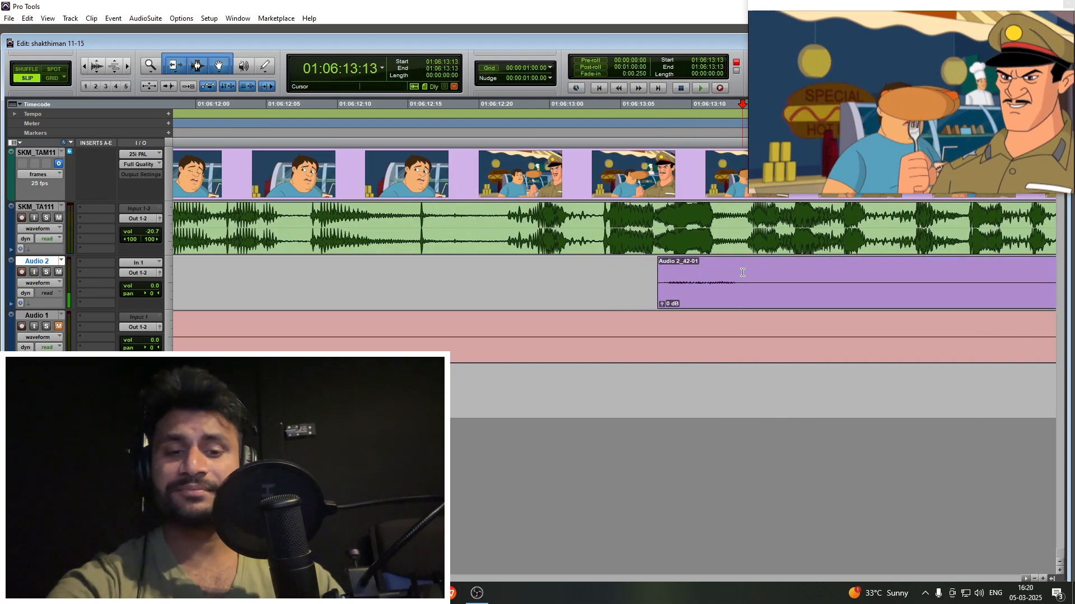
{"action": "key", "text": "s"}
{"action": "key", "text": "r"}
- Split the trial take at 01:06:13:10 and delete a sliver of audio right after the cut
{"action": "left_click", "coordinate": [653, 273]}
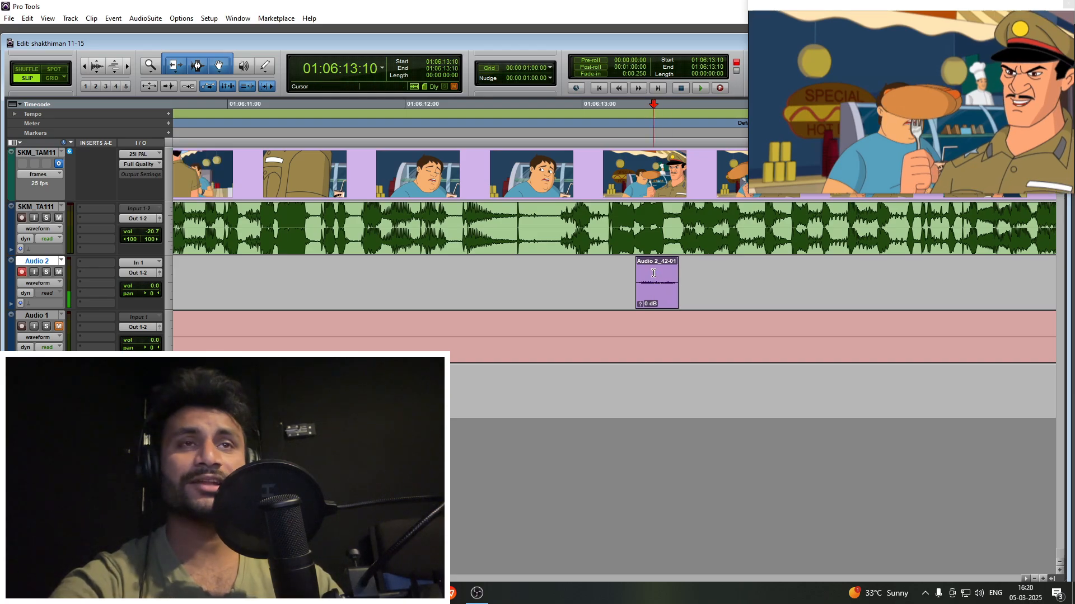
{"action": "key", "text": "t"}
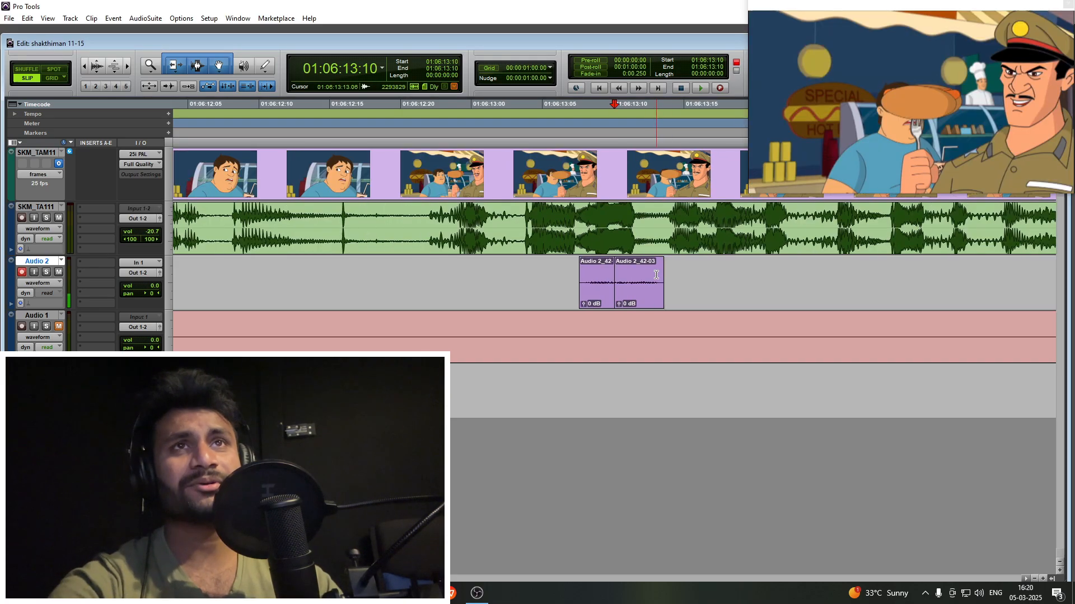
{"action": "key", "text": "t"}
{"action": "left_click_drag", "start_coordinate": [626, 273], "coordinate": [621, 272]}
{"action": "key", "text": "Delete"}
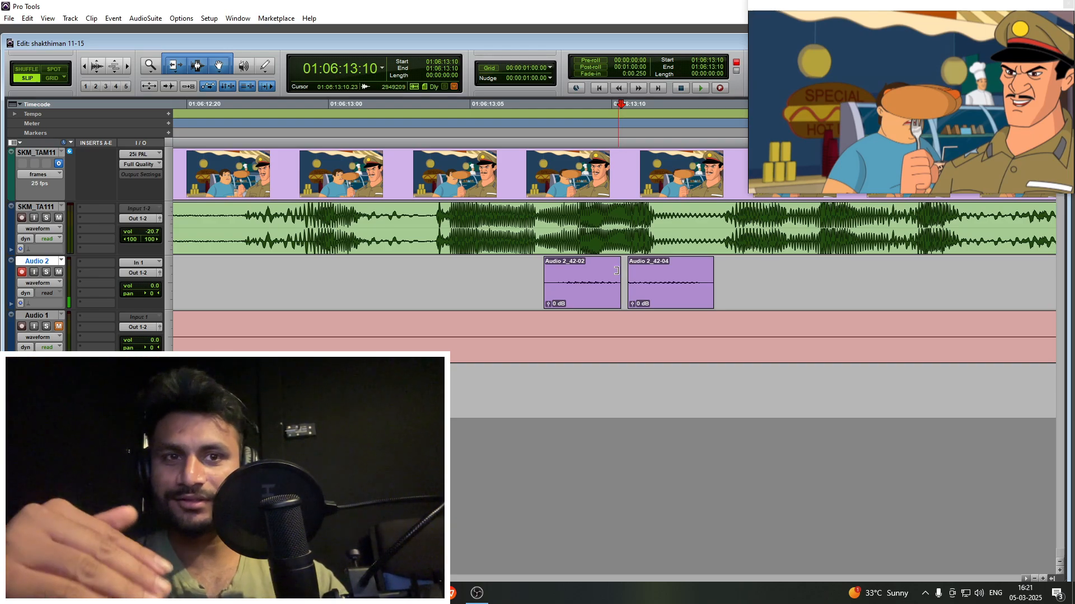
- Undo the split and the cut-out sliver in the trial take, and delete the whole clip from Audio 2
{"action": "left_click", "coordinate": [605, 296]}
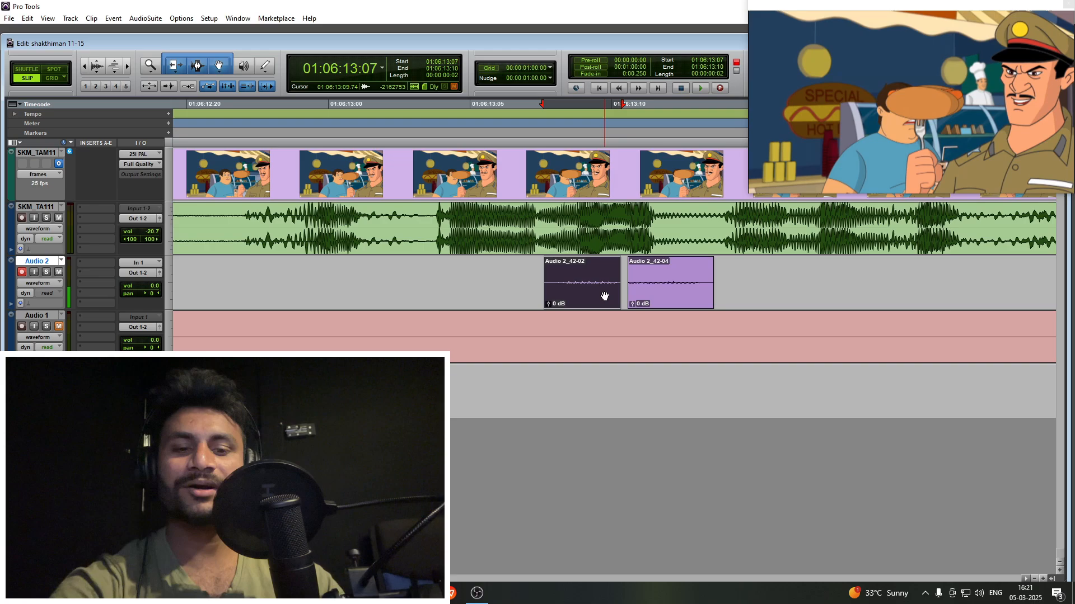
{"action": "key", "text": "ctrl+z"}
{"action": "left_click", "coordinate": [635, 296]}
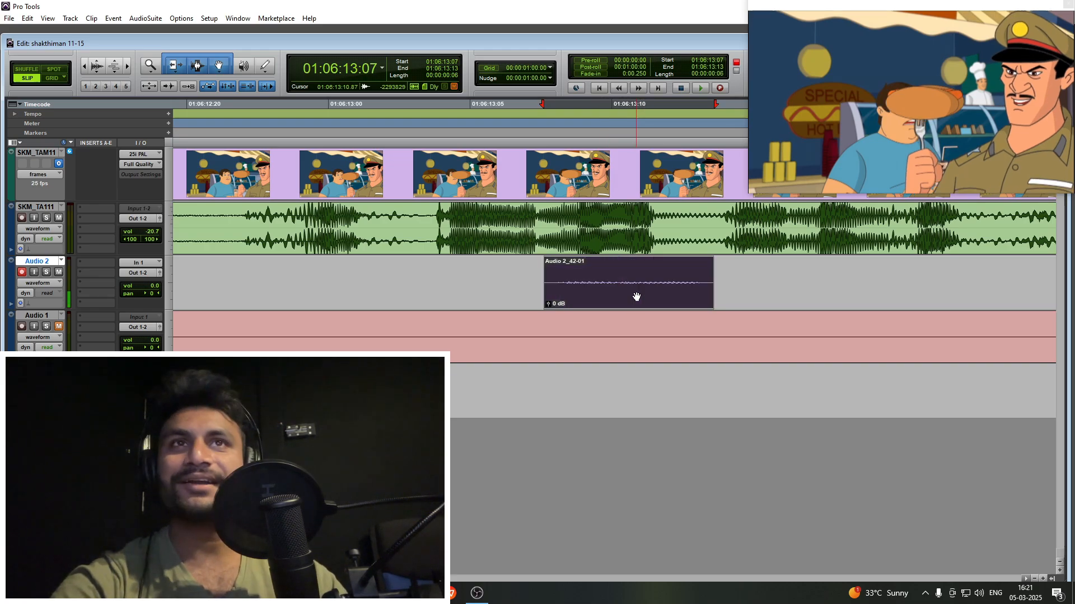
{"action": "key", "text": "Delete"}
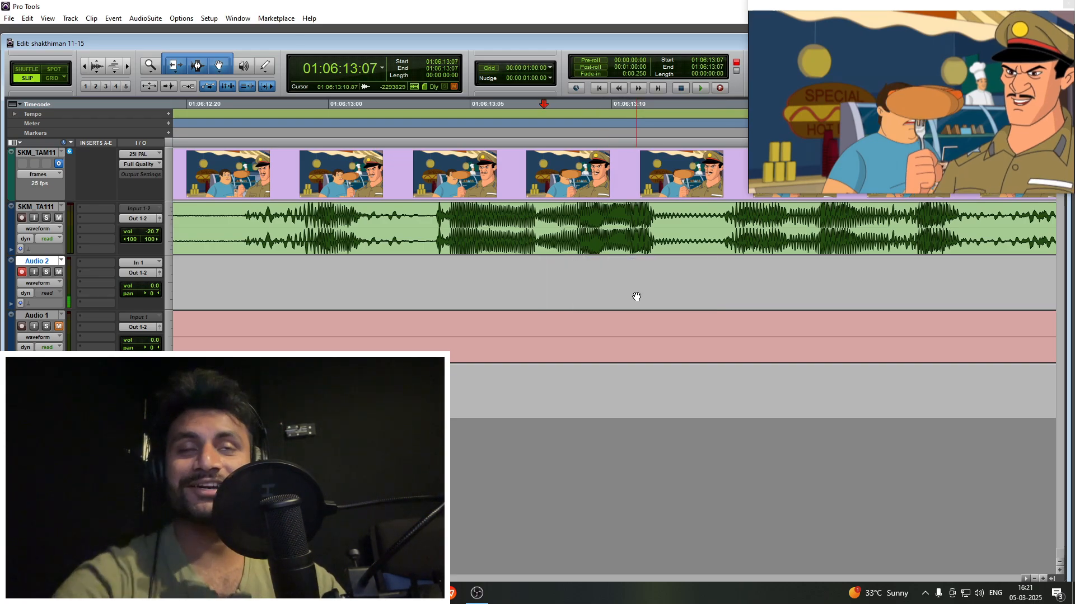
{"action": "key", "text": "r"}
{"action": "left_click", "coordinate": [596, 275]}
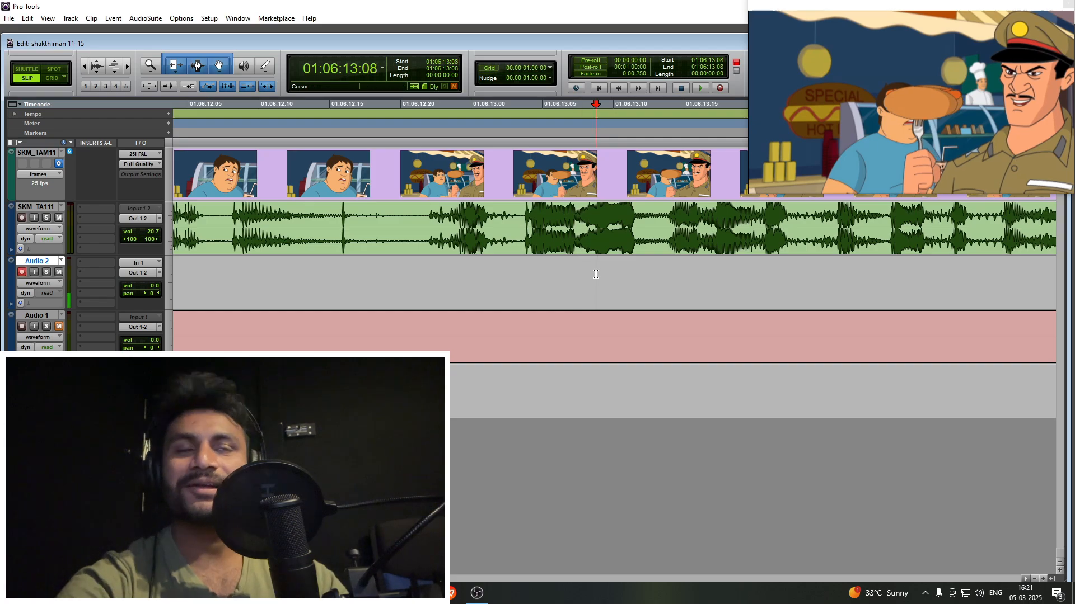
{"action": "key", "text": "r"}
{"action": "left_click", "coordinate": [608, 265]}
{"action": "key", "text": "t"}
{"action": "key", "text": "r"}
{"action": "key", "text": "r"}
{"action": "key", "text": "r"}
{"action": "key", "text": "r"}
{"action": "key", "text": "r"}
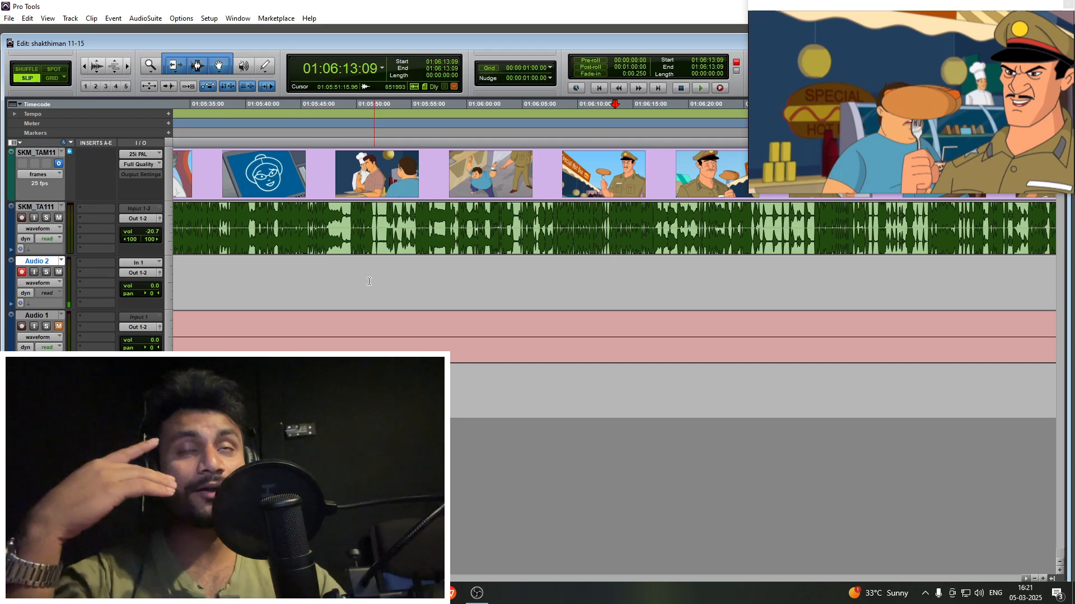
- Set the playback engine to AudioBox ASIO Driver with the session saved and reopened, and place the edit cursor at 01:06:12:09 on Audio 2
{"action": "left_click", "coordinate": [207, 18]}
{"action": "left_click", "coordinate": [227, 39]}
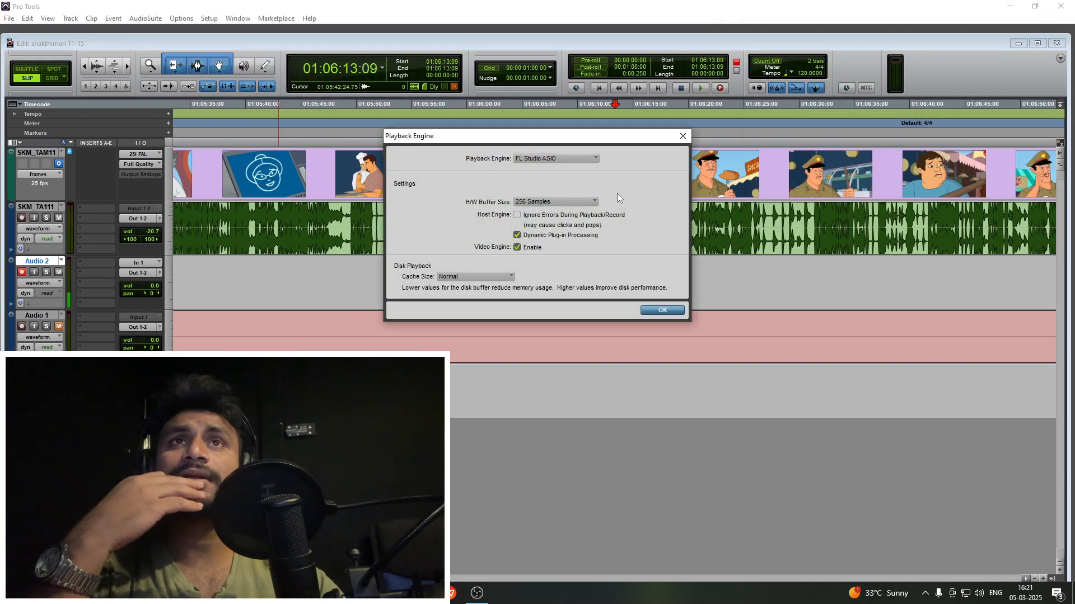
{"action": "left_click", "coordinate": [570, 159]}
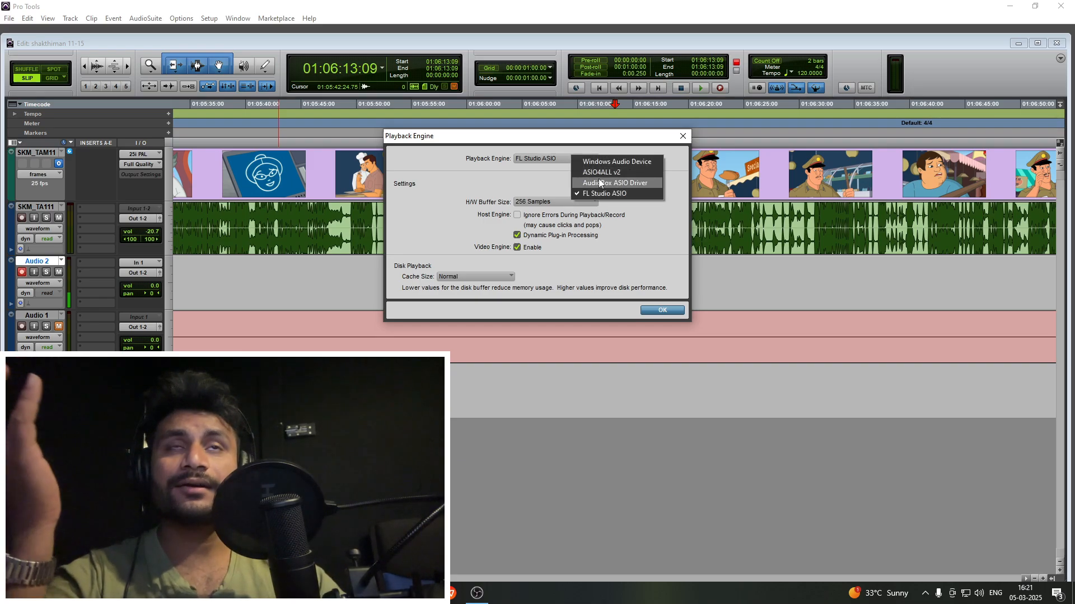
{"action": "left_click", "coordinate": [455, 183]}
{"action": "left_click", "coordinate": [536, 161]}
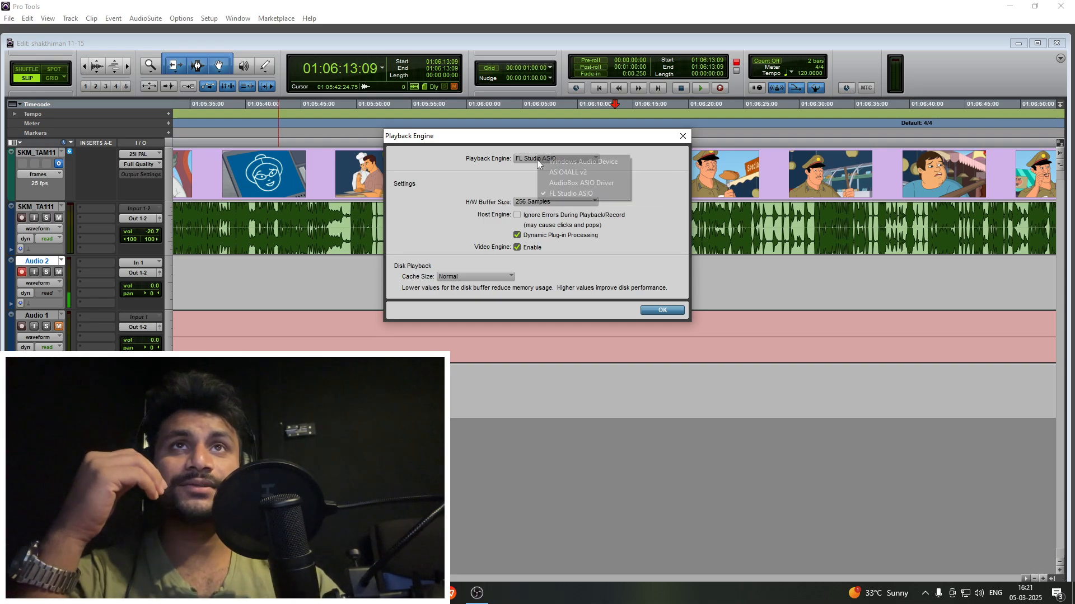
{"action": "left_click", "coordinate": [559, 181]}
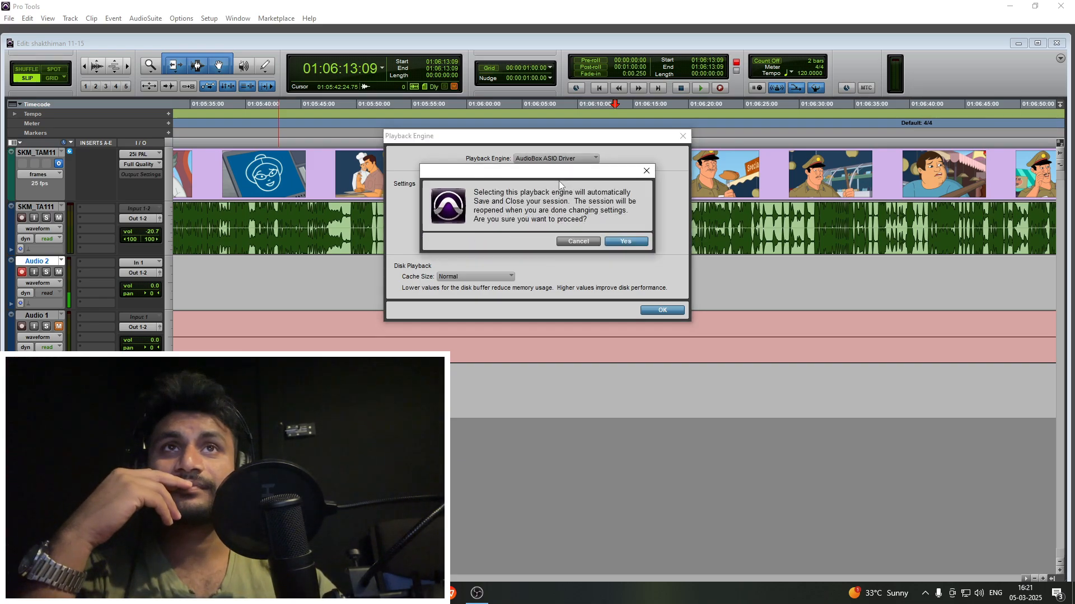
{"action": "left_click", "coordinate": [626, 241]}
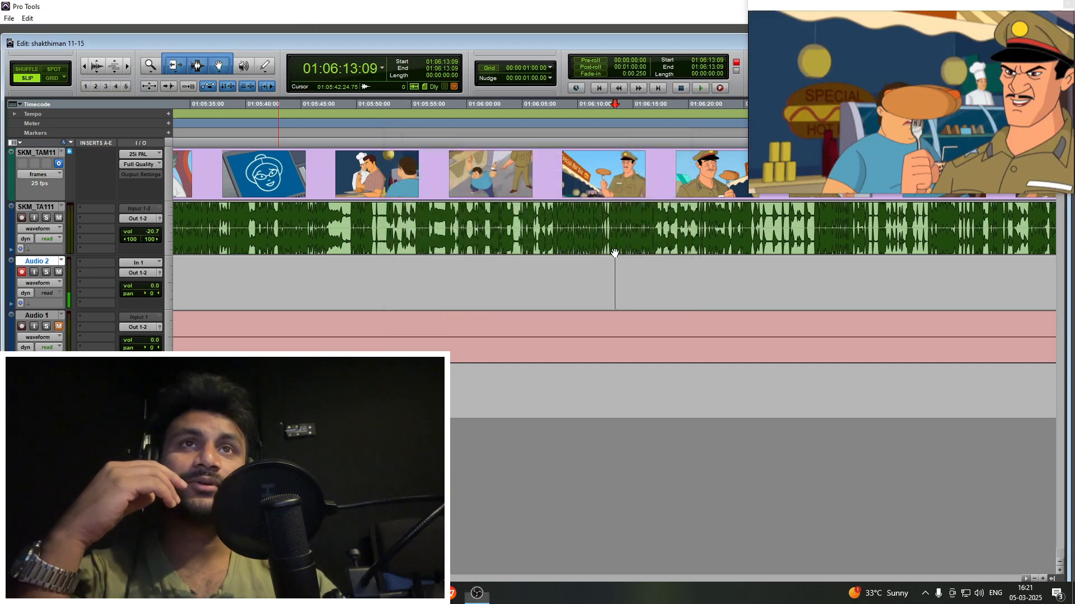
{"action": "left_click", "coordinate": [603, 271]}
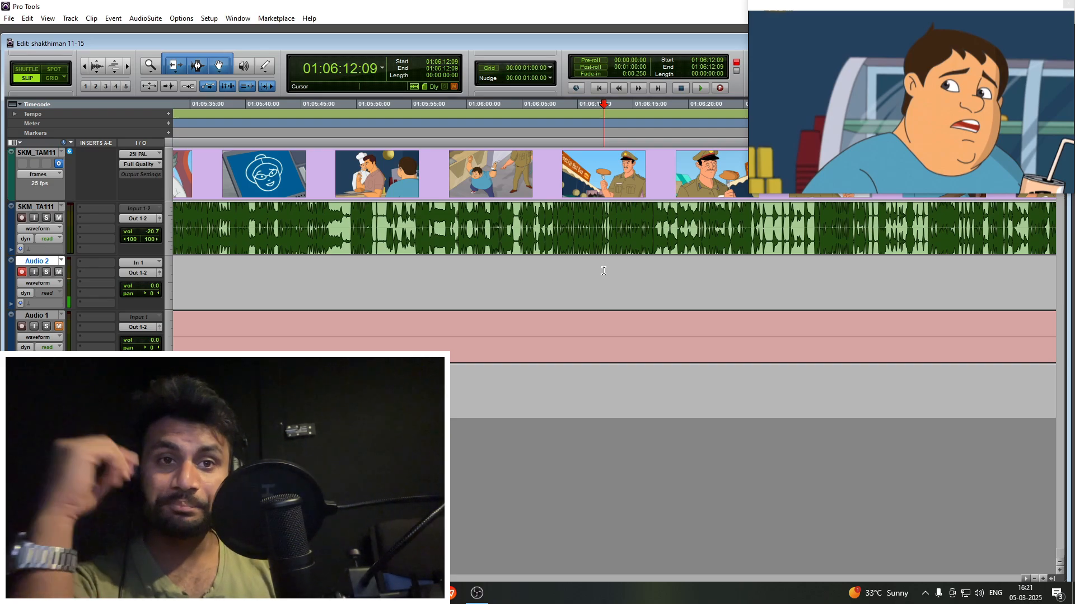
- Cycle through the Scrubber and Pencil edit tools and reactivate the Smart Tool
{"action": "key", "text": "shift+r"}
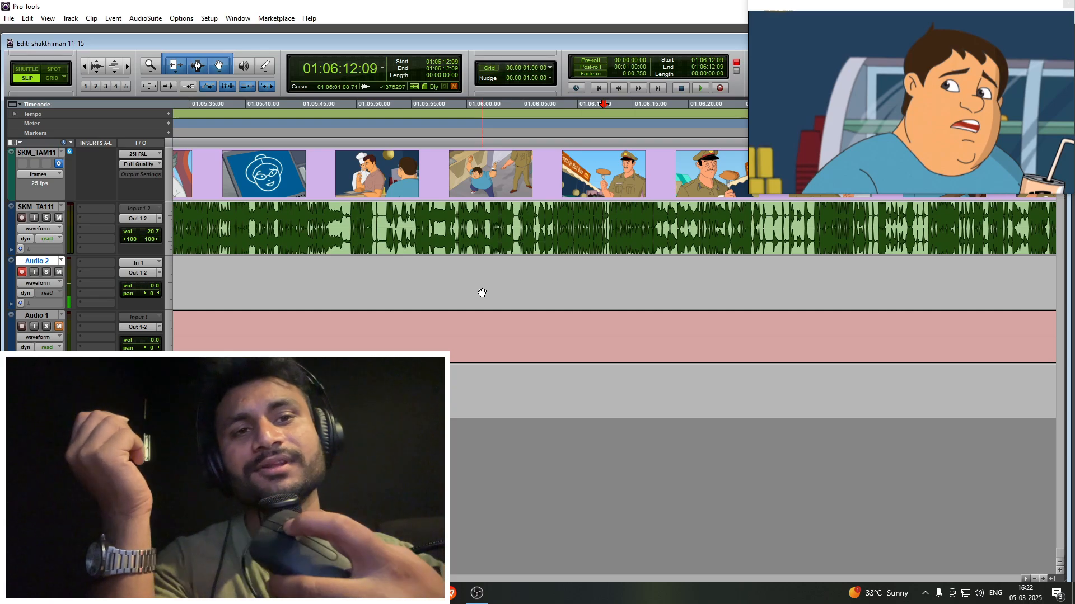
{"action": "key", "text": "F9"}
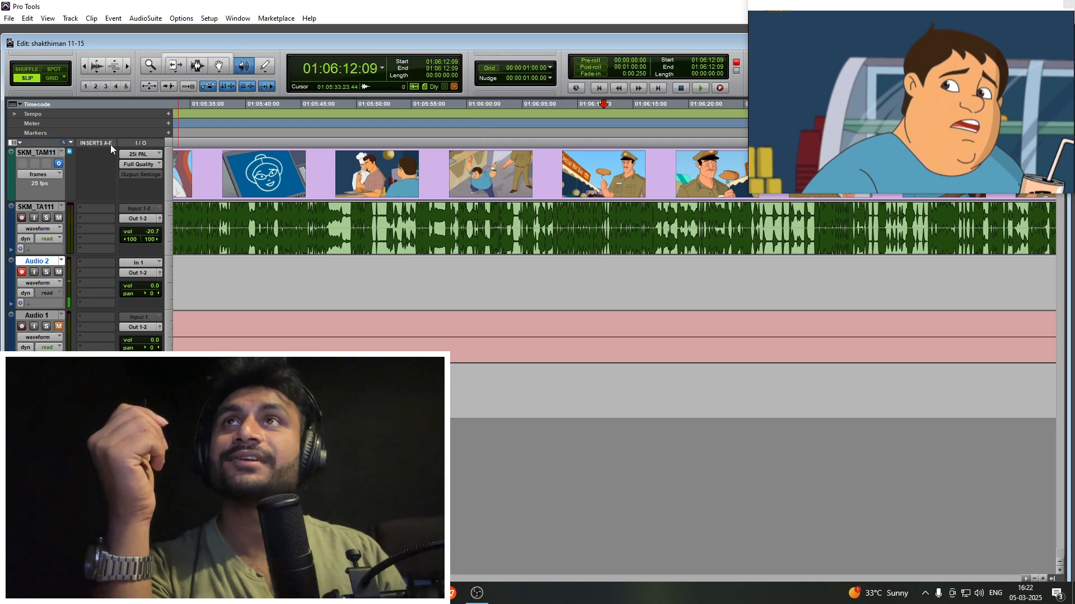
{"action": "key", "text": "Escape"}
{"action": "key", "text": "Escape"}
{"action": "key", "text": "Escape"}
{"action": "key", "text": "Escape"}
{"action": "key", "text": "Escape"}
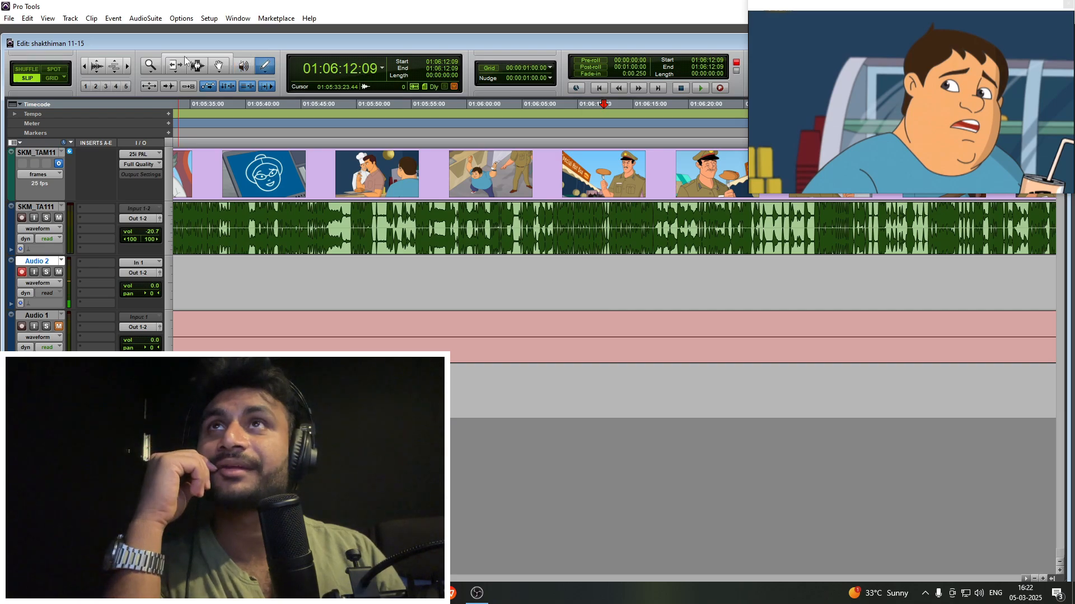
{"action": "left_click", "coordinate": [185, 59]}
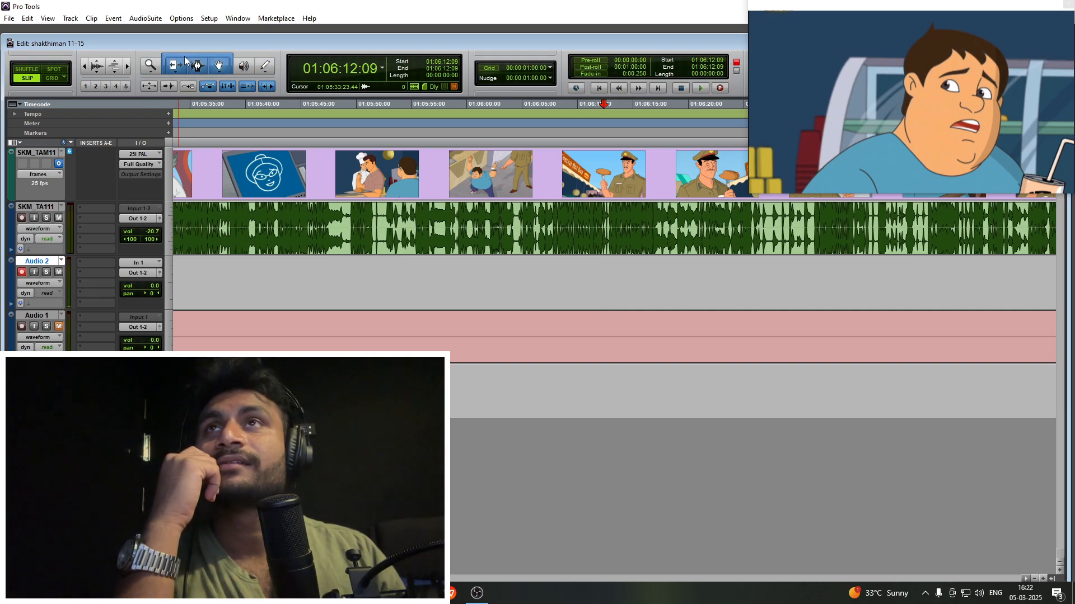
- Run through the edit tools once more and restore the Smart Tool combination
{"action": "left_click", "coordinate": [197, 67]}
{"action": "left_click", "coordinate": [167, 57]}
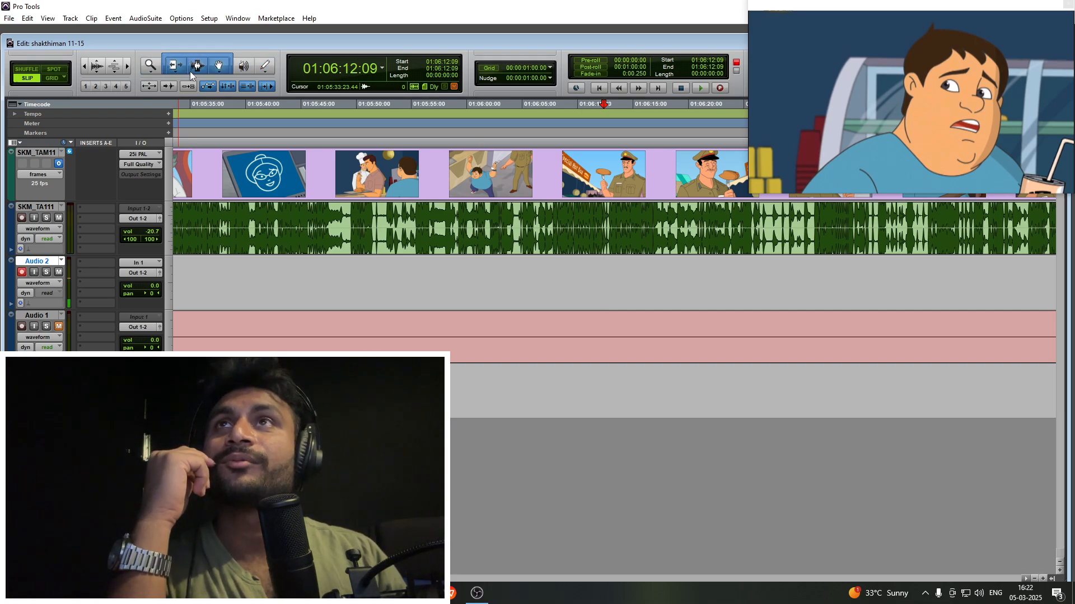
{"action": "left_click", "coordinate": [194, 67]}
{"action": "left_click", "coordinate": [170, 58]}
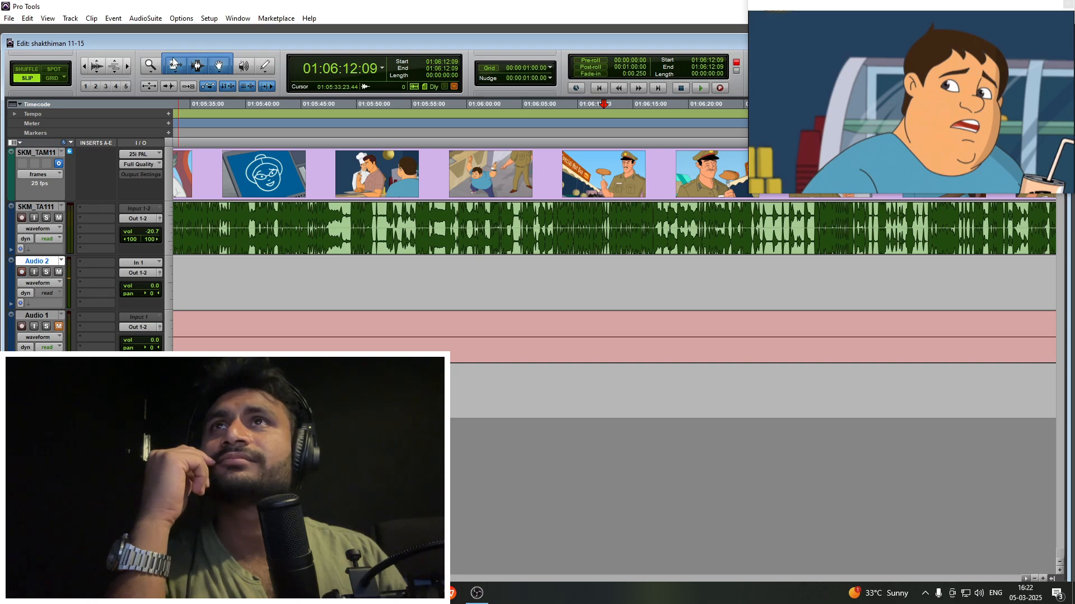
{"action": "key", "text": "Escape"}
{"action": "key", "text": "Escape"}
{"action": "key", "text": "Escape"}
{"action": "key", "text": "Escape"}
{"action": "left_click", "coordinate": [172, 59]}
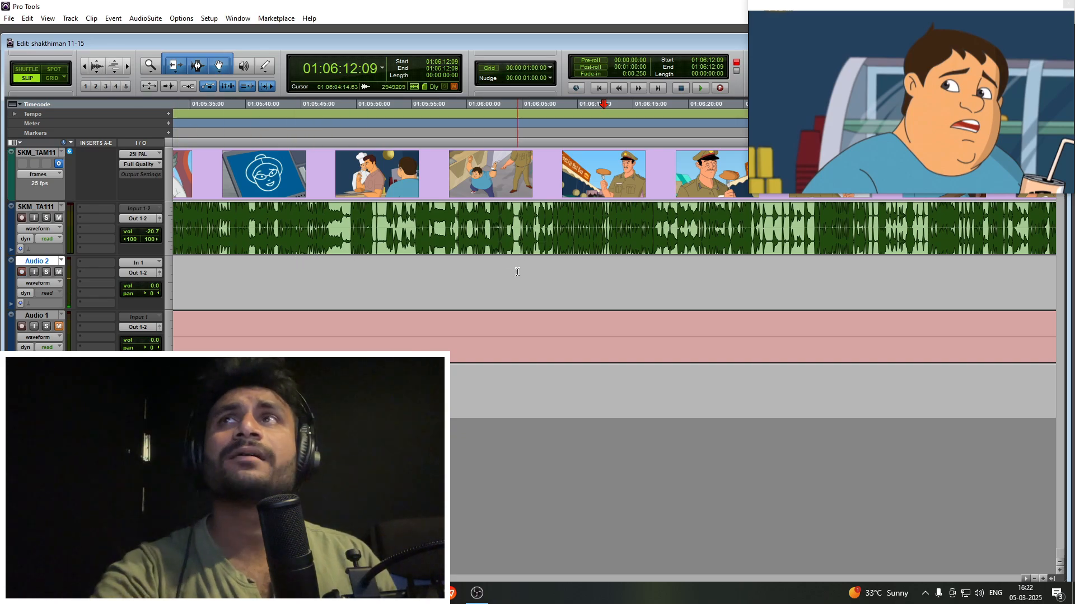
- Reduce the vertical waveform zoom so the SKM_TA111 audio is drawn at a moderate height
{"action": "scroll", "coordinate": [497, 277], "scroll_direction": "down", "scroll_amount": 5}
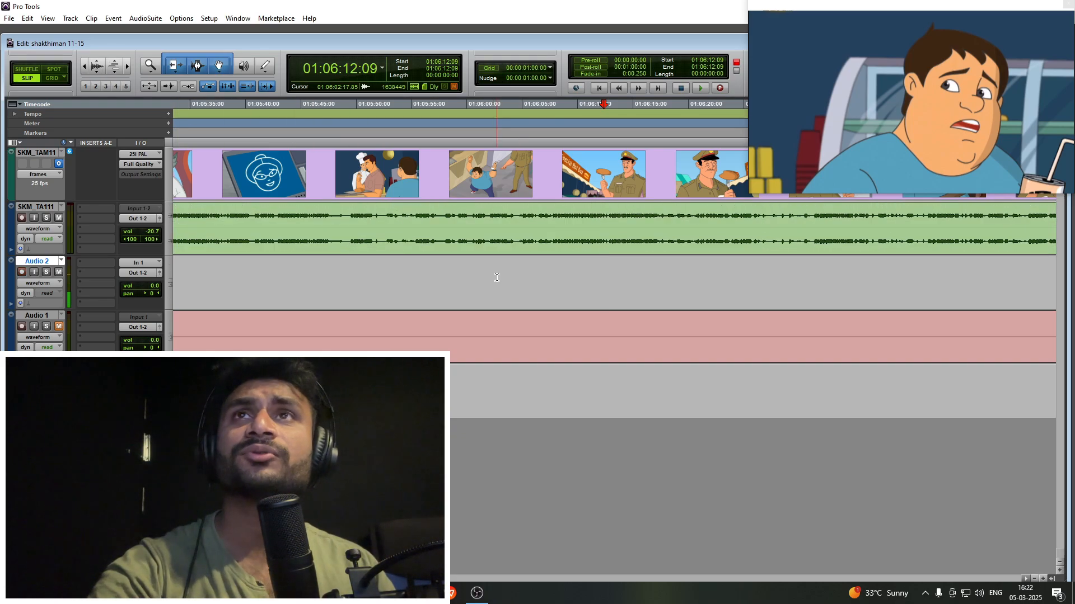
{"action": "scroll", "coordinate": [495, 274], "scroll_direction": "up", "scroll_amount": 1}
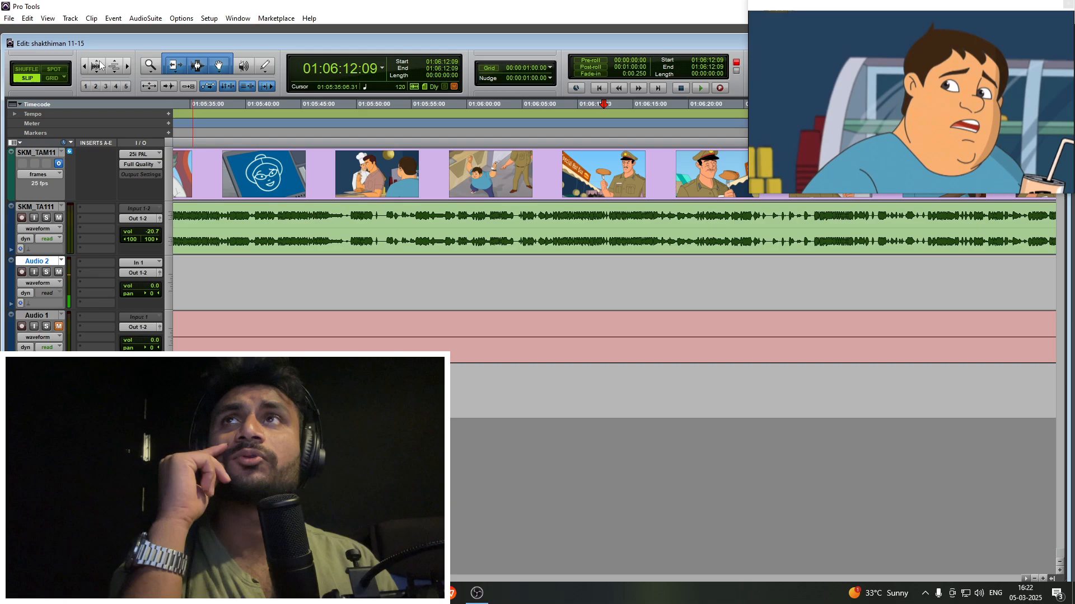
{"action": "left_click", "coordinate": [99, 64]}
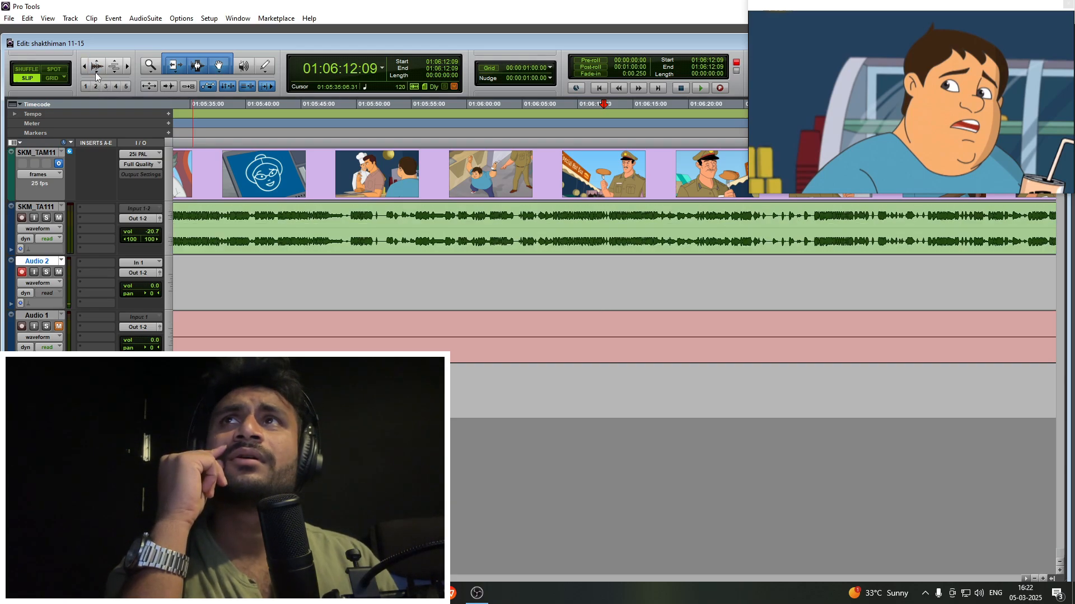
{"action": "left_click", "coordinate": [97, 74]}
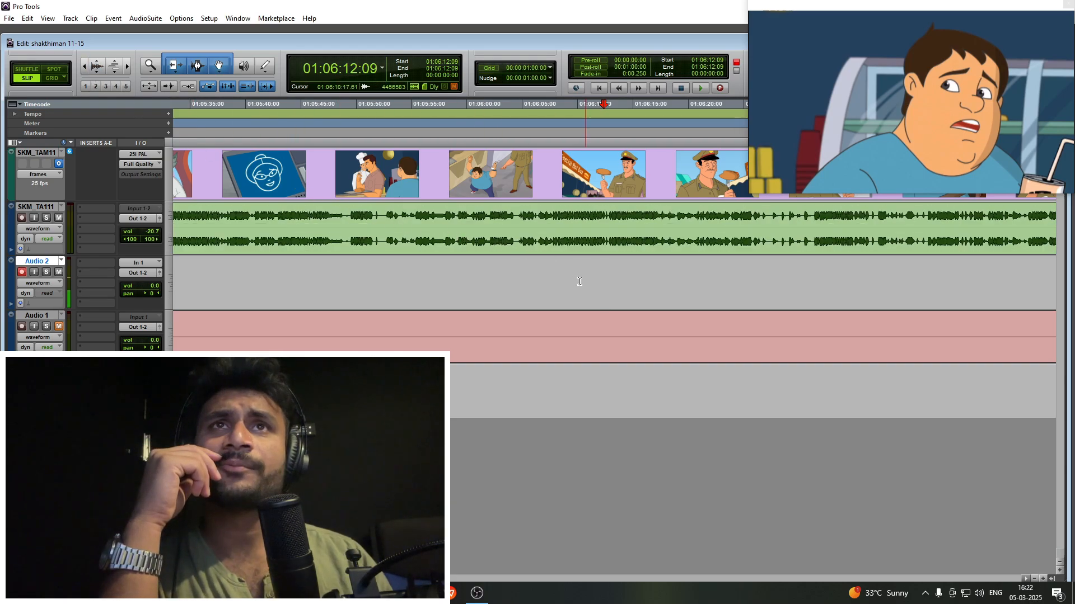
- Record a trial take on Audio 2 over the officer's hot dog shot, starting playback at 01:06:07:21 and stopping at 01:06:11:18
{"action": "left_click", "coordinate": [554, 272]}
{"action": "key", "text": "ctrl+]"}
{"action": "key", "text": "ctrl+]"}
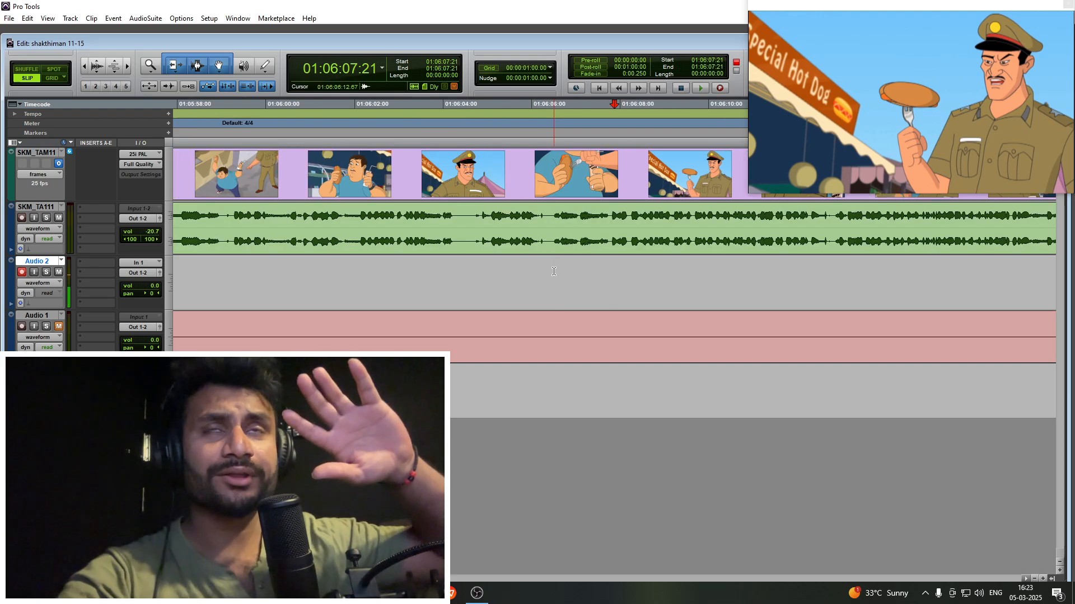
{"action": "key", "text": "ctrl+]"}
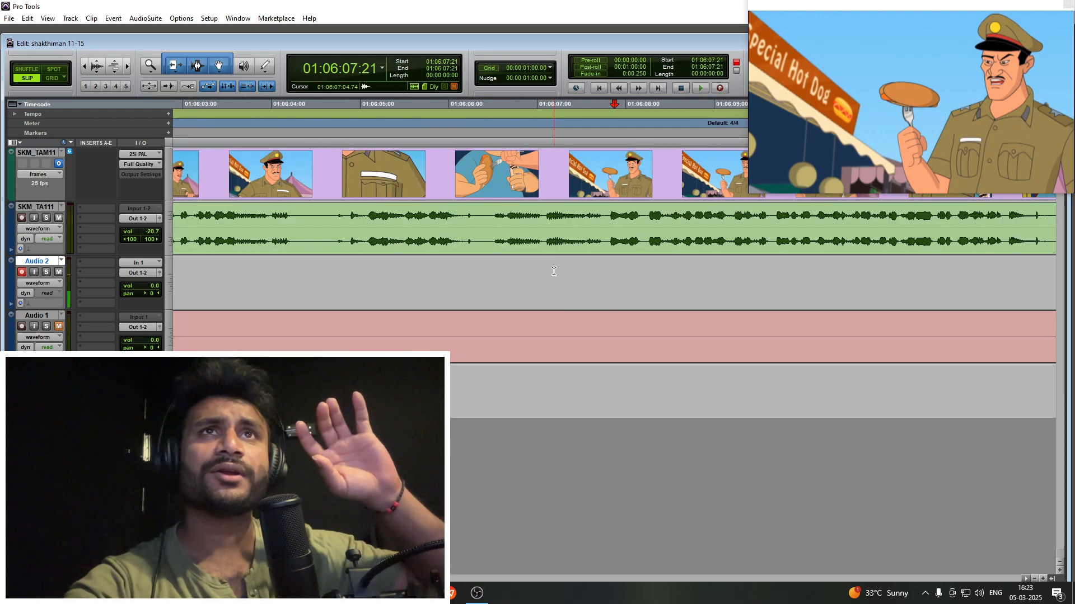
{"action": "key", "text": "ctrl+["}
{"action": "key", "text": "space"}
{"action": "key", "text": "ctrl+space"}
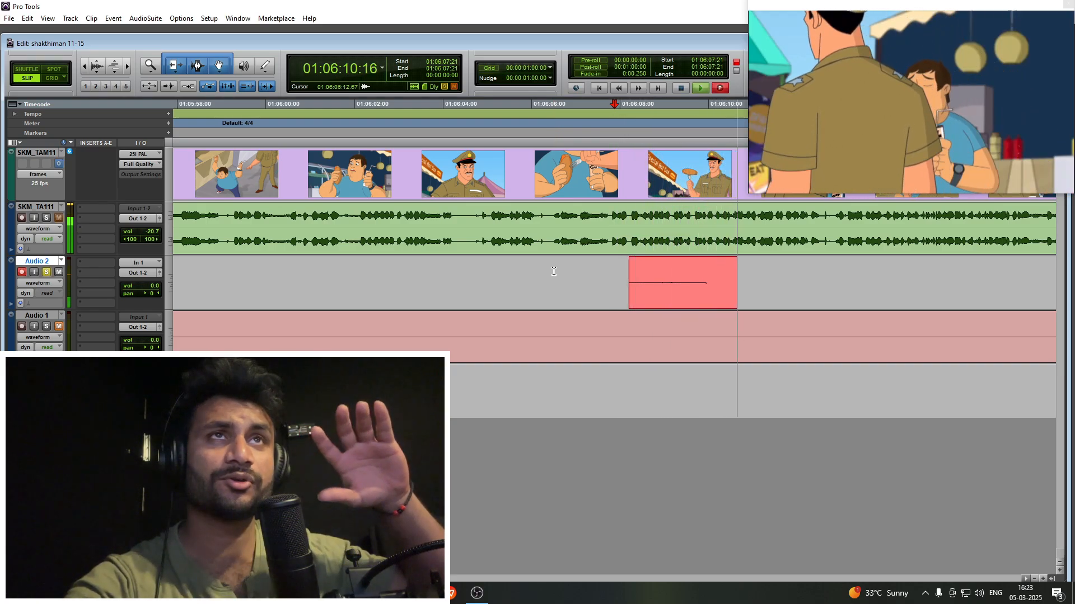
{"action": "key", "text": "space"}
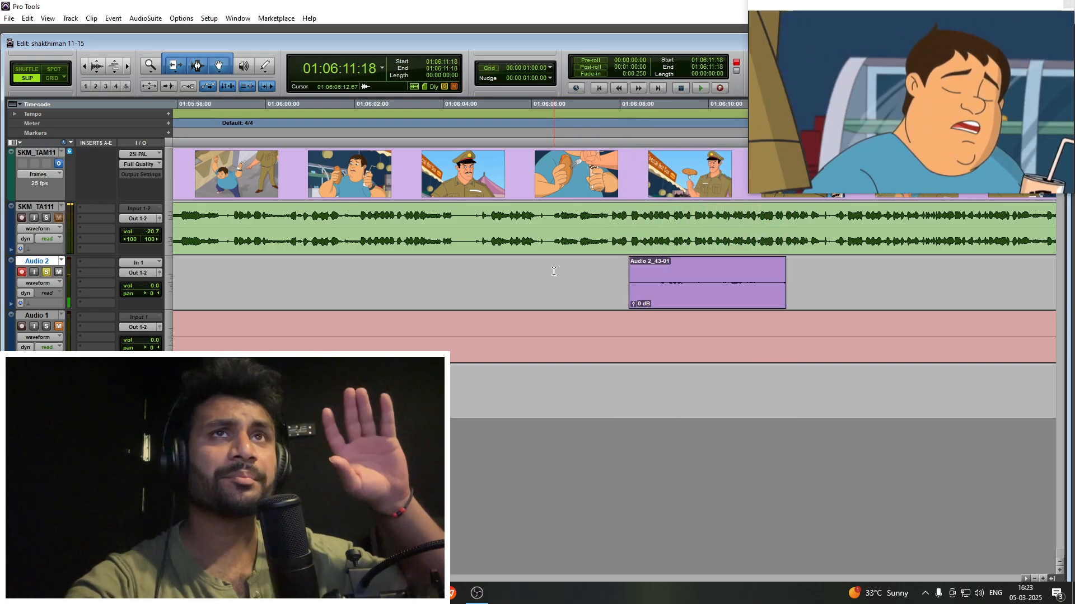
- Undo the trial take and record a shorter one on Audio 2 from 01:06:07:21 to 01:06:08:17
{"action": "key", "text": "ctrl+z"}
{"action": "key", "text": "ctrl+space"}
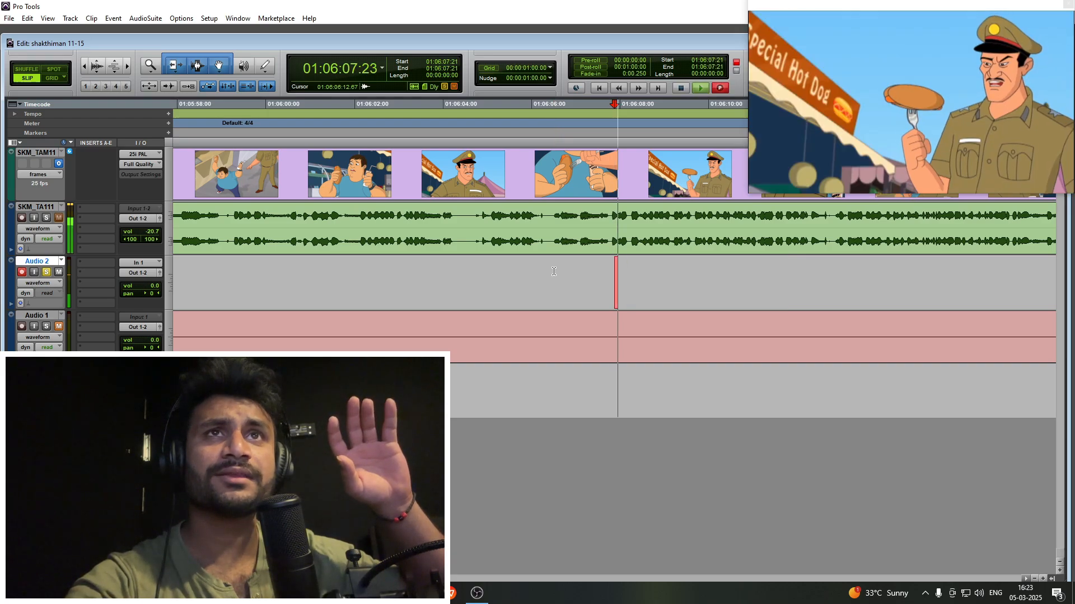
{"action": "key", "text": "space"}
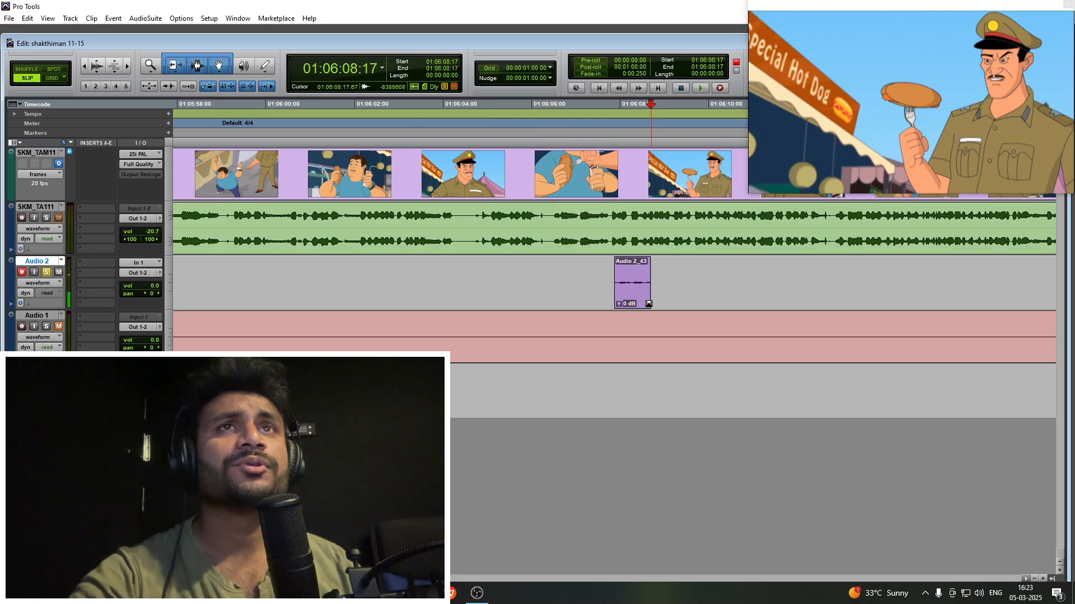
- Delete the short take from Audio 2 and place the edit cursor at 01:06:01:09
{"action": "left_click", "coordinate": [636, 291]}
{"action": "key", "text": "Delete"}
{"action": "key", "text": "ctrl+["}
{"action": "key", "text": "ctrl+["}
{"action": "left_click", "coordinate": [542, 271]}
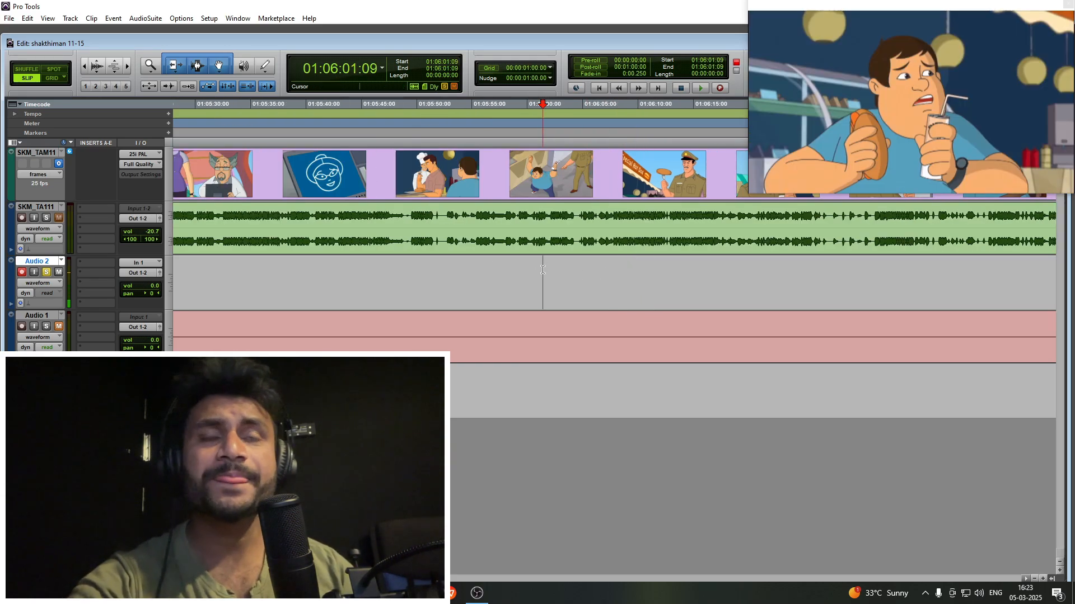